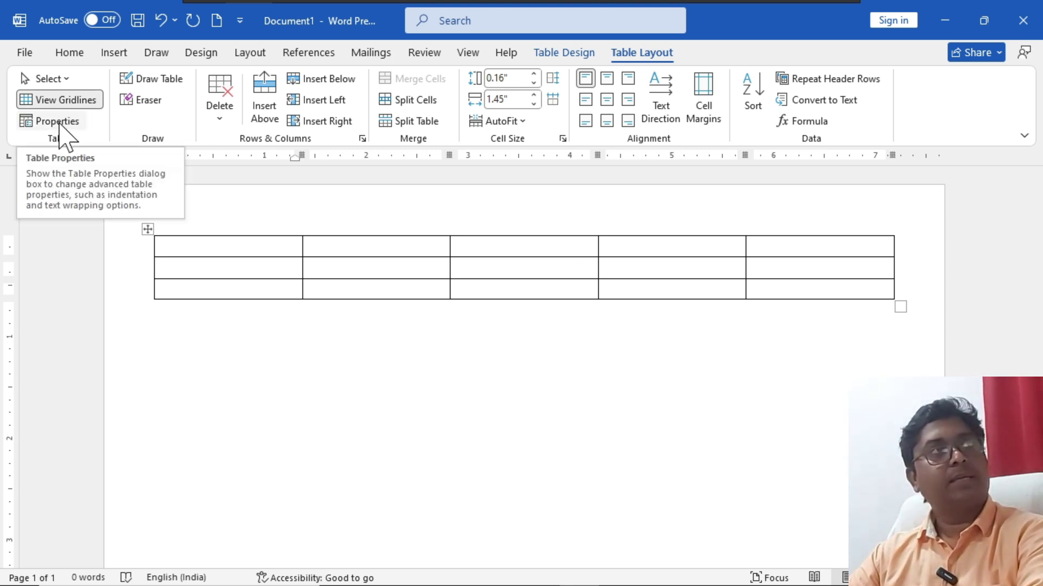
Step: Shrink the five-column table so its columns are about 0.97" wide and its rows about 0.28" high
left_click(637, 267)
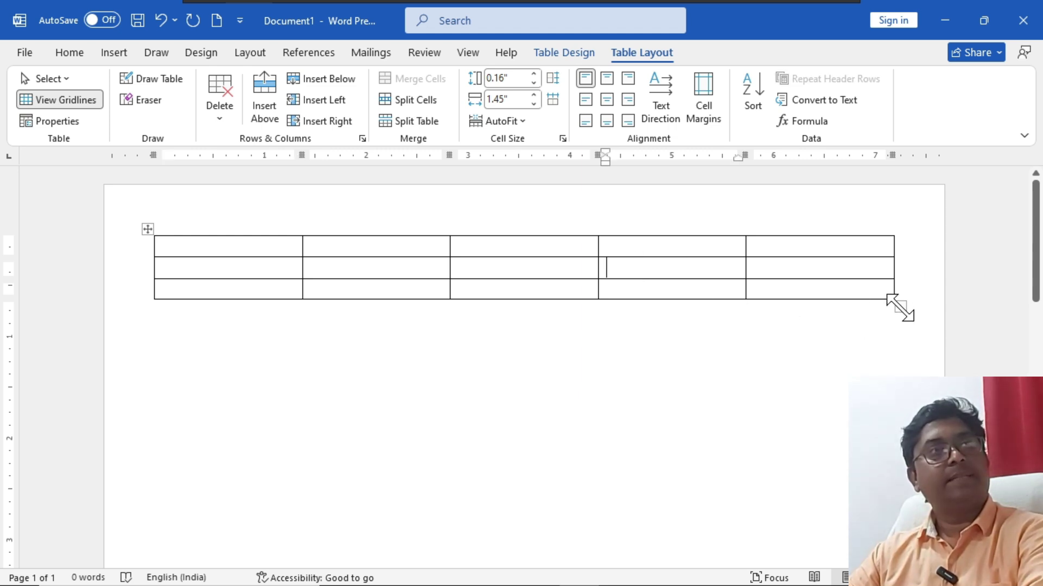
left_click_drag(891, 308, 651, 329)
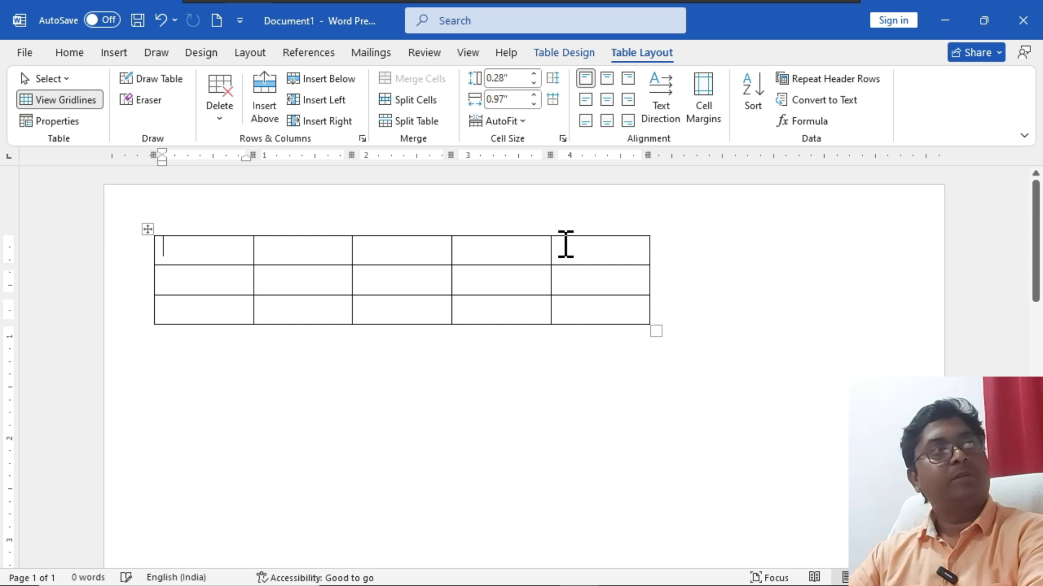
Step: Open the table's properties and review the Row, Column, Cell and Alt Text settings before returning to the Table settings
key("alt+j")
key("l")
key("p")
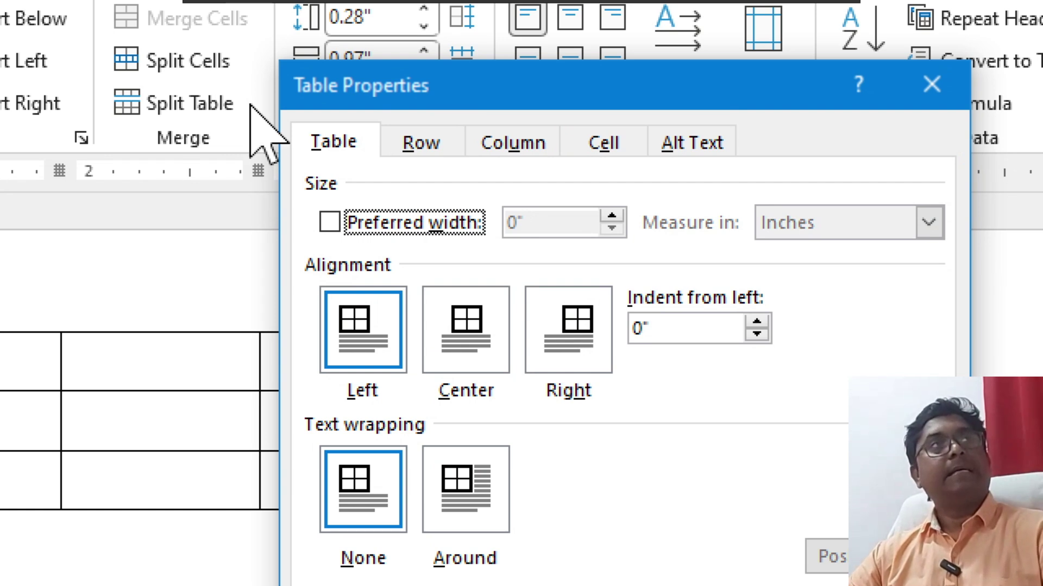
left_click(422, 145)
left_click(539, 149)
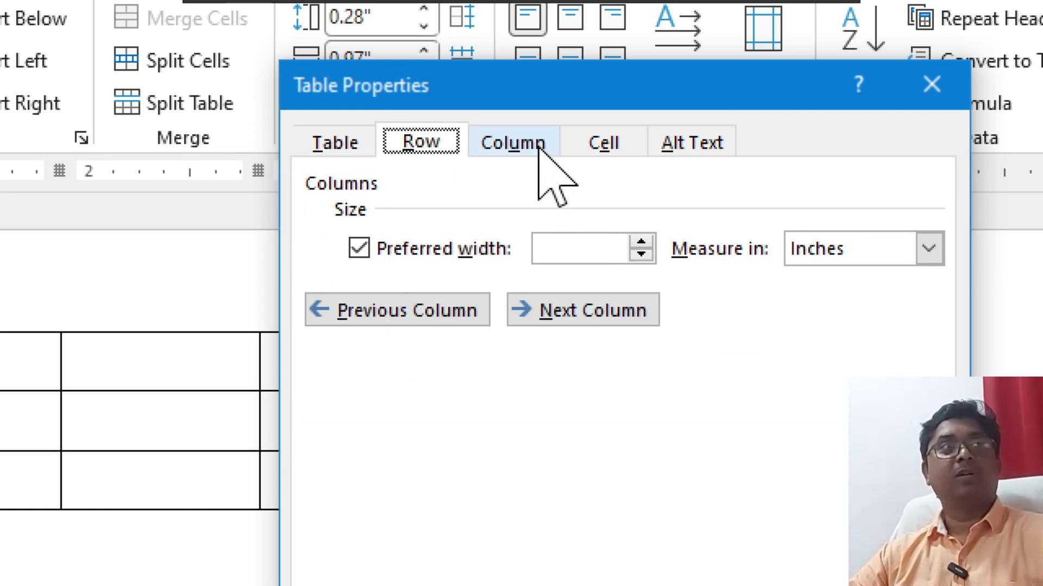
left_click(597, 151)
left_click(693, 143)
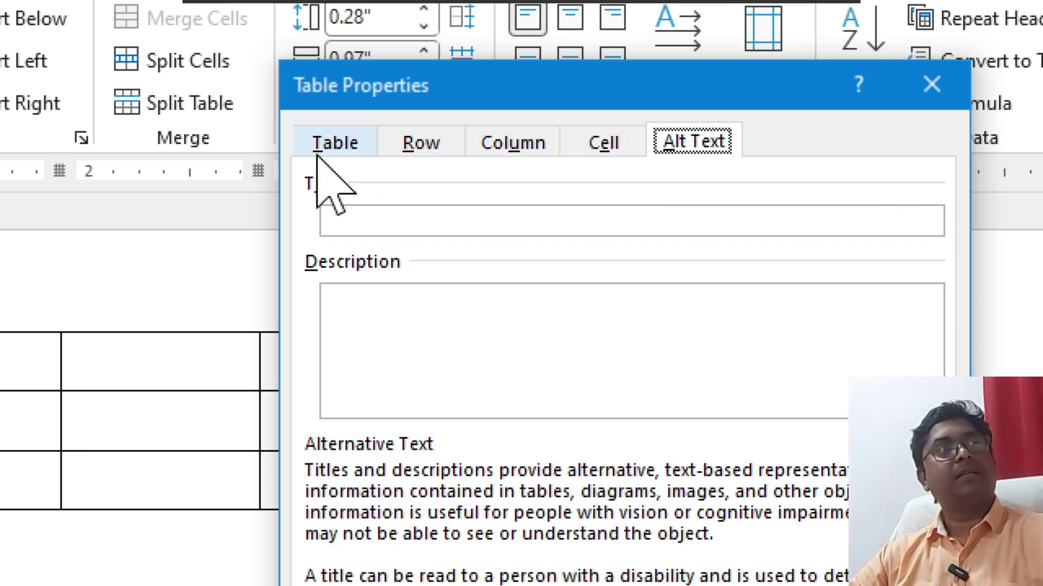
left_click(347, 141)
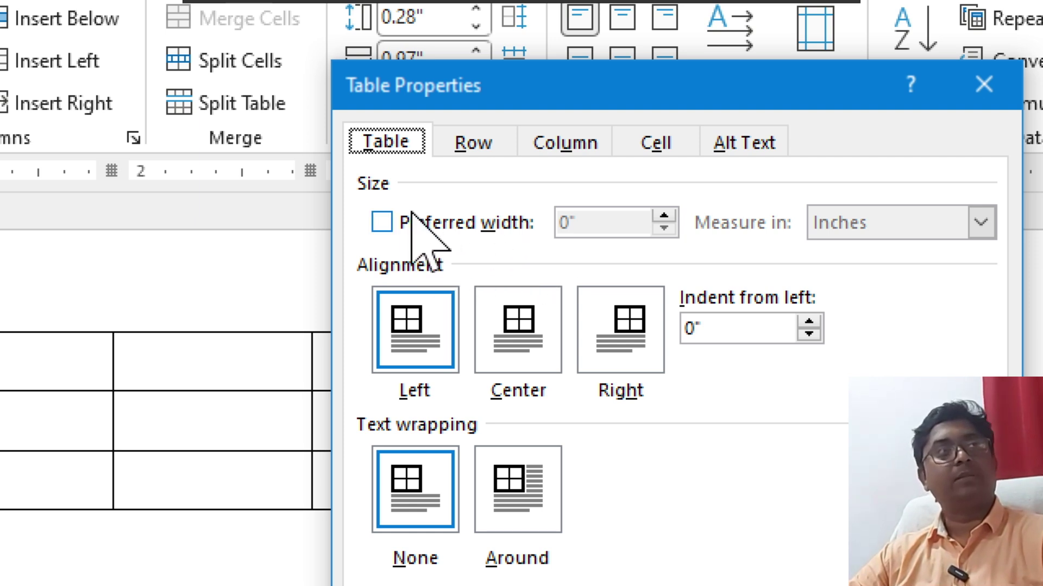
Step: Enable the table's preferred width to examine the available measurement units, and close the properties without applying anything
left_click(382, 223)
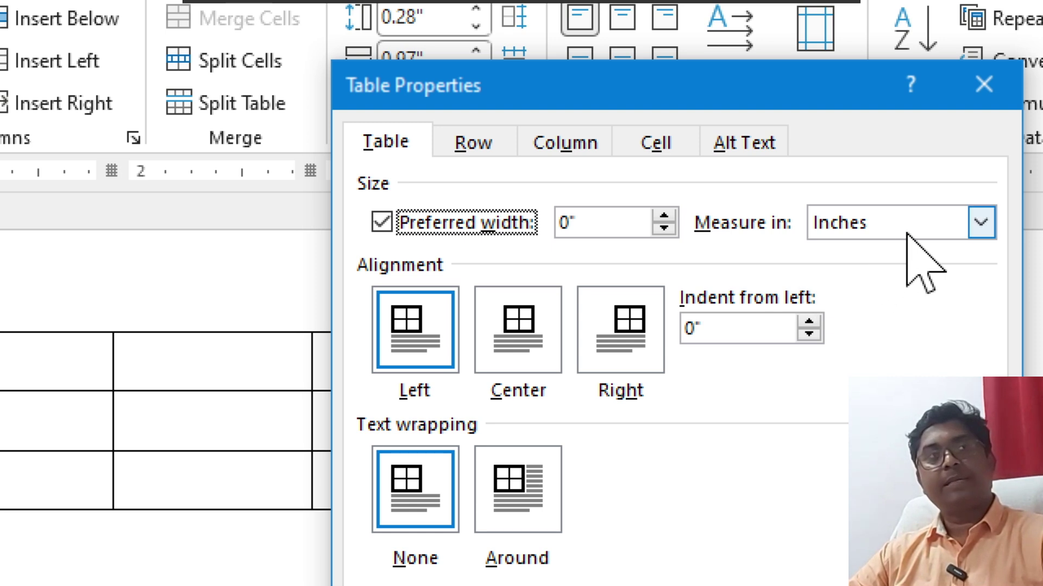
left_click(981, 222)
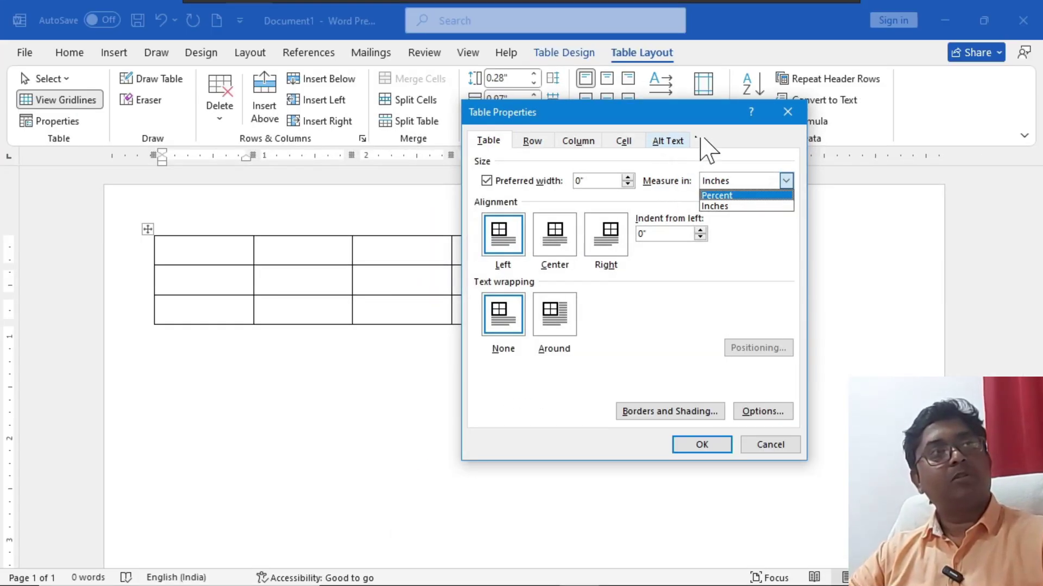
left_click(505, 241)
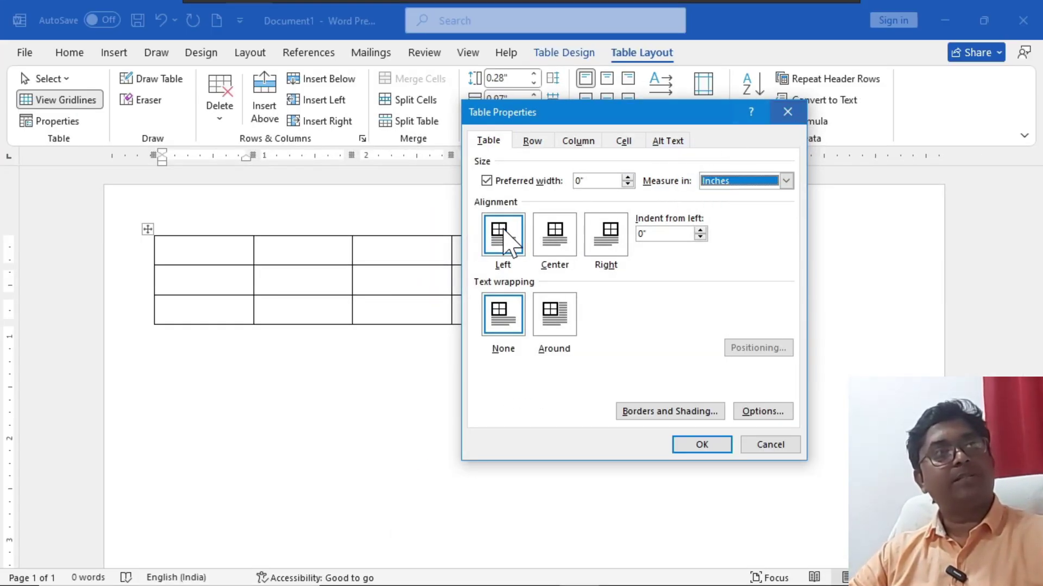
left_click(747, 442)
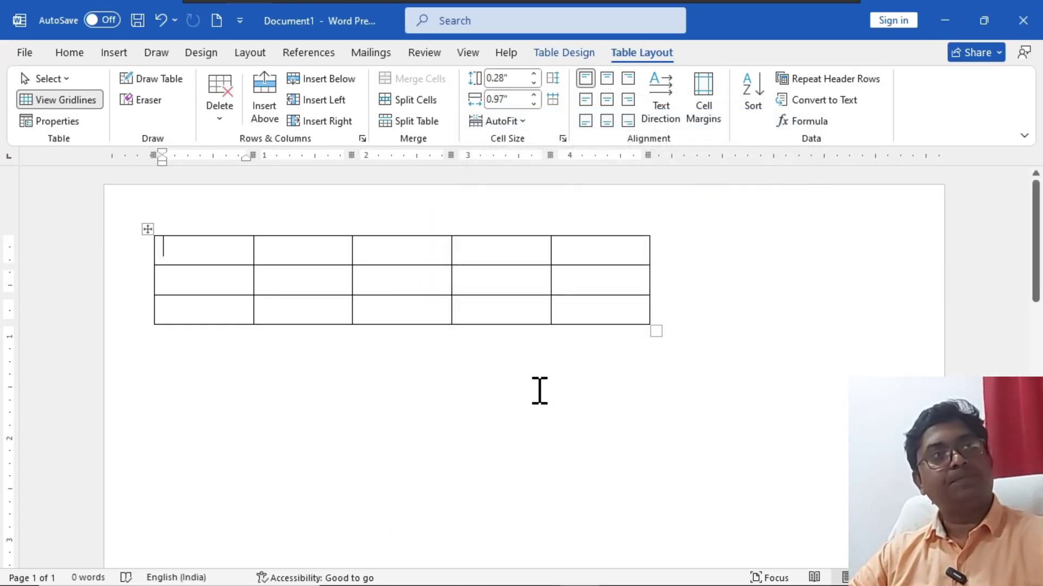
Step: Delete the existing table and insert a new table with six columns and three rows
key("ctrl+a")
key("Delete")
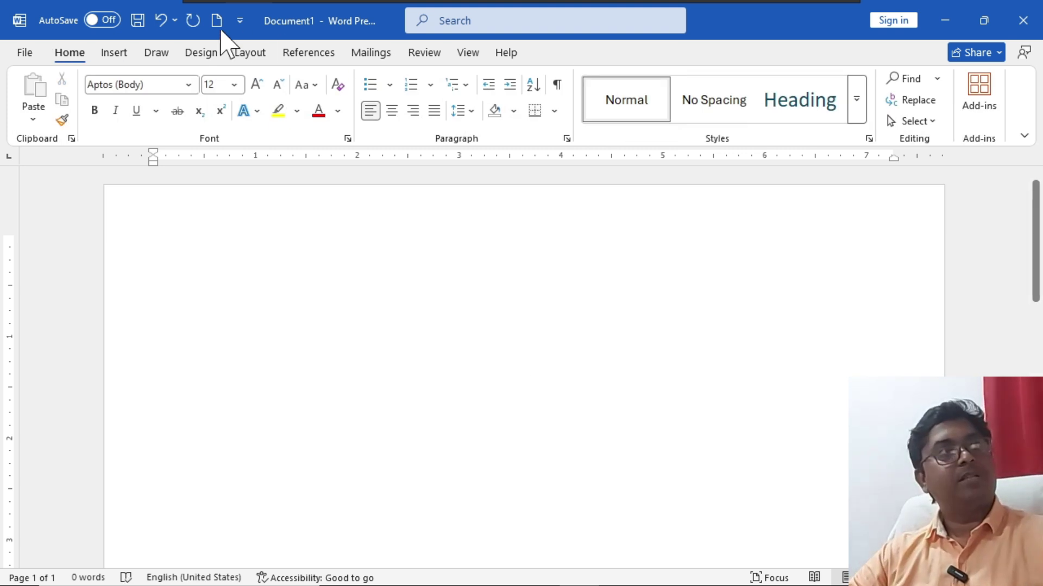
left_click(115, 55)
left_click(135, 124)
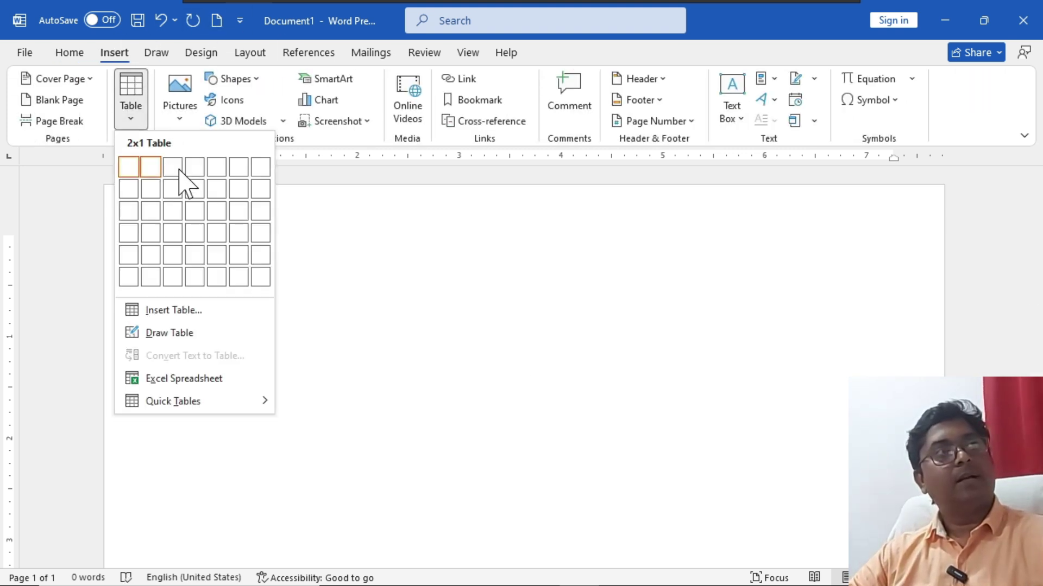
left_click(239, 211)
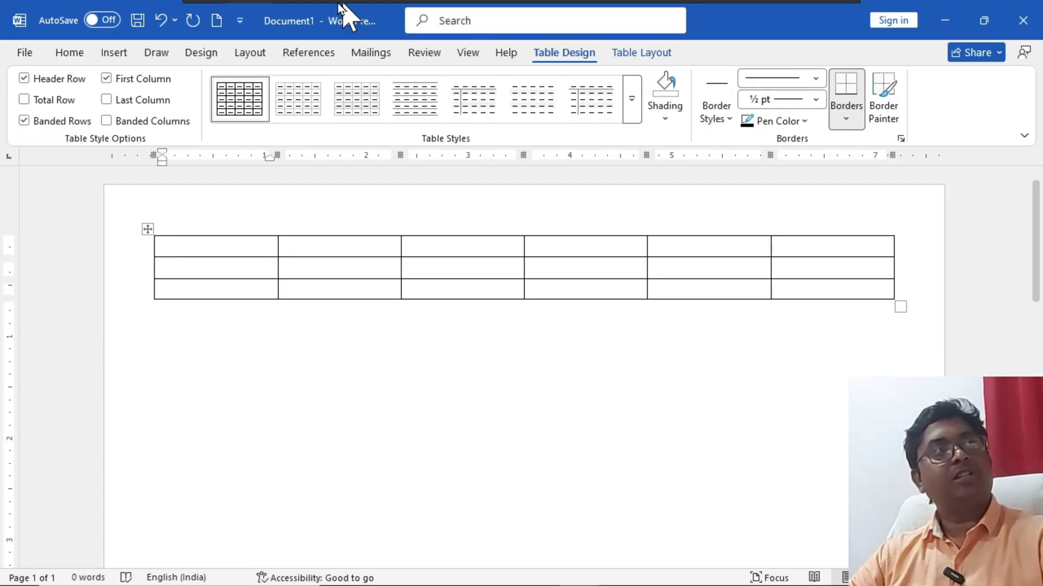
Step: Set the new table's preferred width to 5 inches in its table properties
left_click(664, 54)
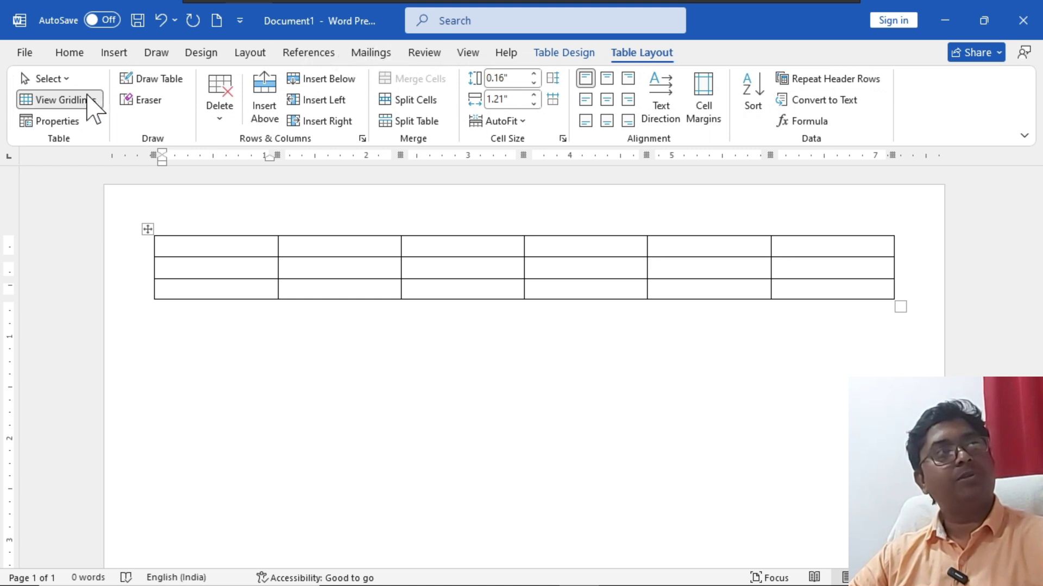
left_click(70, 122)
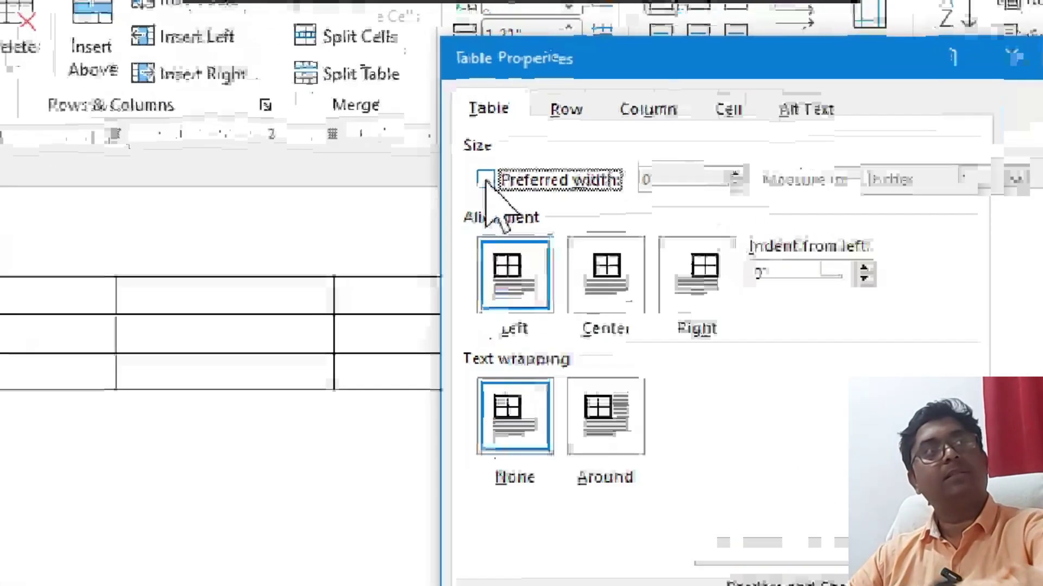
left_click(486, 181)
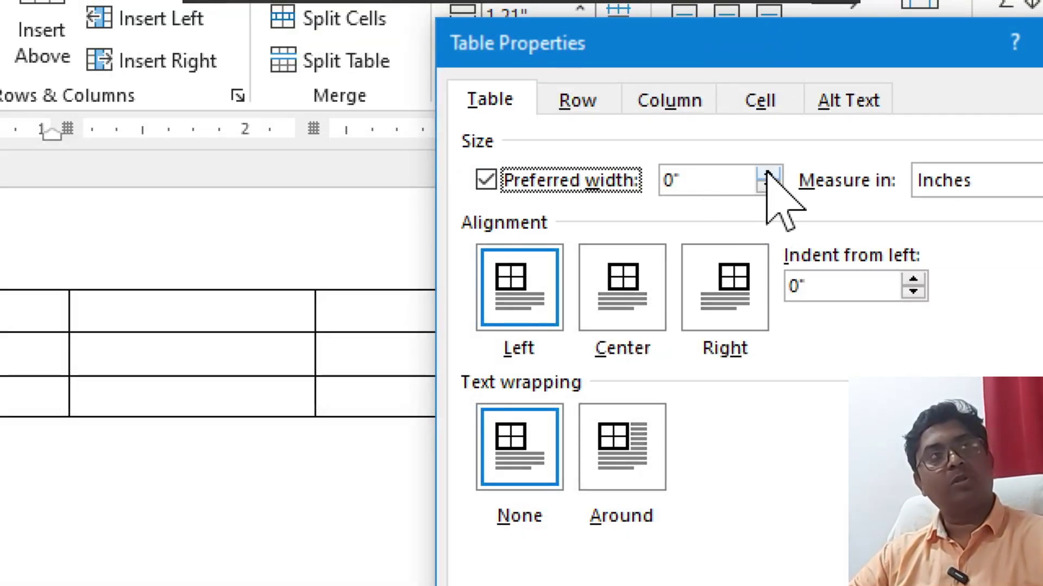
left_click(768, 173)
left_click(768, 173)
left_click(768, 173)
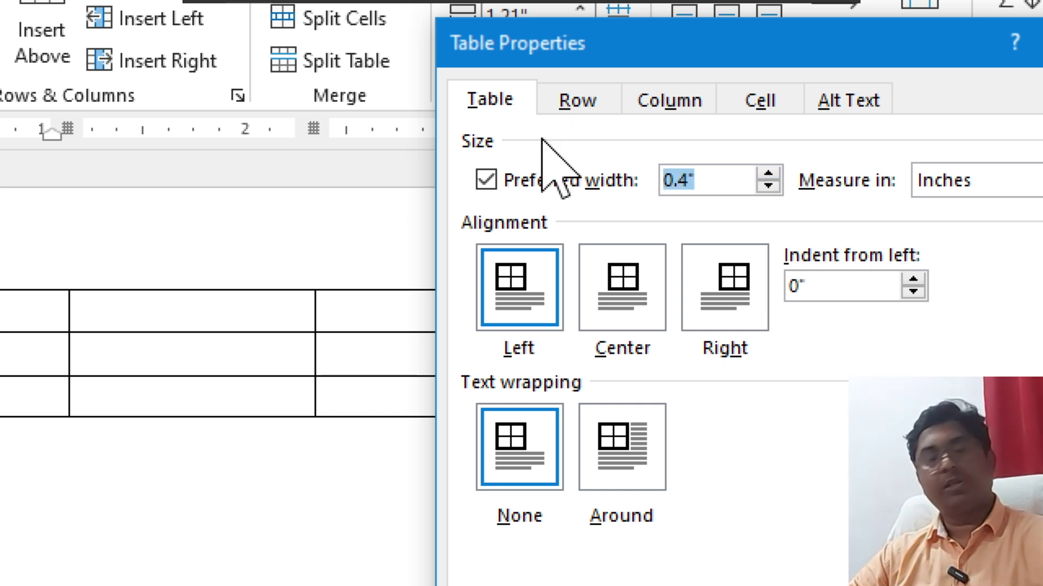
type("5")
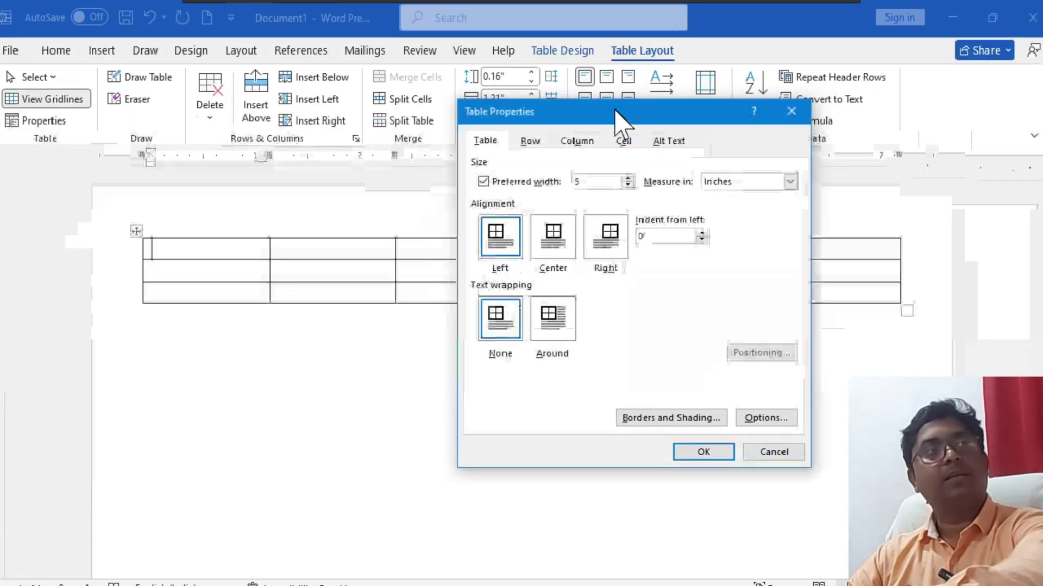
left_click(706, 444)
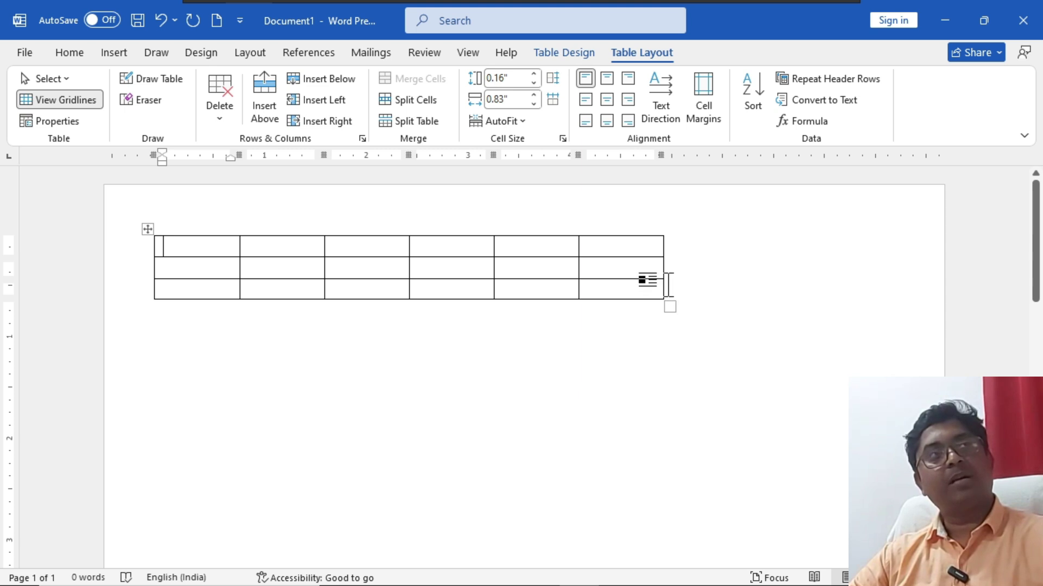
left_click(638, 248)
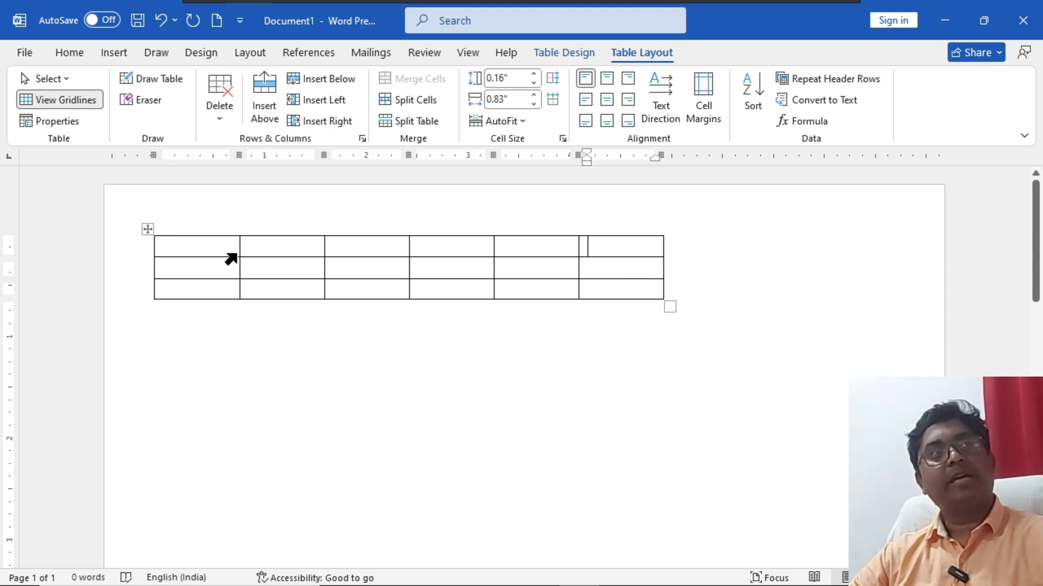
left_click(638, 376)
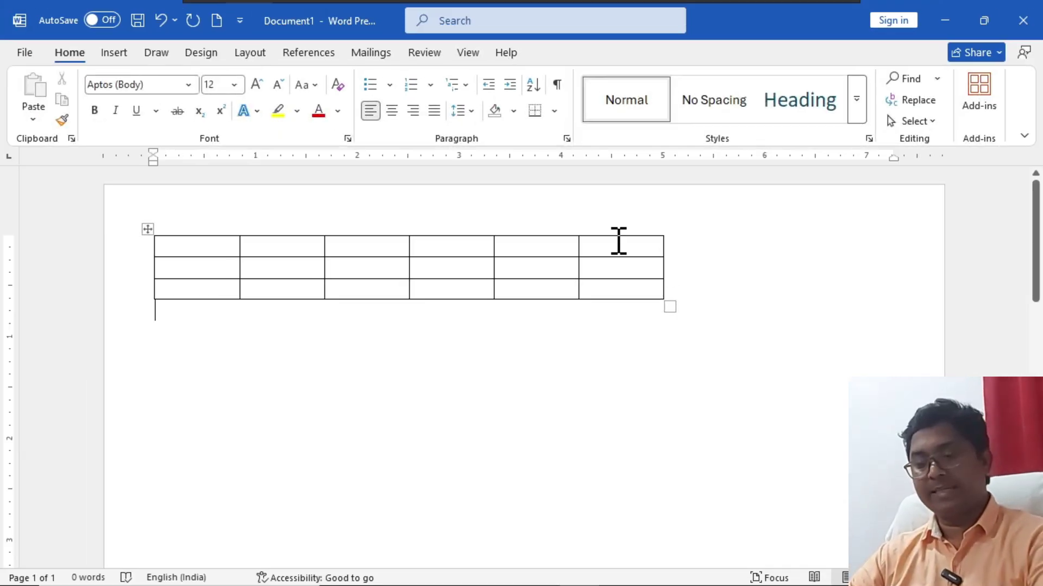
Step: Undo the table's width change and look at its table properties without changing anything
key("ctrl+z")
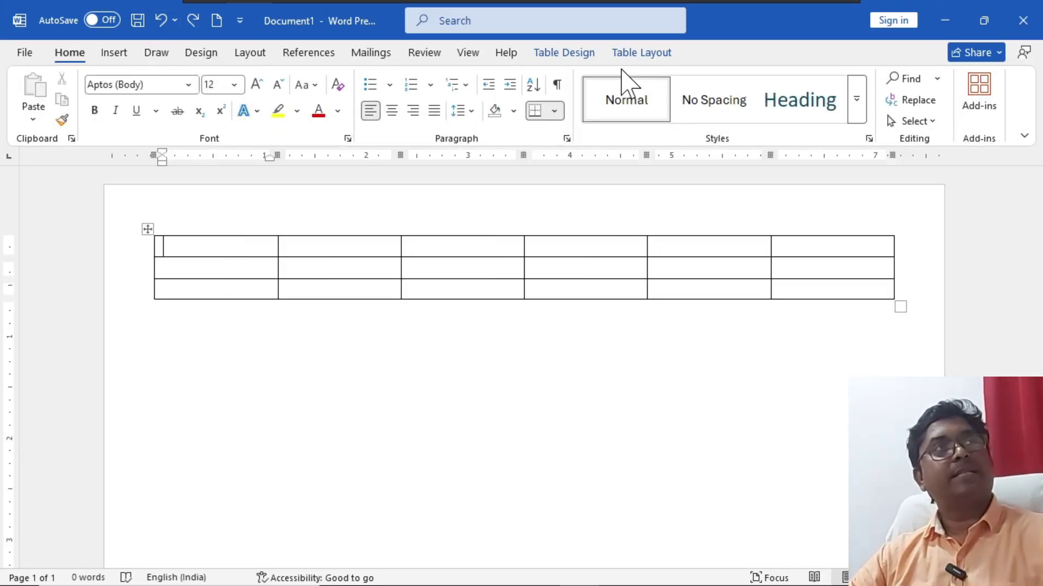
left_click(625, 55)
left_click(72, 122)
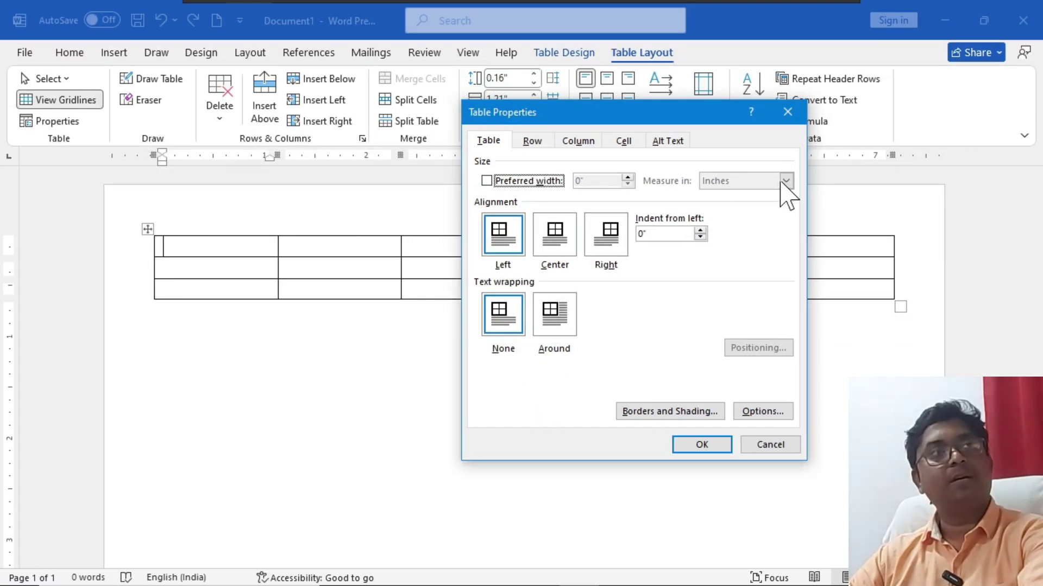
left_click(787, 112)
Step: Shrink the table to columns about 0.41" wide and rows about 0.25" high, and set its alignment to Center
left_click_drag(902, 310, 406, 314)
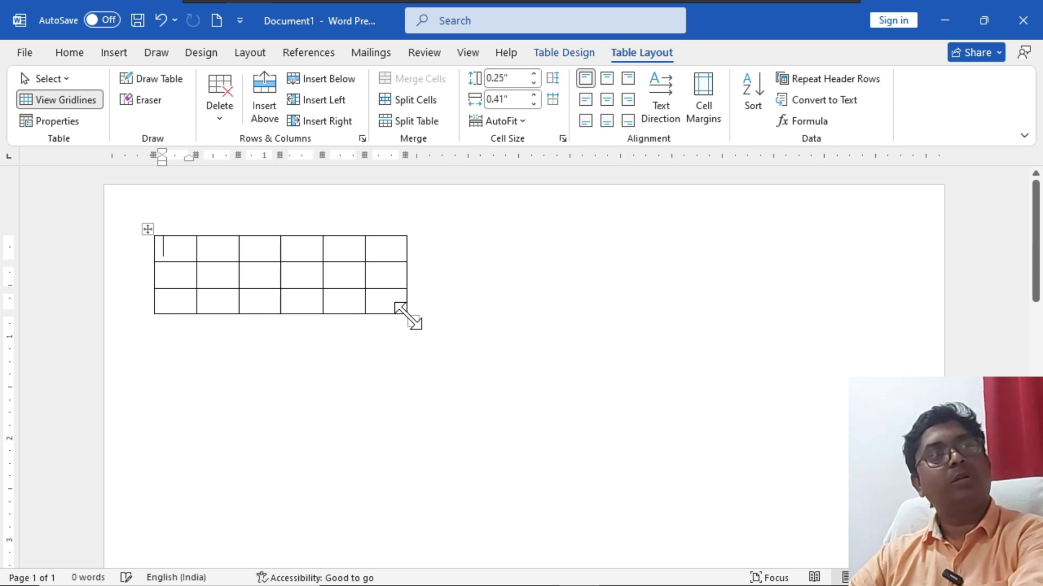
left_click(57, 120)
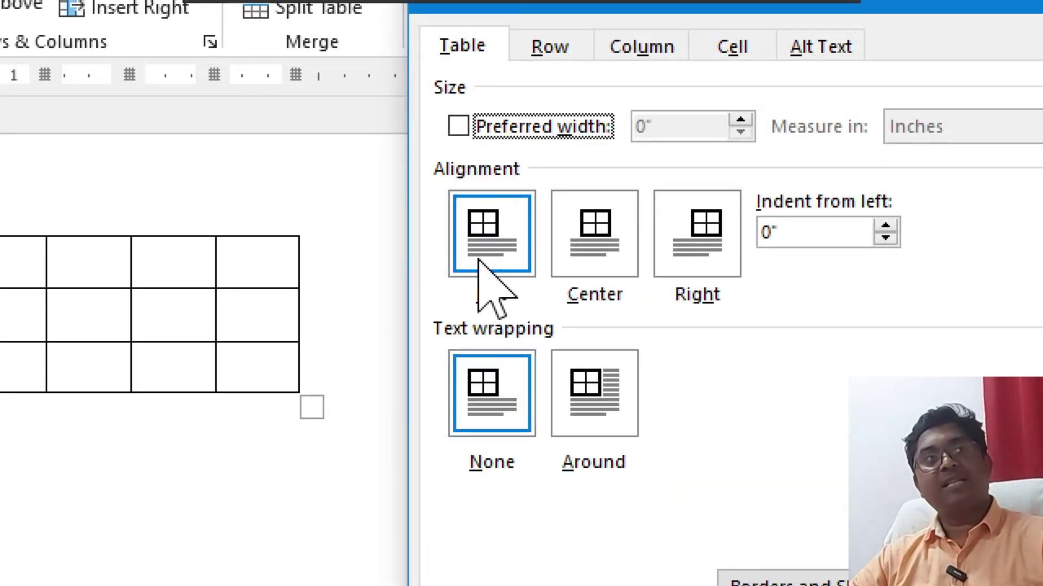
left_click(838, 232)
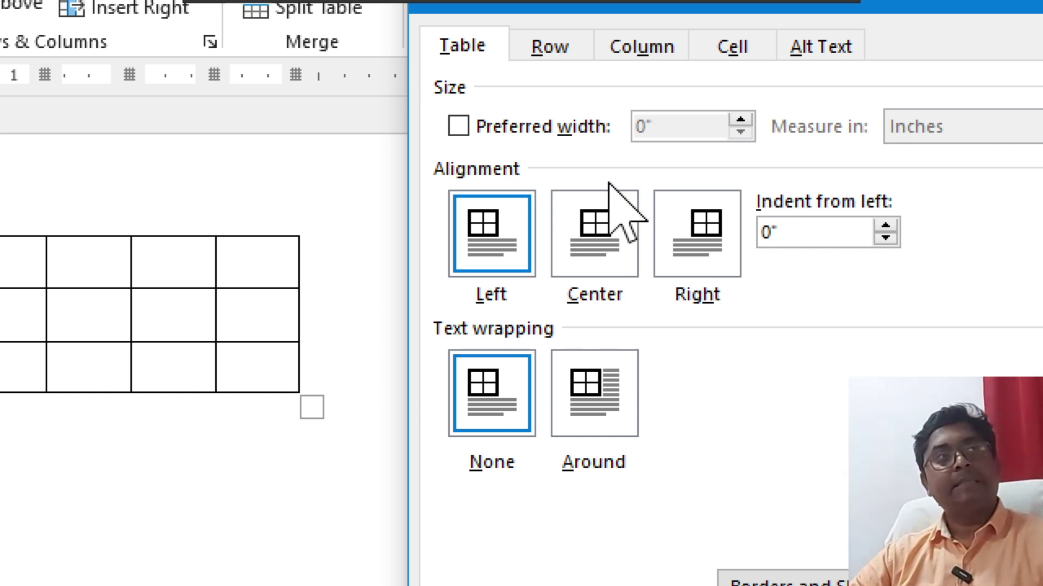
left_click(597, 247)
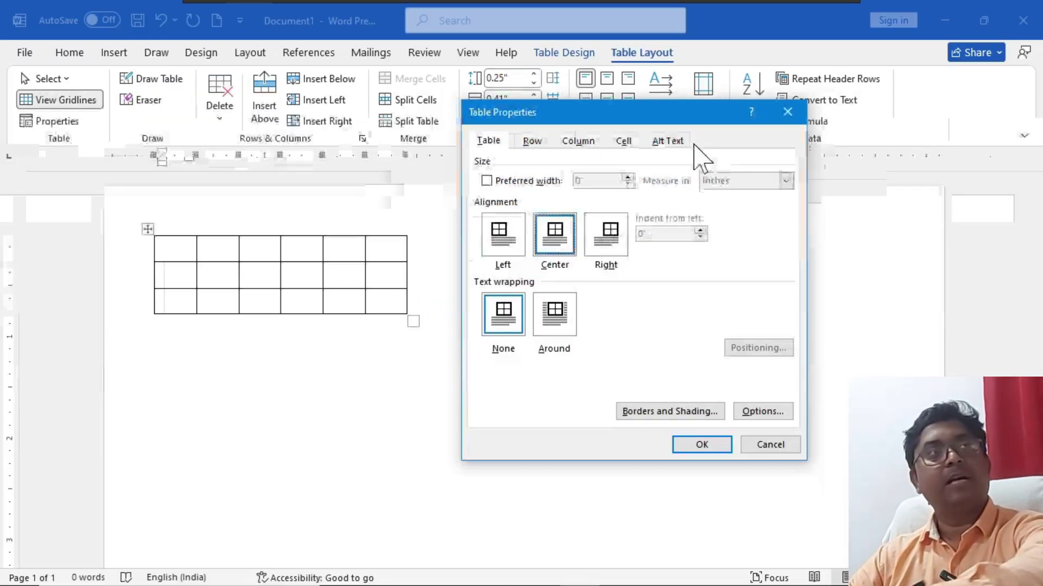
left_click(703, 441)
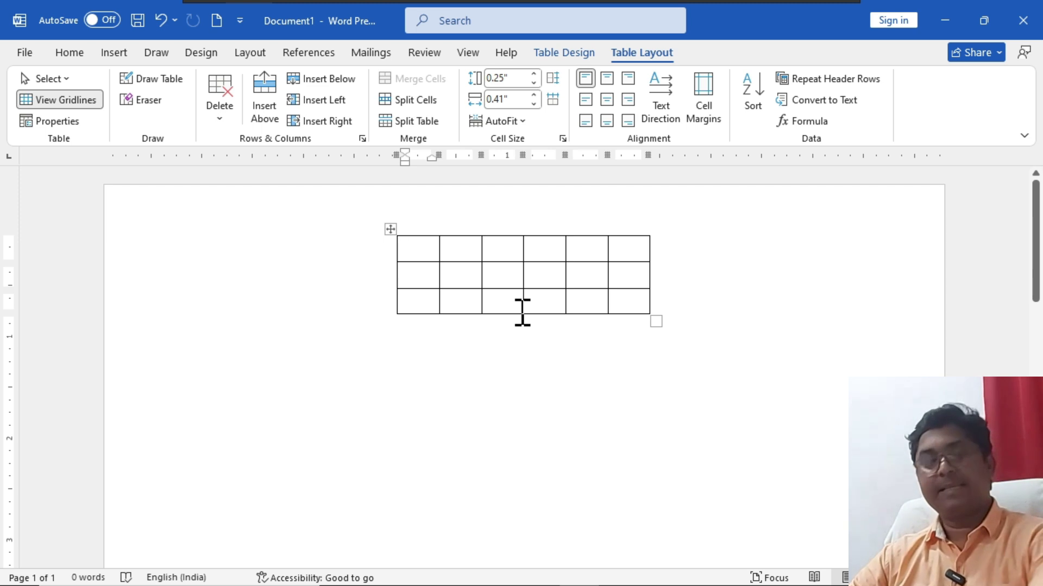
Step: Set the table's alignment on the page to Right in its table properties
left_click(69, 122)
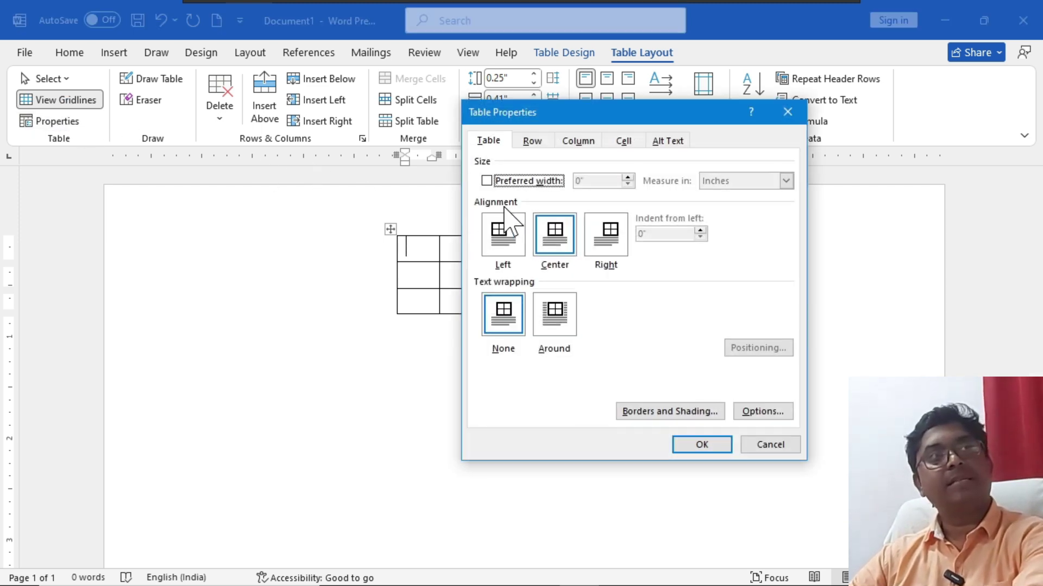
left_click(606, 251)
left_click(703, 448)
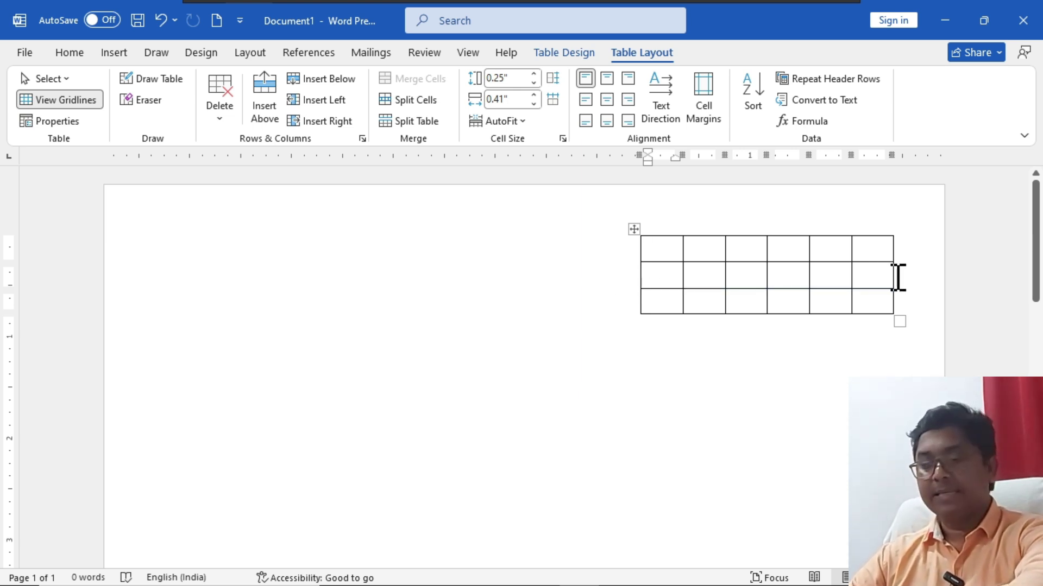
Step: Clear the table from the document and generate sample text with =rand(1,100), placing the cursor at its beginning
key("ctrl+z")
key("ctrl+z")
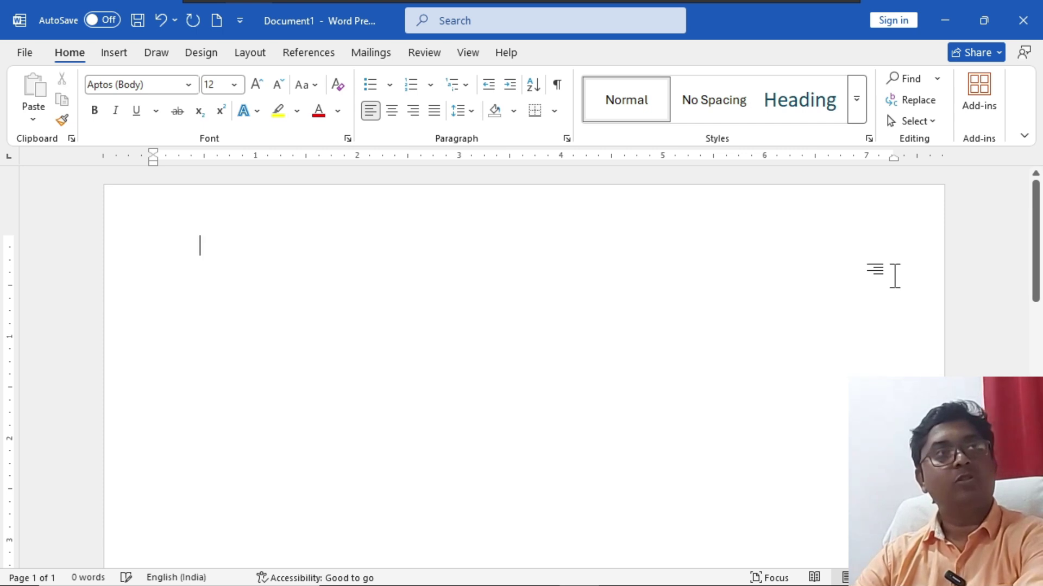
type("=a")
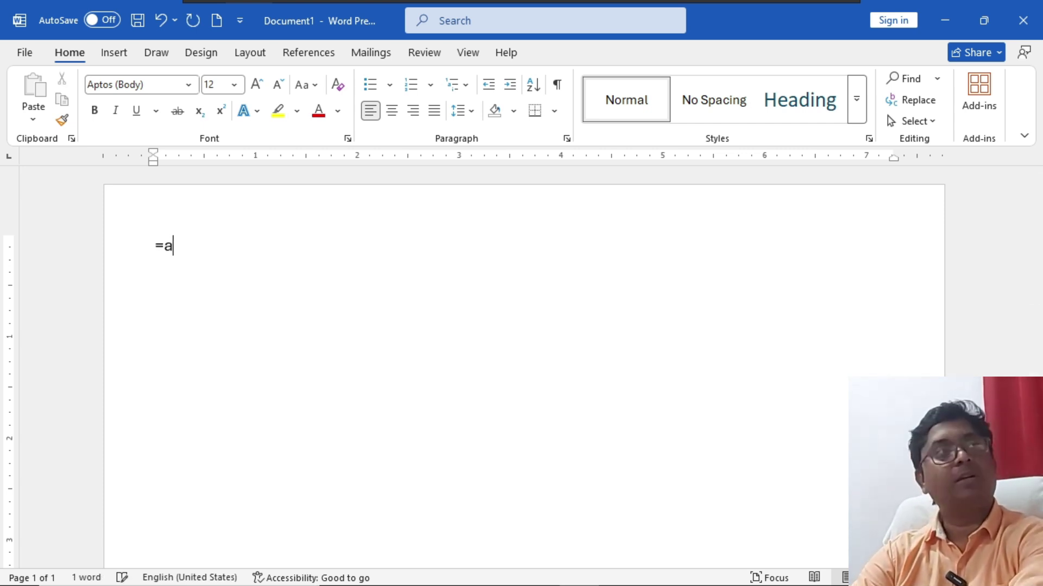
type("nd(1,100")
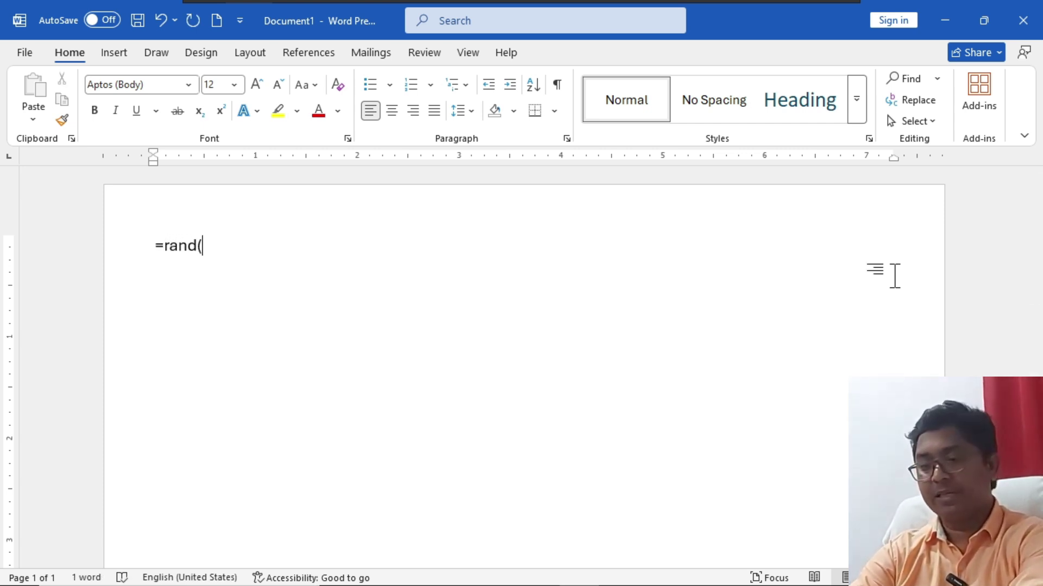
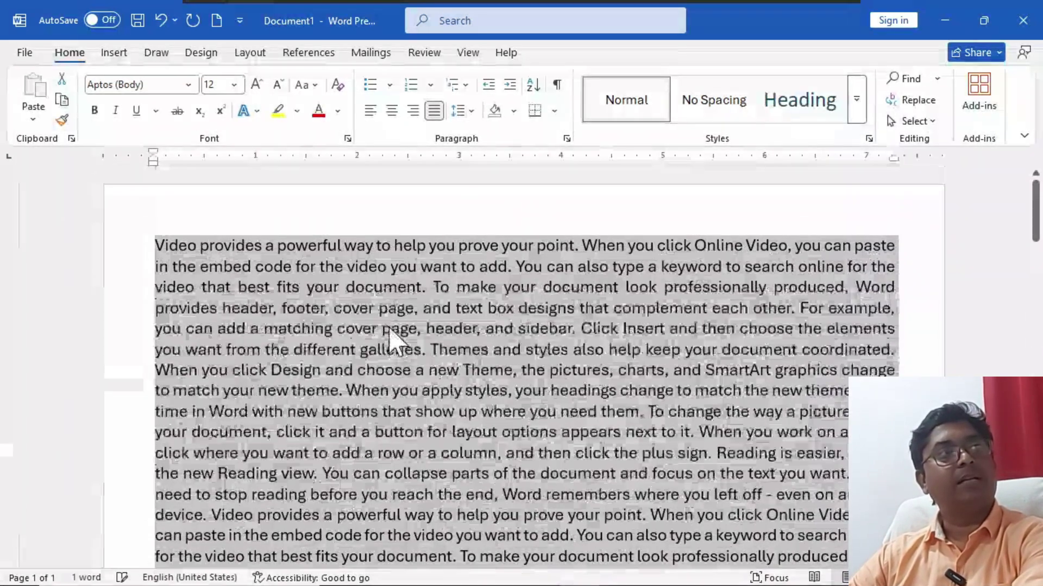
left_click(157, 247)
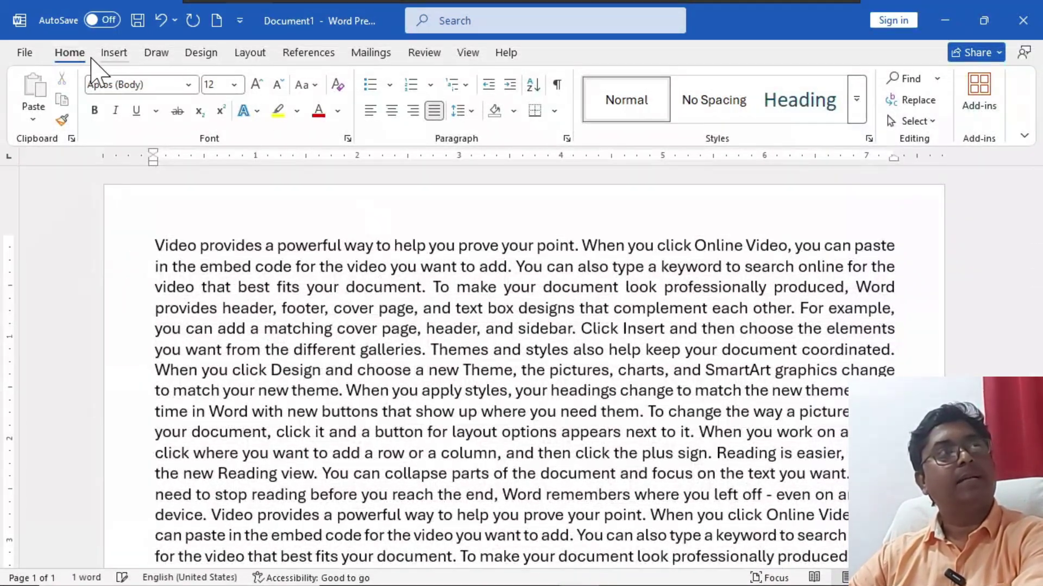
Step: Insert a table of six columns and five rows before the sample text and shrink its columns to about 0.34" wide
left_click(114, 52)
left_click(133, 123)
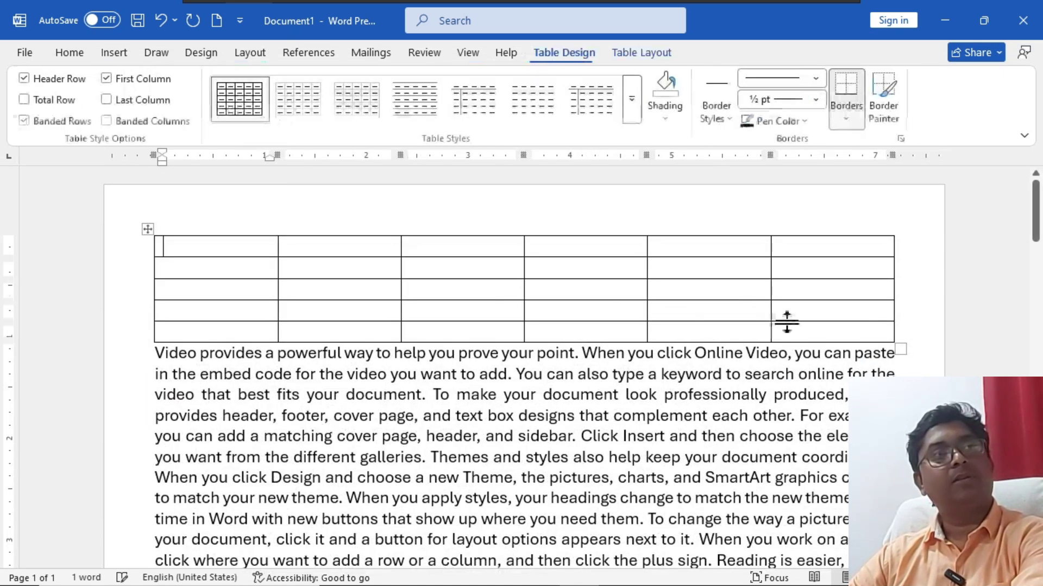
left_click_drag(900, 349, 363, 339)
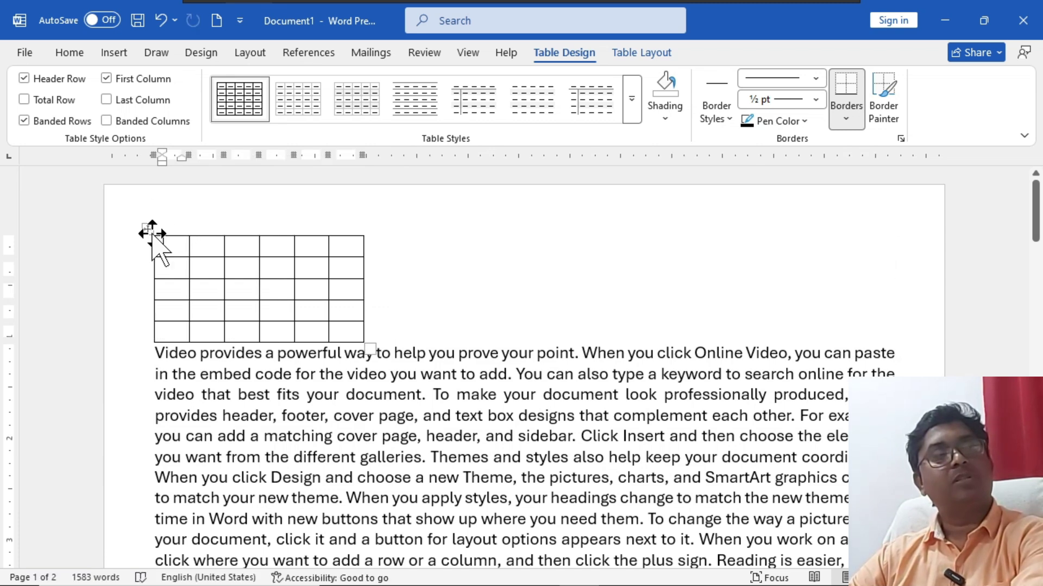
Step: Move the table into the middle of the paragraph and set its text wrapping to None in the table properties
left_click_drag(147, 230, 360, 478)
scroll(472, 359, "down", 2)
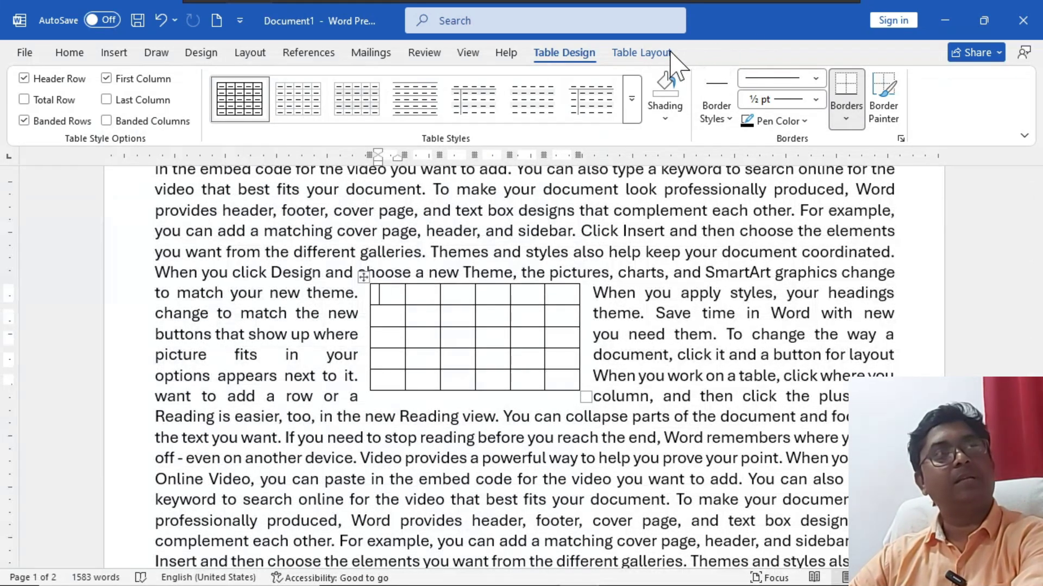
left_click(652, 53)
left_click(58, 122)
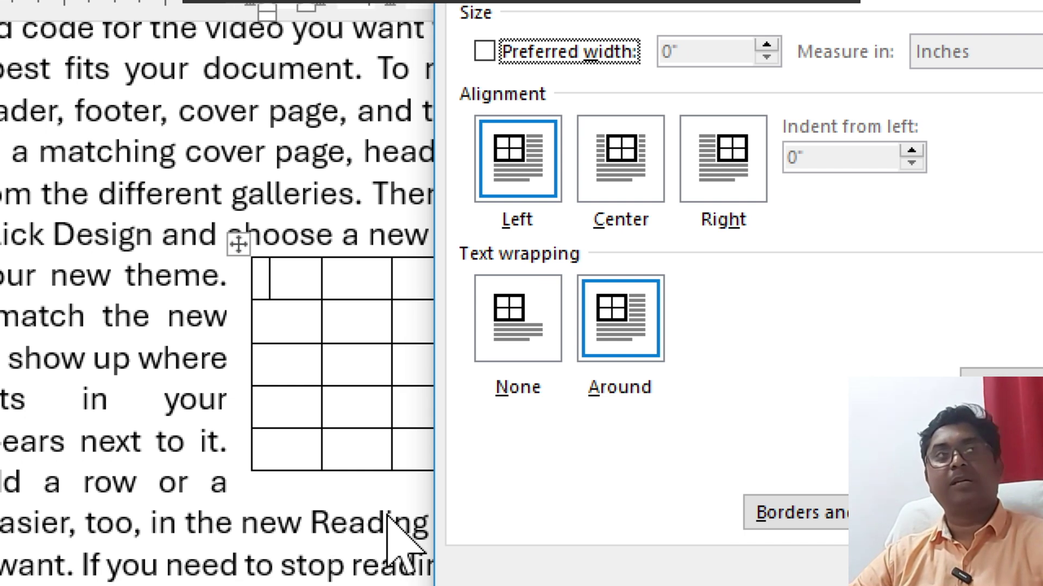
left_click(513, 323)
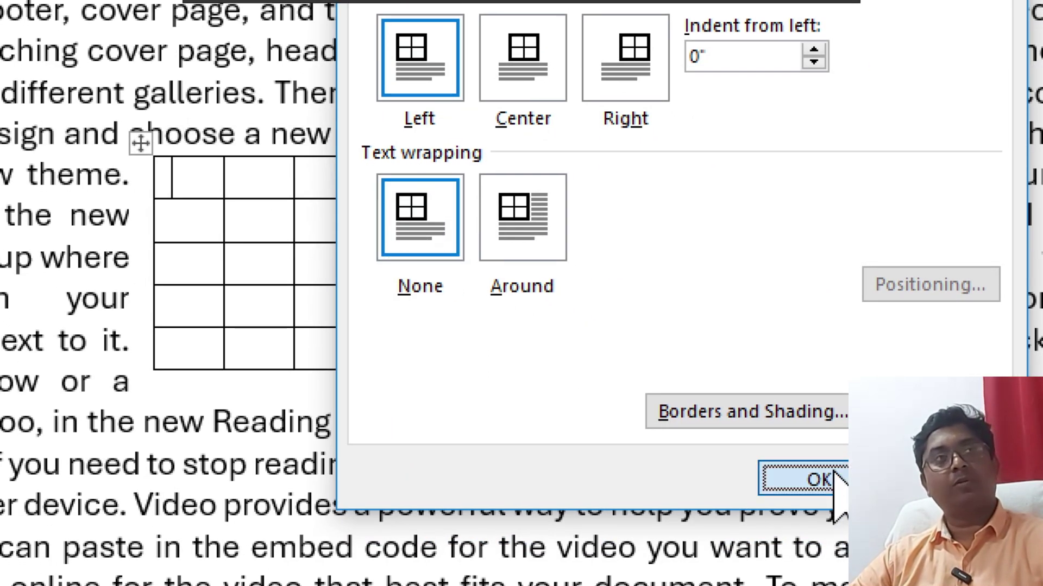
left_click(830, 483)
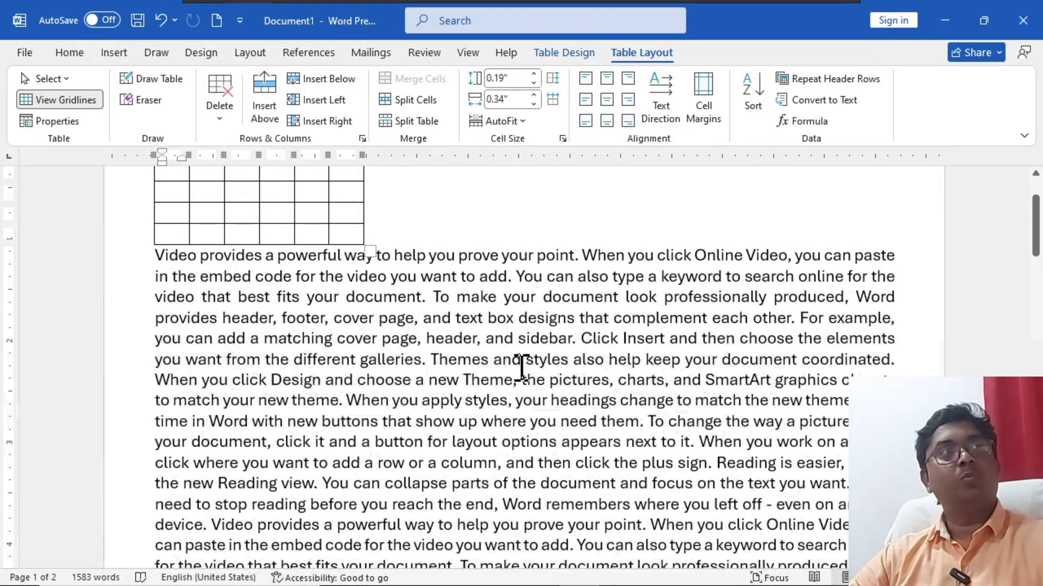
Step: Set the table's text wrapping to Around and reposition the table within the paragraph
scroll(359, 340, "up", 2)
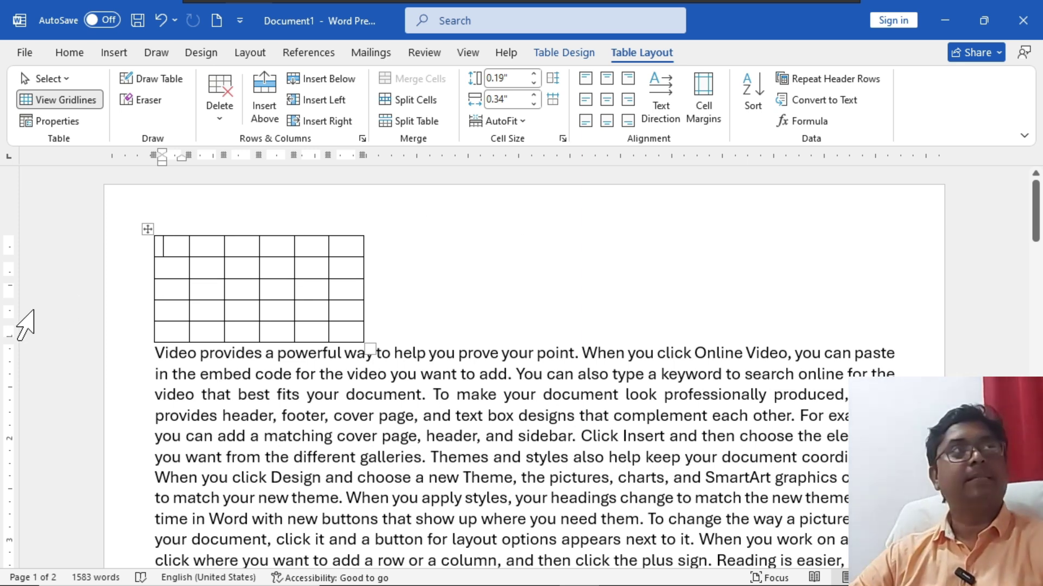
left_click(41, 121)
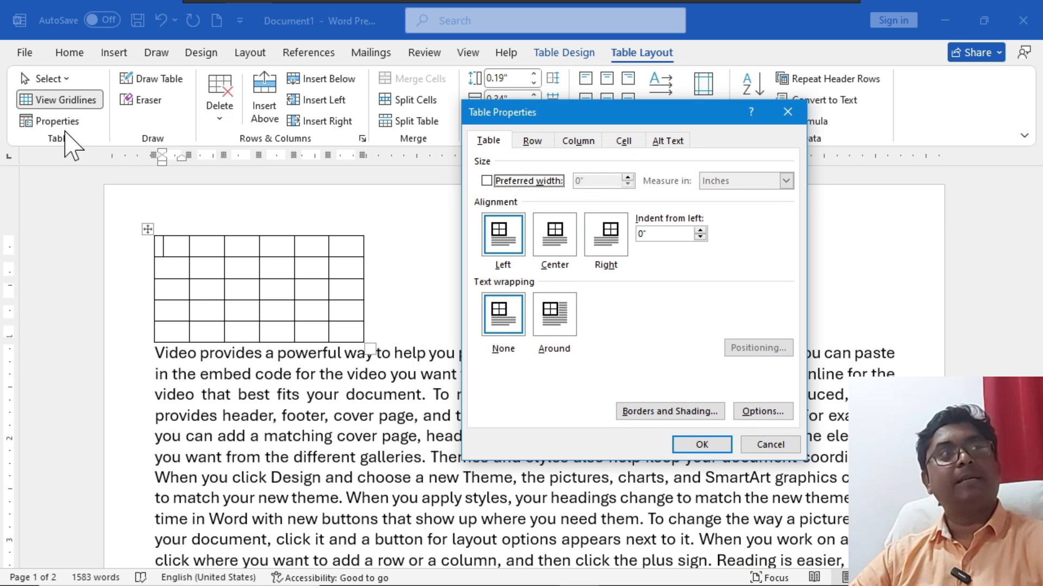
left_click(550, 318)
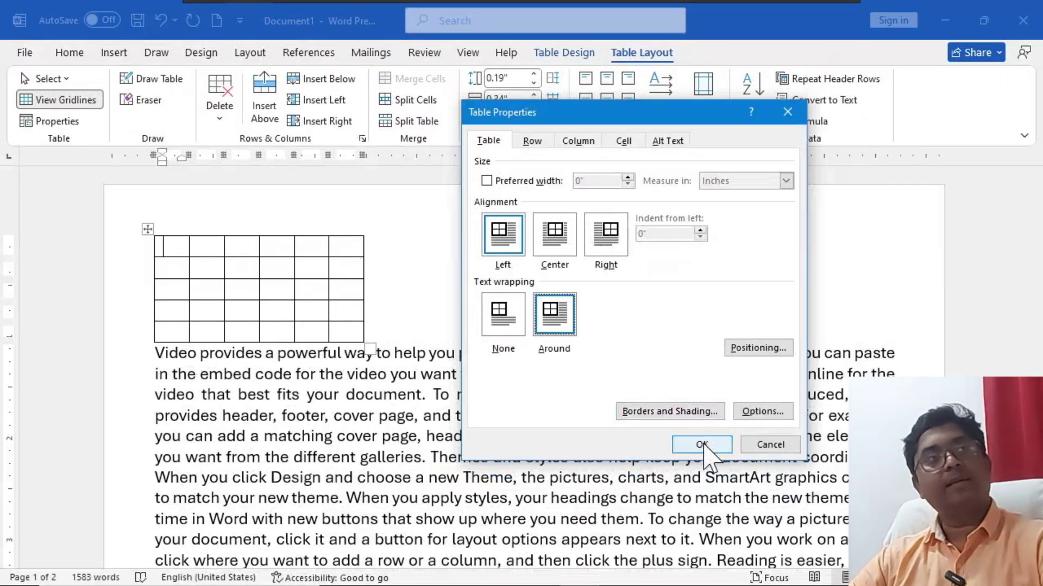
left_click(701, 445)
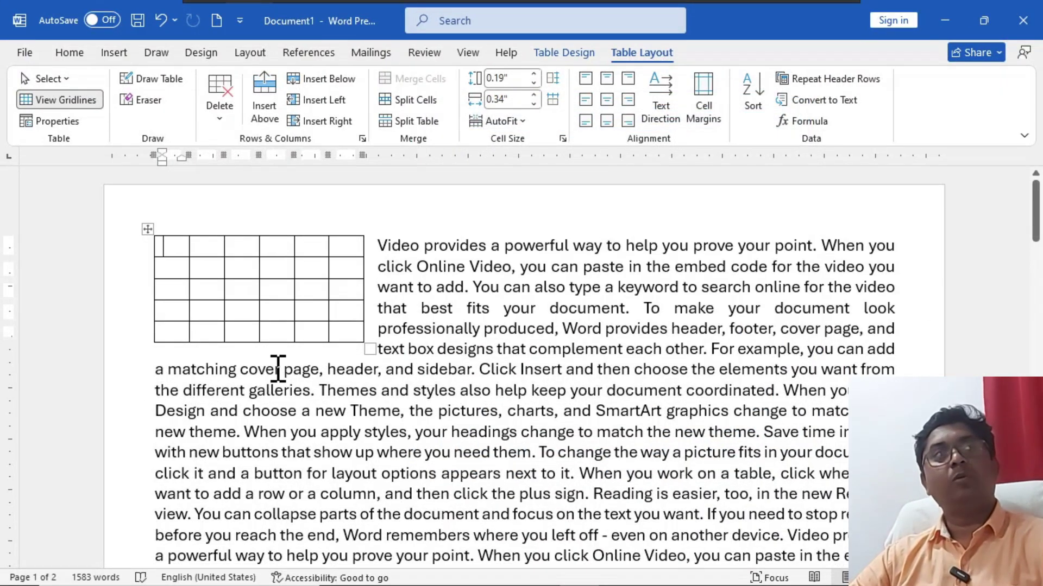
left_click_drag(148, 229, 333, 354)
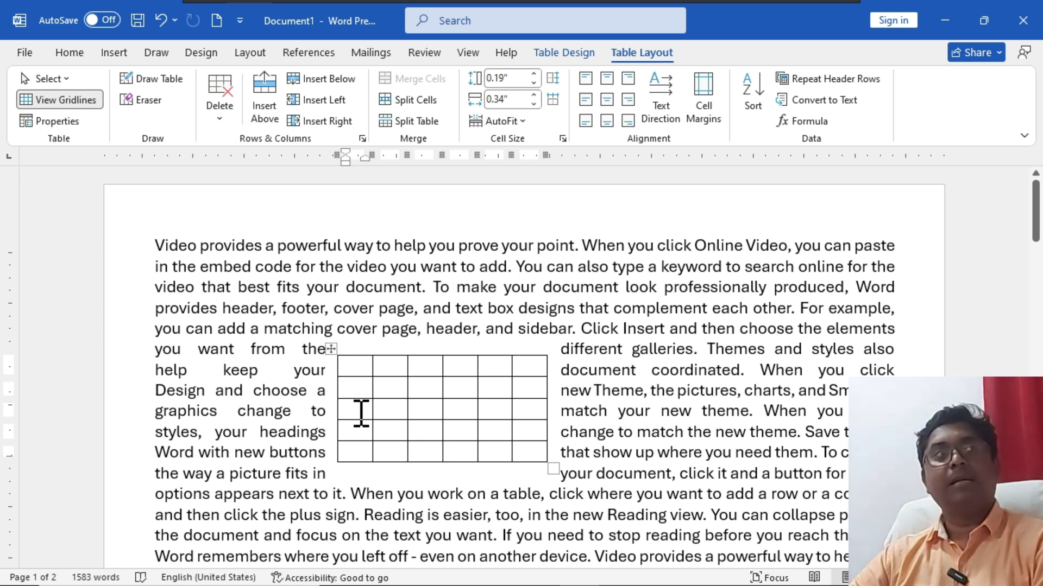
left_click_drag(361, 362, 512, 386)
Step: Set the table's alignment to Left and its text wrapping to None in the table properties
left_click(76, 121)
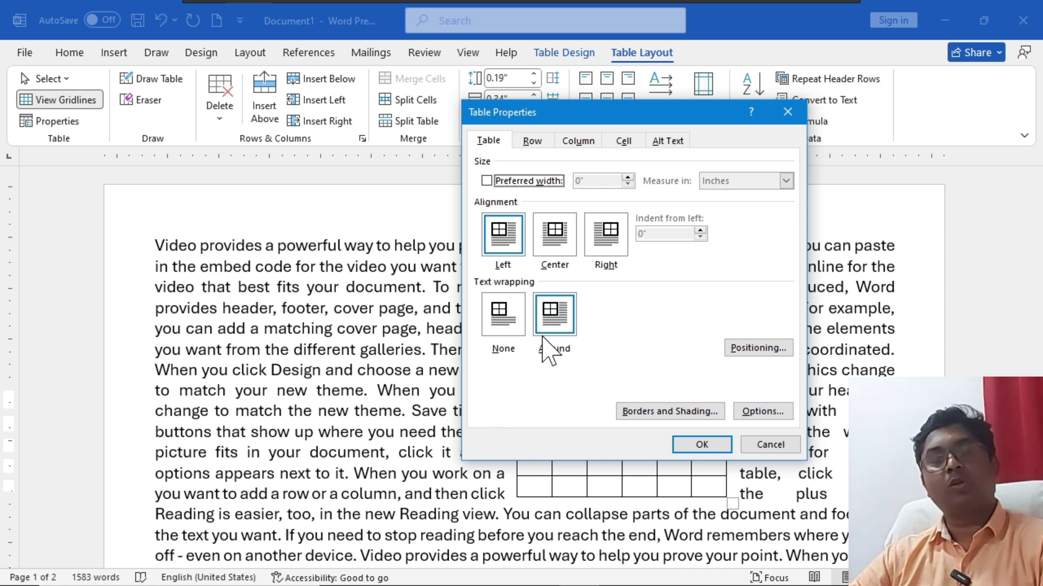
left_click(459, 298)
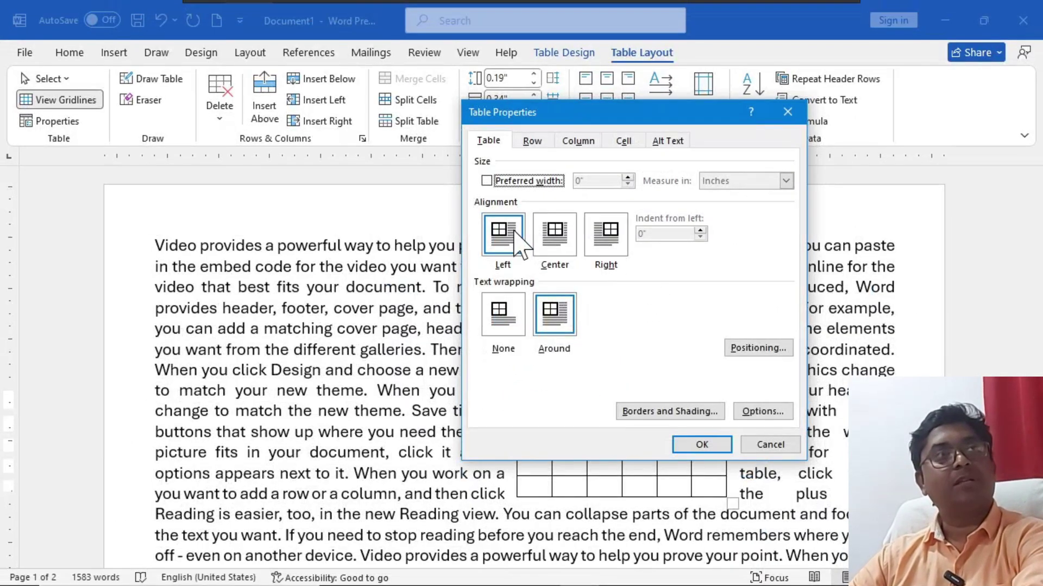
left_click(514, 239)
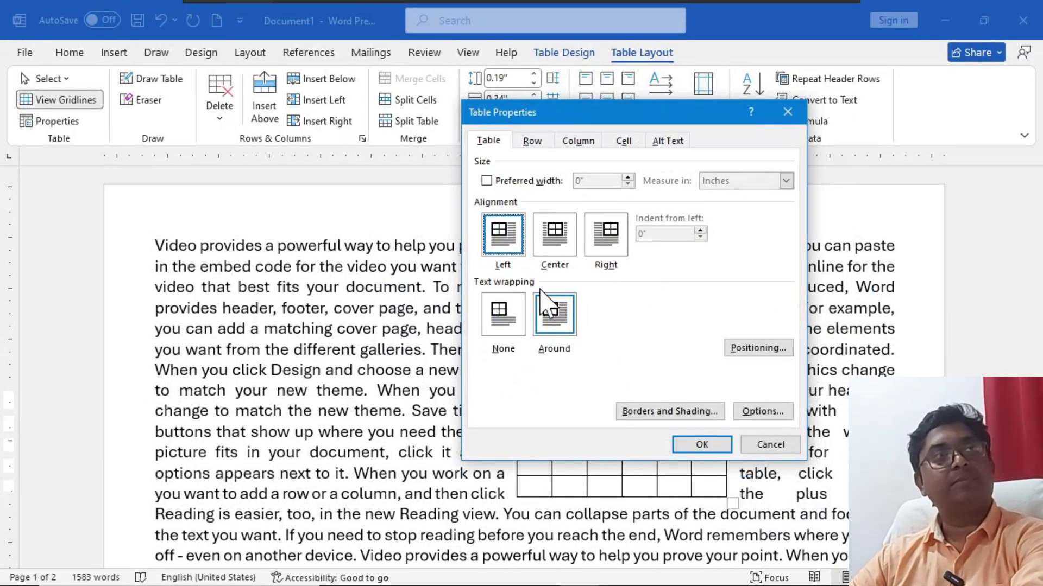
left_click(494, 307)
left_click(702, 444)
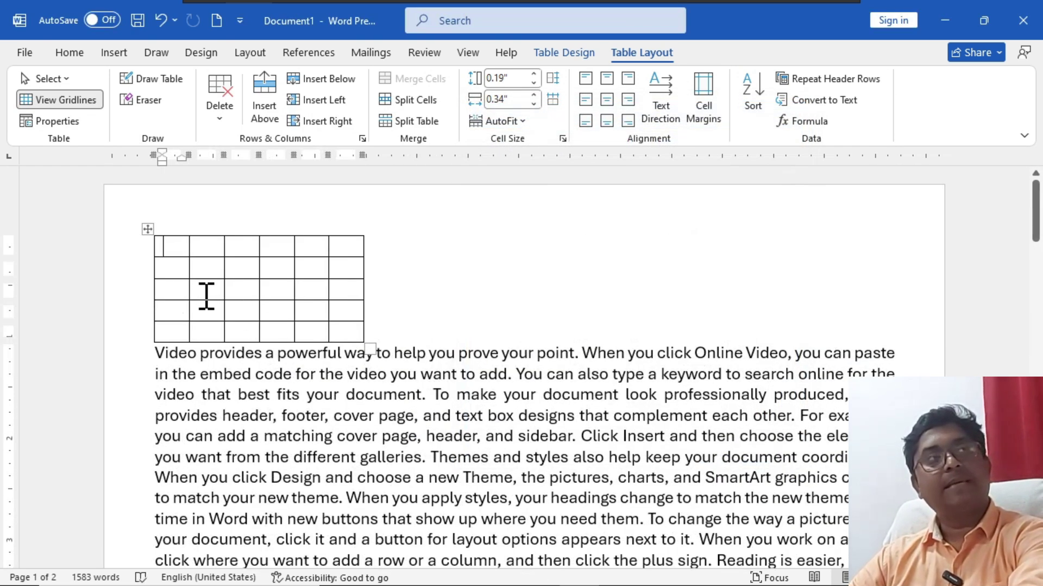
Step: Set the table's indent from left to 2" and undo that change
left_click(57, 121)
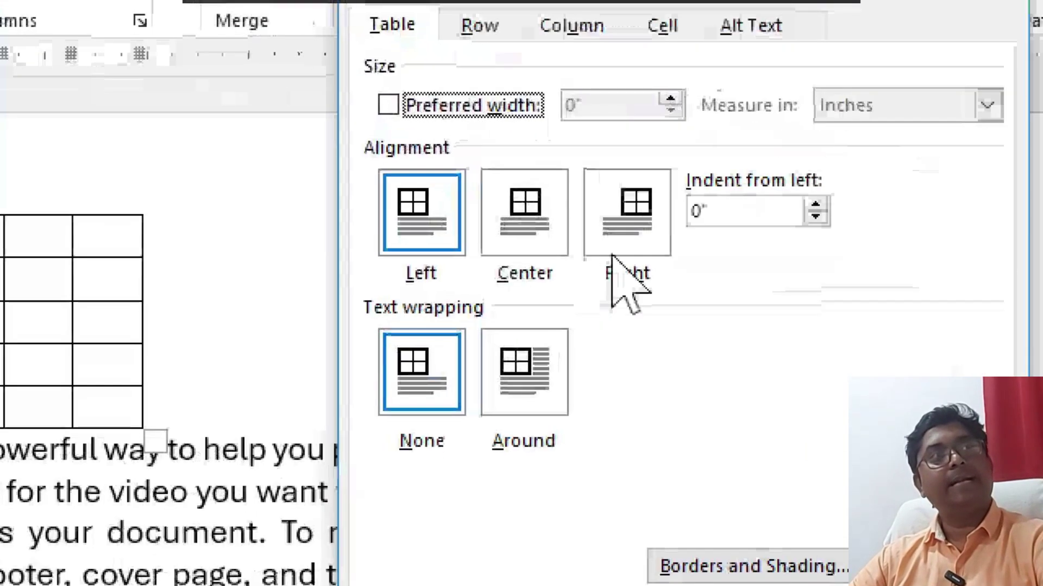
left_click(737, 213)
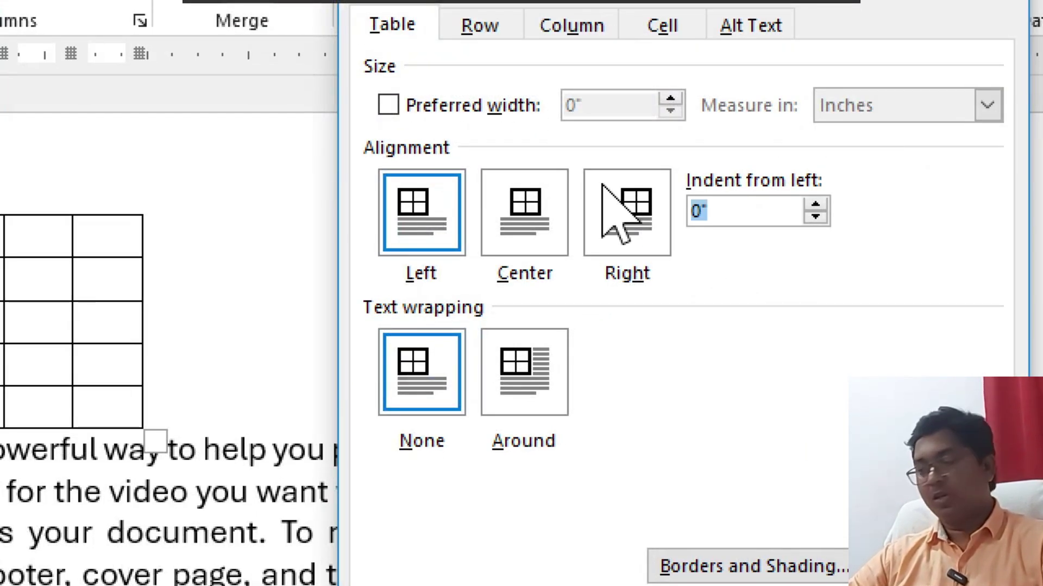
type("2")
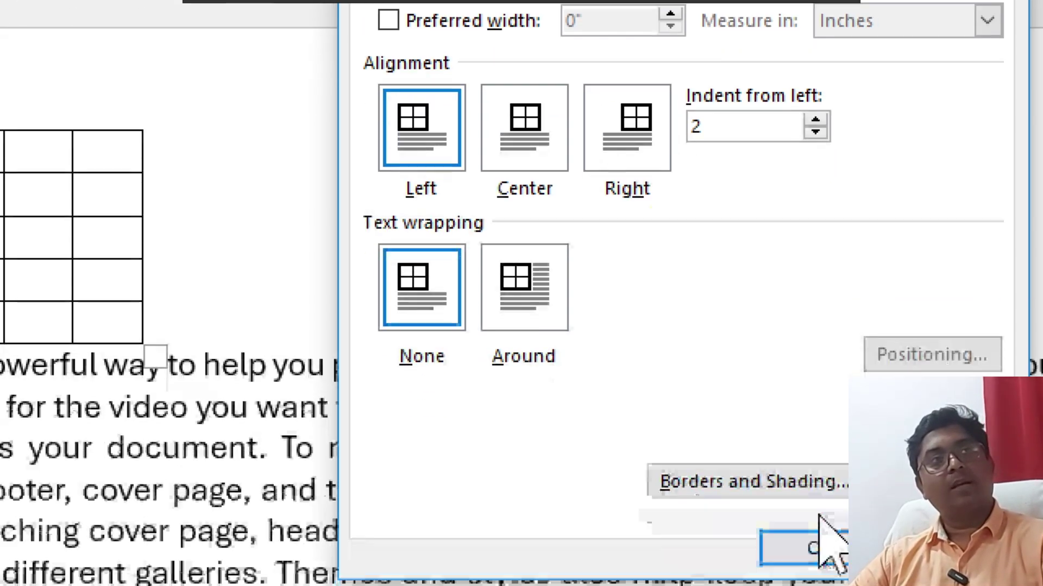
left_click(819, 514)
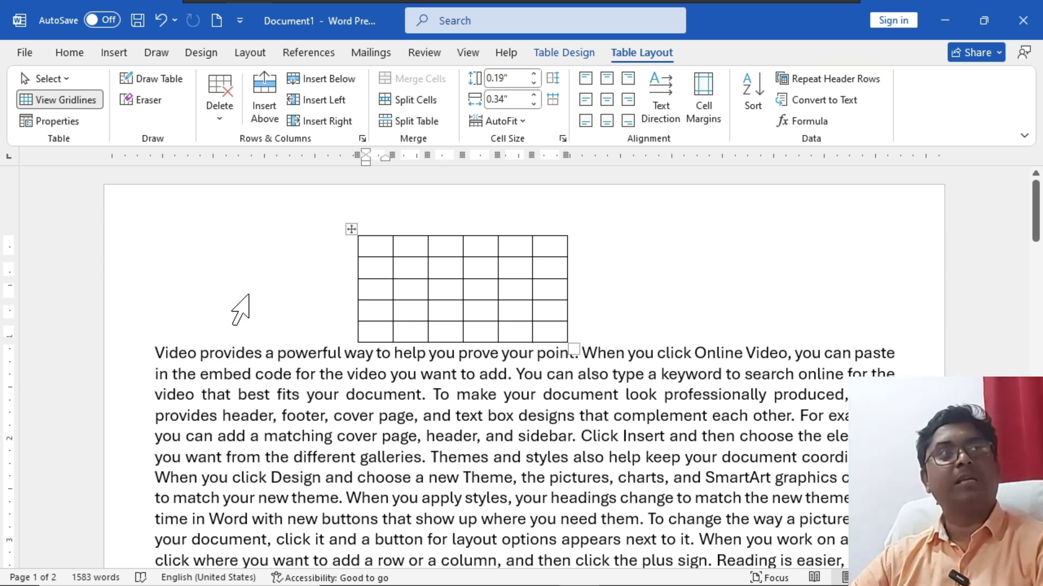
key("ctrl+z")
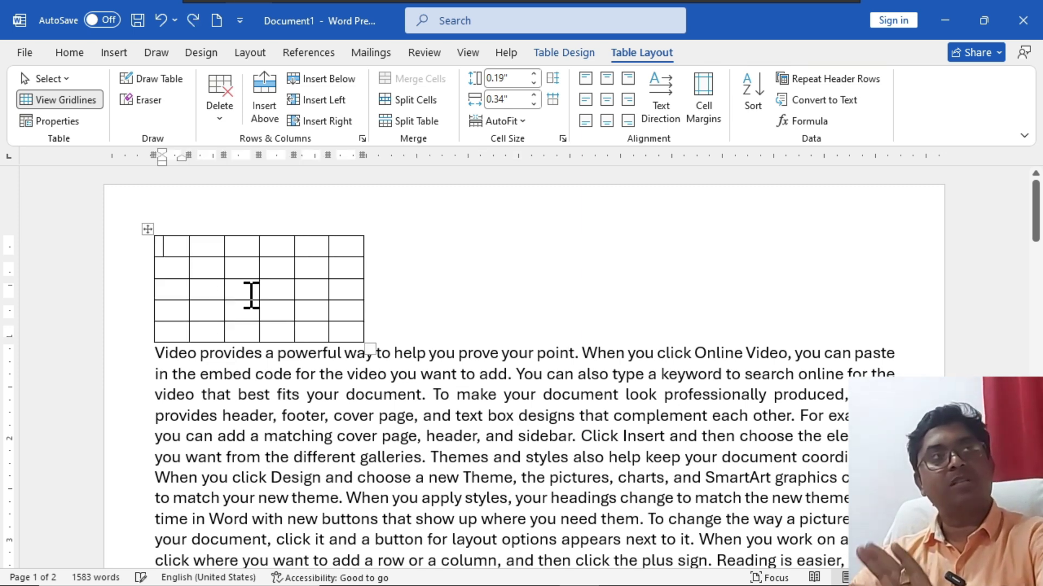
Step: Examine the table positioning settings and horizontal position choices offered with Around text wrapping, without applying any change
left_click(60, 121)
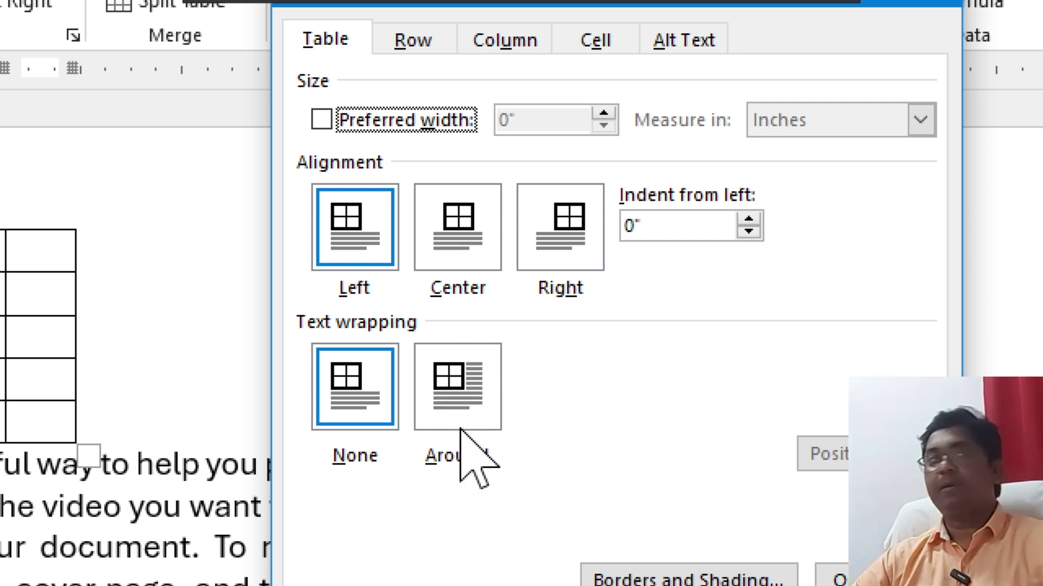
left_click(460, 386)
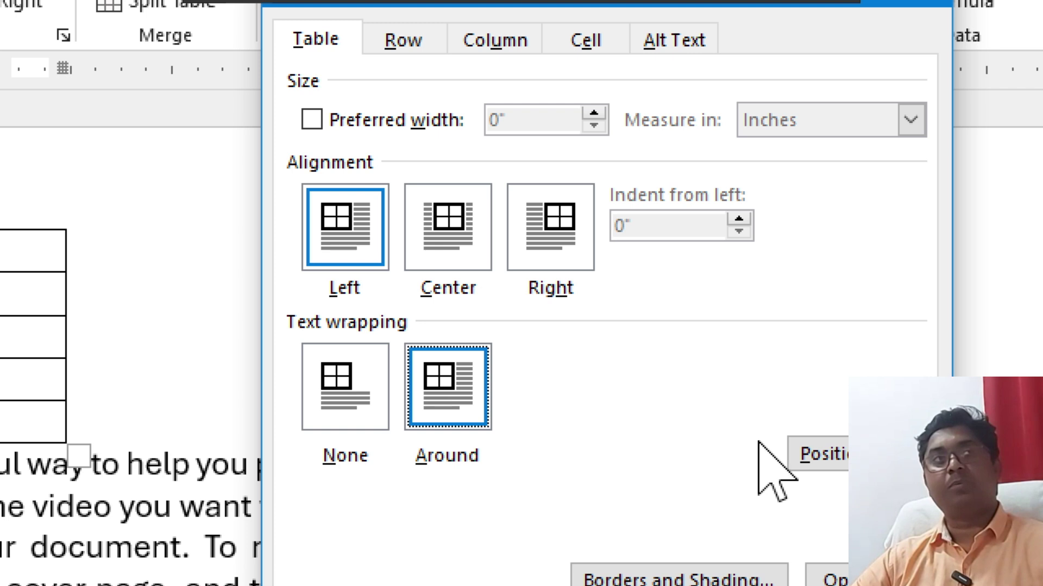
left_click(794, 448)
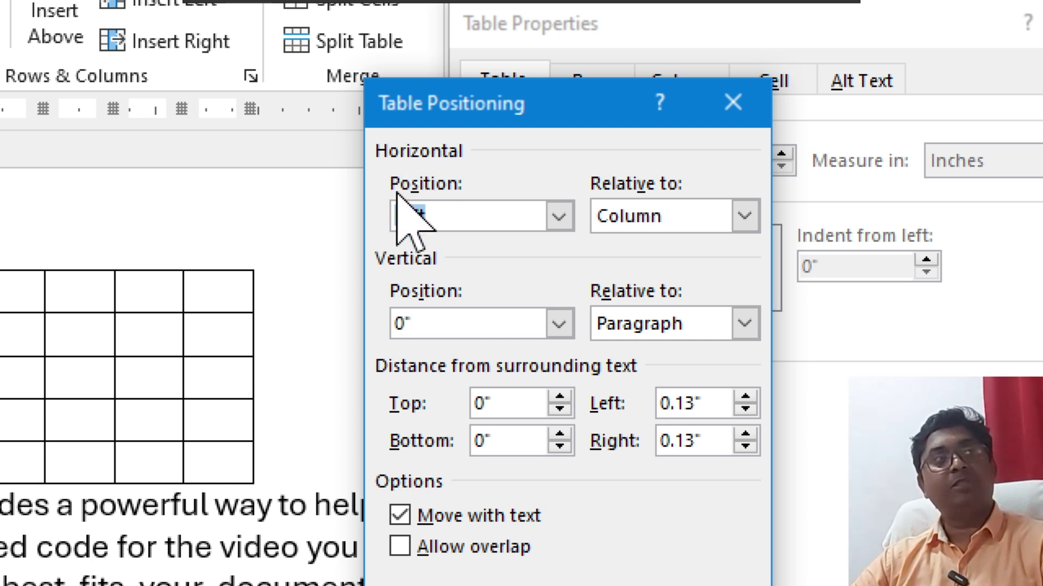
left_click(559, 217)
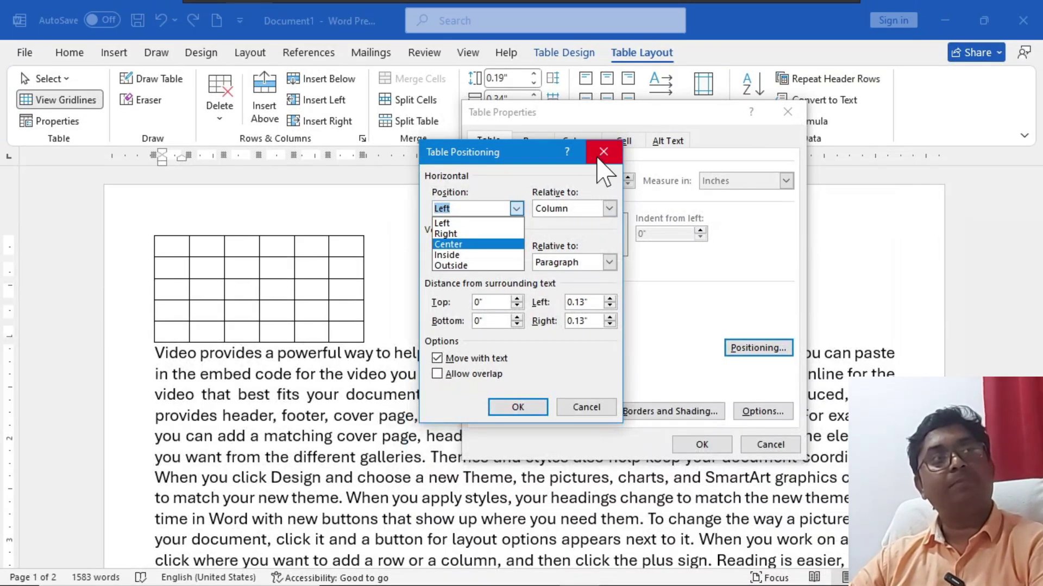
left_click(598, 157)
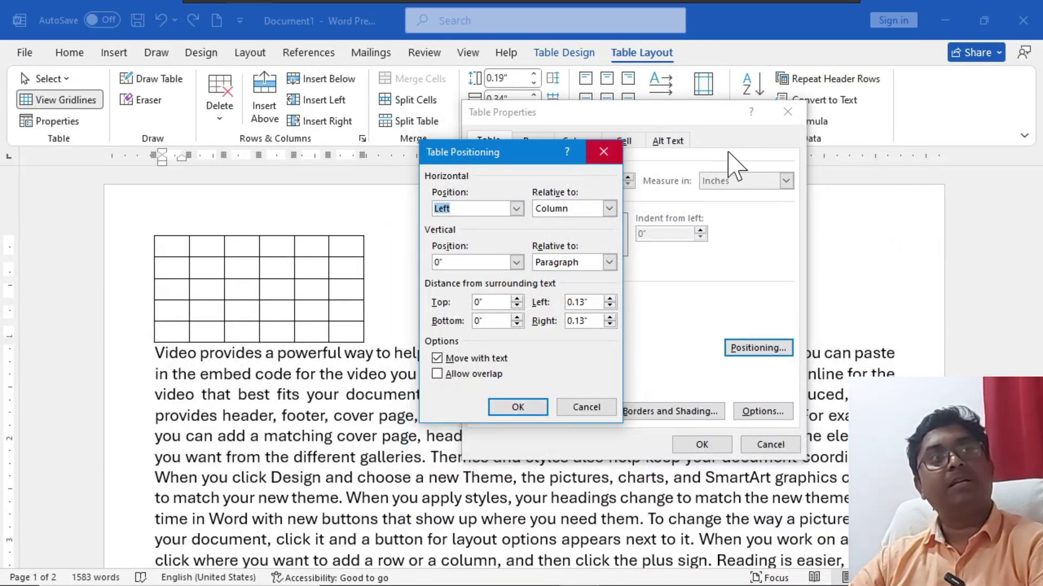
left_click(619, 148)
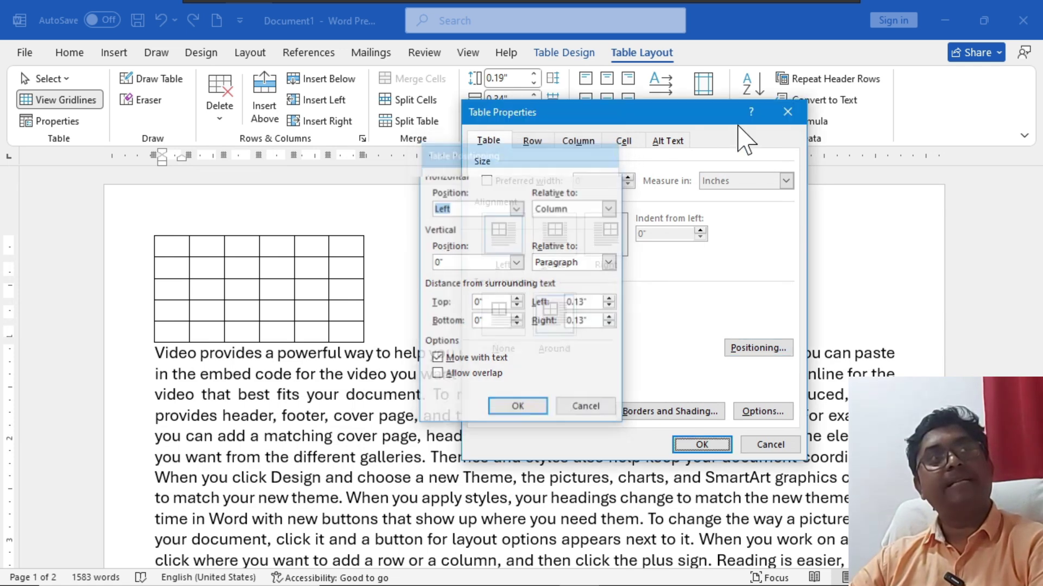
left_click(787, 112)
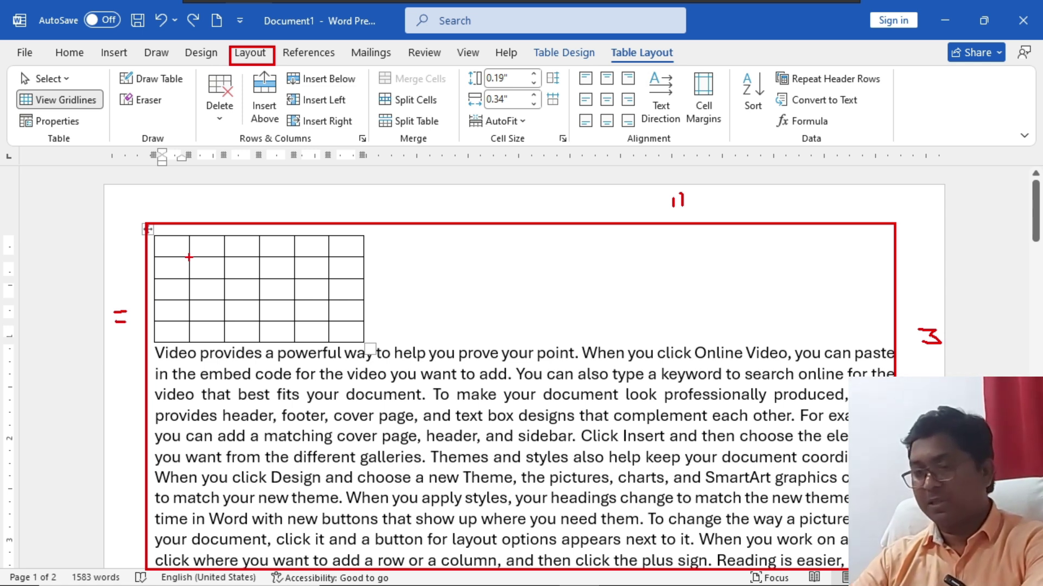
Step: Dismiss the on-screen annotations and delete the table and all sample text from the document
key("Escape")
key("ctrl+a")
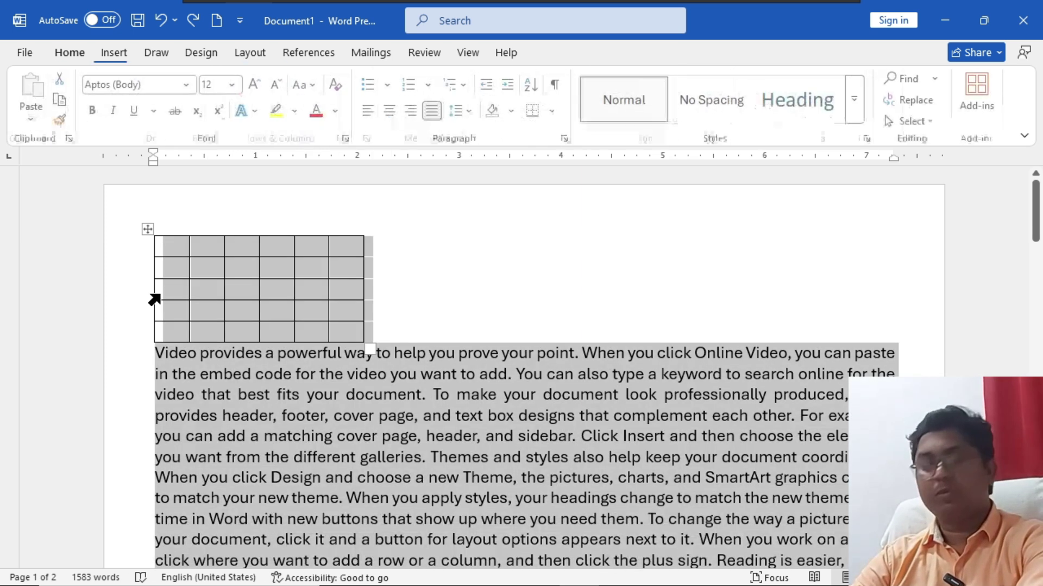
key("Delete")
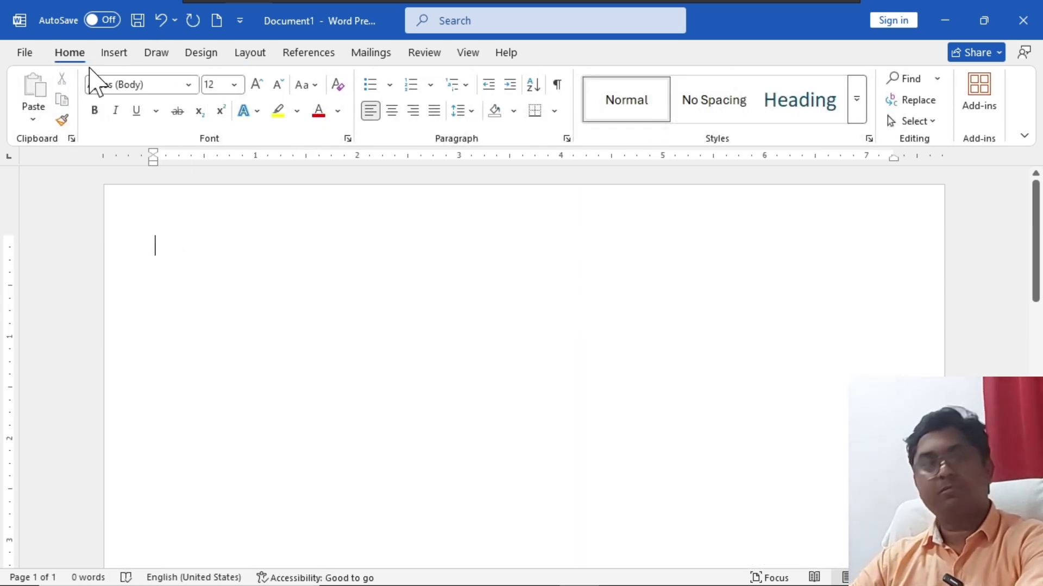
Step: Enter a custom left page margin of 1.5" in the page setup
left_click(244, 52)
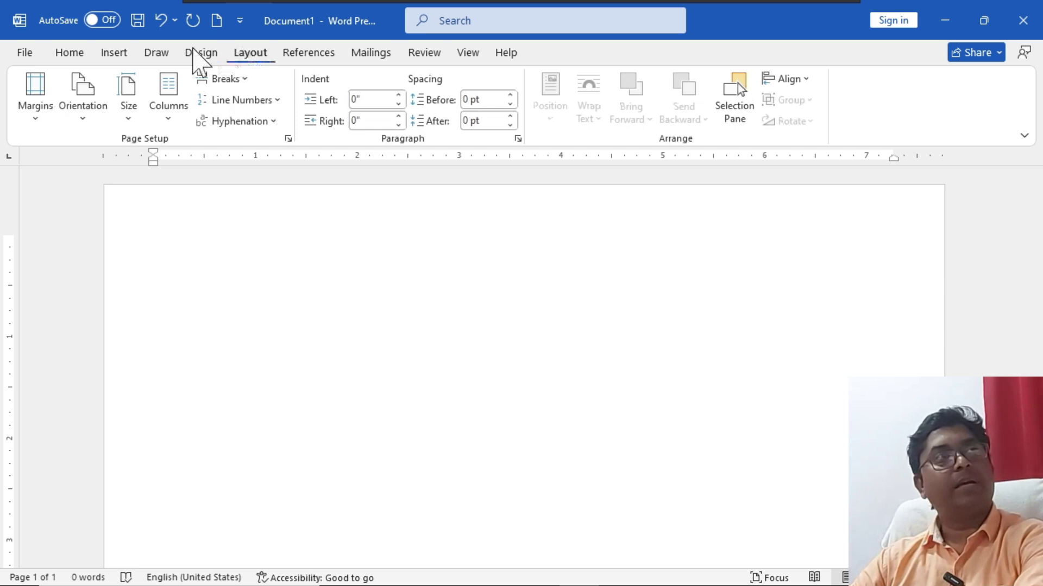
left_click(36, 108)
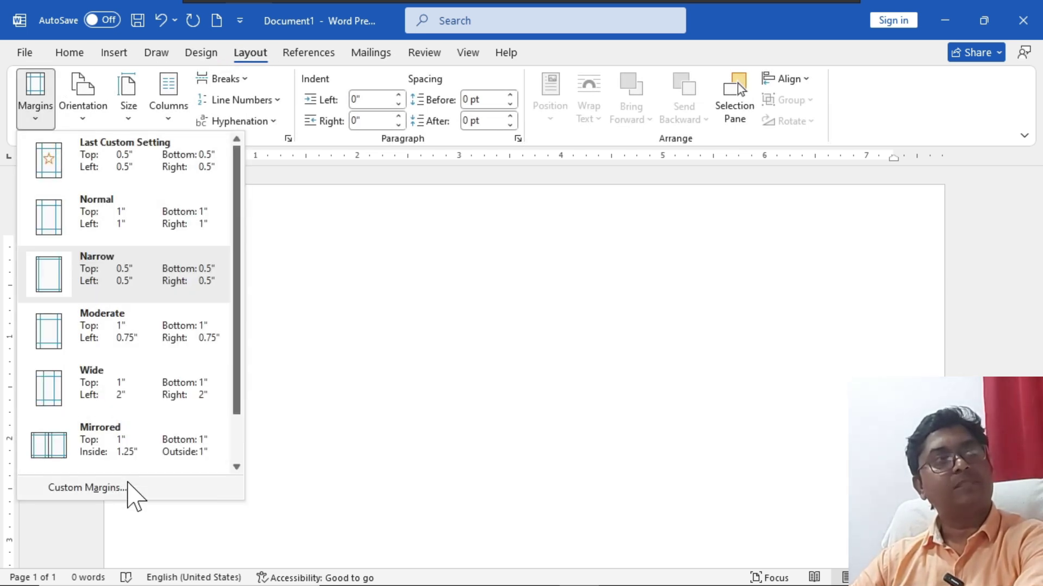
left_click(132, 489)
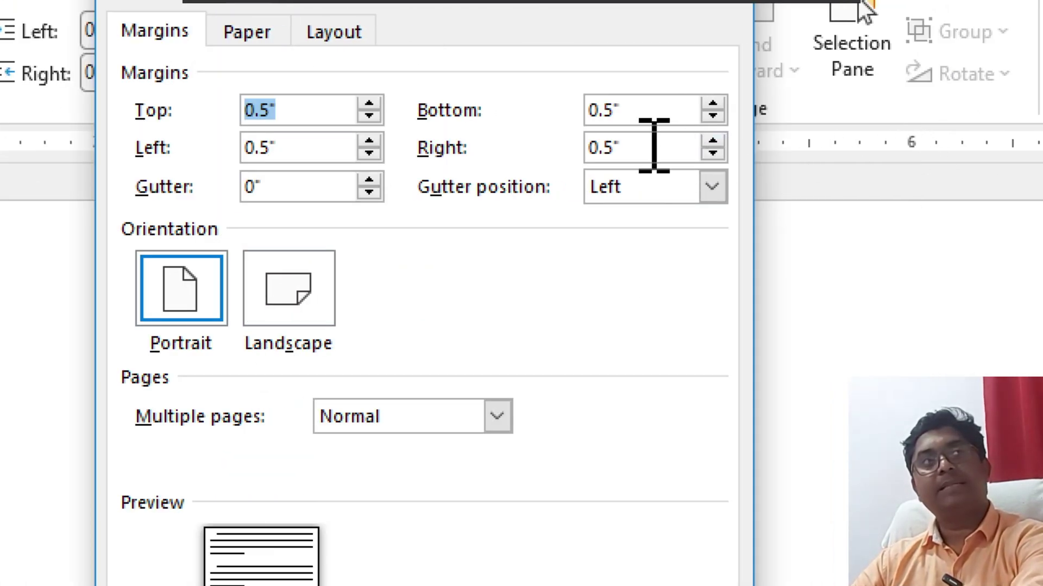
key("Tab")
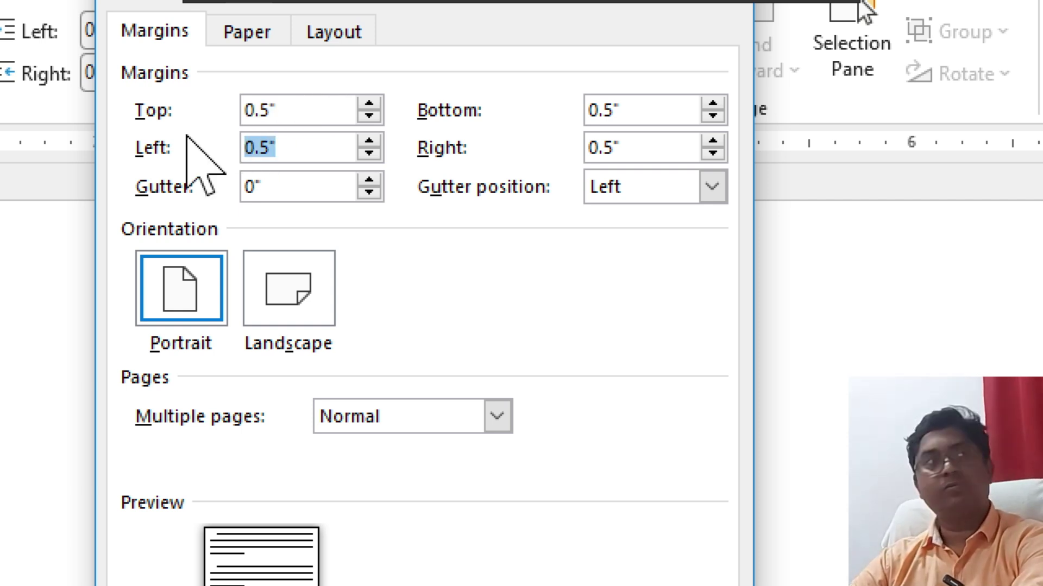
type("10")
key("BackSpace")
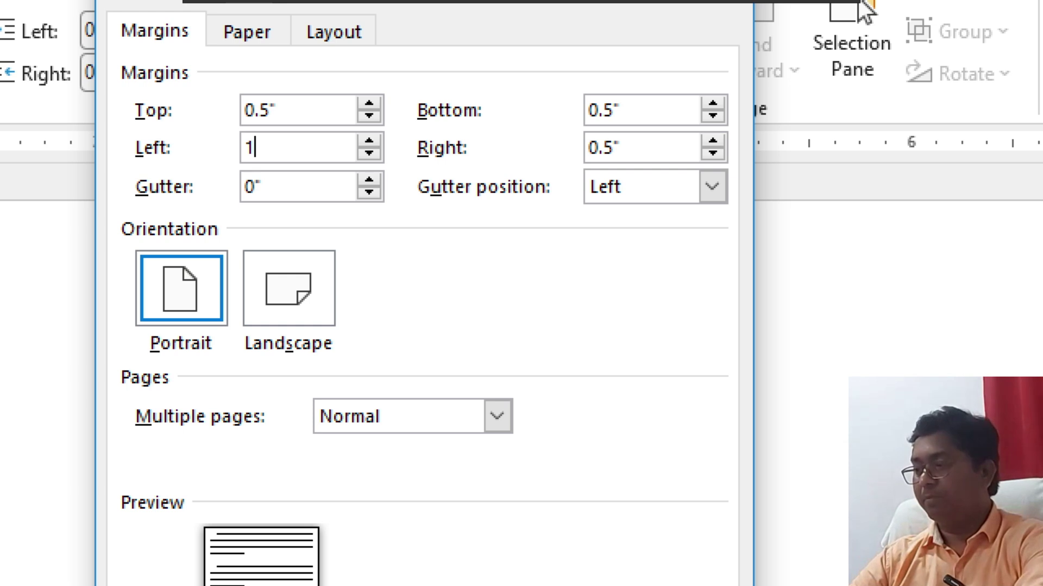
type("0")
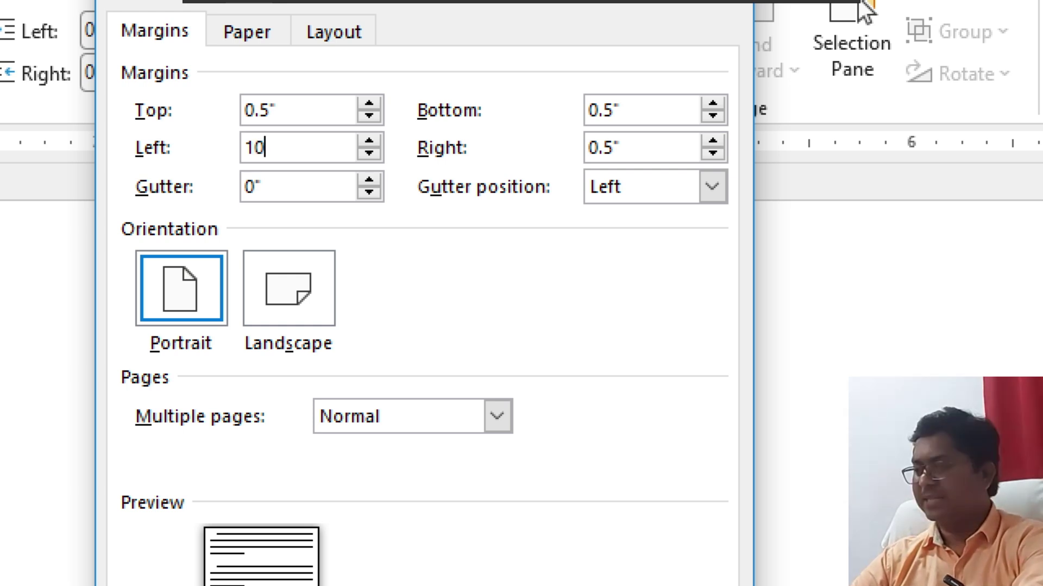
type(".5")
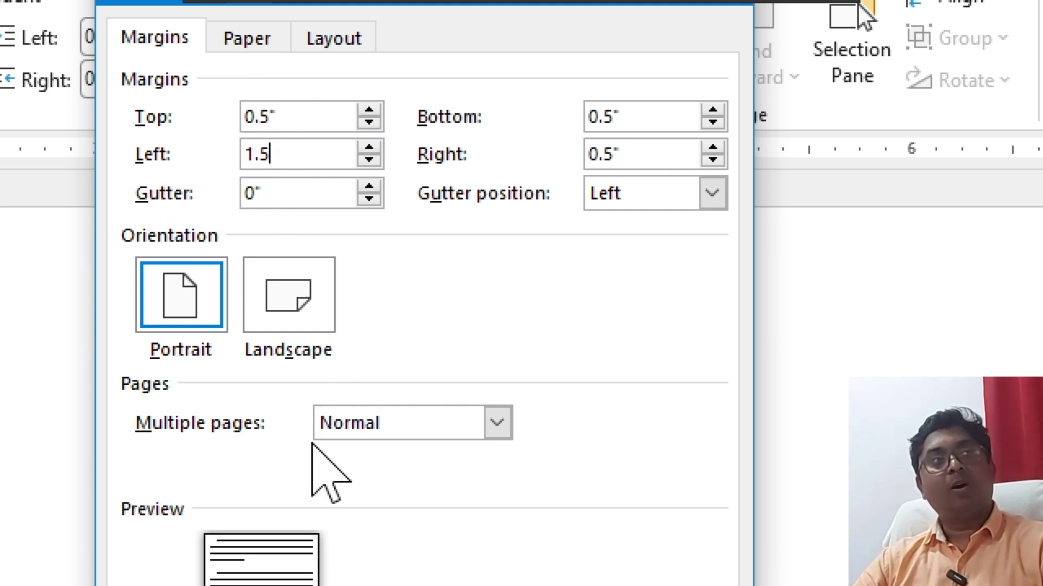
Step: Set multiple pages to Mirror margins for the whole document and apply the page setup
left_click(354, 423)
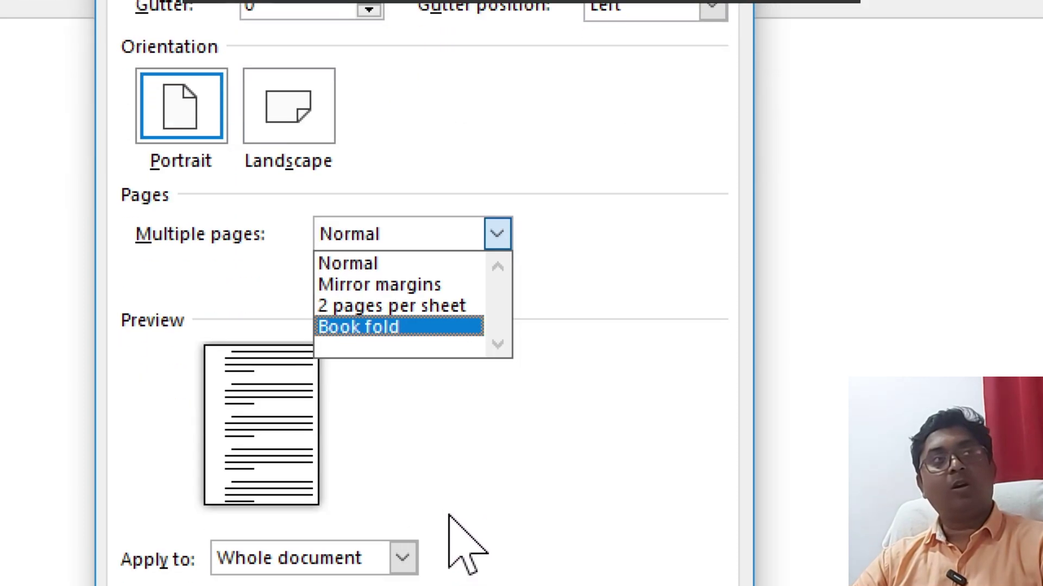
left_click(405, 288)
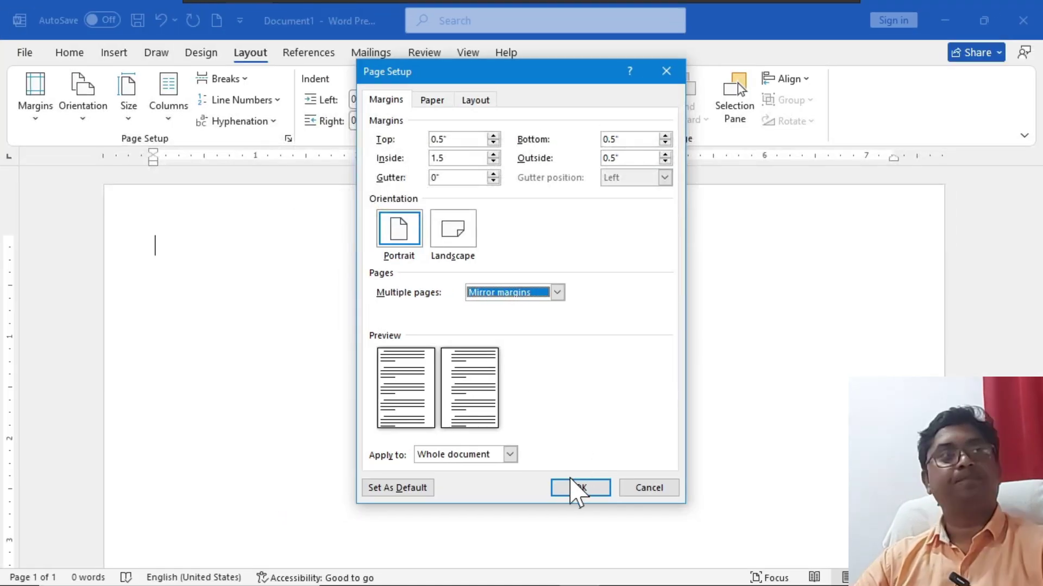
left_click(567, 488)
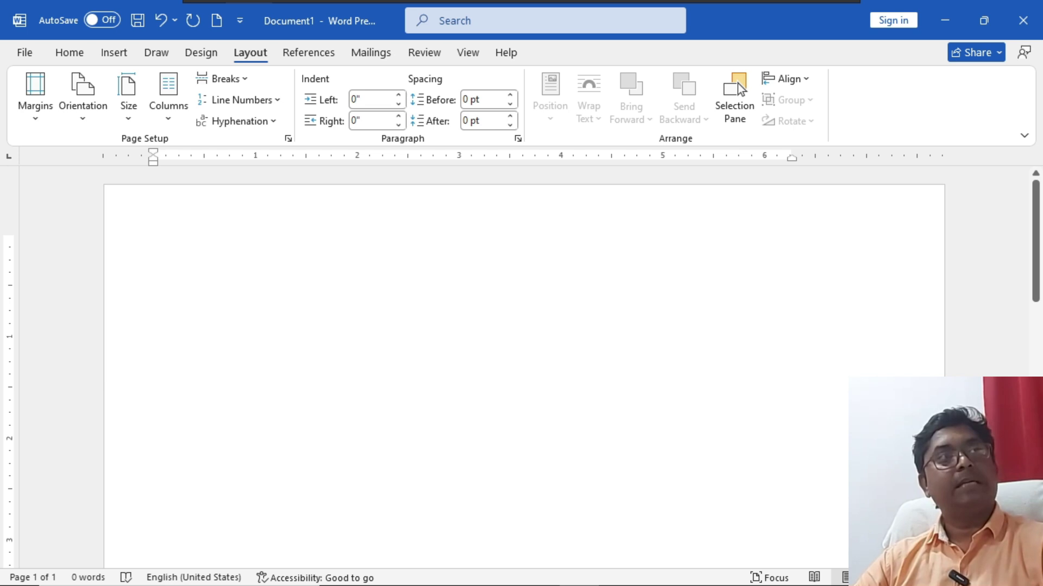
Step: Generate sample text with =rand(1,100) and justify the whole document
type("=rand(")
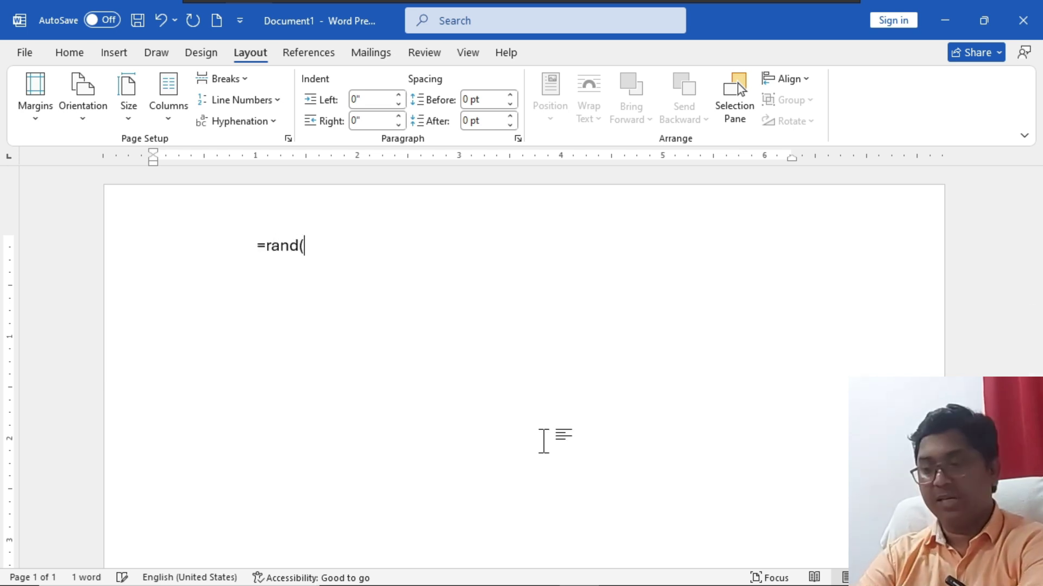
type("1,100")
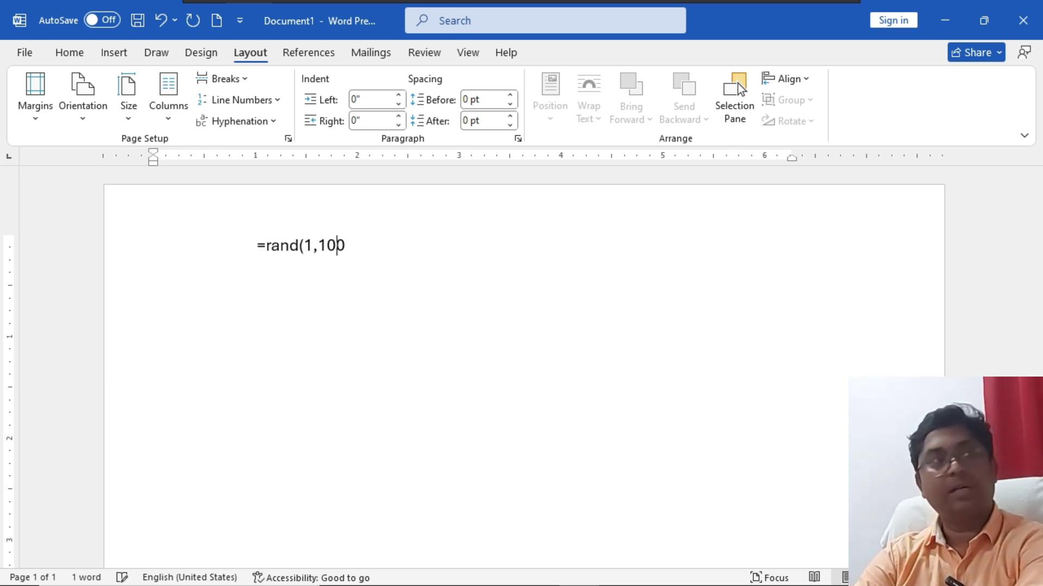
type(")")
key("Return")
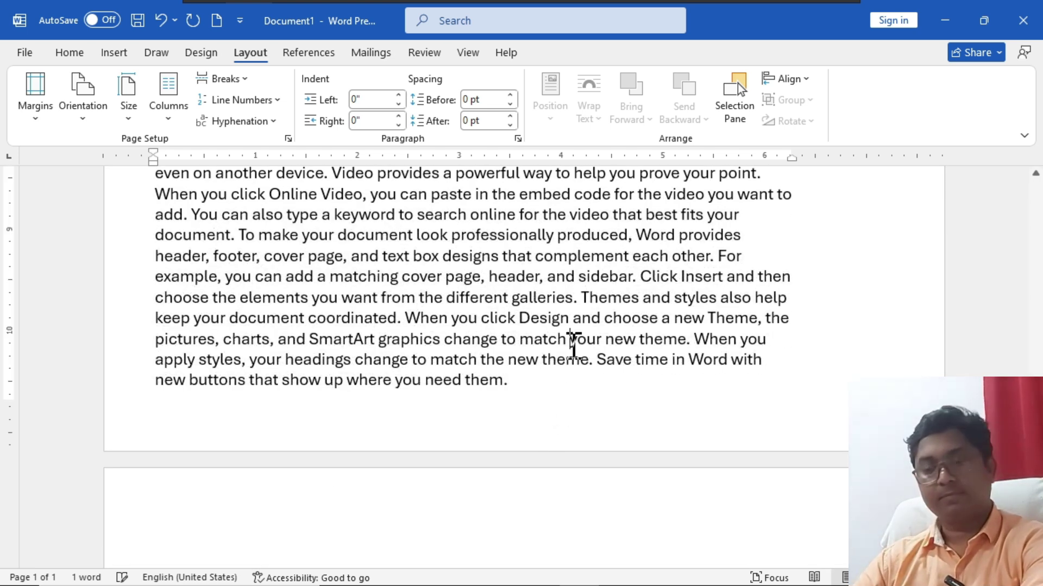
key("ctrl+a")
key("ctrl+j")
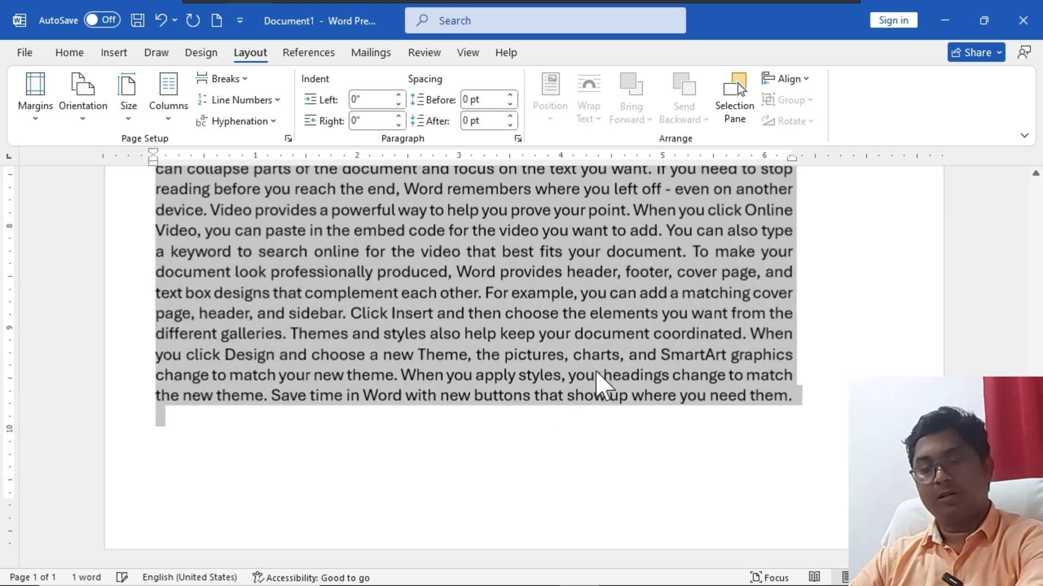
Step: Compare the inside and outside margins of the two facing pages, marking them with temporary annotations and clearing these
scroll(597, 383, "down", 5, "ctrl")
scroll(597, 383, "up", 2)
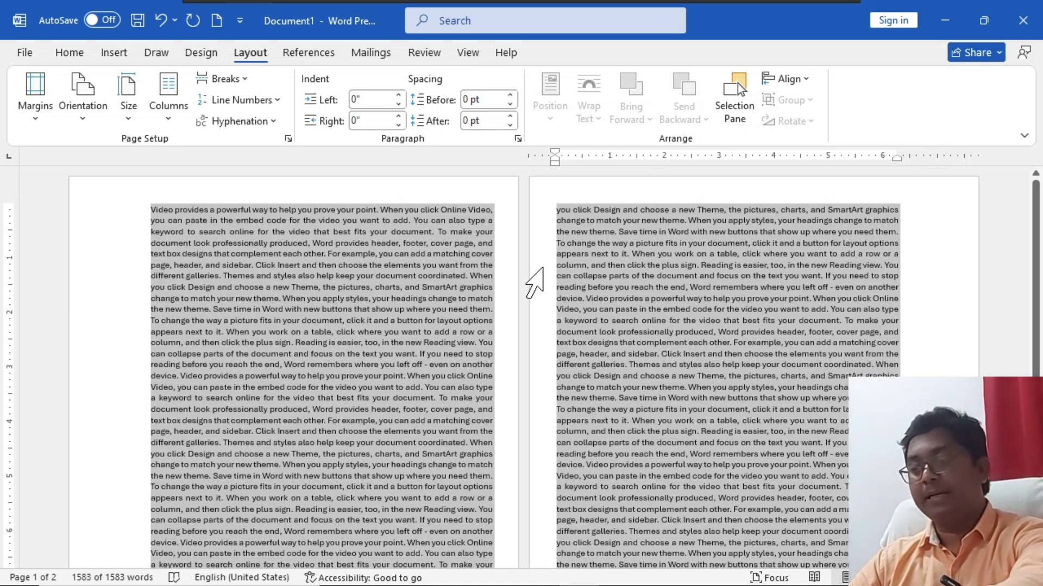
mouse_move(942, 194)
left_mouse_down()
mouse_move(730, 116)
mouse_move(382, 128)
left_mouse_up()
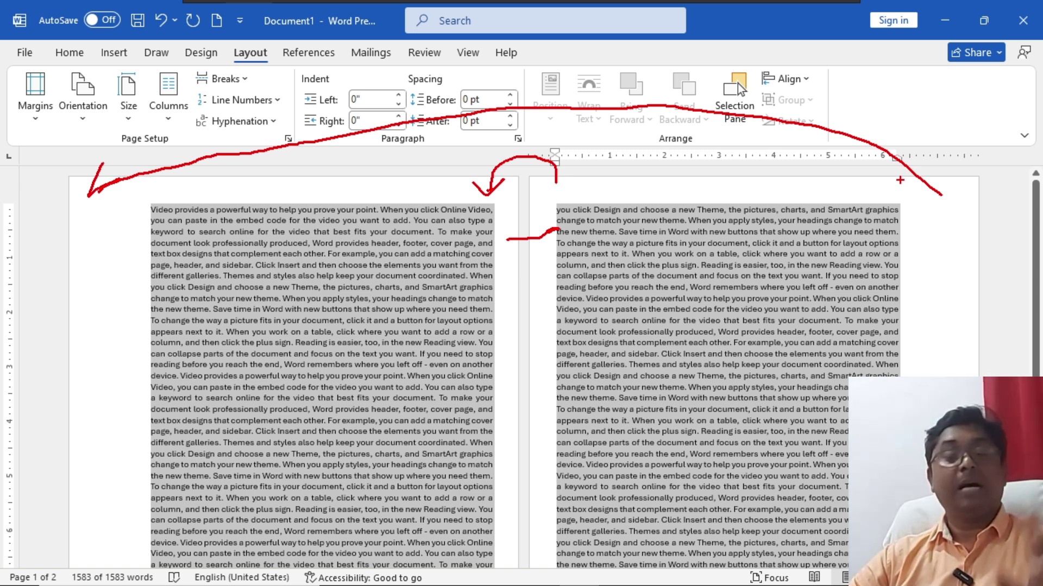
key("Escape")
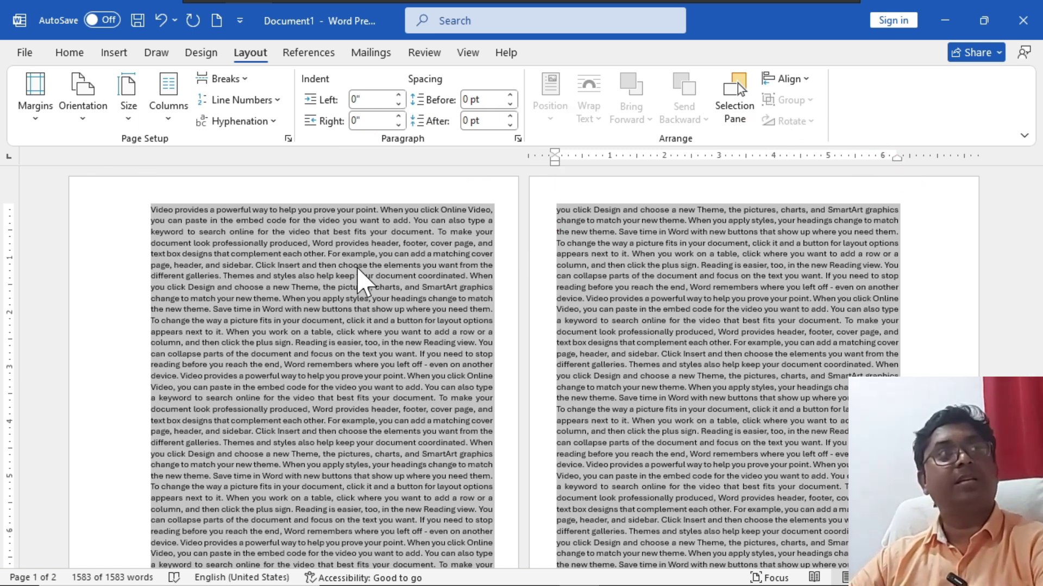
Step: Insert a table of five columns and three rows within the first page's text and shrink its columns to about 0.46" wide
left_click(211, 287)
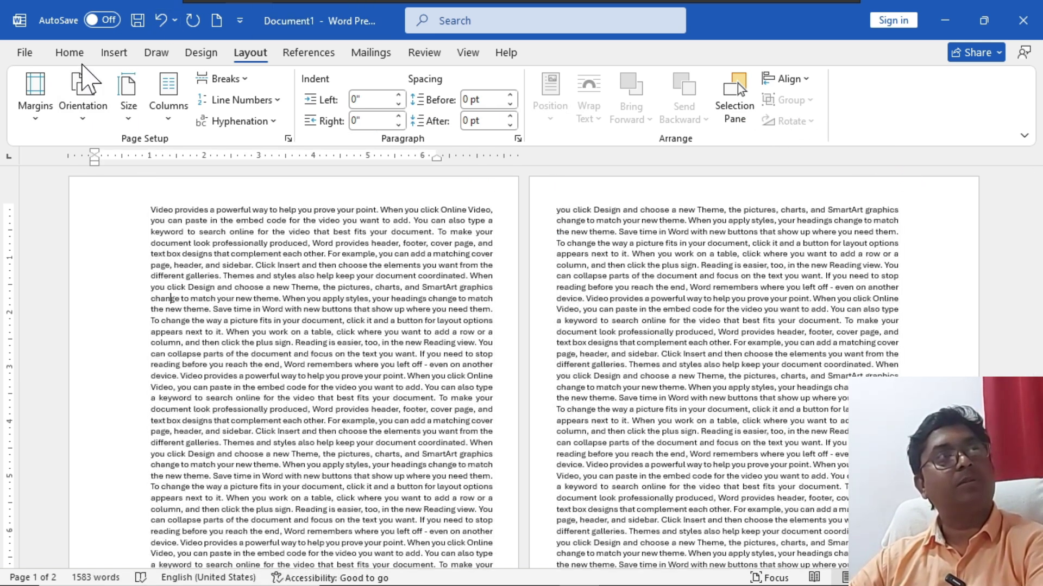
left_click(70, 52)
left_click(114, 53)
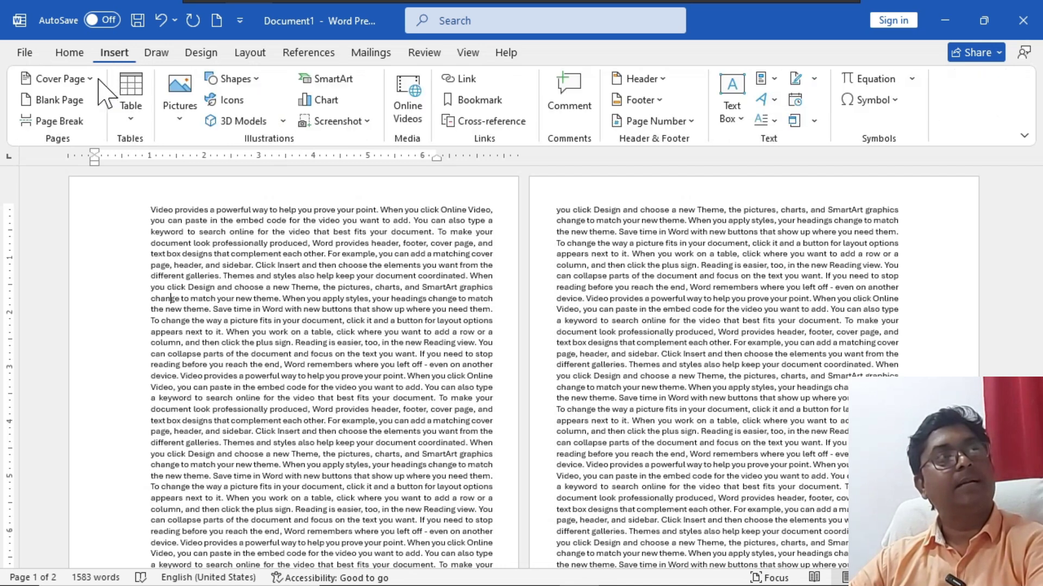
left_click(130, 112)
left_click(216, 211)
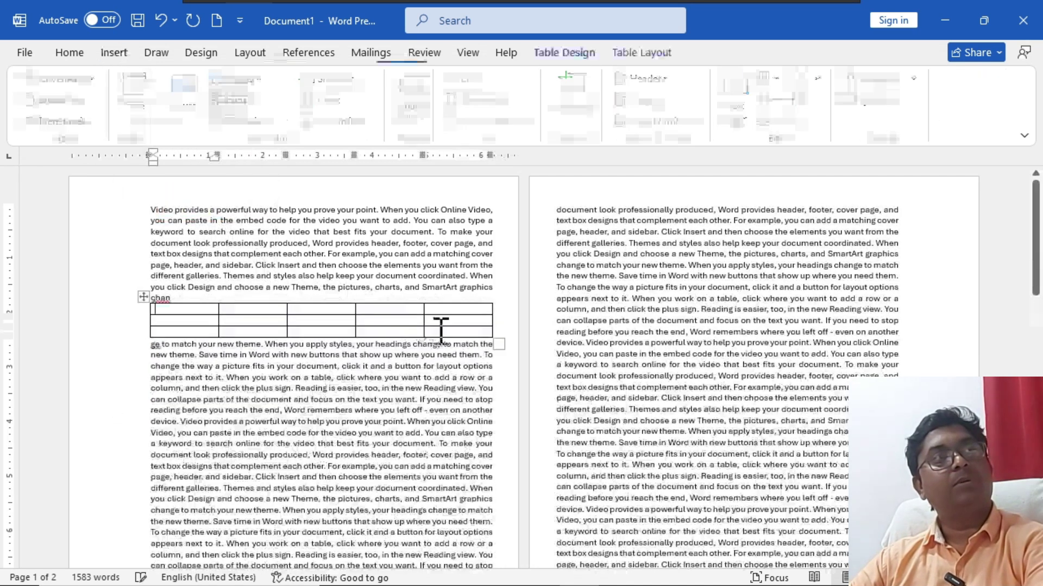
left_click_drag(491, 337, 277, 343)
Step: Insert a table of four columns and three rows within the second page's text and shrink its columns to about 0.39" wide
left_click(599, 285)
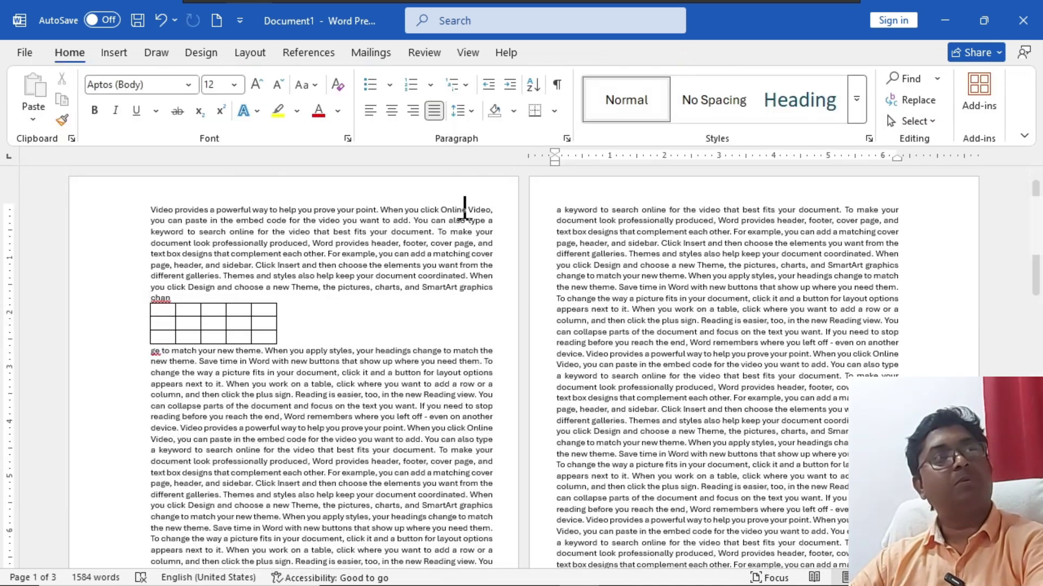
left_click(114, 53)
left_click(131, 109)
left_click(356, 239)
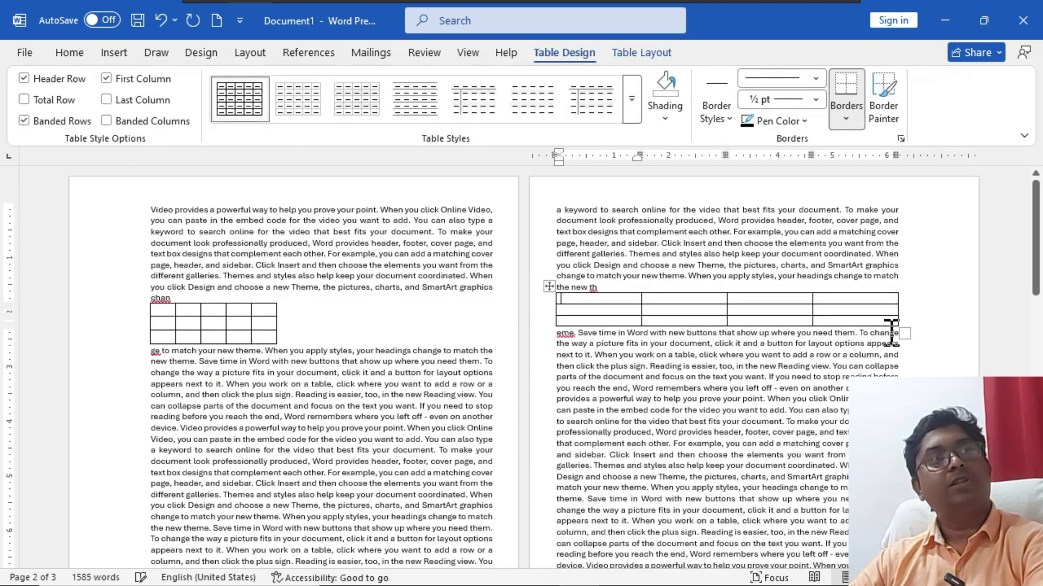
left_click_drag(906, 332, 640, 327)
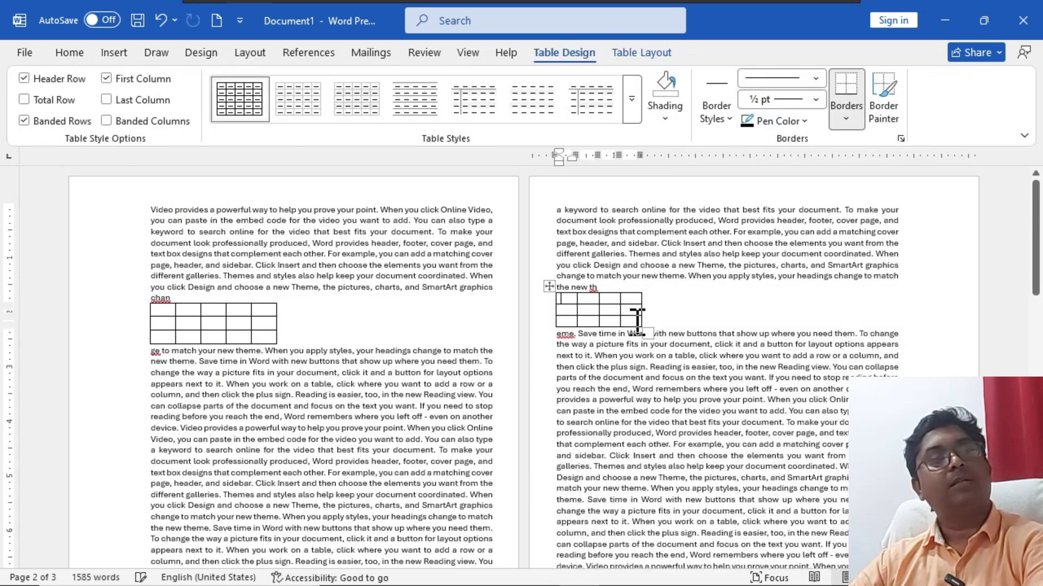
Step: Set the first page's table to Around text wrapping, with its horizontal position Inside relative to Margin
left_click(197, 332)
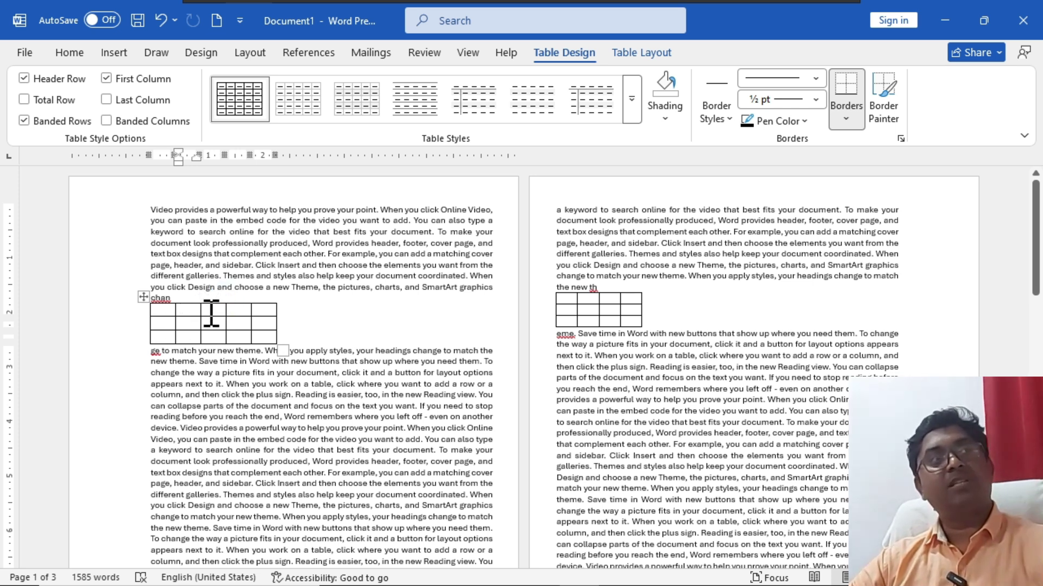
left_click(636, 52)
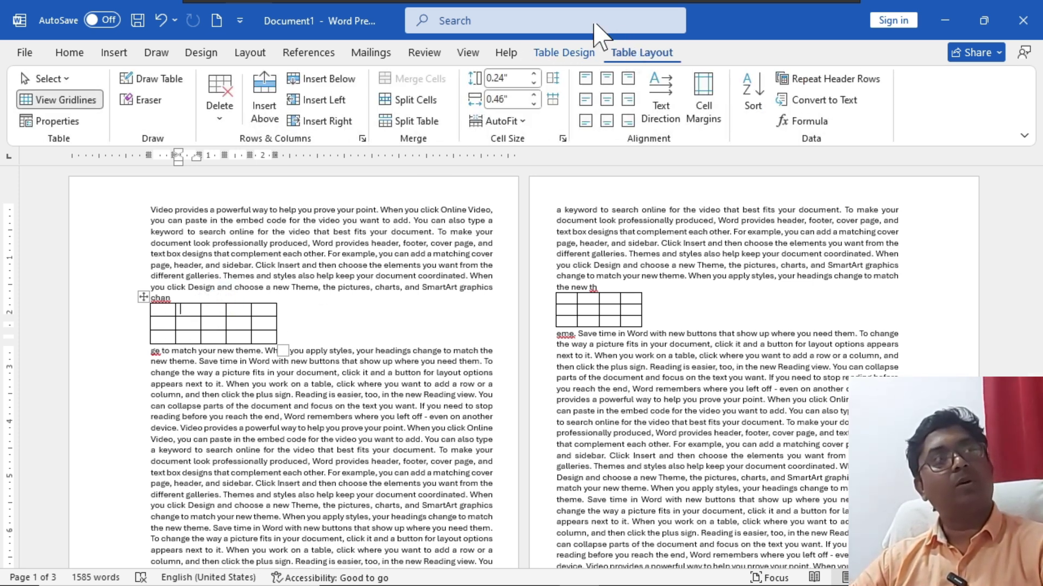
left_click(57, 120)
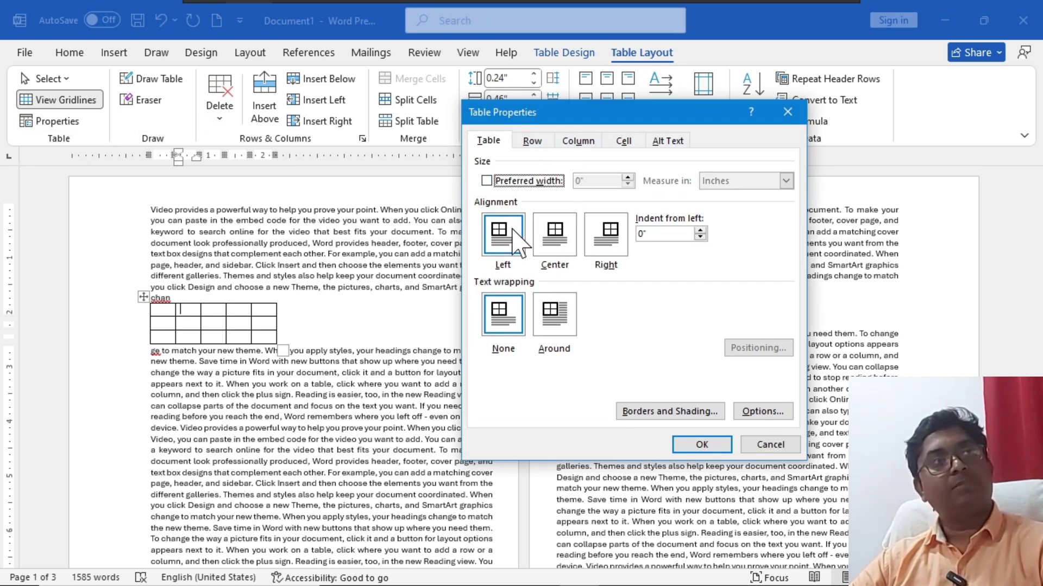
left_click(554, 317)
left_click(752, 348)
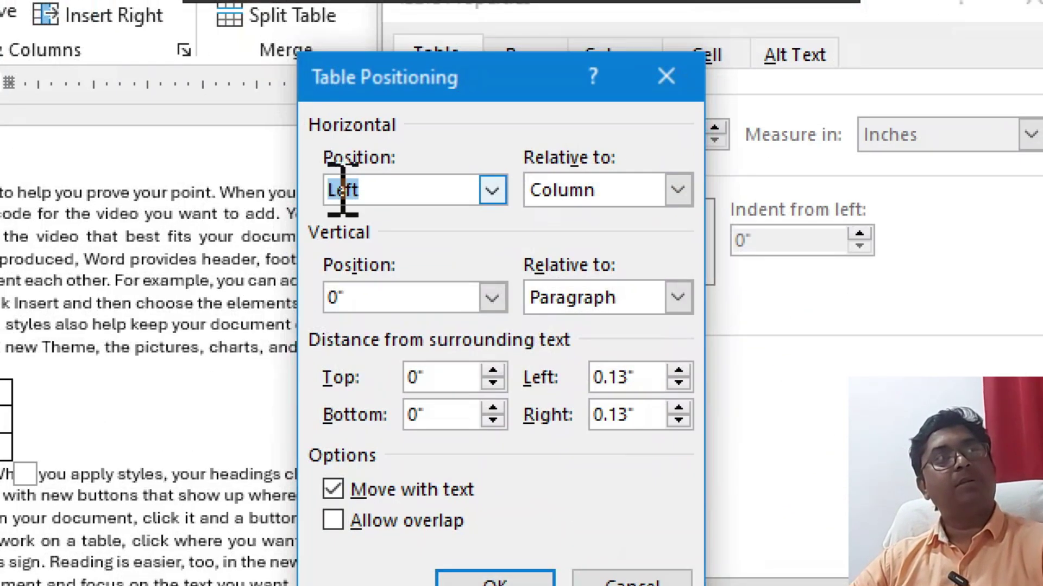
left_click(492, 190)
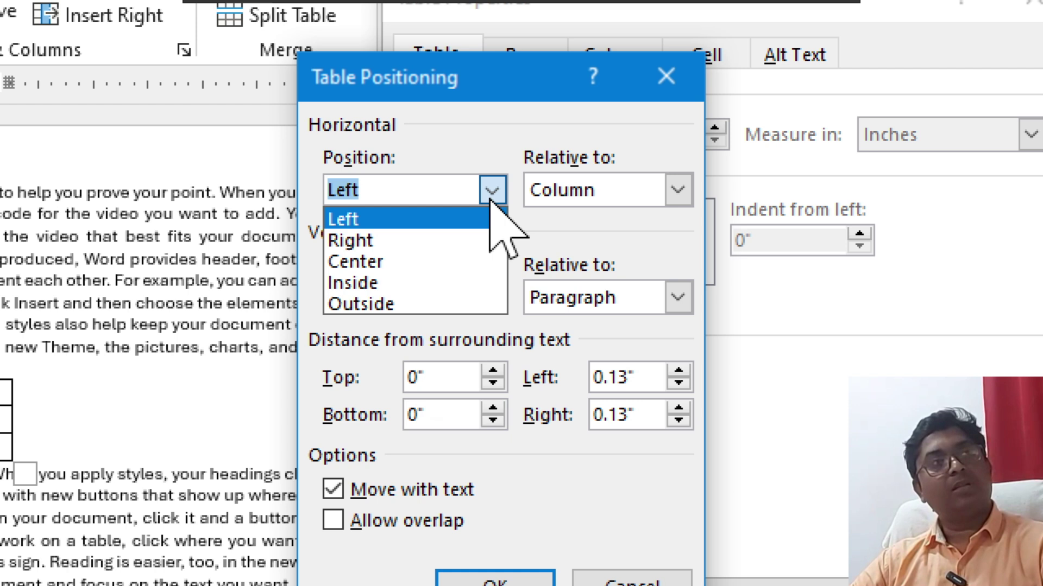
left_click(374, 283)
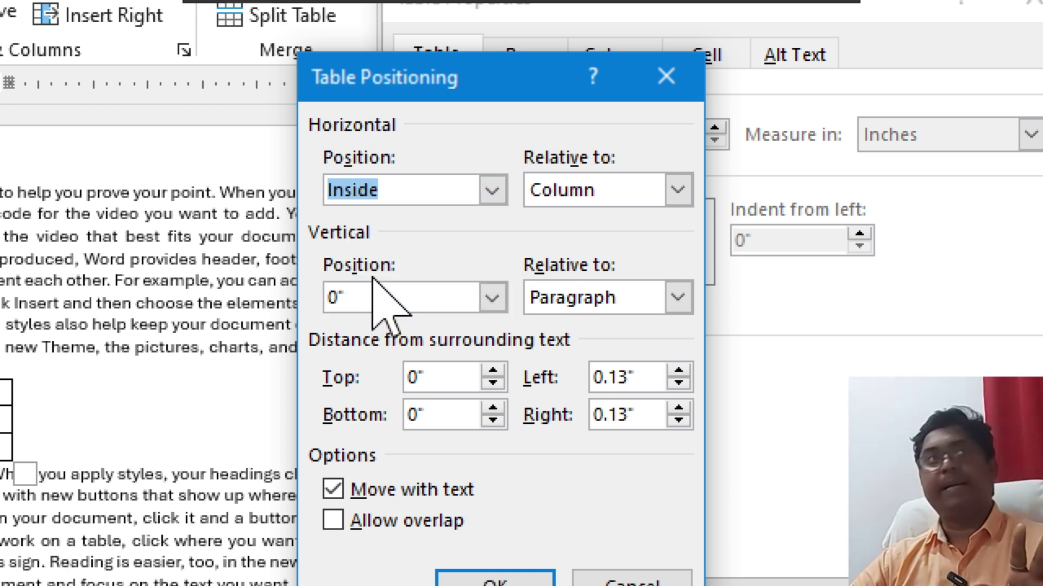
left_click(676, 189)
left_click(580, 220)
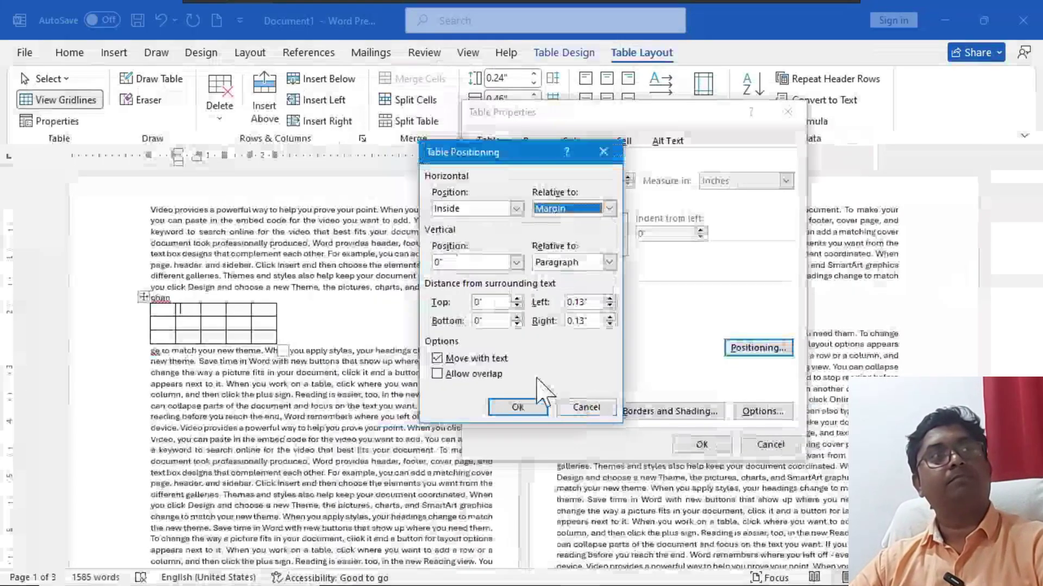
left_click(502, 520)
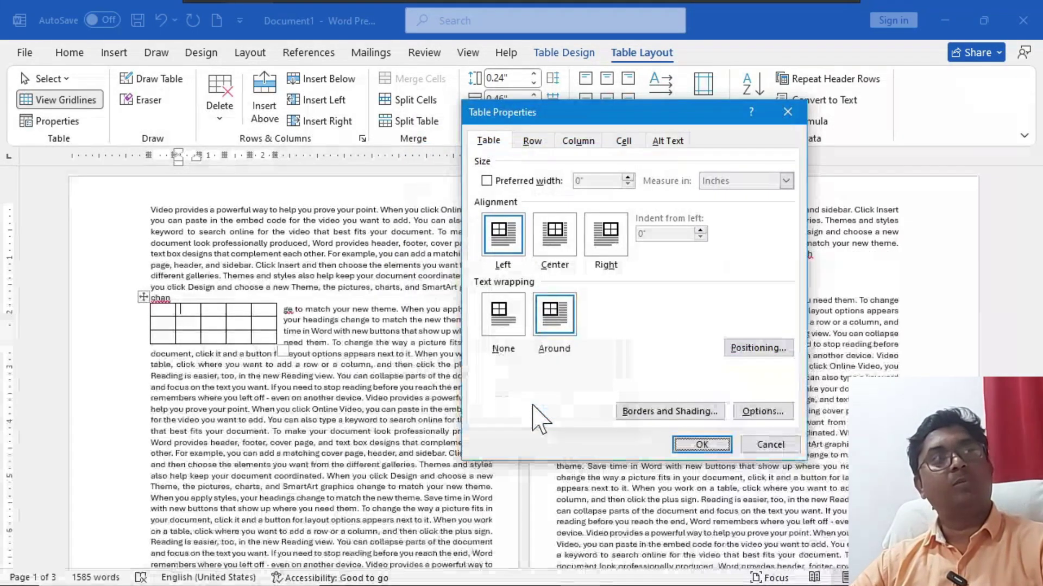
left_click(686, 446)
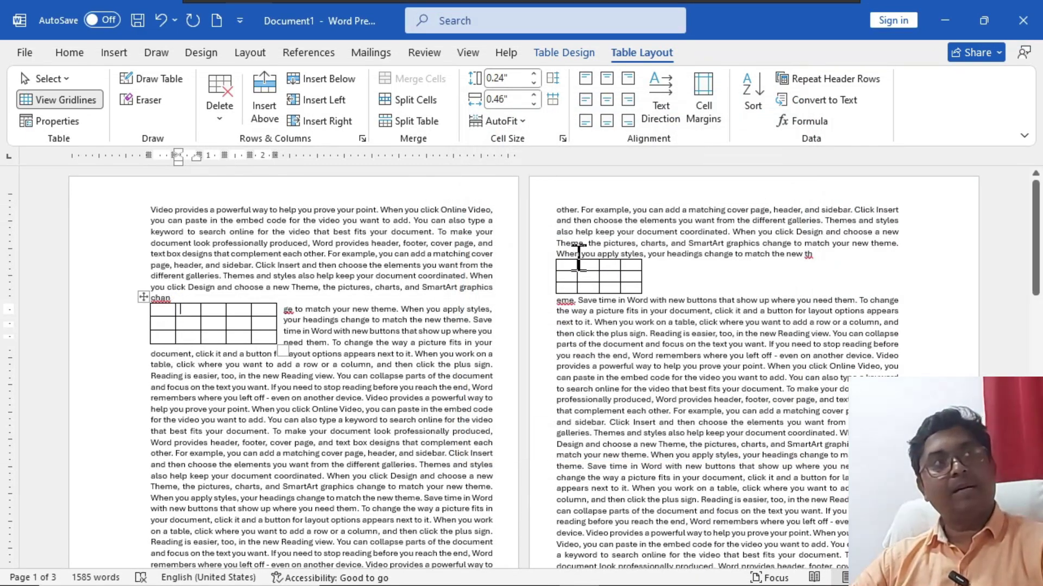
Step: Set the second page's table to Around text wrapping, with its horizontal position Inside relative to Margin
left_click(588, 277)
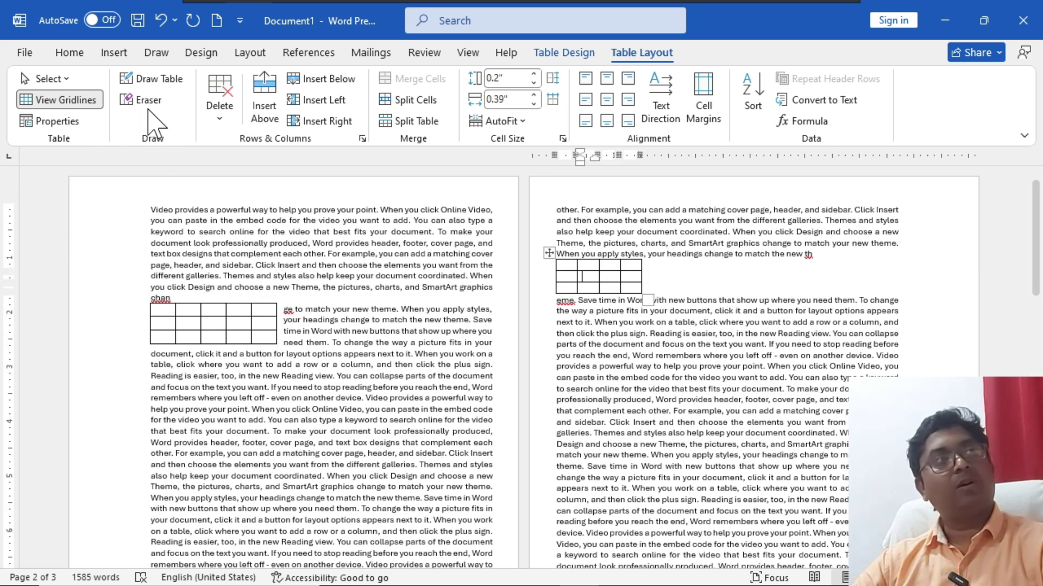
left_click(54, 121)
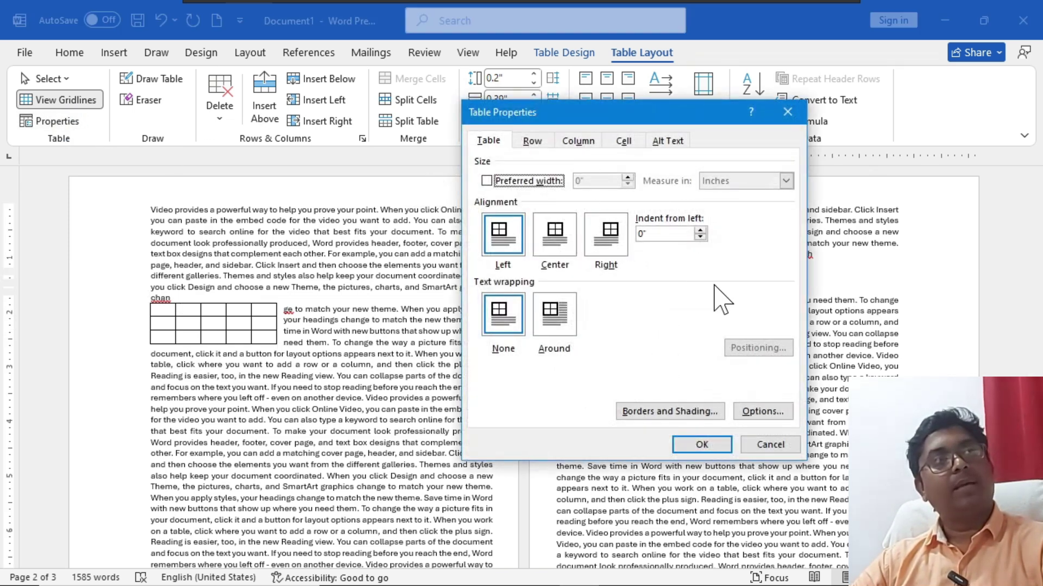
left_click(551, 320)
left_click(765, 348)
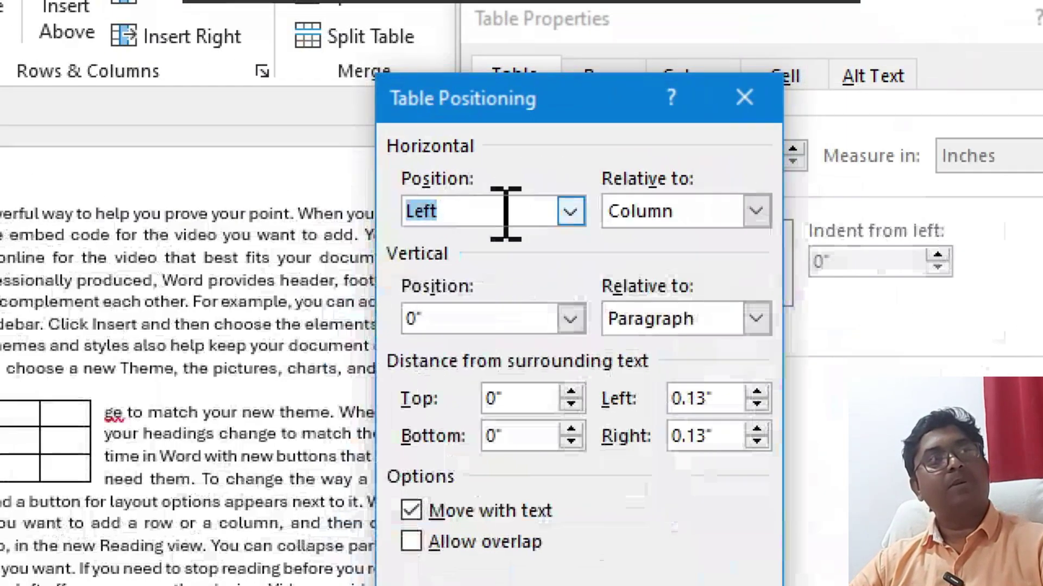
left_click(569, 211)
left_click(429, 304)
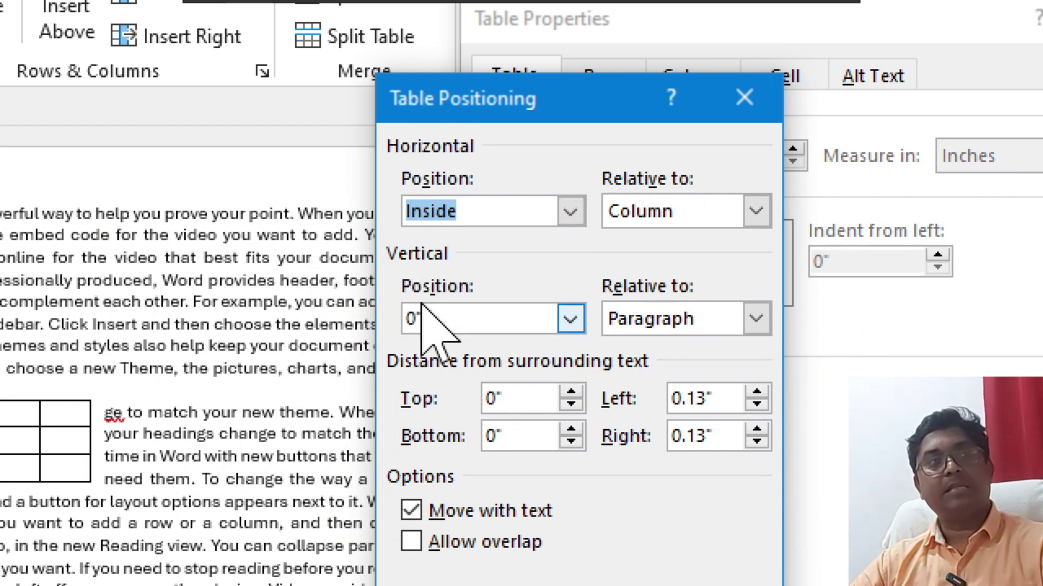
left_click(757, 211)
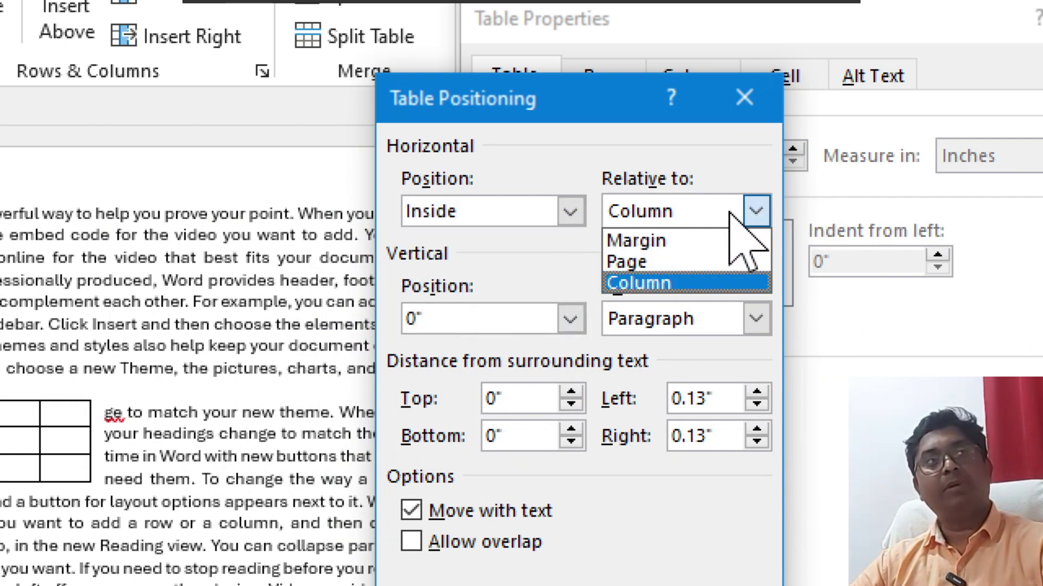
left_click(690, 240)
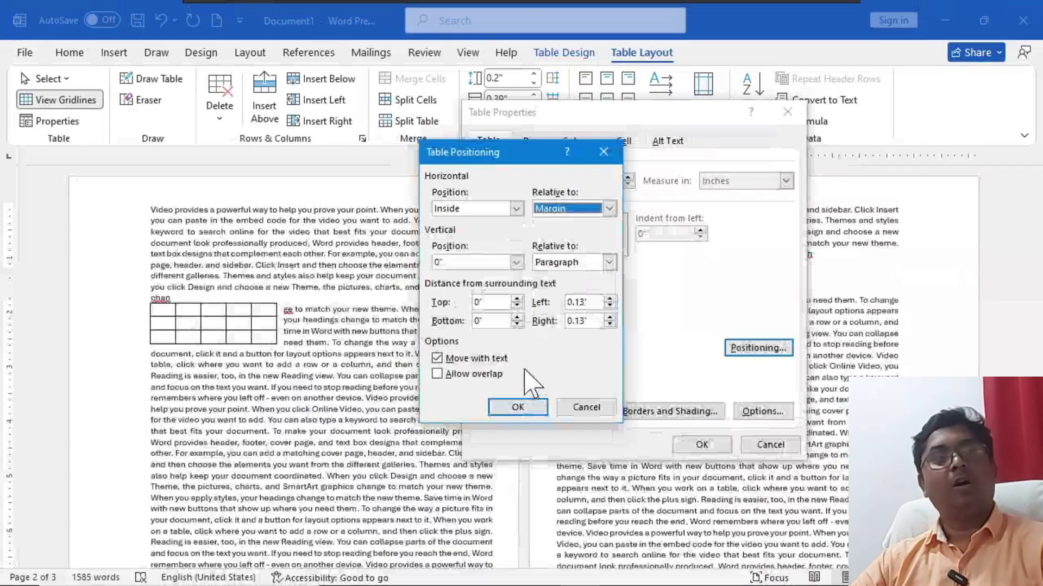
left_click(573, 577)
left_click(689, 446)
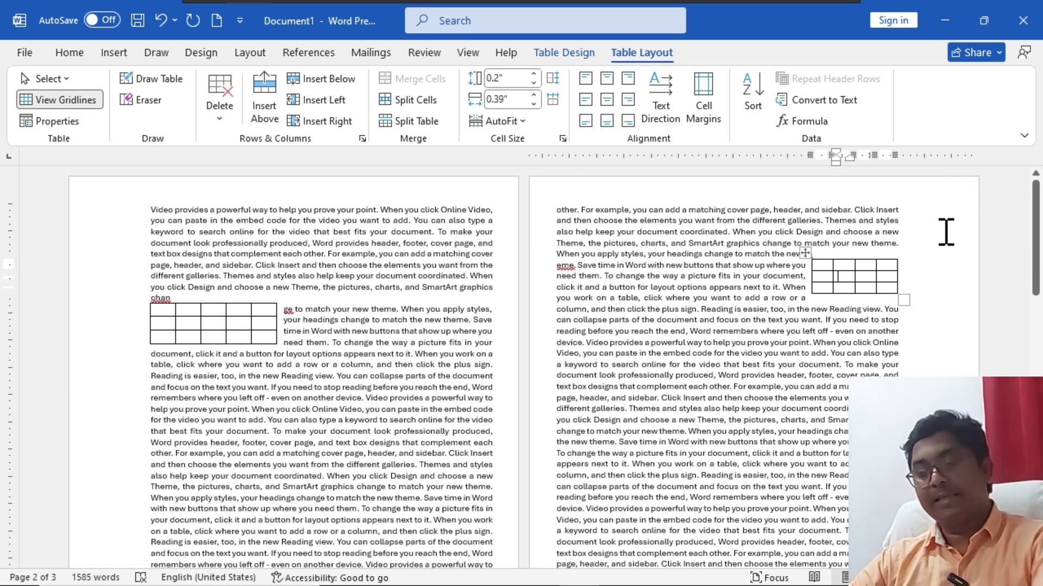
Step: Compare the inside and outside edges of the two facing pages using temporary freehand annotations, and clear the markings
mouse_move(916, 170)
left_mouse_down()
mouse_move(636, 98)
mouse_move(195, 189)
left_mouse_up()
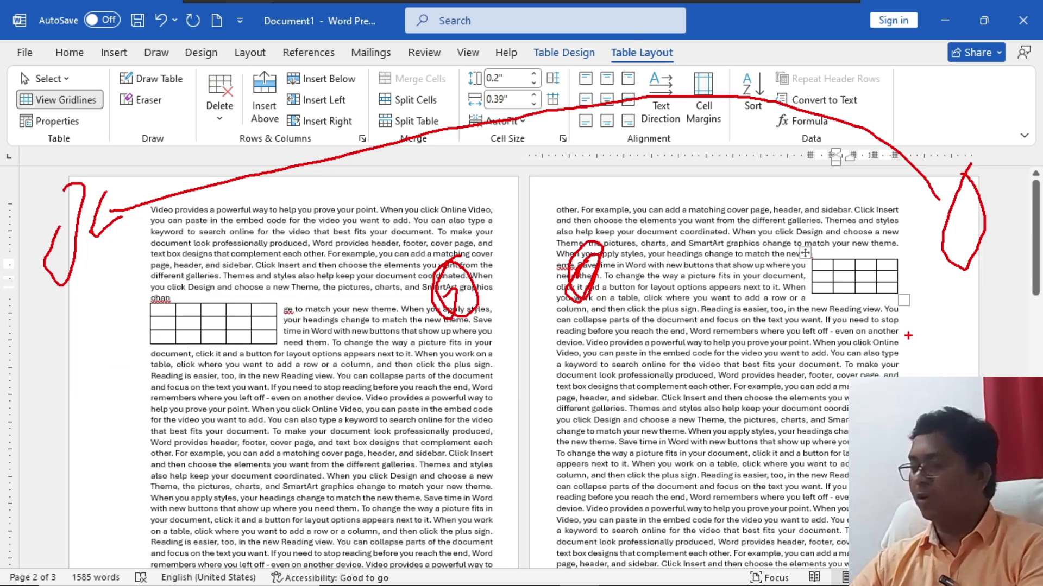
key("Escape")
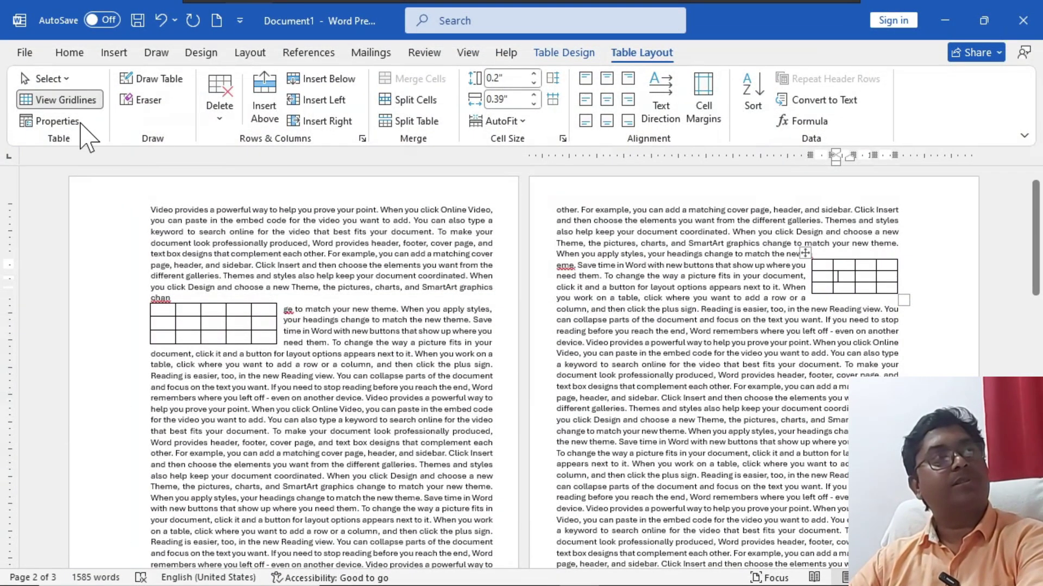
Step: Change the first page's table to a horizontal position of Left relative to Page
left_click(189, 314)
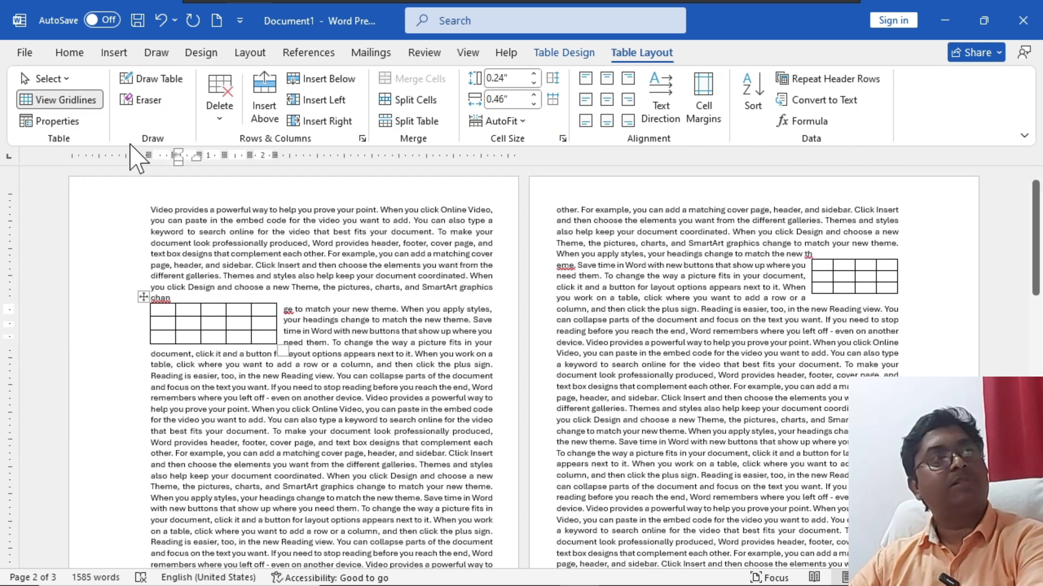
left_click(76, 122)
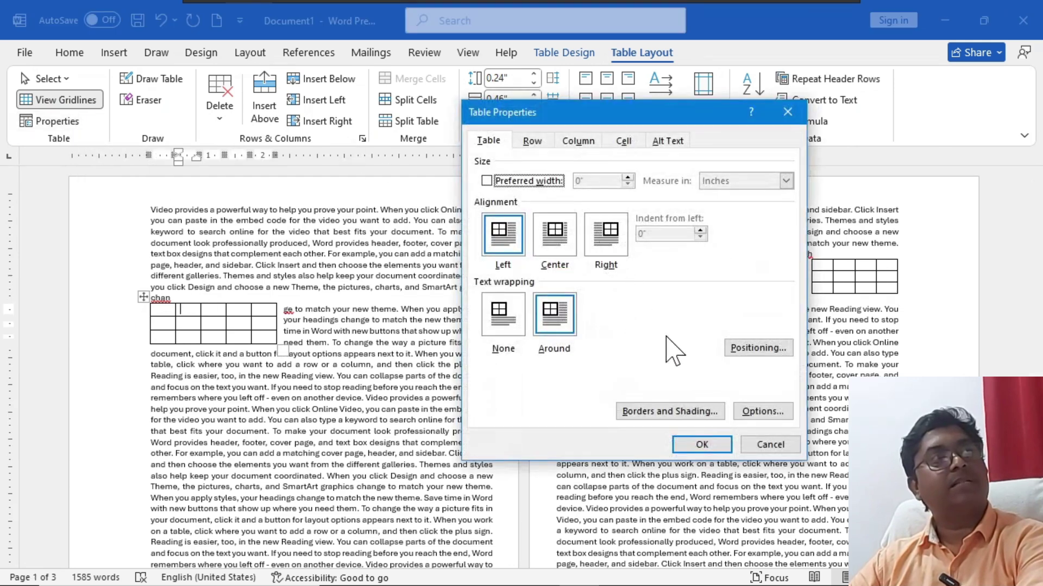
left_click(758, 348)
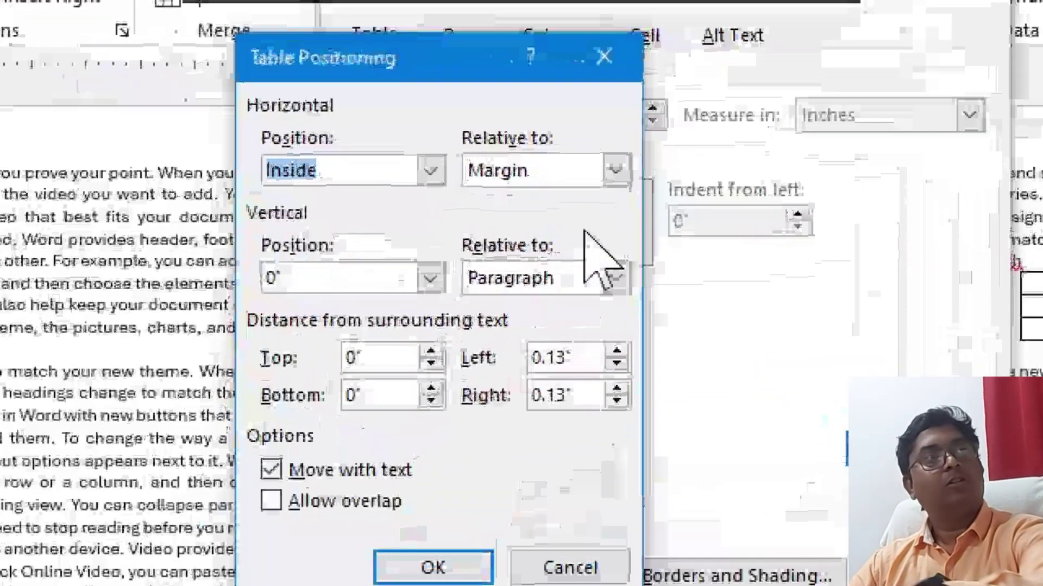
left_click(430, 172)
left_click(326, 200)
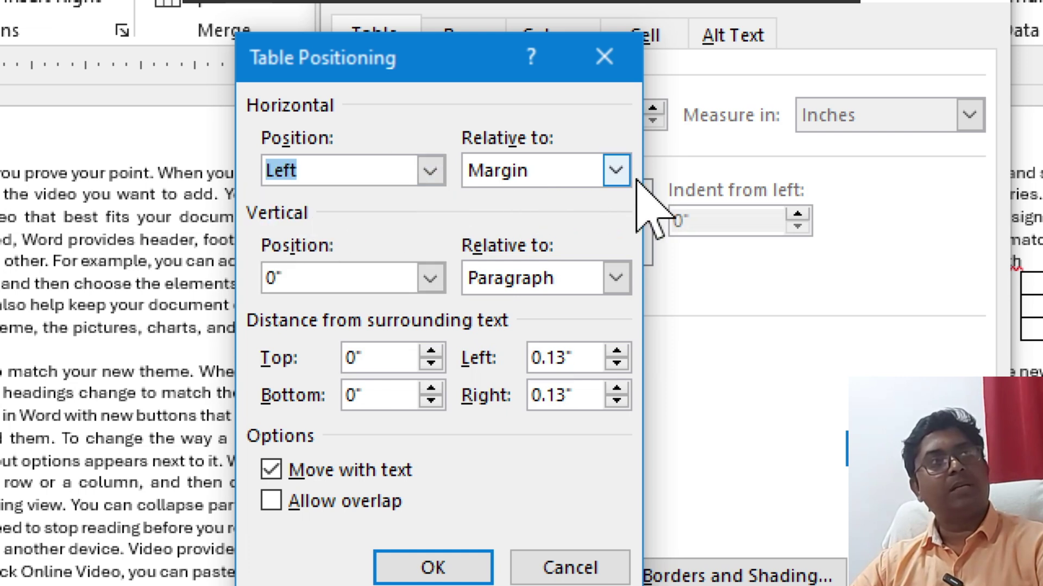
left_click(615, 170)
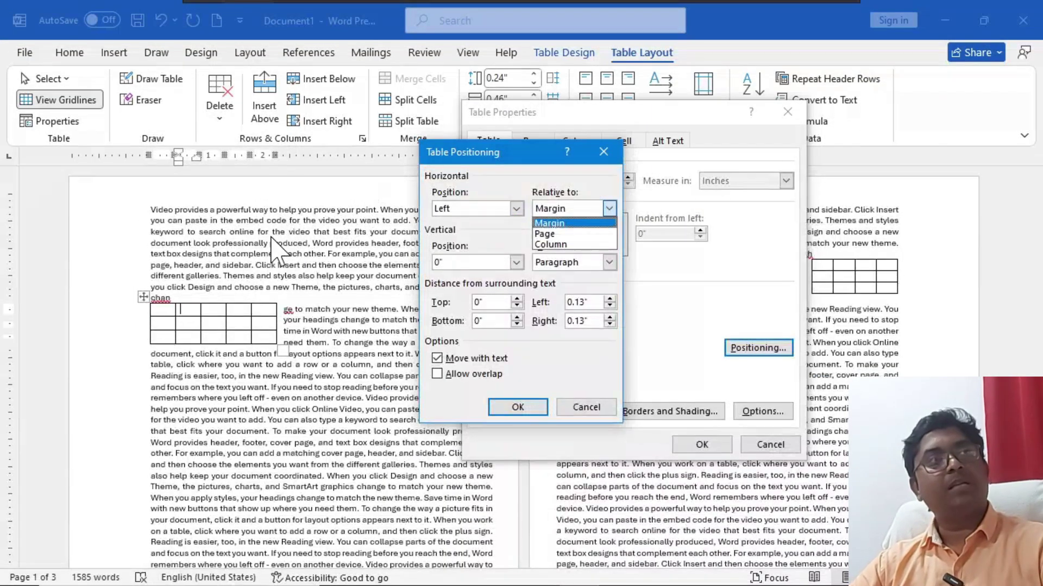
left_click(565, 234)
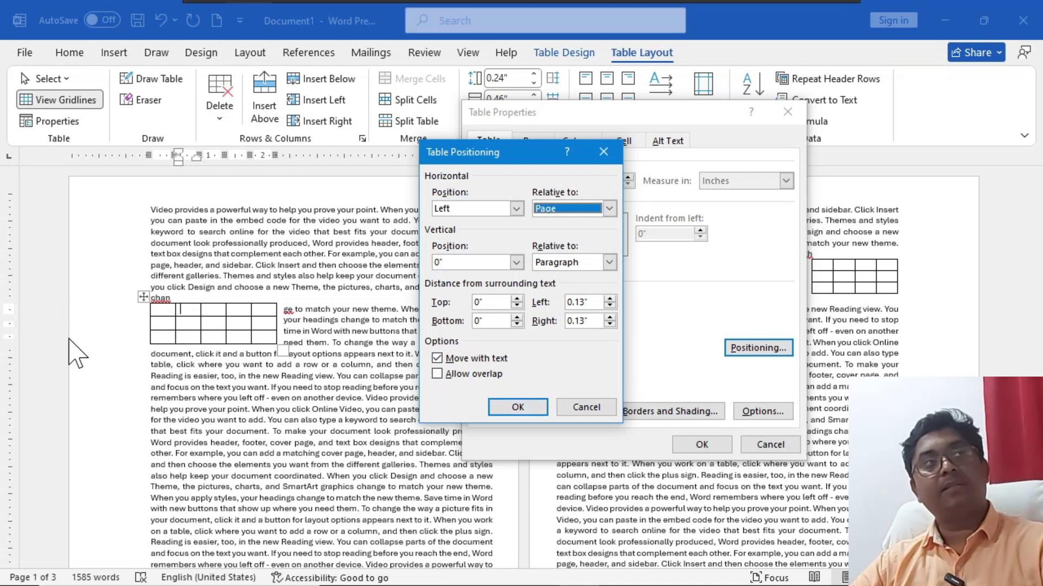
left_click(516, 407)
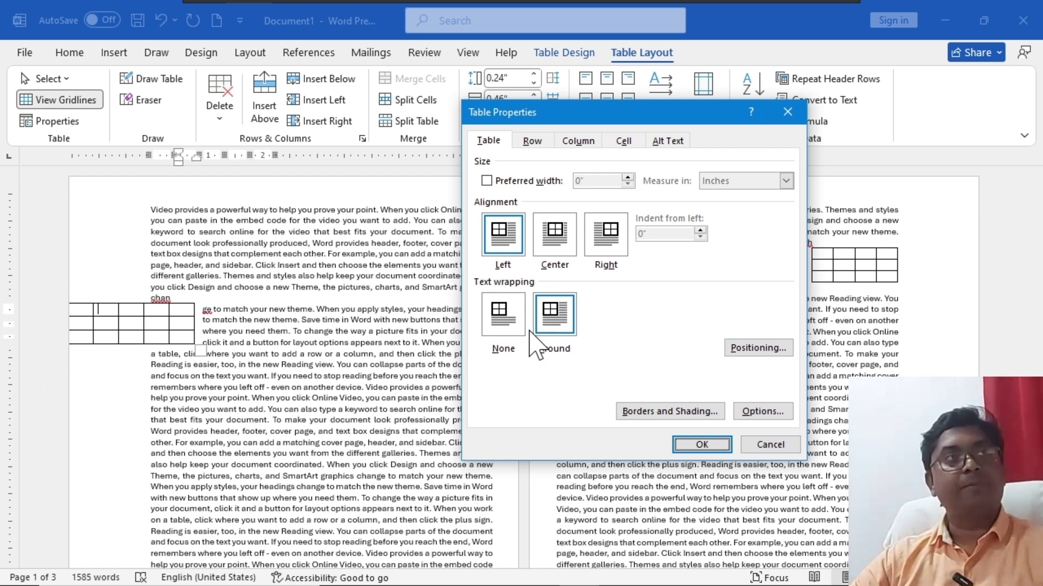
Step: Review the reference choices for the first page's table's horizontal position without changing them, and close the table properties
left_click(763, 352)
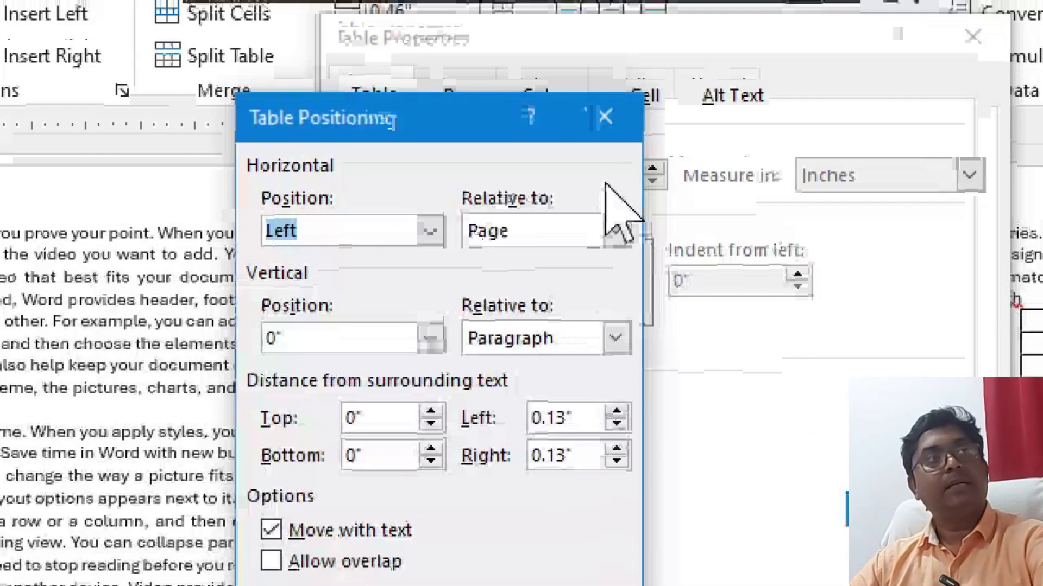
left_click(615, 232)
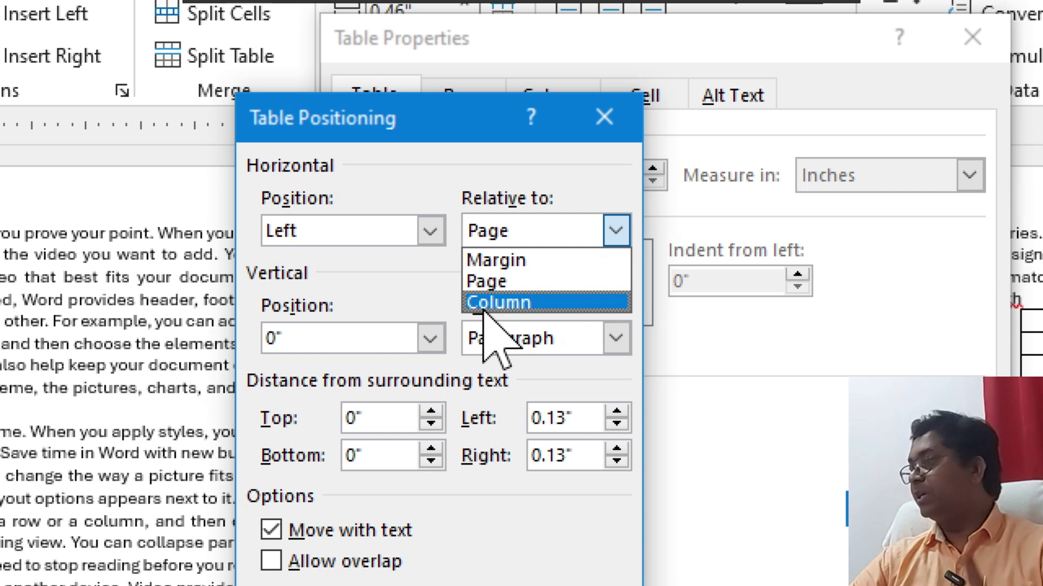
left_click(607, 118)
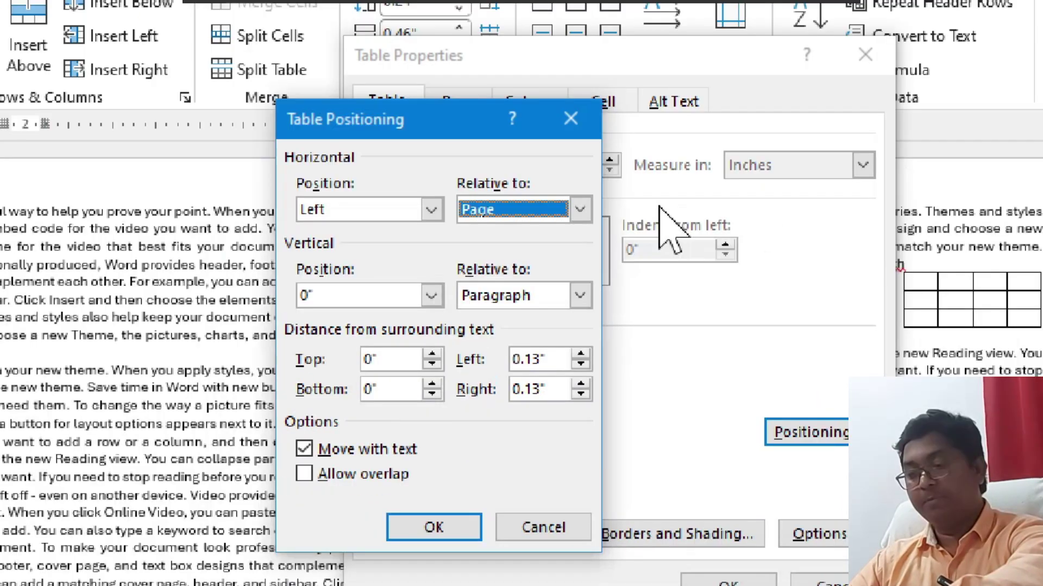
left_click(570, 118)
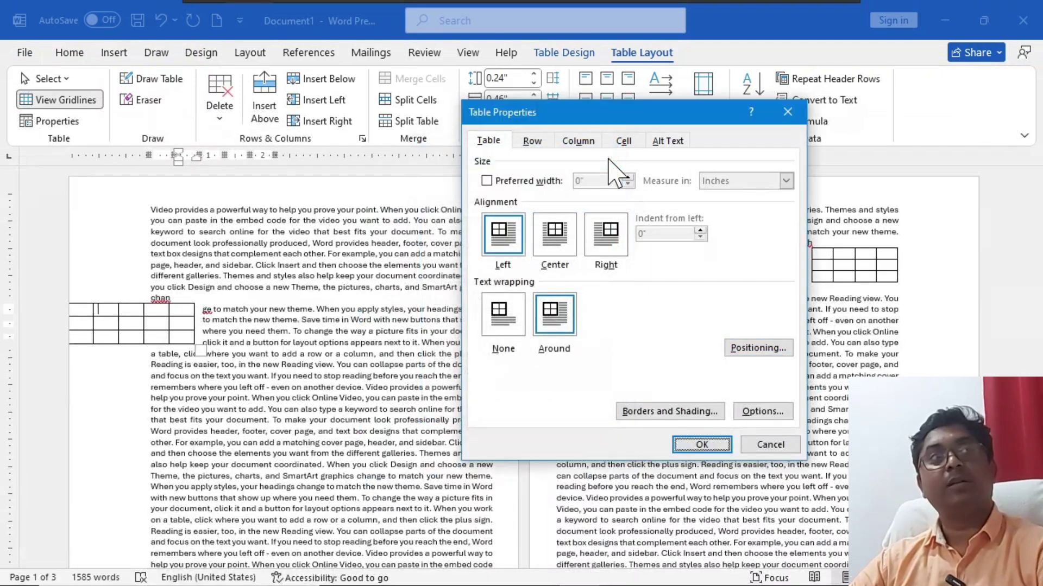
left_click(702, 444)
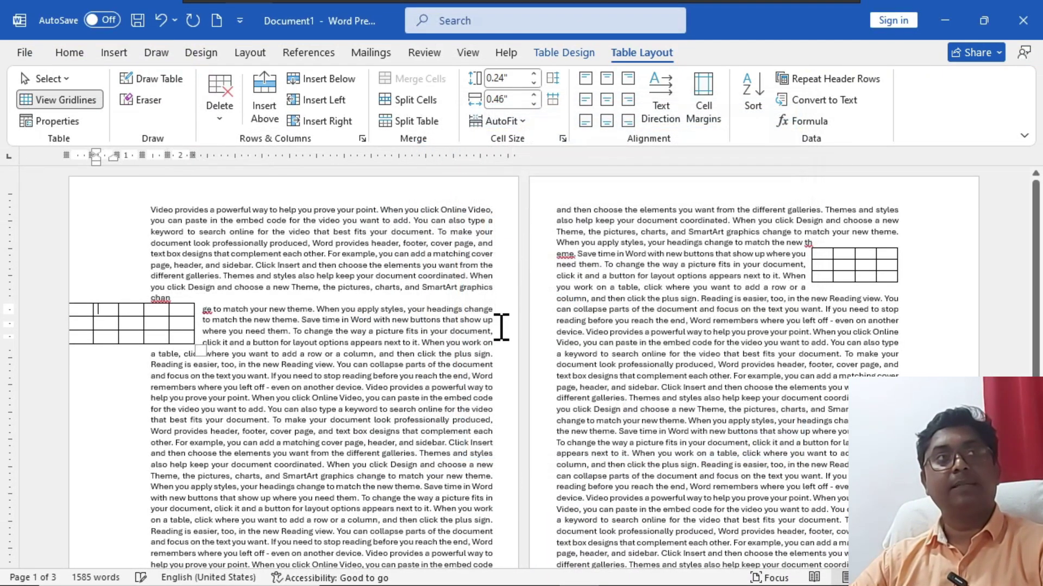
Step: Delete all of the document's content and close the document without saving it
key("ctrl+a")
key("Delete")
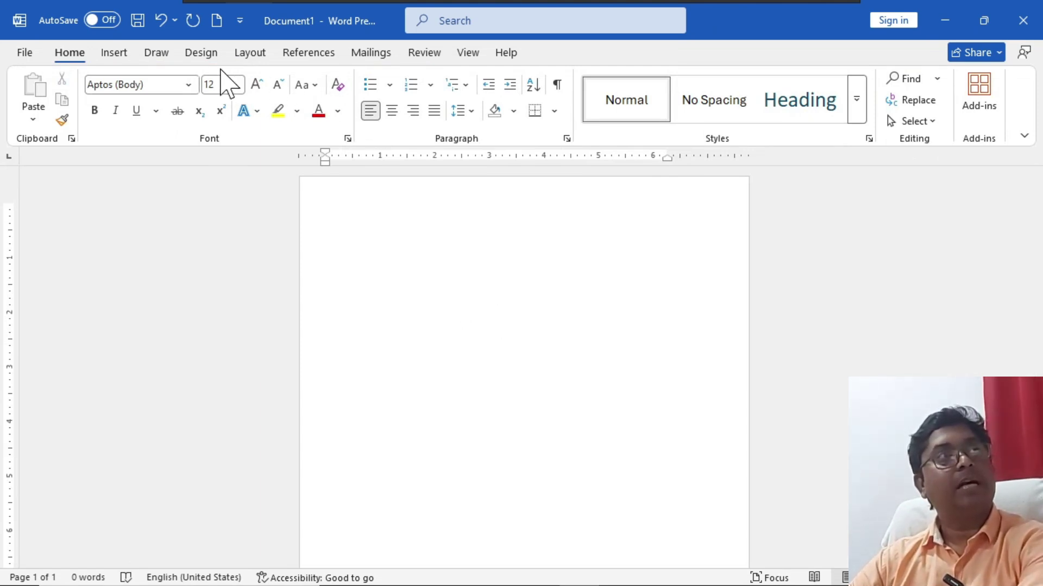
left_click(27, 52)
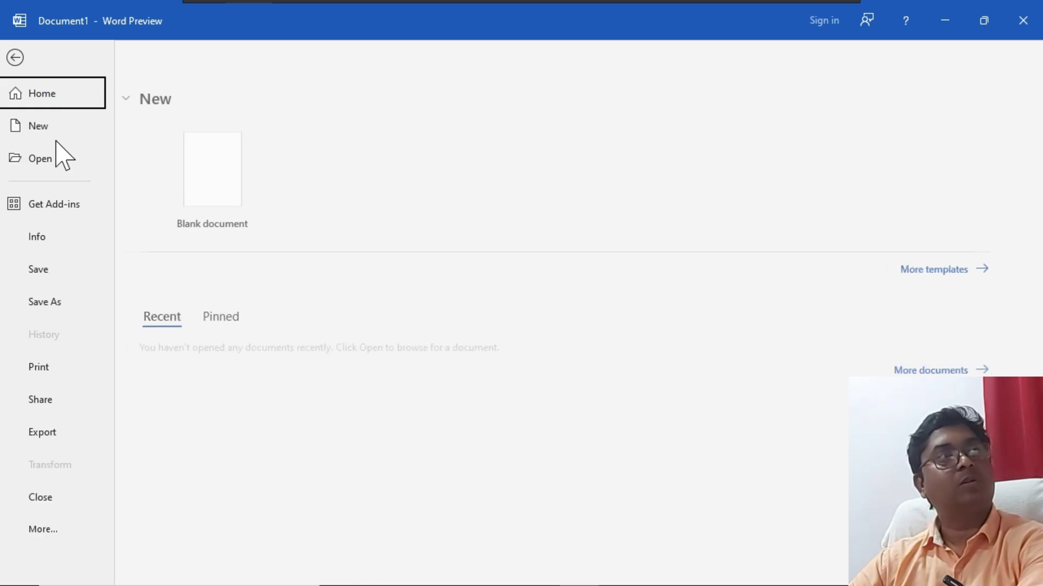
left_click(71, 491)
left_click(615, 335)
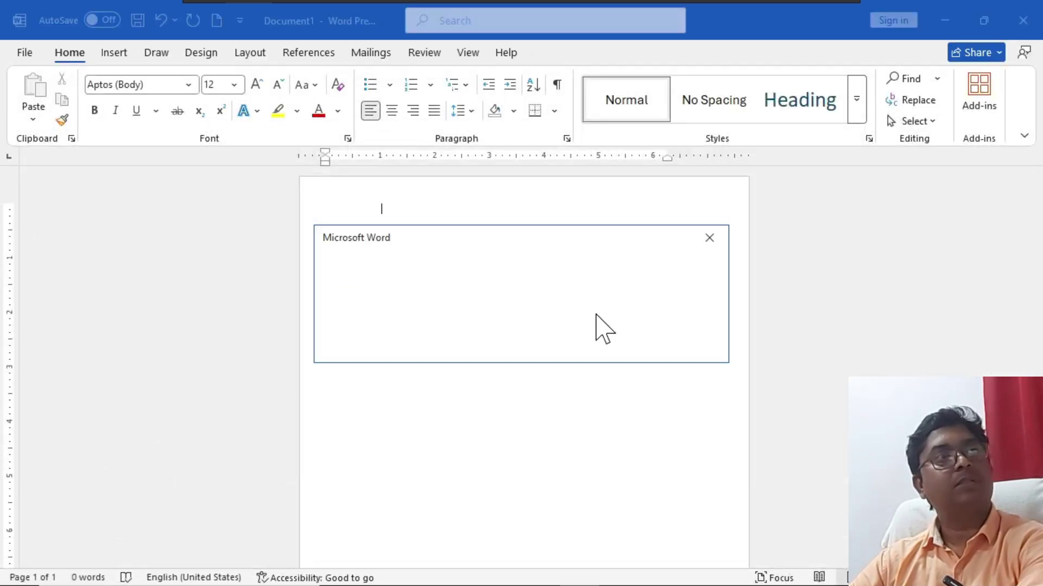
Step: Create a new blank document, fill it with sample text using =rand(1,100), and justify all of the text
left_click(215, 23)
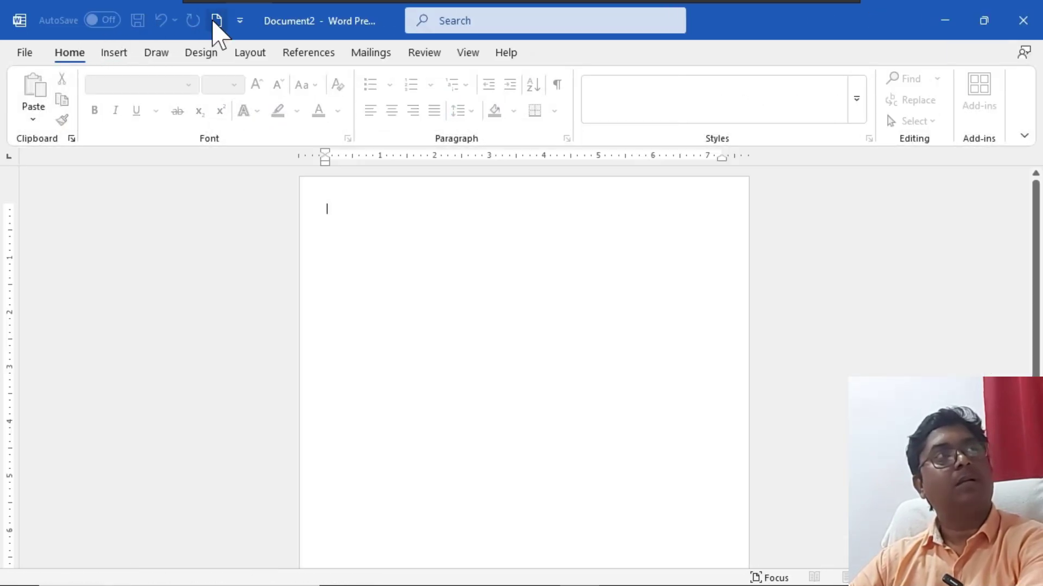
type("=rand(1,100")
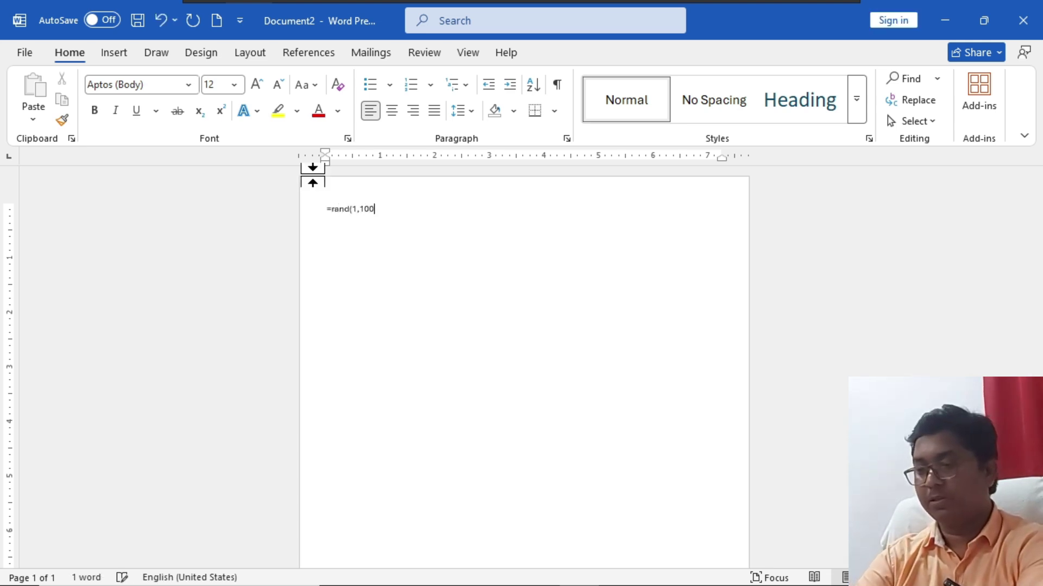
type(")")
key("Return")
key("ctrl+a")
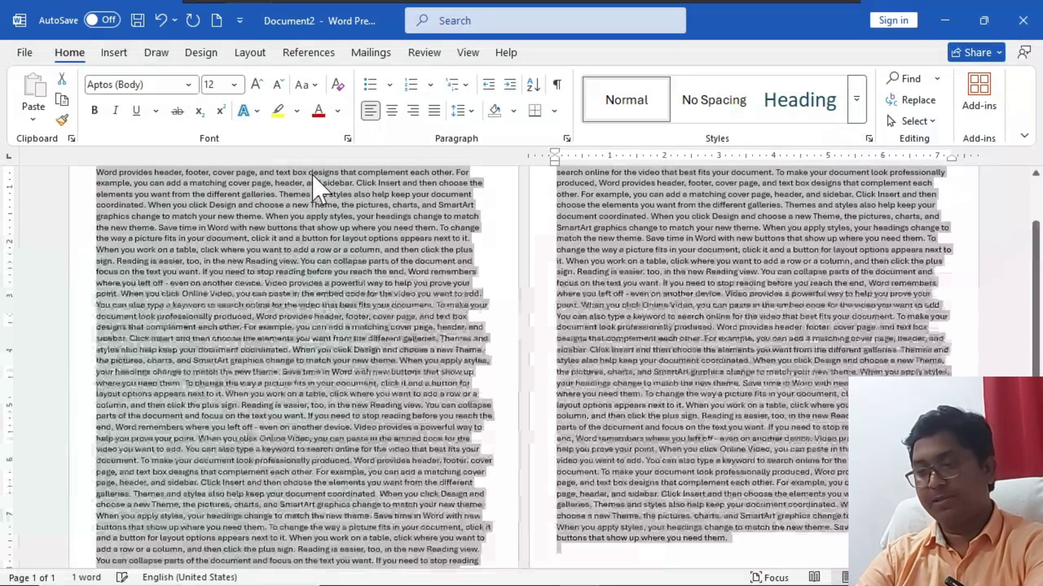
key("ctrl+j")
scroll(277, 233, "up", 3)
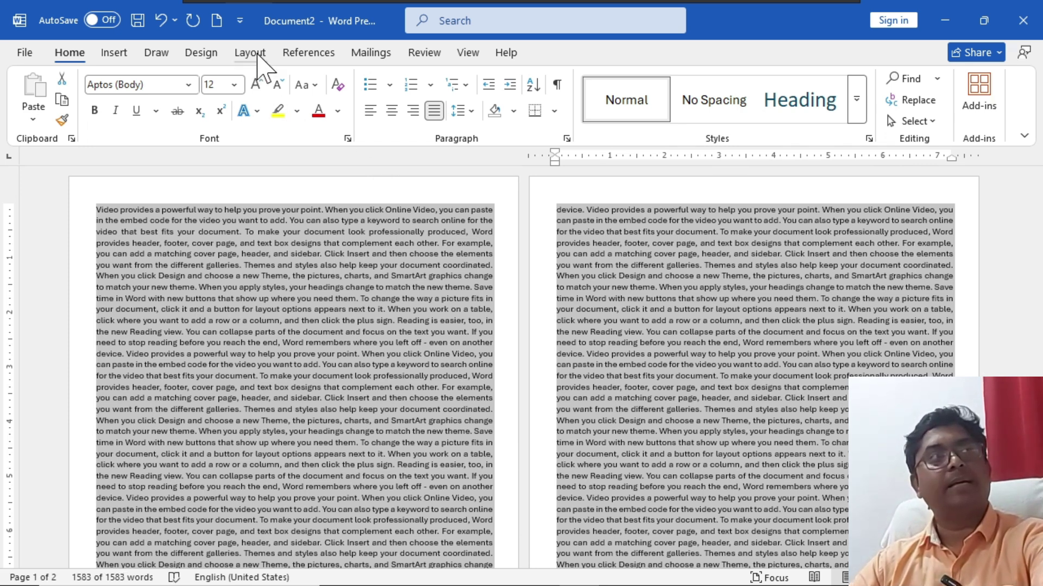
Step: Arrange the whole selected text in two columns
left_click(250, 52)
left_click(172, 113)
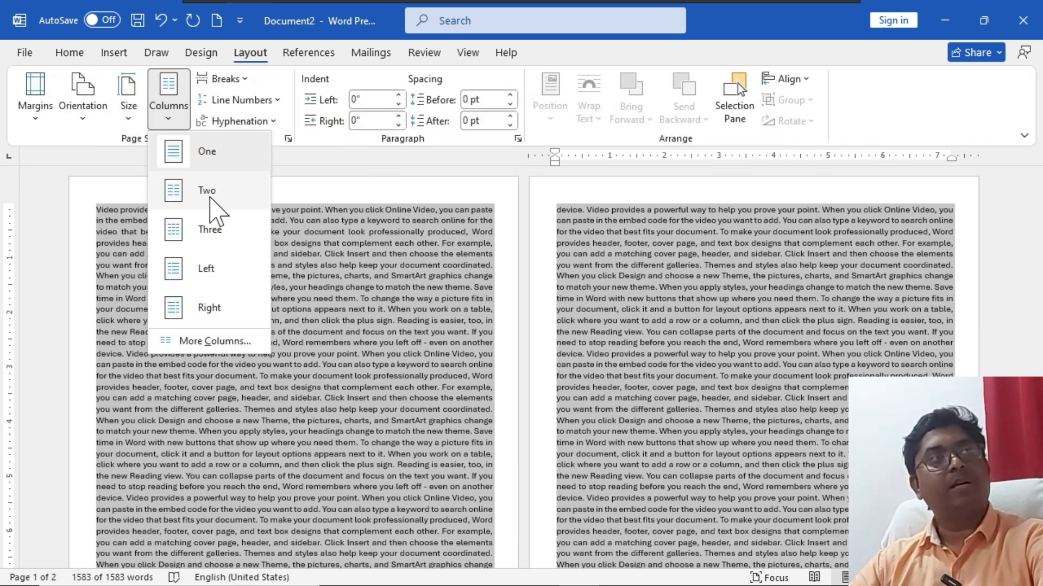
left_click(218, 195)
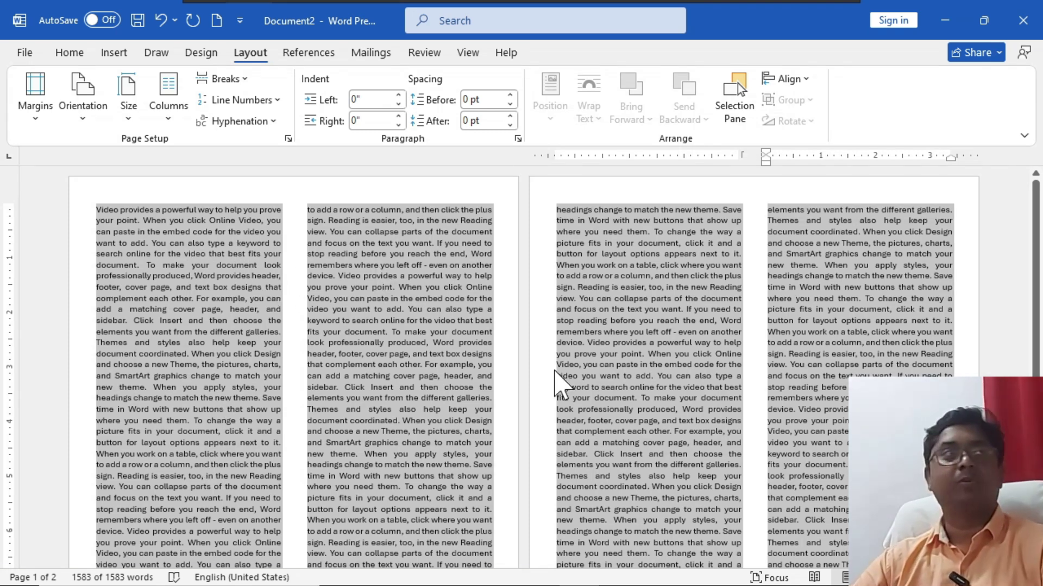
Step: Insert a table of three columns and three rows within the first page's first text column and shrink its columns to about 0.35" wide
left_click(146, 298)
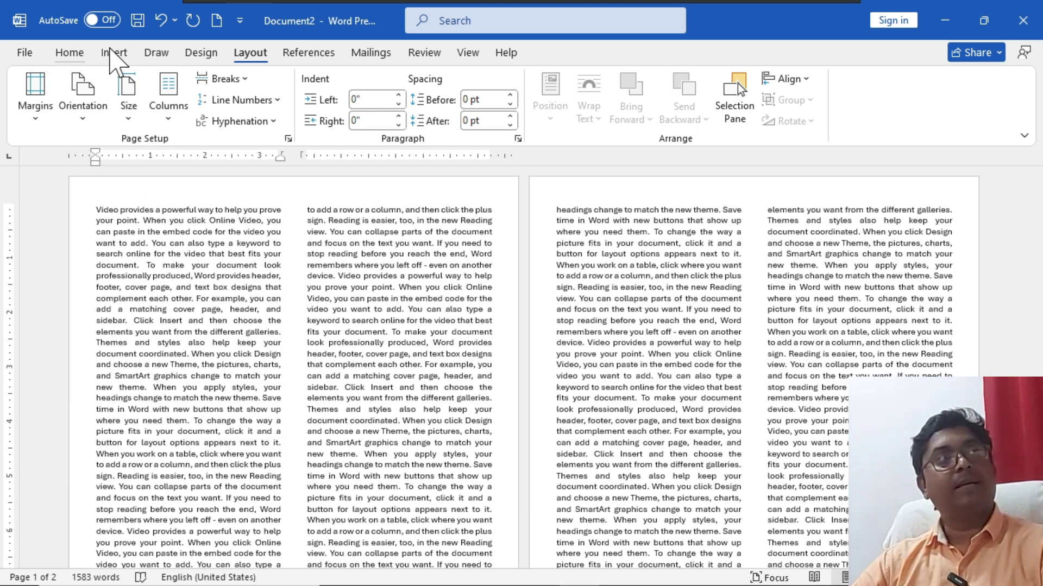
left_click(111, 53)
left_click(123, 125)
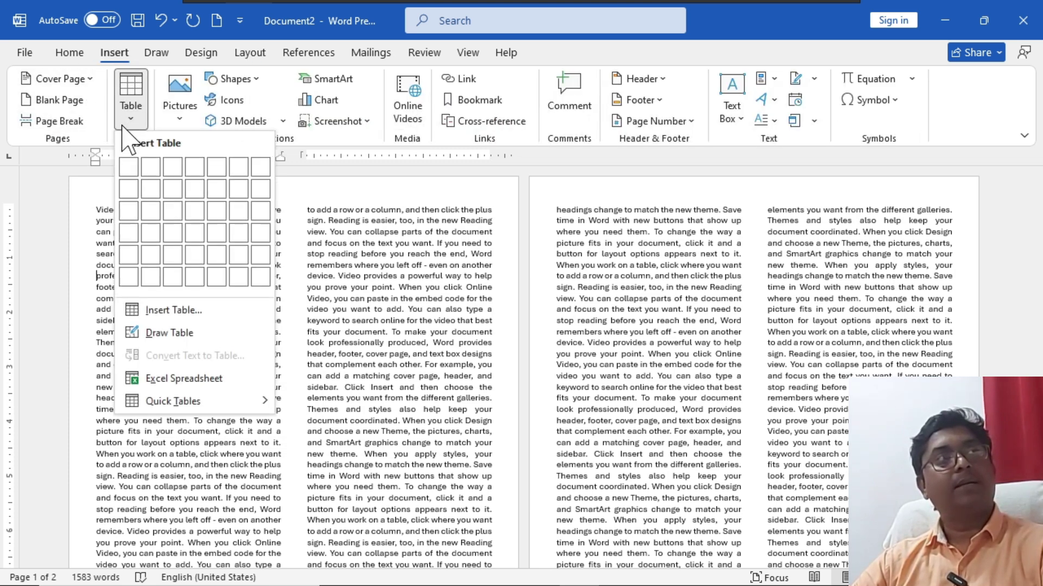
left_click(176, 212)
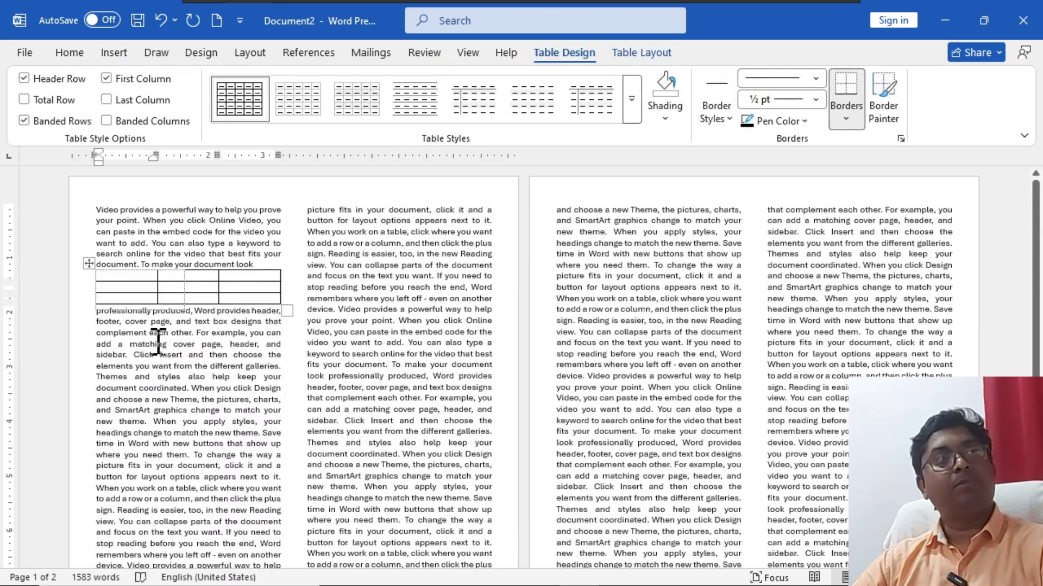
left_click_drag(188, 317, 152, 313)
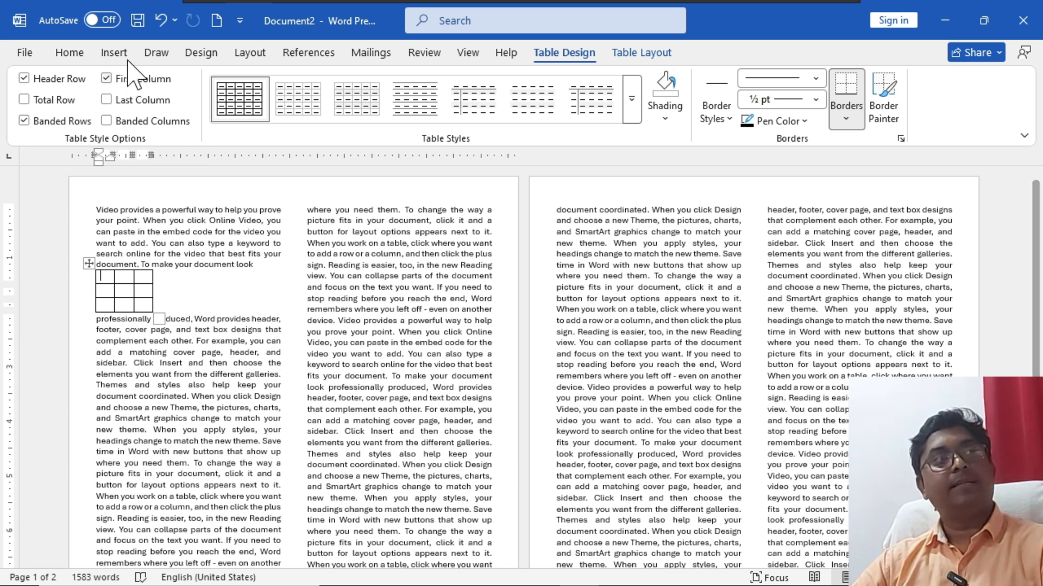
left_click(634, 52)
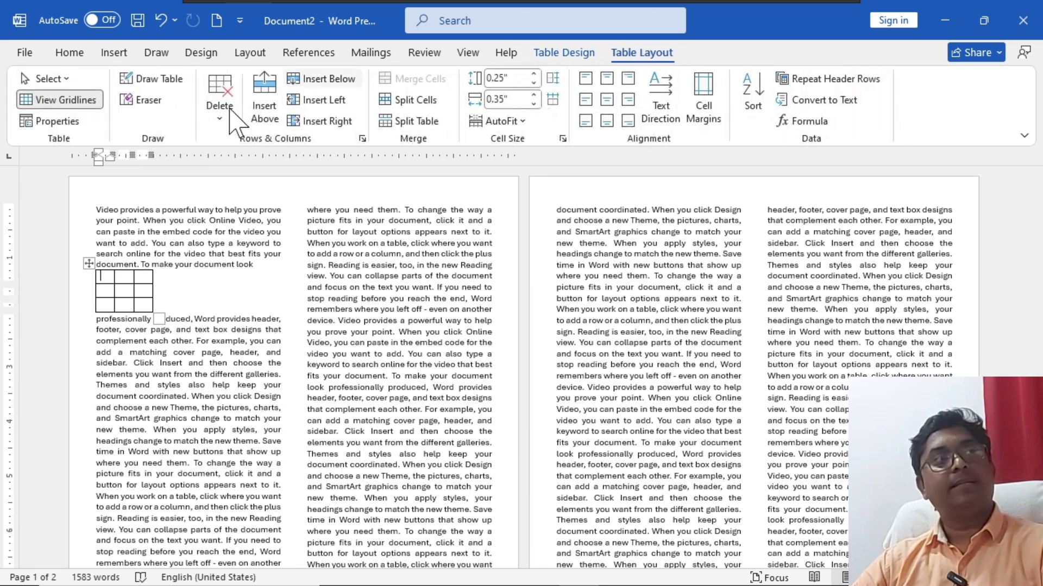
Step: Wrap text around the table and position it horizontally at the right relative to the column
left_click(59, 122)
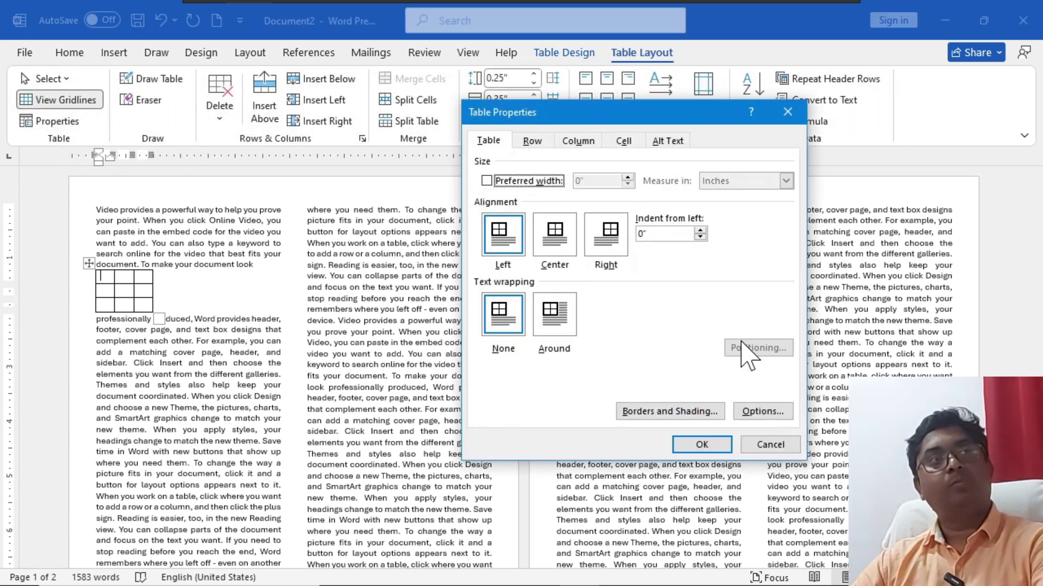
left_click(555, 315)
left_click(765, 349)
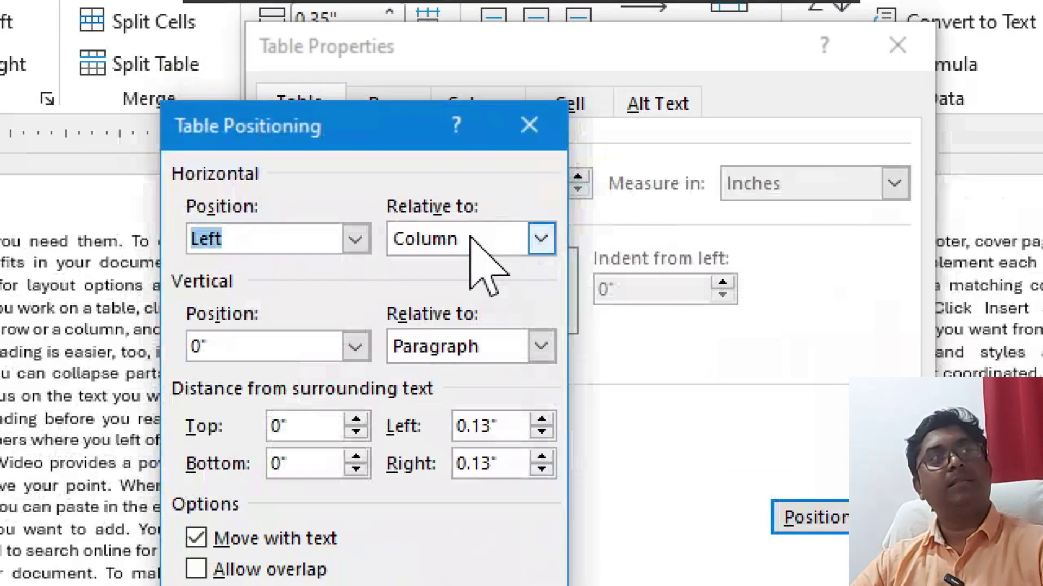
left_click(360, 241)
left_click(237, 289)
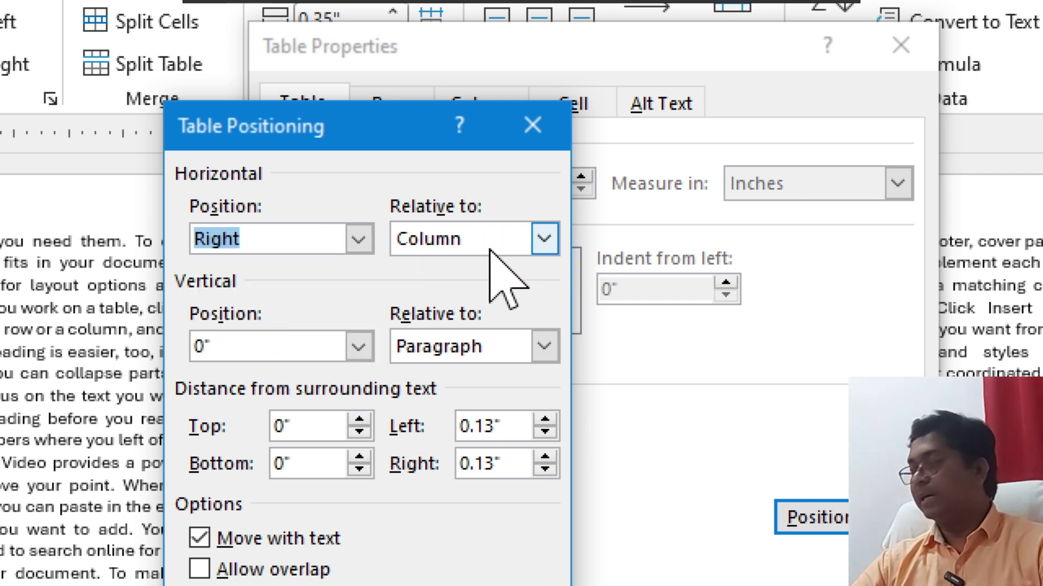
left_click(543, 237)
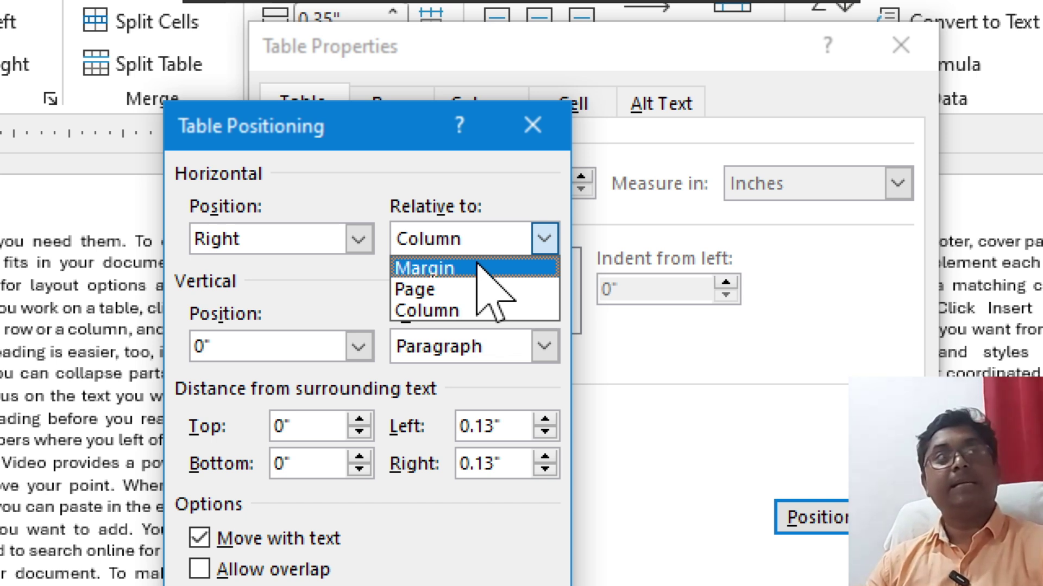
left_click(346, 196)
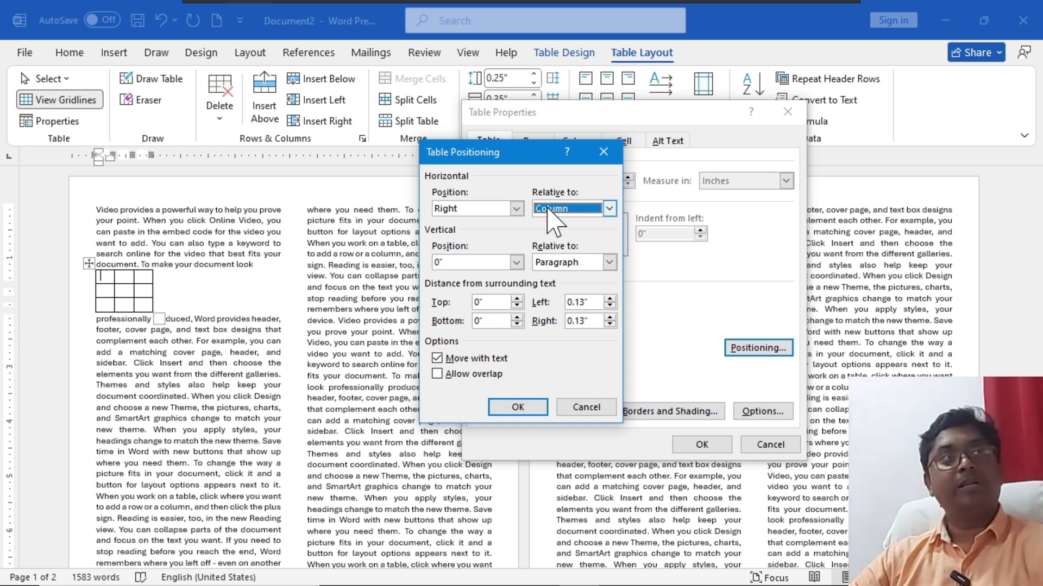
left_click(516, 409)
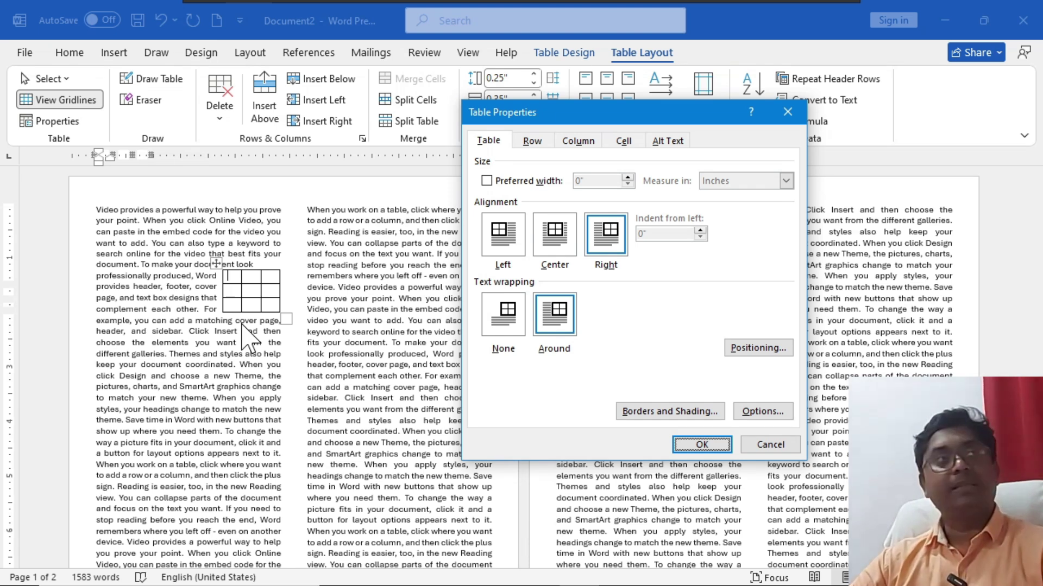
Step: Review the table's vertical position choices and their relative-to options, and close the positioning and table properties dialogs without changes
left_click(733, 348)
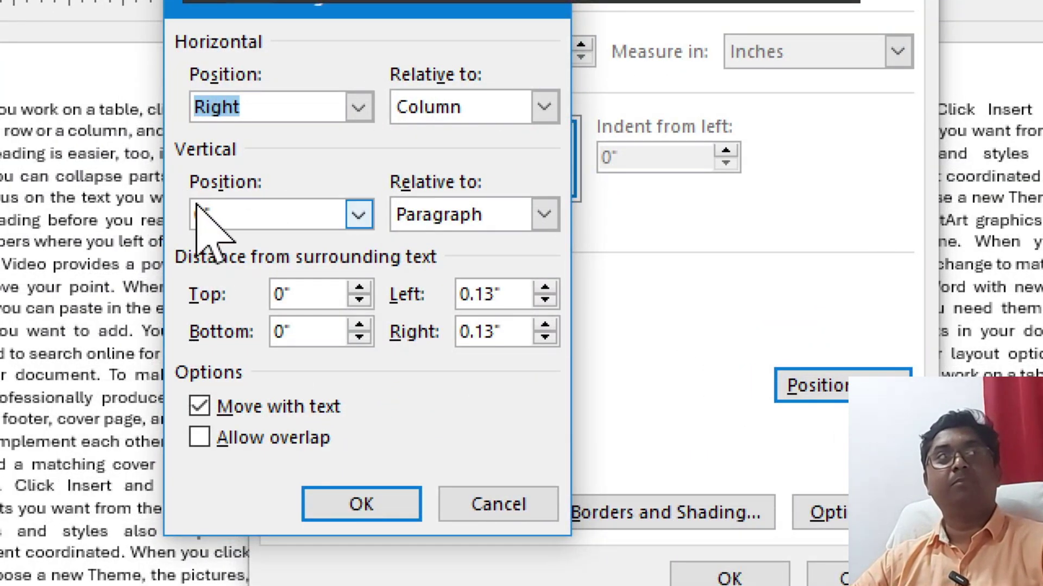
left_click(358, 215)
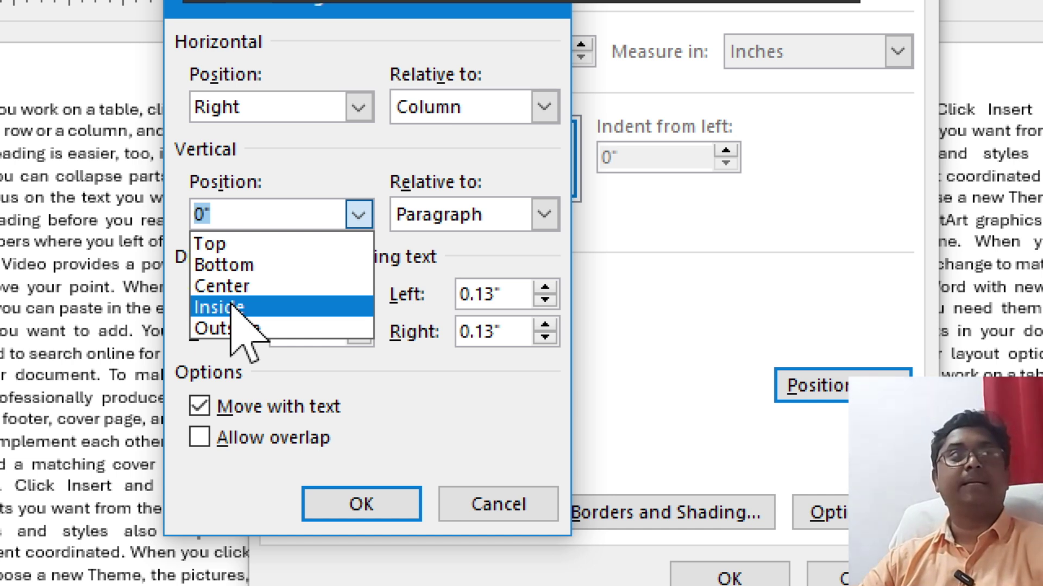
left_click(498, 175)
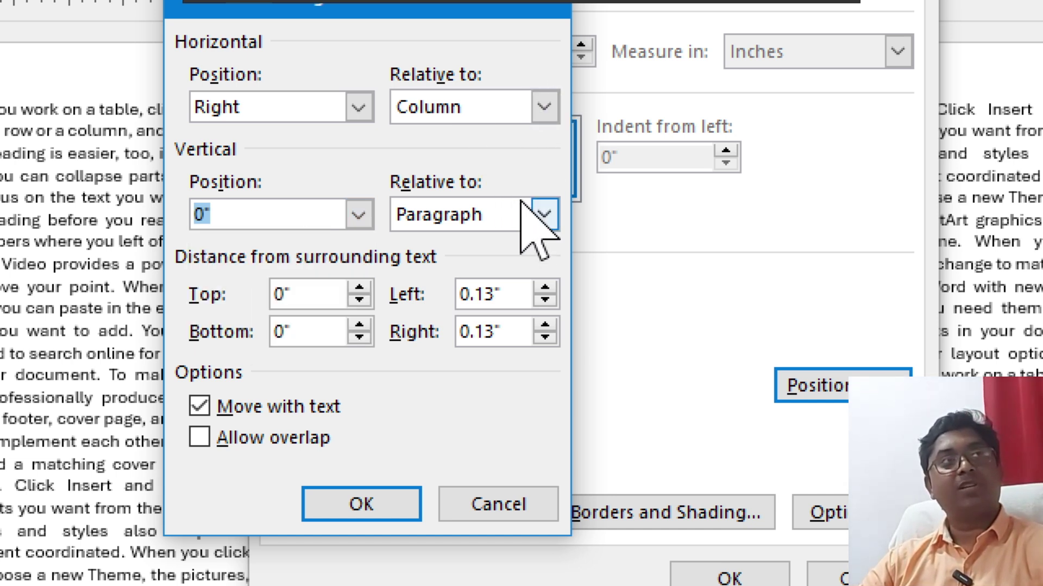
left_click(544, 216)
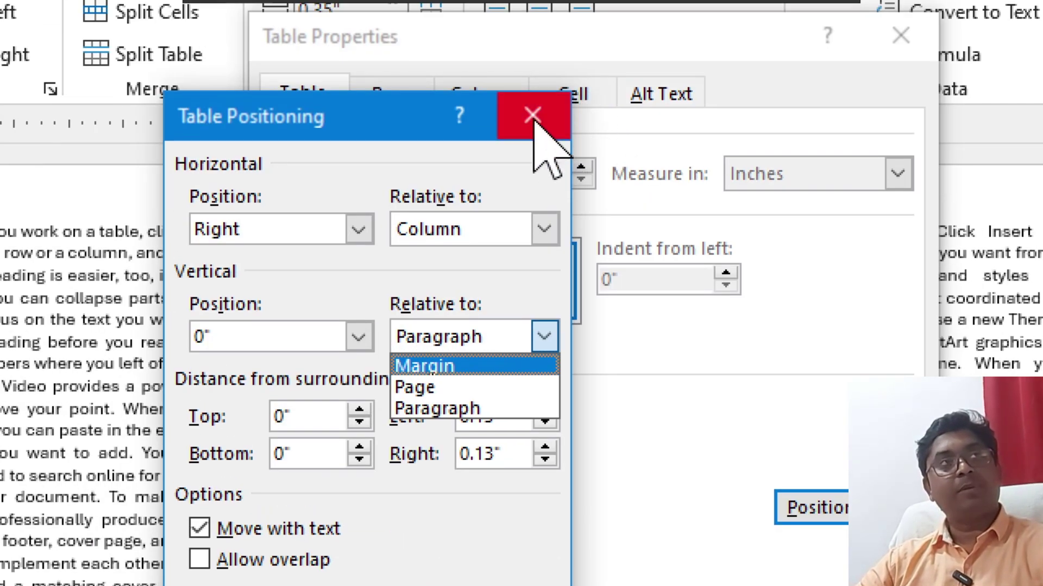
left_click(535, 122)
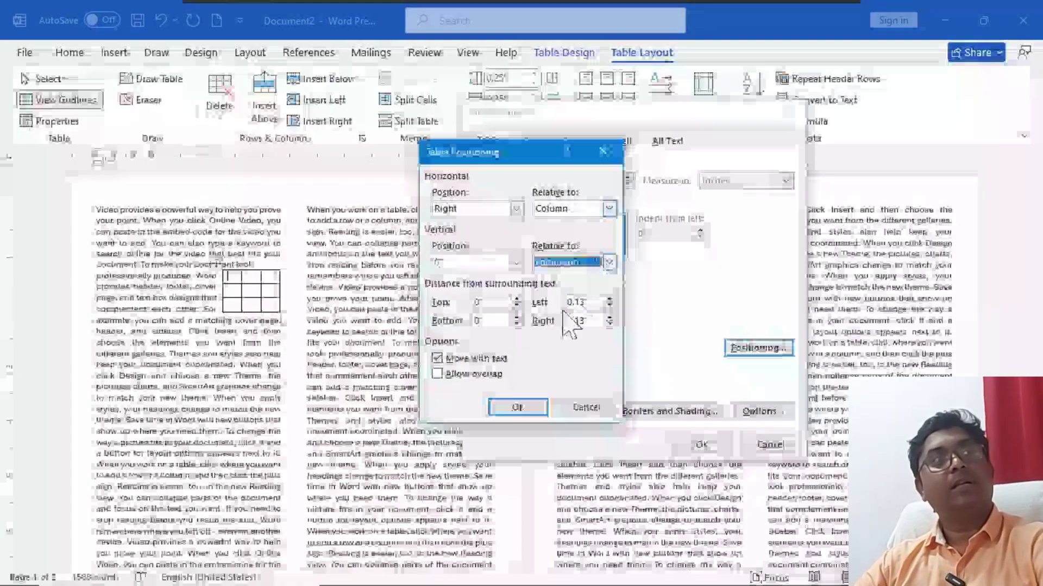
left_click(585, 406)
left_click(770, 444)
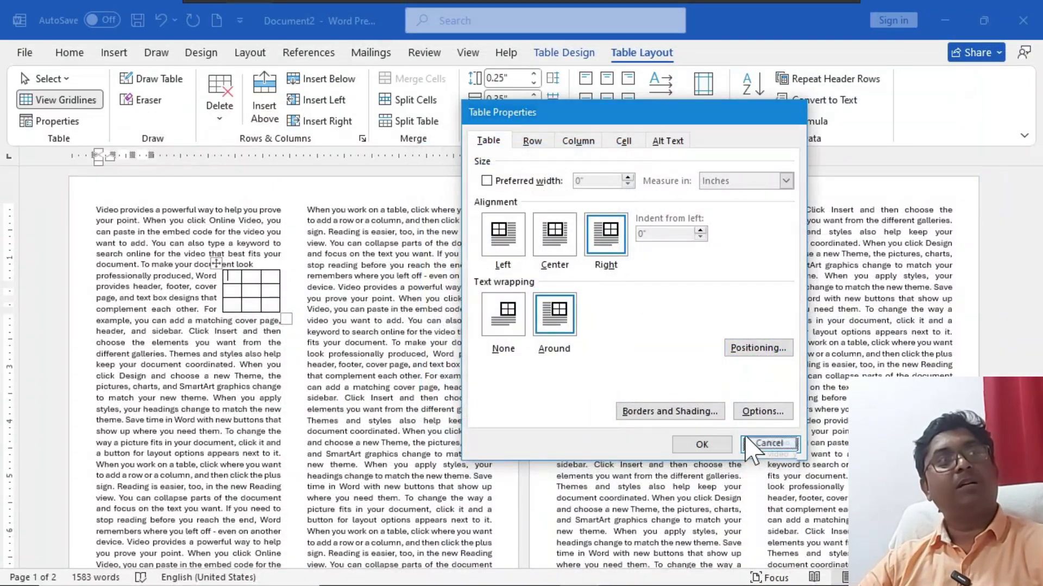
Step: Return the document's two-column text to a single column
scroll(342, 345, "up", 8, "ctrl")
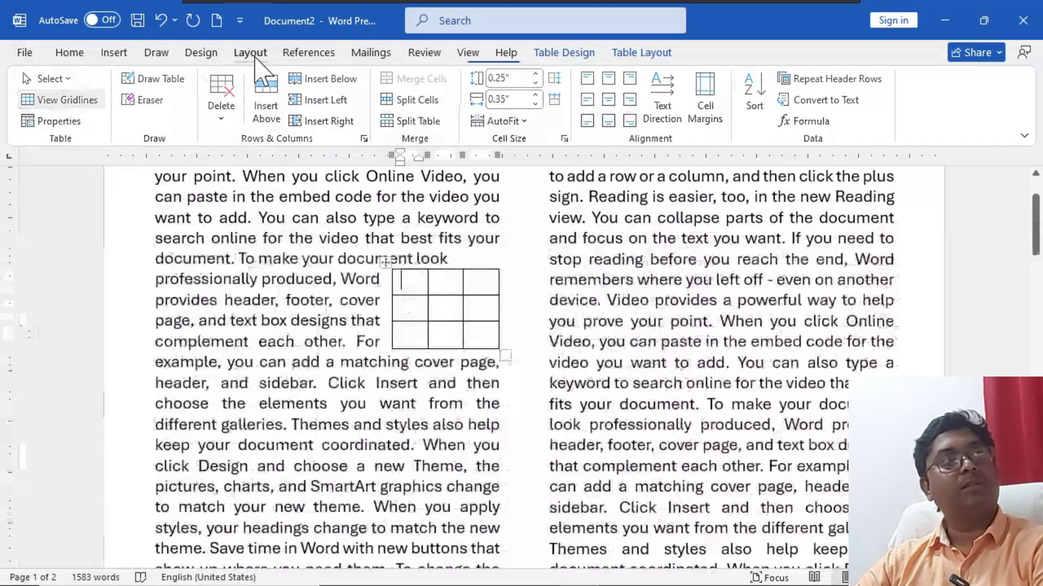
left_click(253, 55)
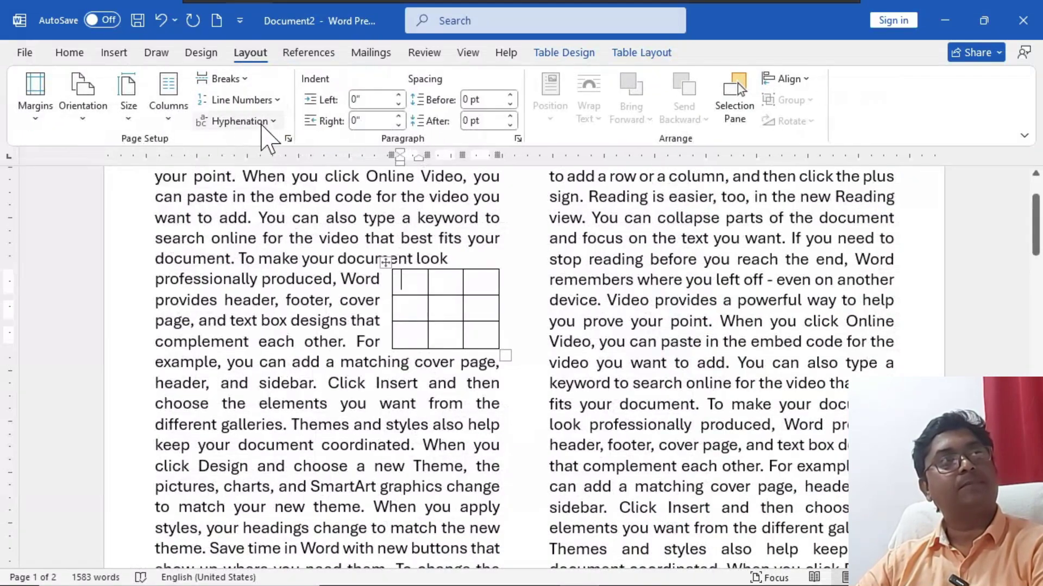
left_click(169, 109)
left_click(172, 143)
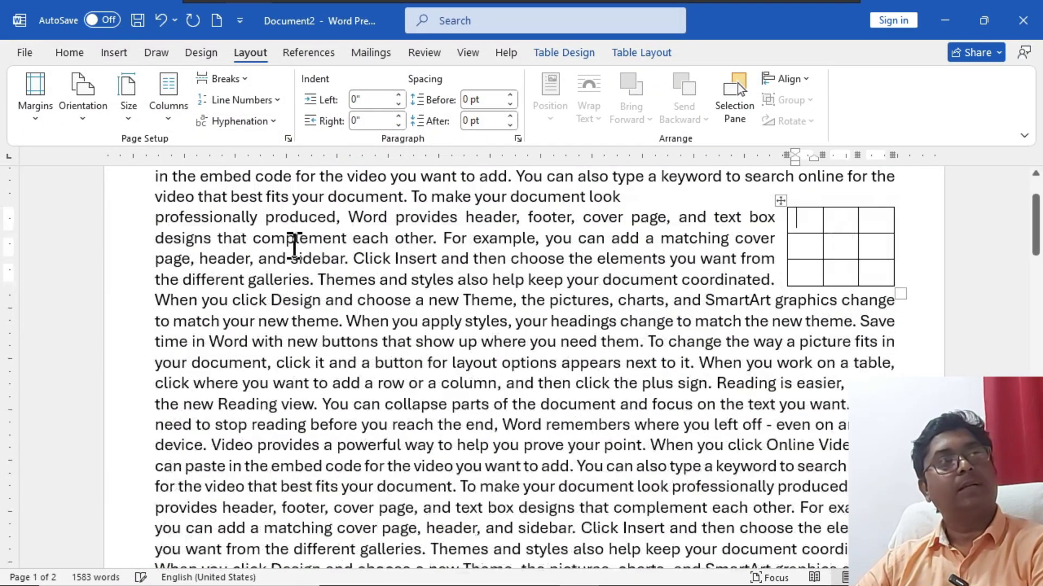
scroll(385, 275, "up", 2)
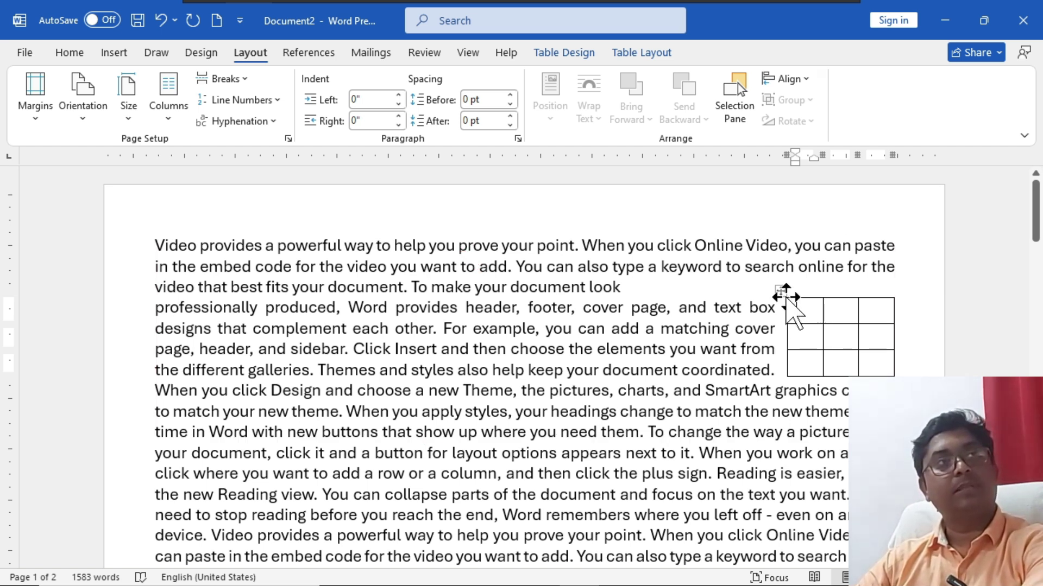
Step: Move the table to the middle of the text and resize it to columns about 0.61" wide and rows about 0.21" high
left_click(782, 293)
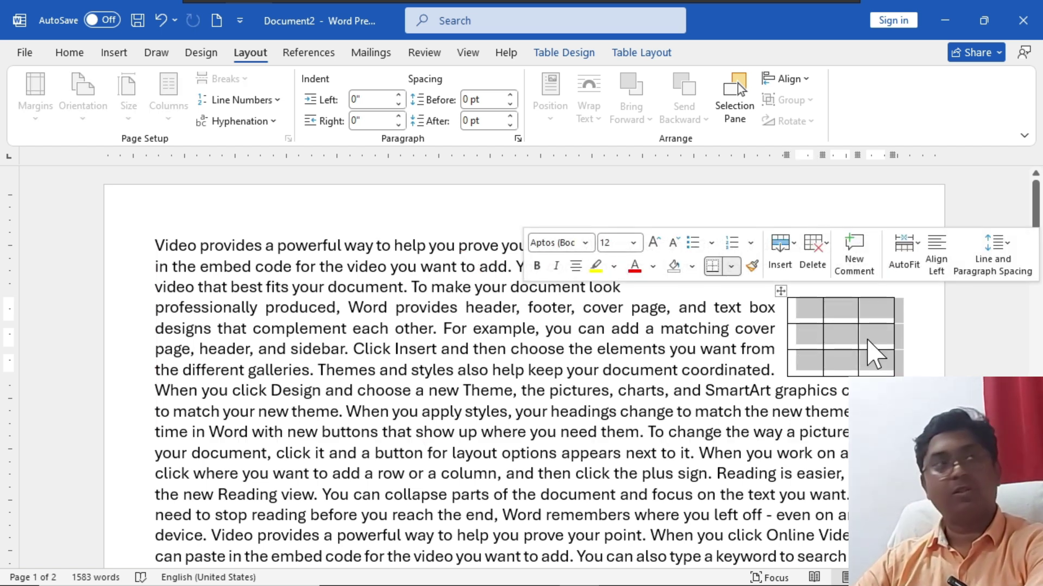
left_click(805, 294)
left_click_drag(784, 291, 414, 344)
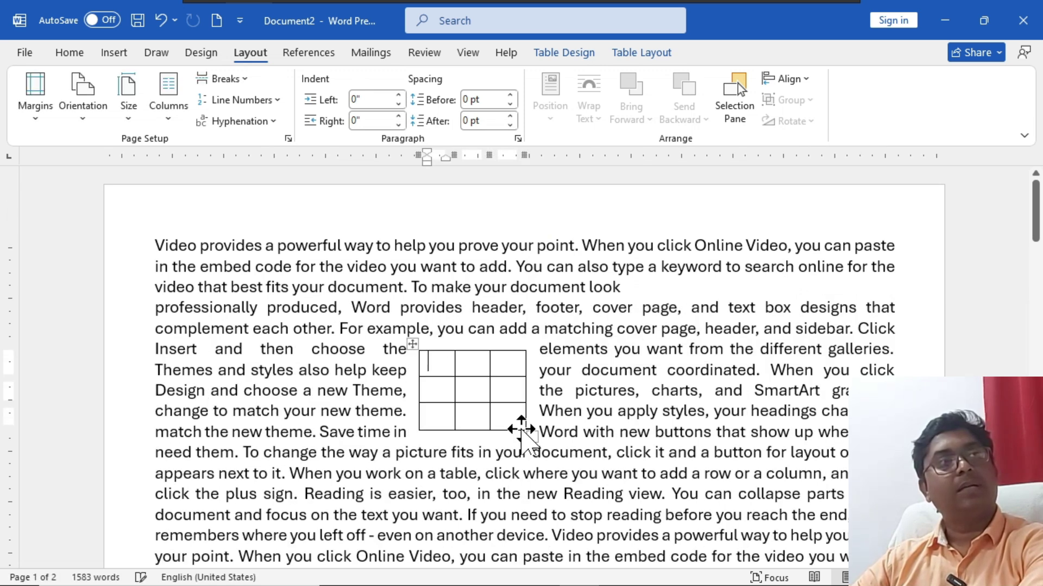
left_click_drag(525, 430, 607, 417)
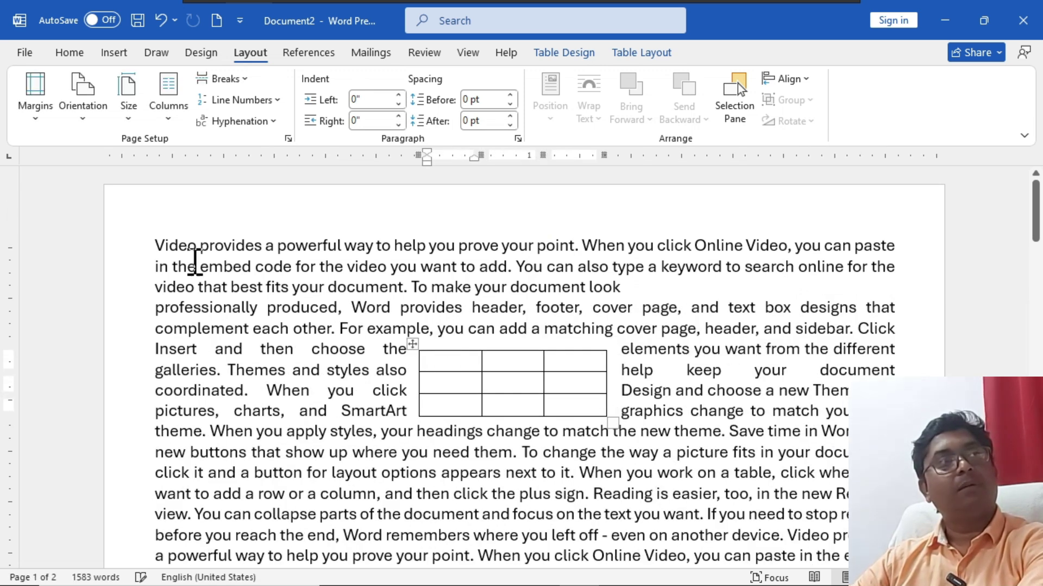
Step: Insert three blank paragraphs before the first line of the document
left_click(153, 247)
key("Return")
key("Return")
key("Return")
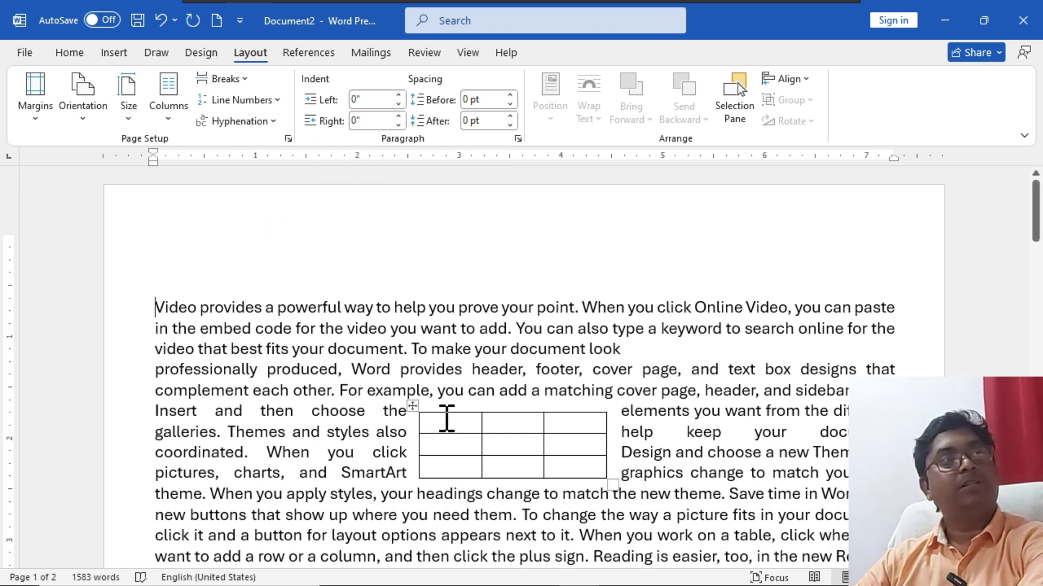
Step: Position the table horizontally Left relative to the page and vertically at 1" relative to the paragraph
left_click(432, 422)
left_click(641, 53)
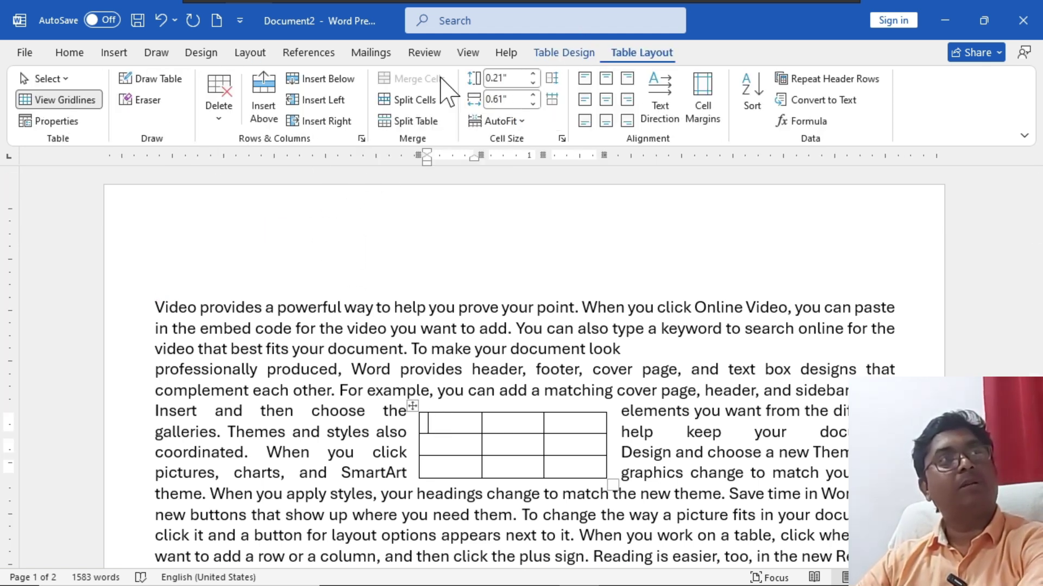
left_click(61, 122)
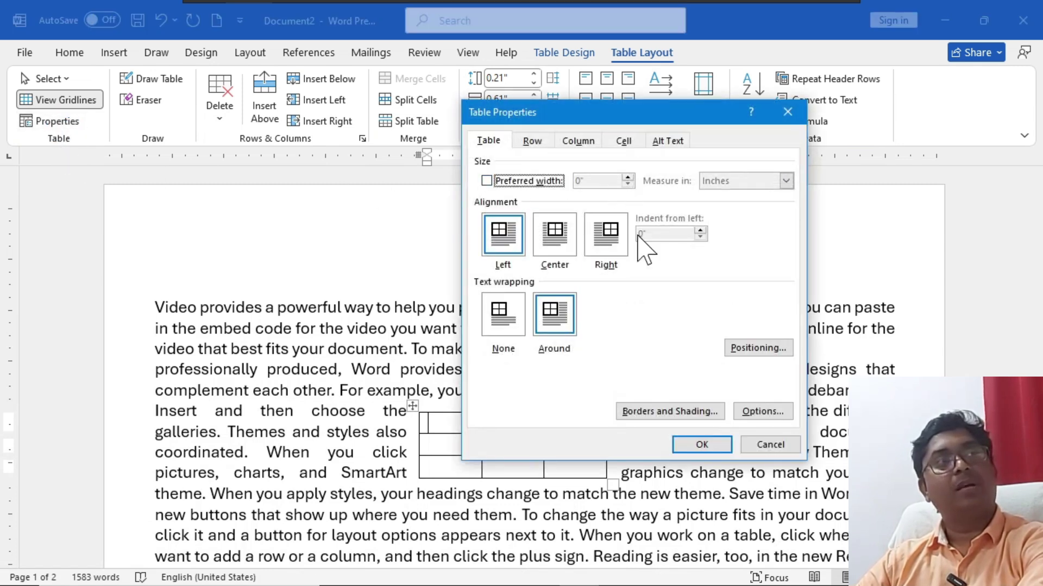
left_click(752, 354)
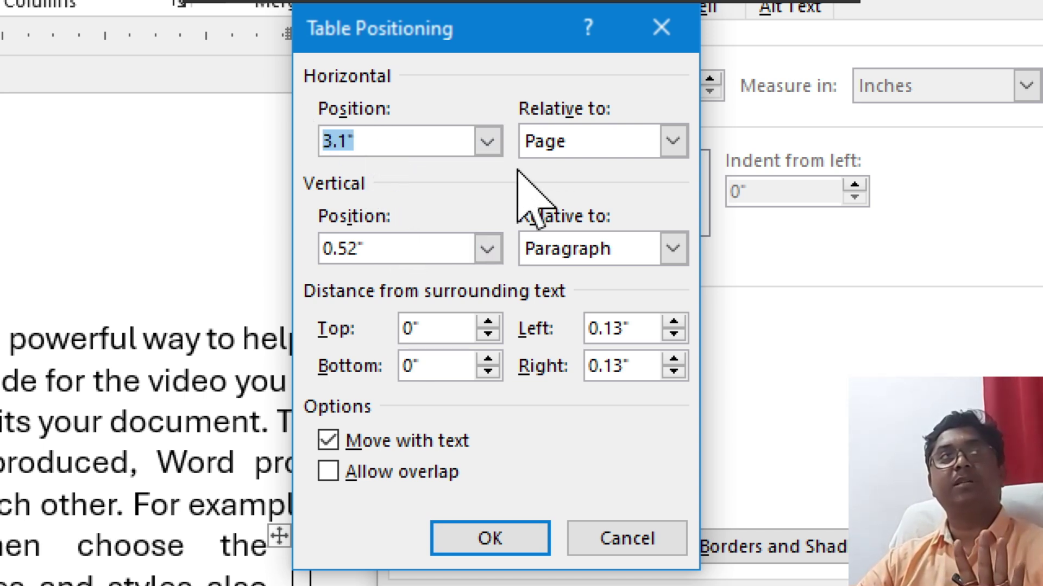
left_click(488, 142)
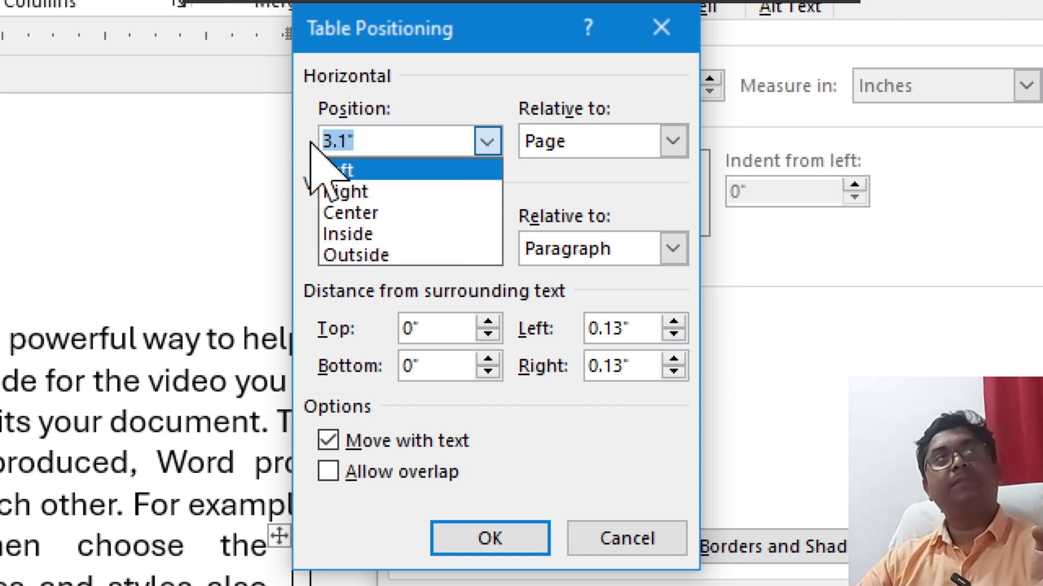
left_click(358, 168)
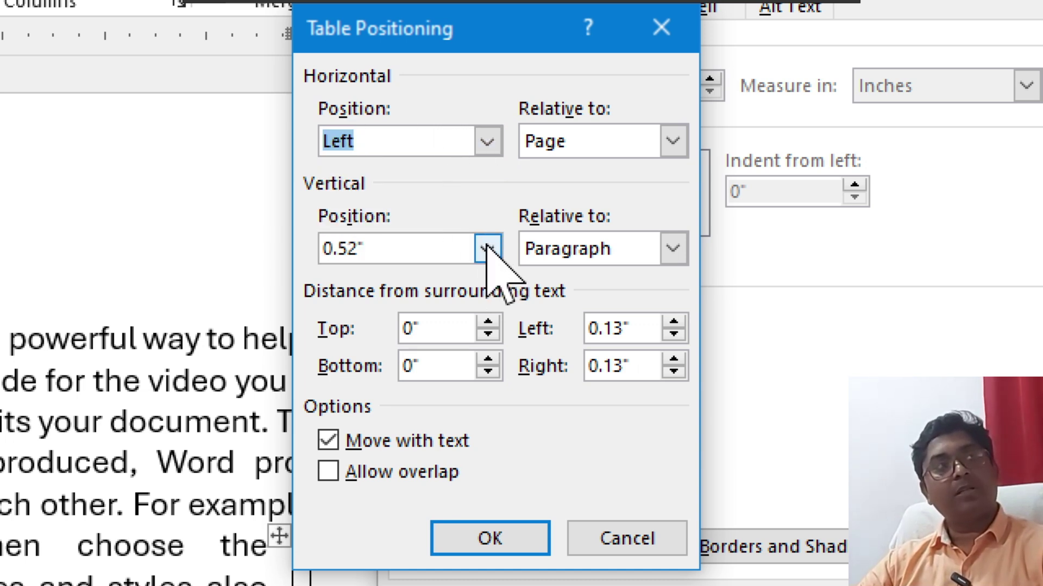
left_click_drag(410, 250, 358, 249)
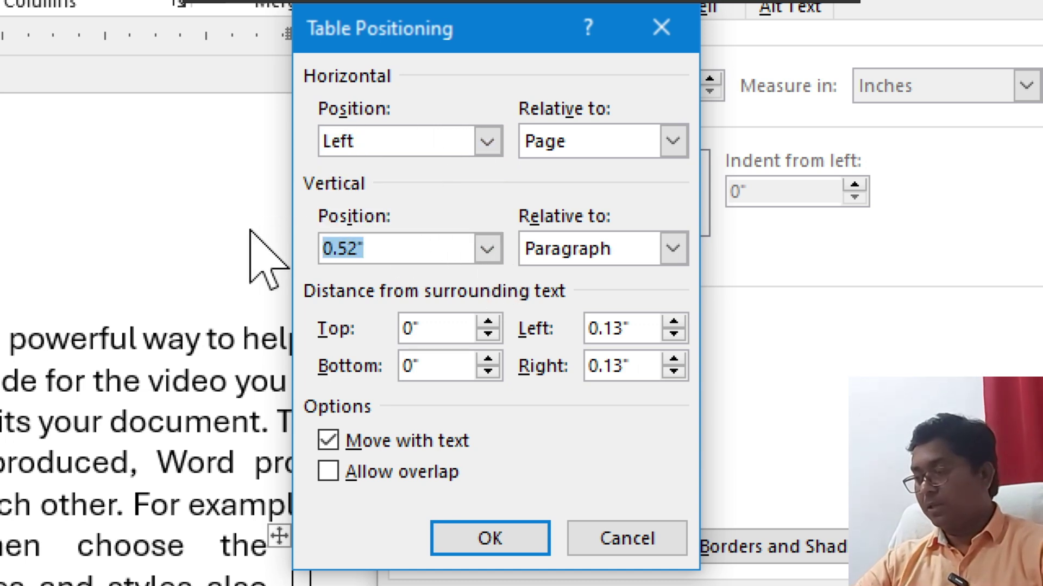
key("ctrl+a")
type("1")
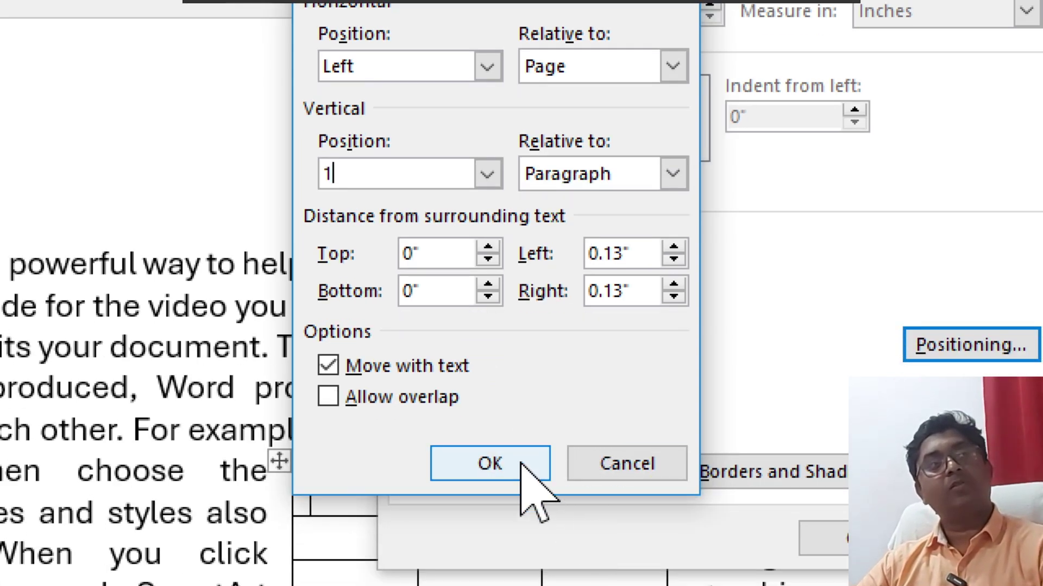
left_click(489, 463)
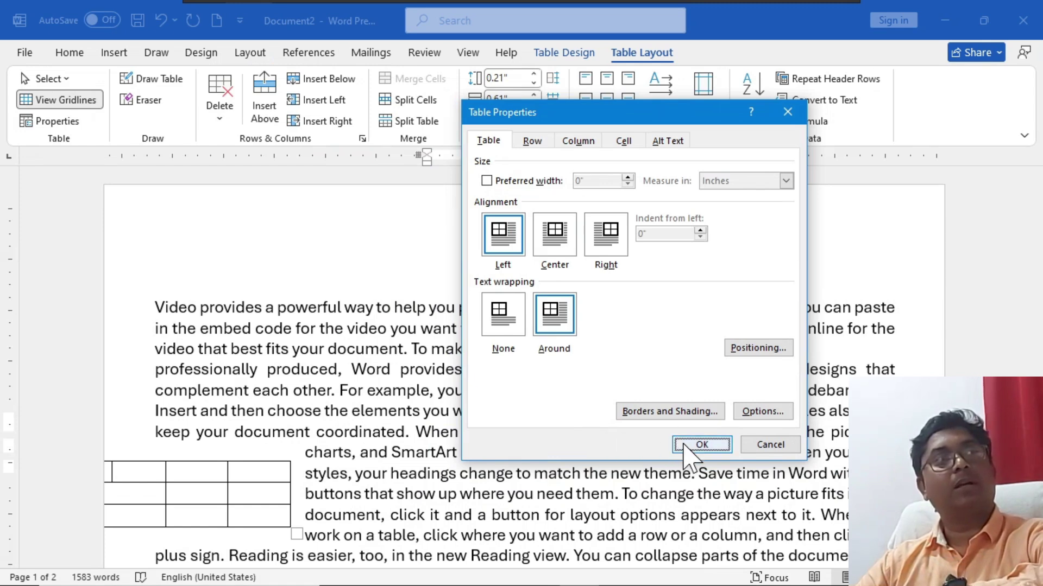
left_click(701, 445)
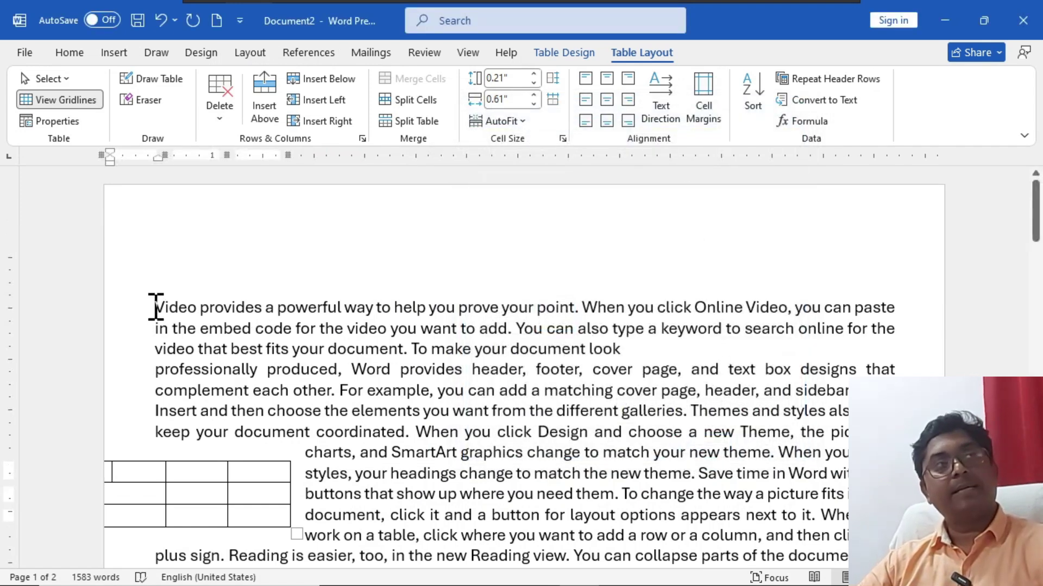
Step: Make the table's vertical position relative to the margin instead of the paragraph
scroll(223, 422, "down", 3)
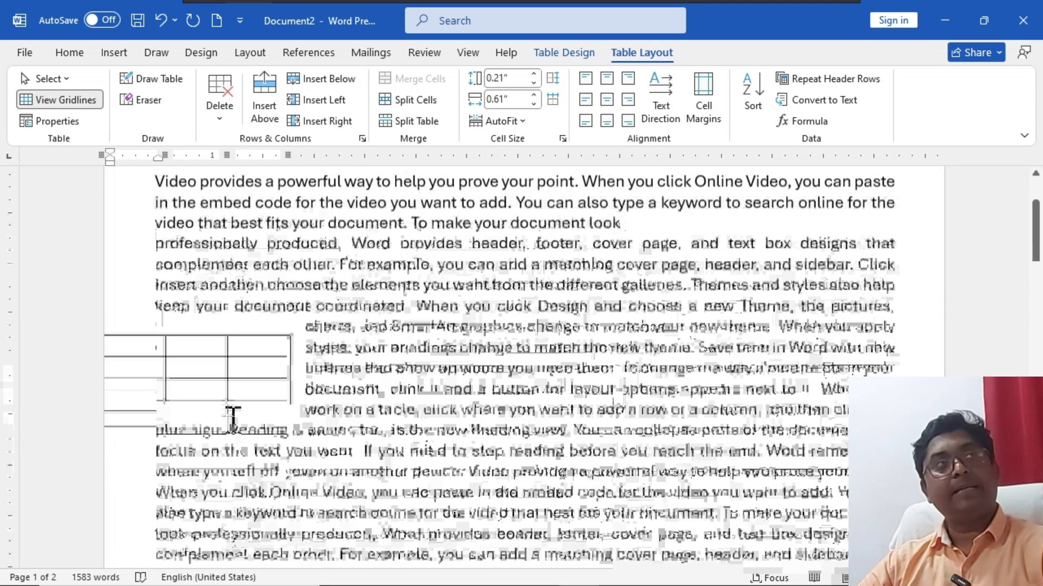
scroll(180, 233, "up", 1)
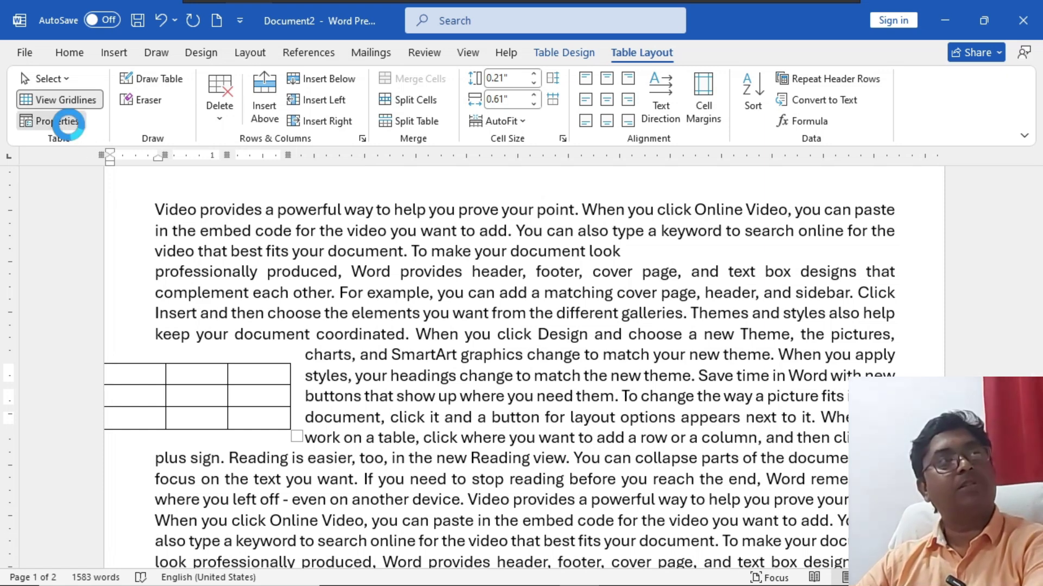
left_click(61, 119)
left_click(731, 346)
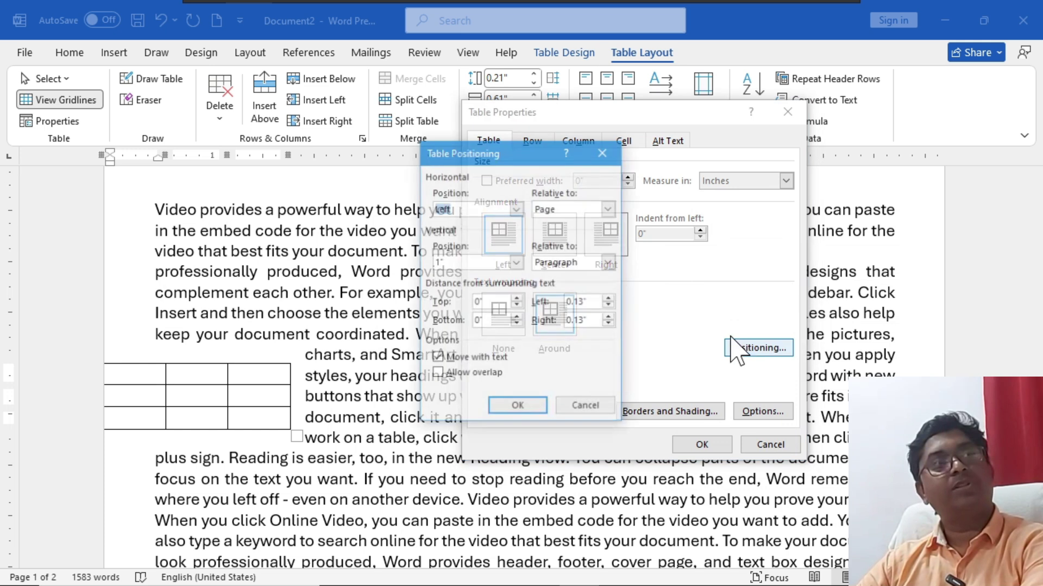
left_click(610, 263)
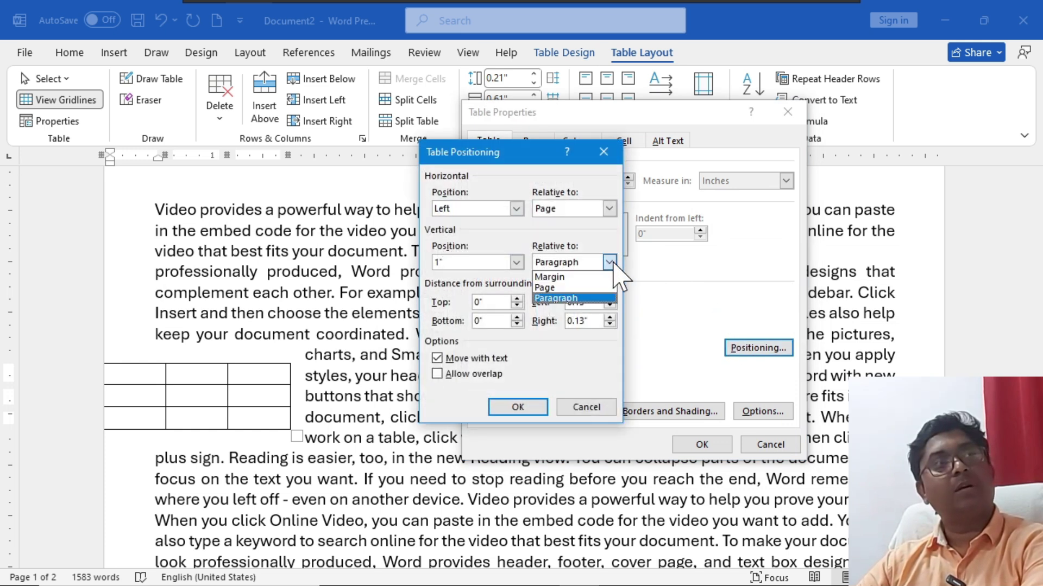
left_click(571, 278)
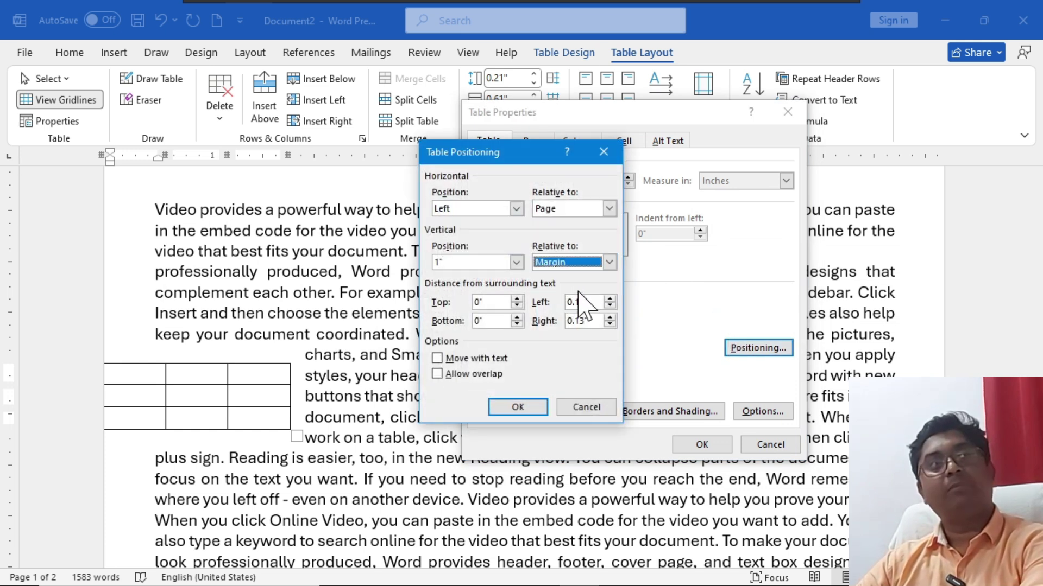
left_click(526, 411)
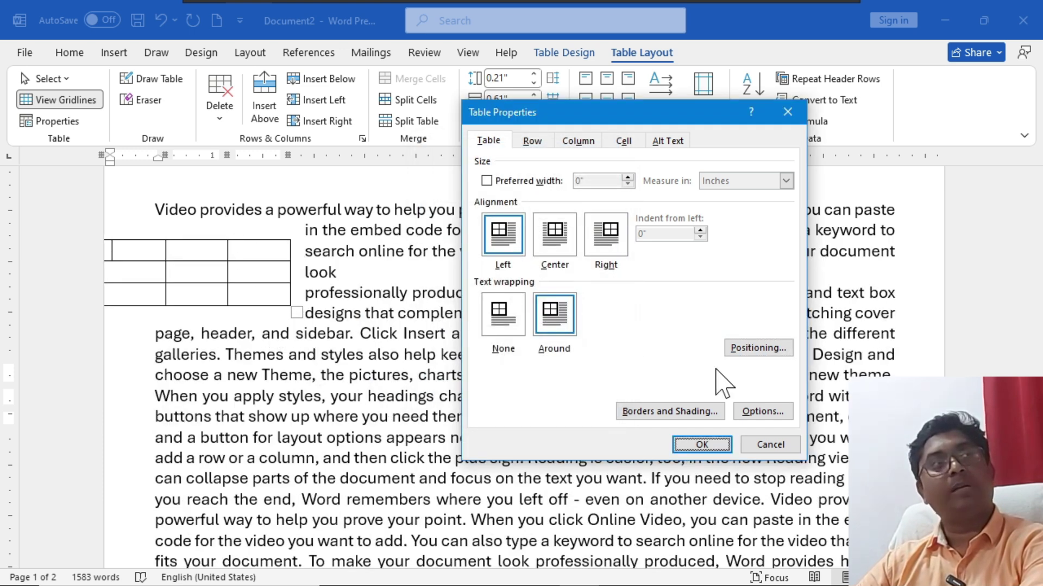
Step: Apply the table properties and examine the table's placement against the page's top margin
left_click(691, 445)
scroll(328, 373, "up", 3)
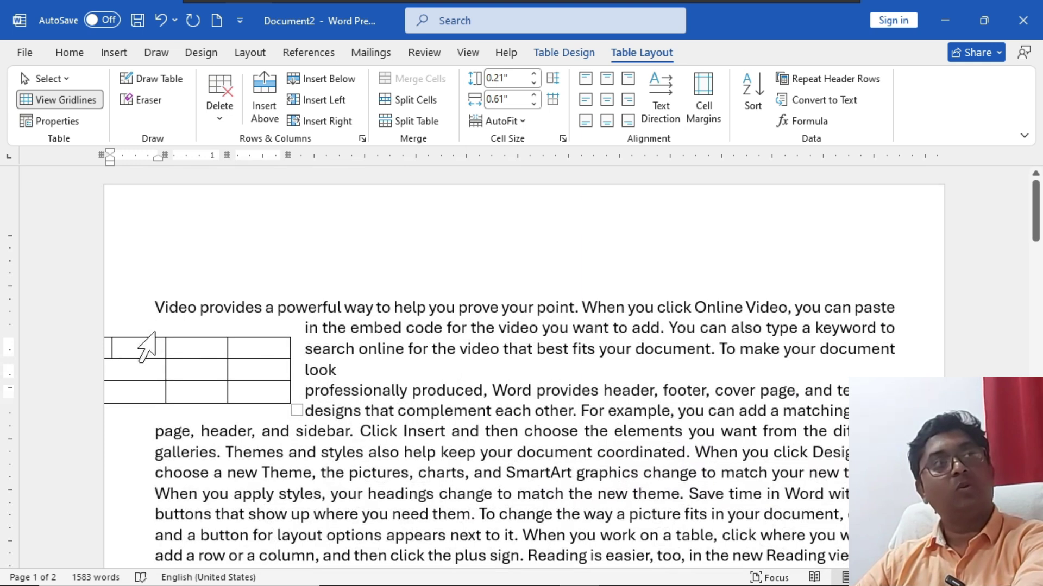
mouse_move(167, 337)
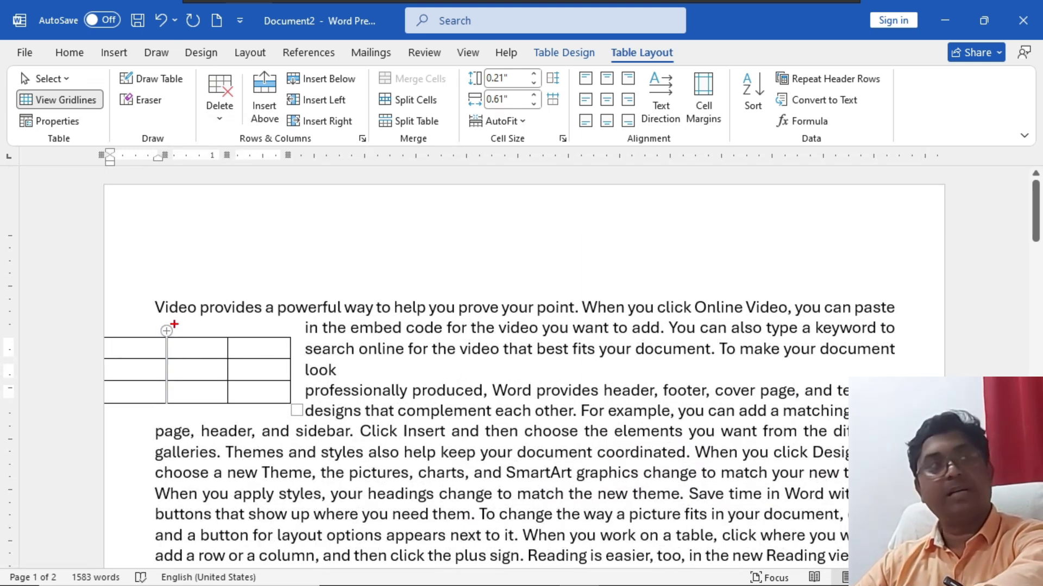
mouse_move(80, 246)
left_mouse_down()
mouse_move(717, 152)
mouse_move(972, 179)
mouse_move(961, 183)
left_mouse_up()
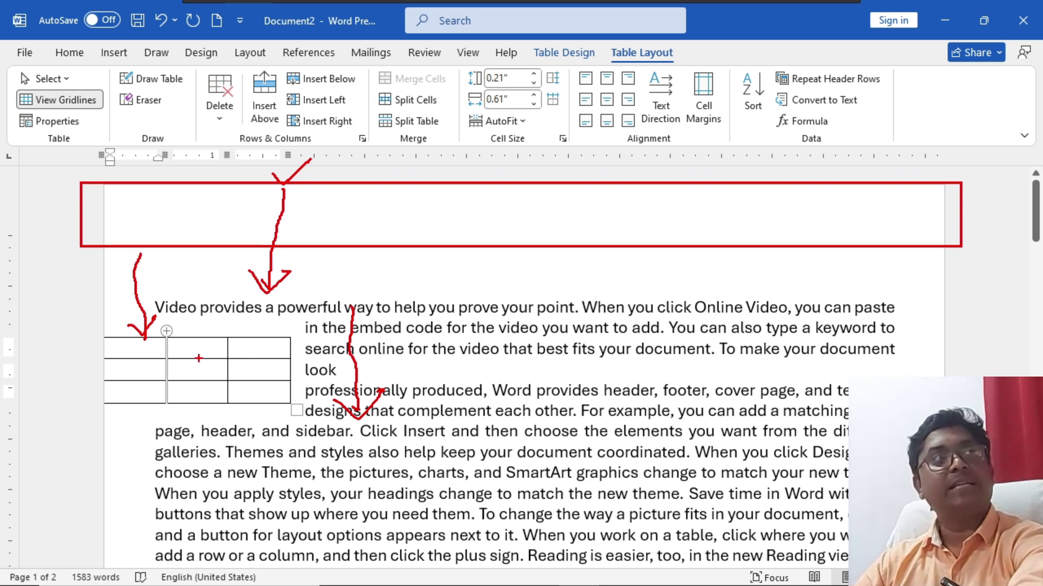
Step: Set the table's distance from surrounding text to 0.5" at the top and 0.5" at the bottom
left_click(65, 122)
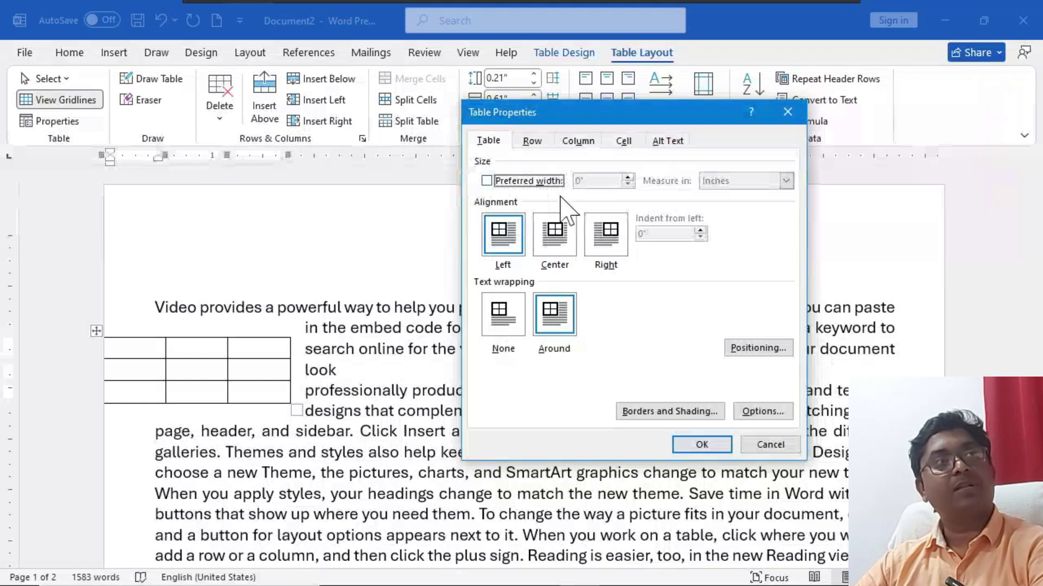
left_click(747, 352)
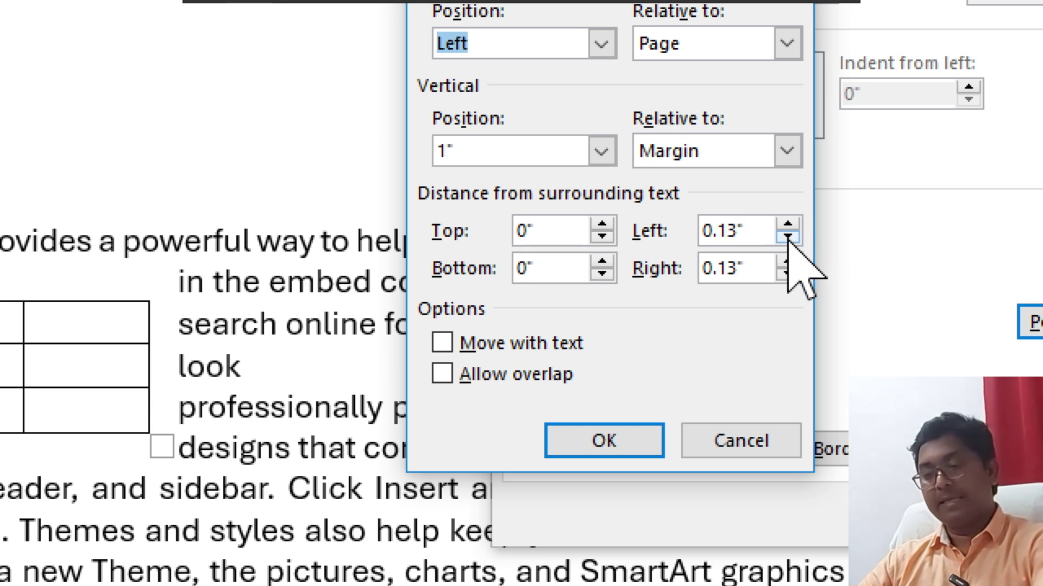
double_click(553, 234)
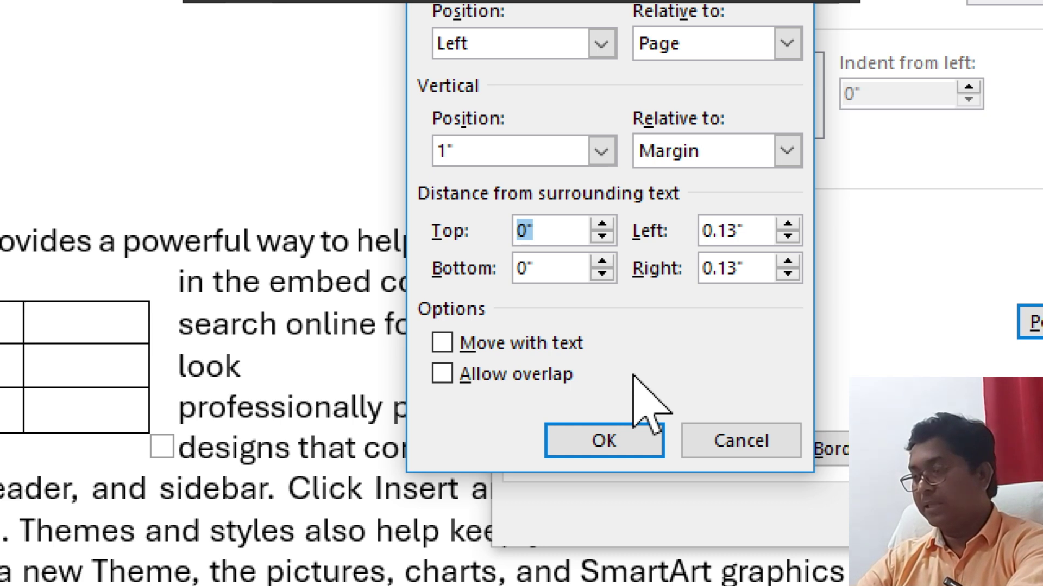
type("0.5")
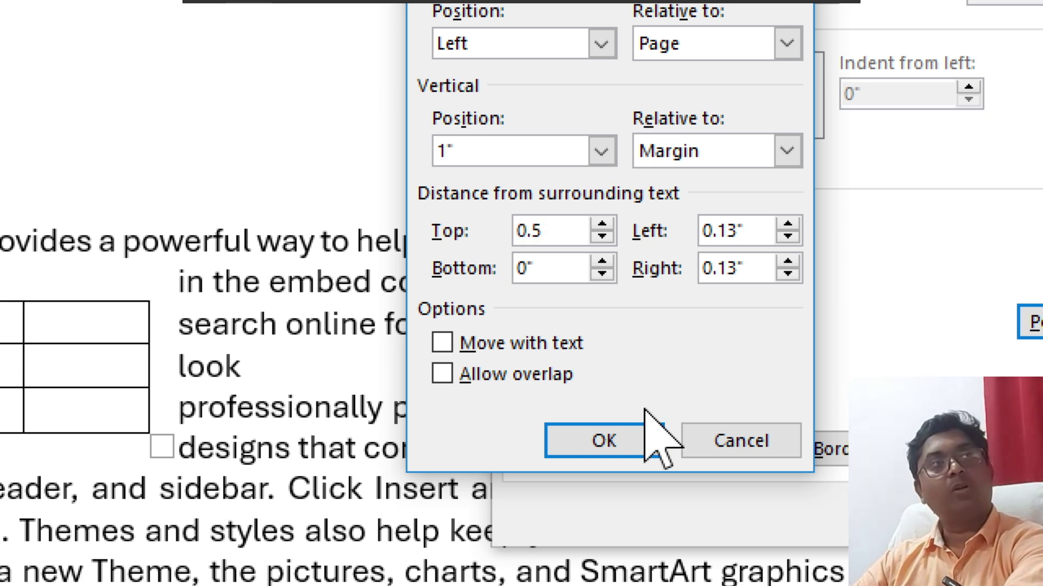
double_click(550, 266)
type("0.")
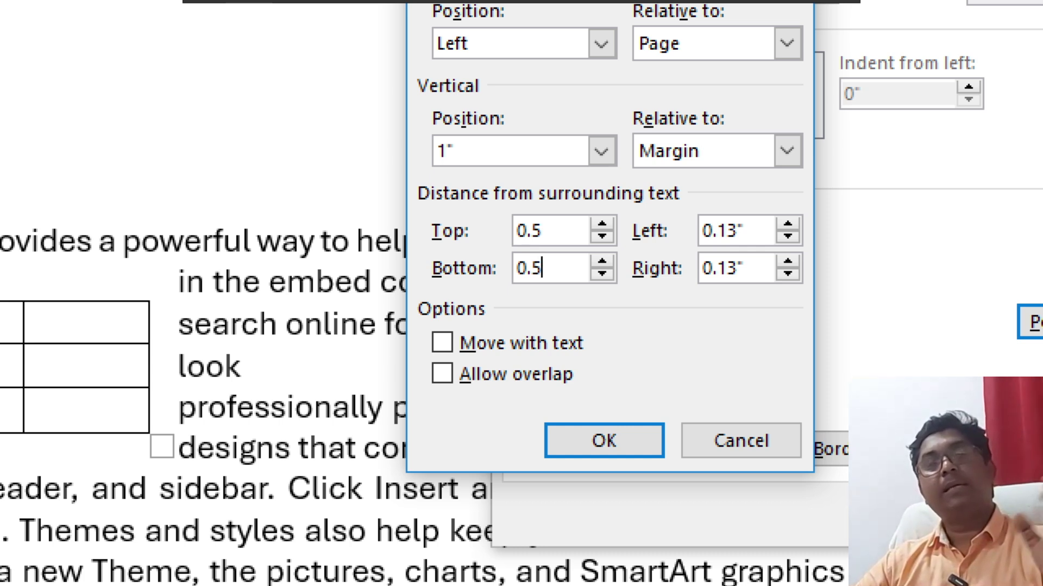
type("5")
left_click(625, 455)
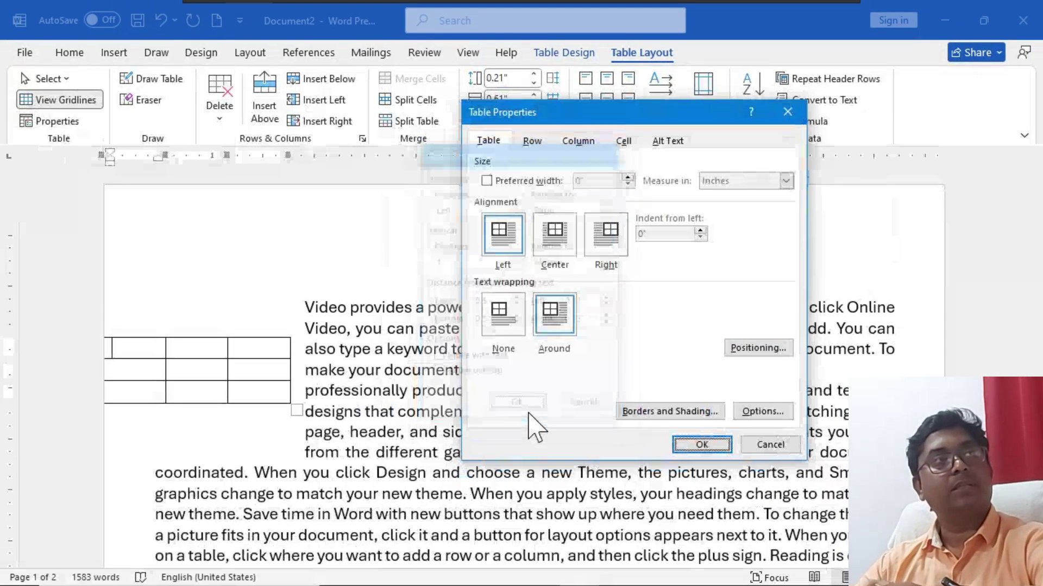
left_click(692, 444)
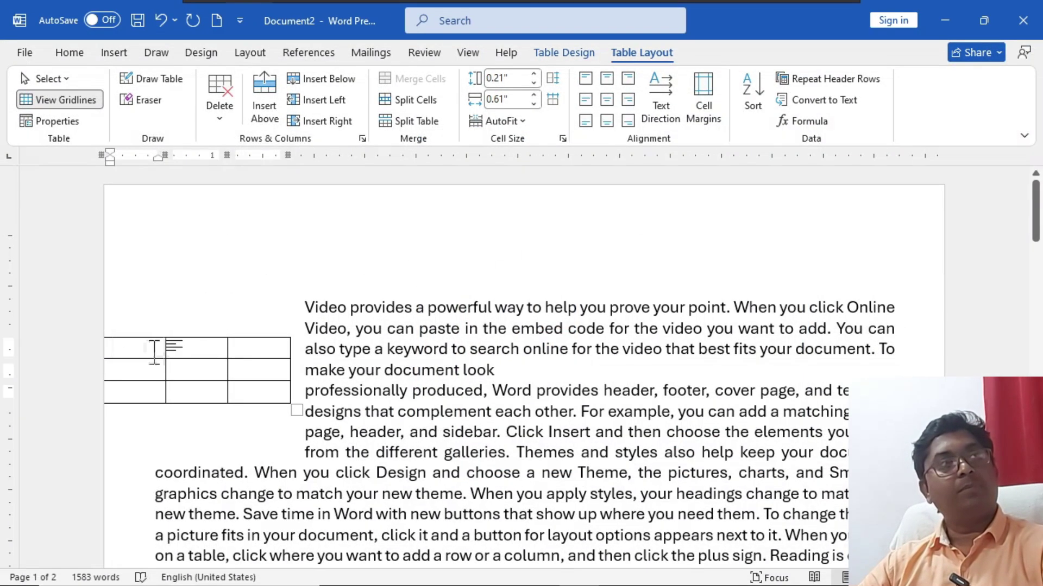
Step: Move the table into the middle of the text and review its positioning settings without changing them
left_click_drag(97, 331, 434, 448)
scroll(429, 374, "down", 3)
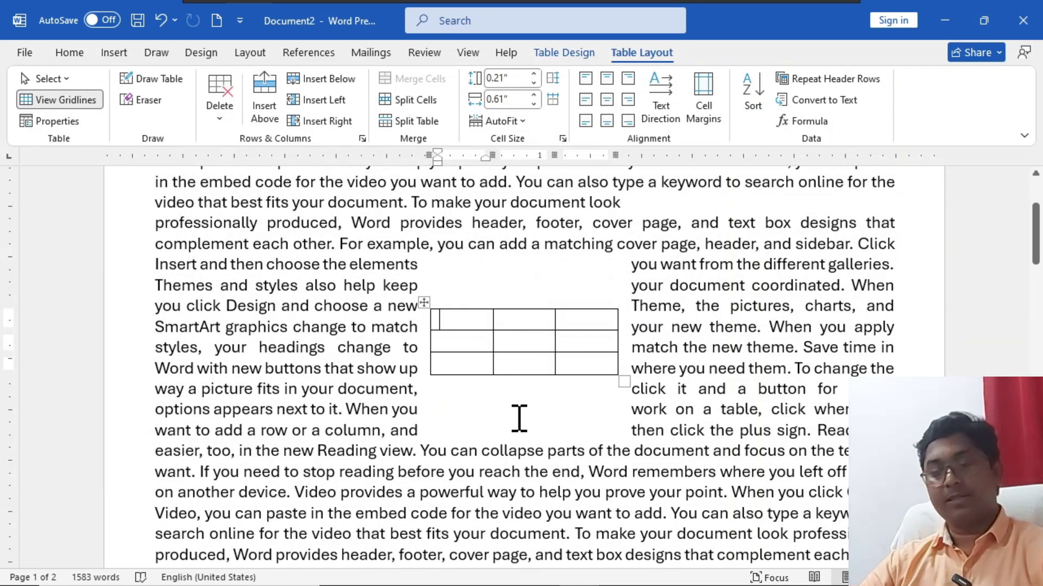
left_click(51, 122)
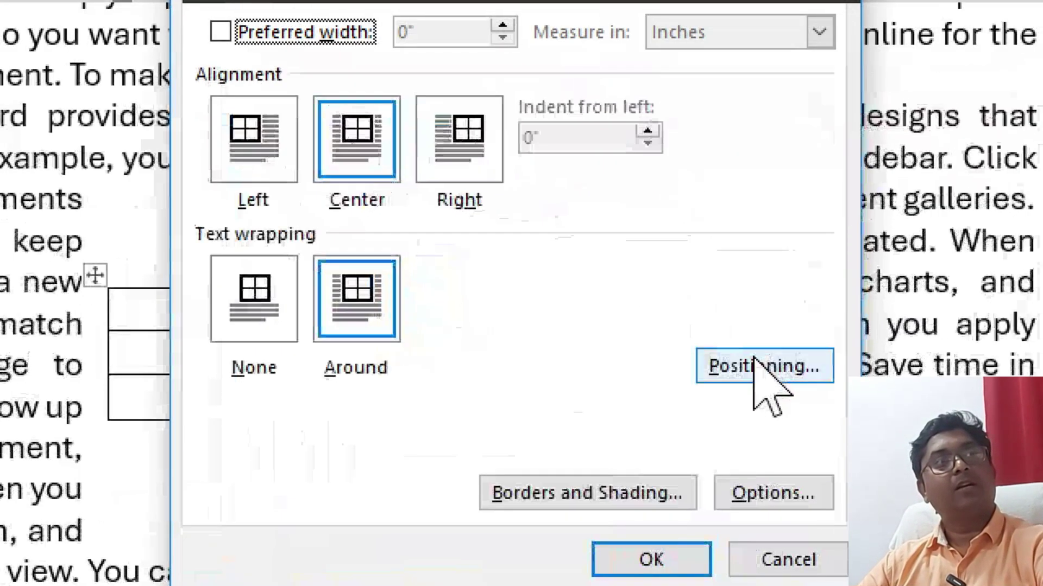
left_click(754, 363)
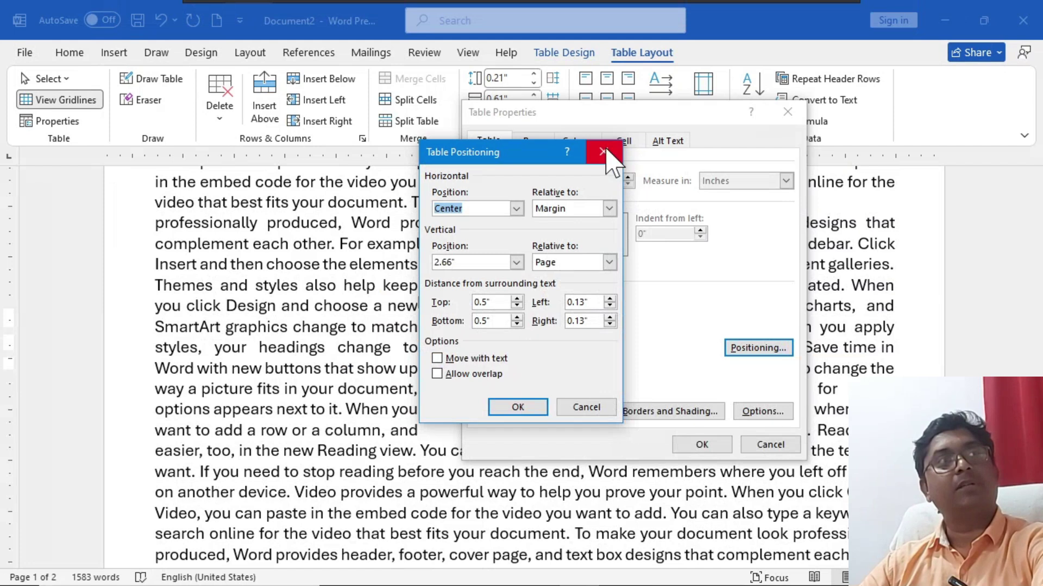
left_click(603, 152)
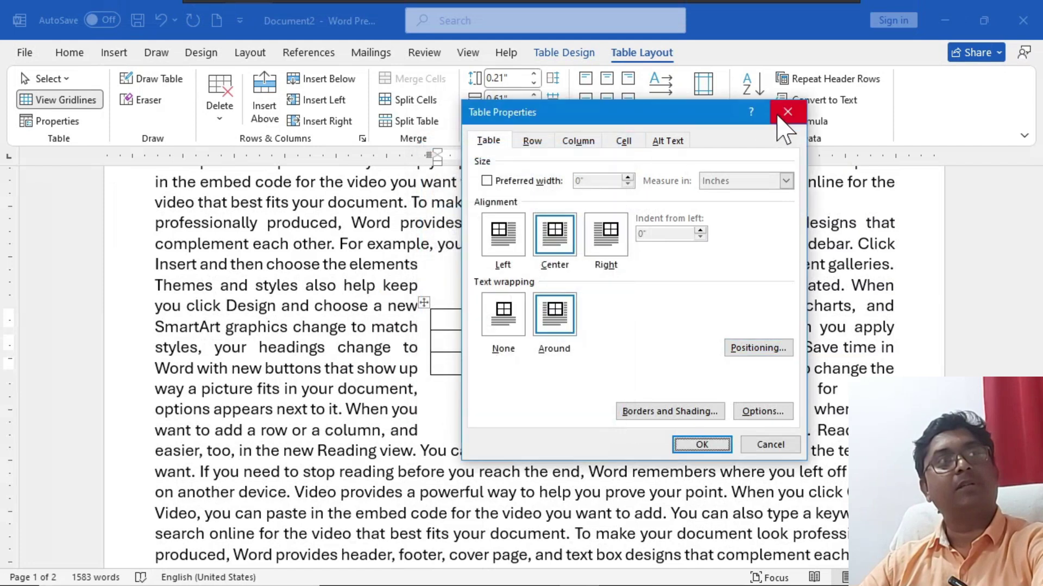
left_click(786, 113)
key("ctrl+s")
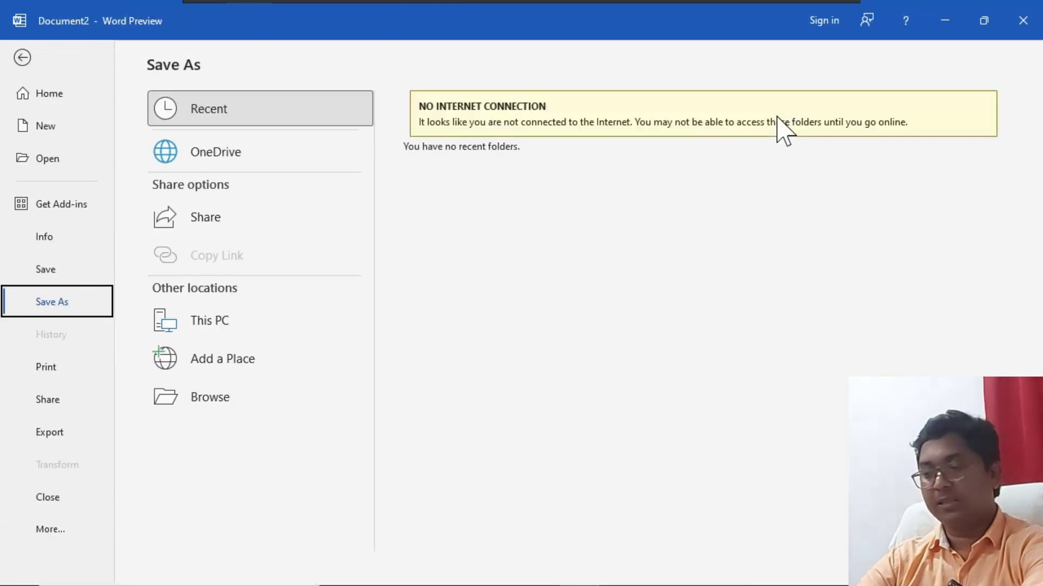
key("Escape")
left_click(520, 259)
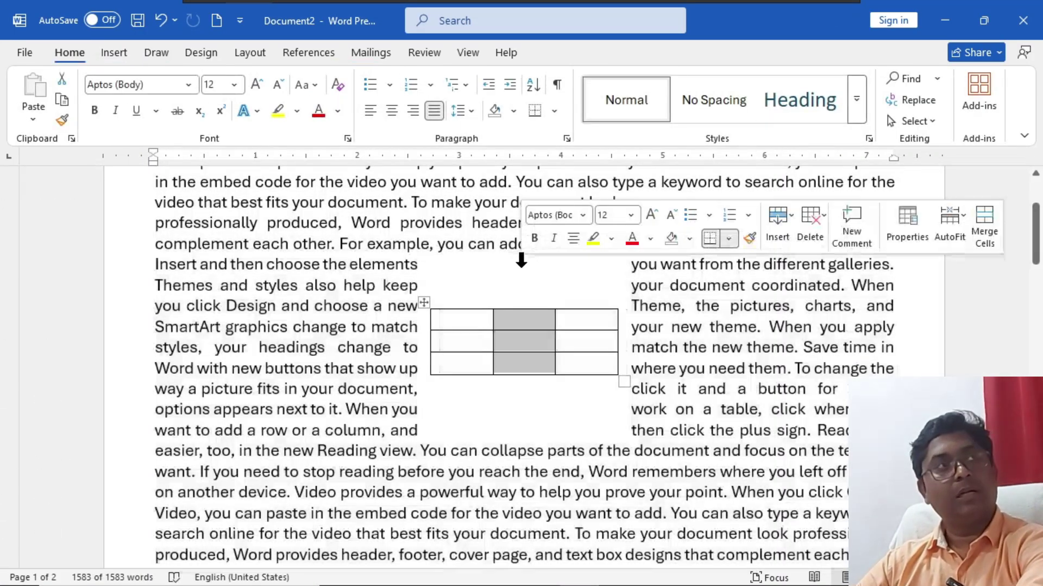
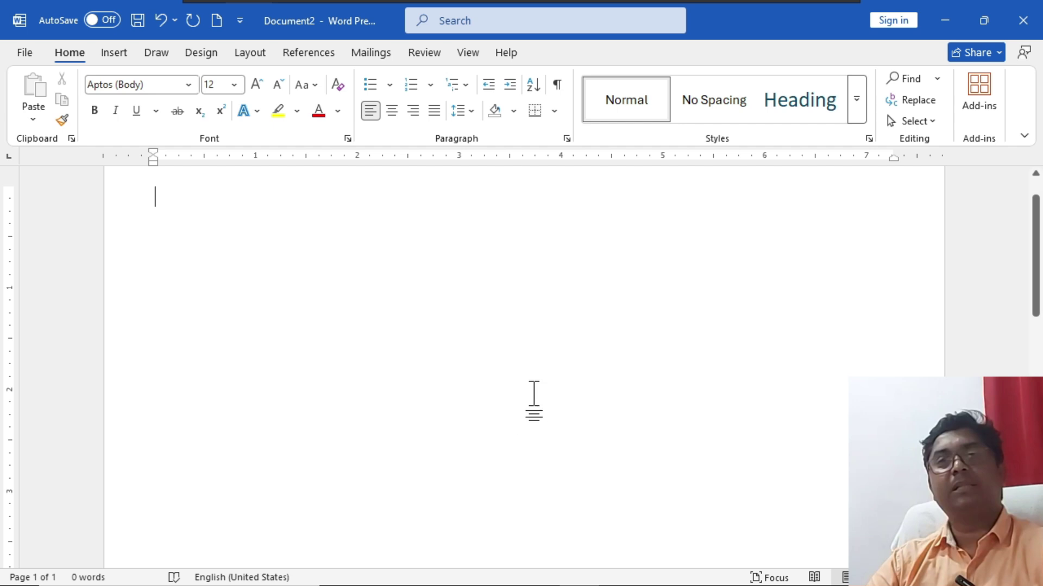
Step: Generate random sample text in the empty document with =rand(4)
type("=rand(")
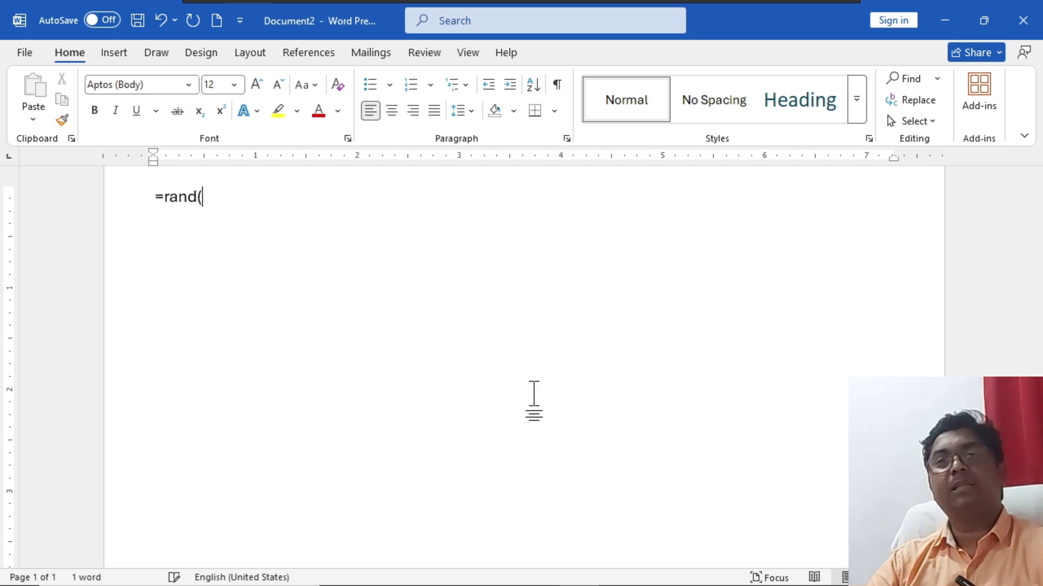
type("4)")
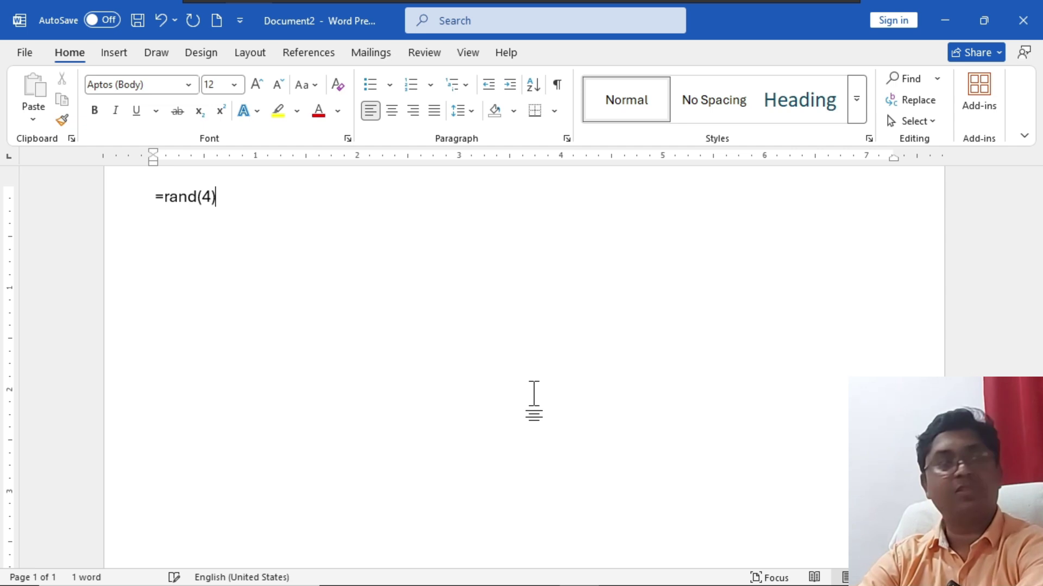
key("Return")
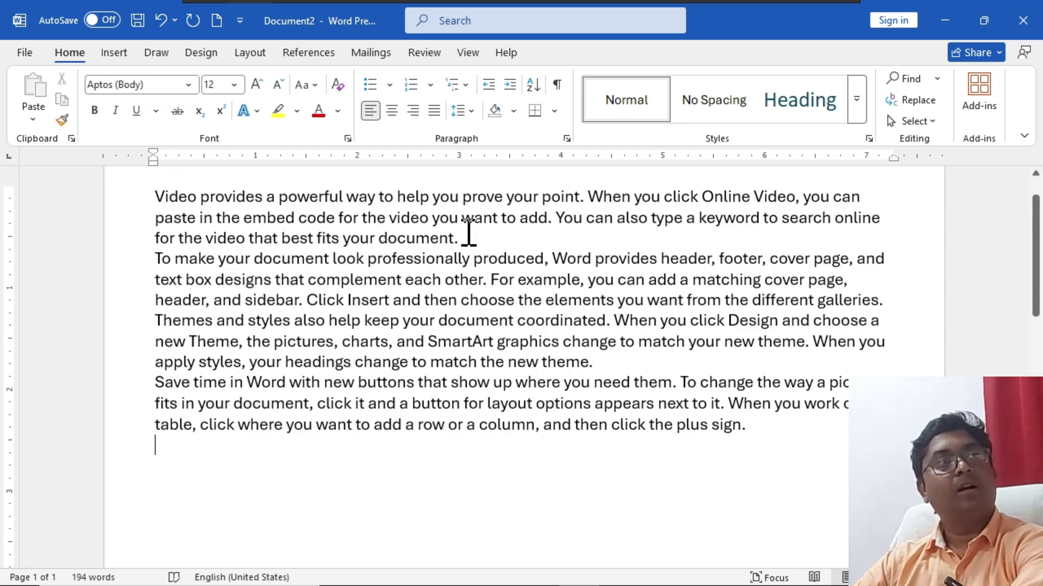
Step: Add a blank paragraph after the first paragraph and insert a 5x4 table there
left_click(161, 260)
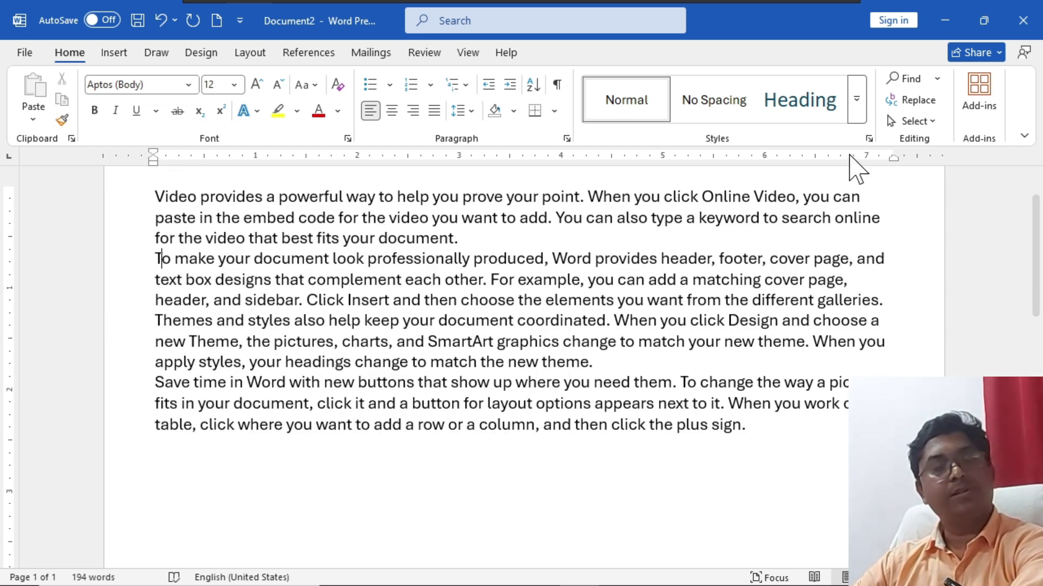
key("Up")
key("End")
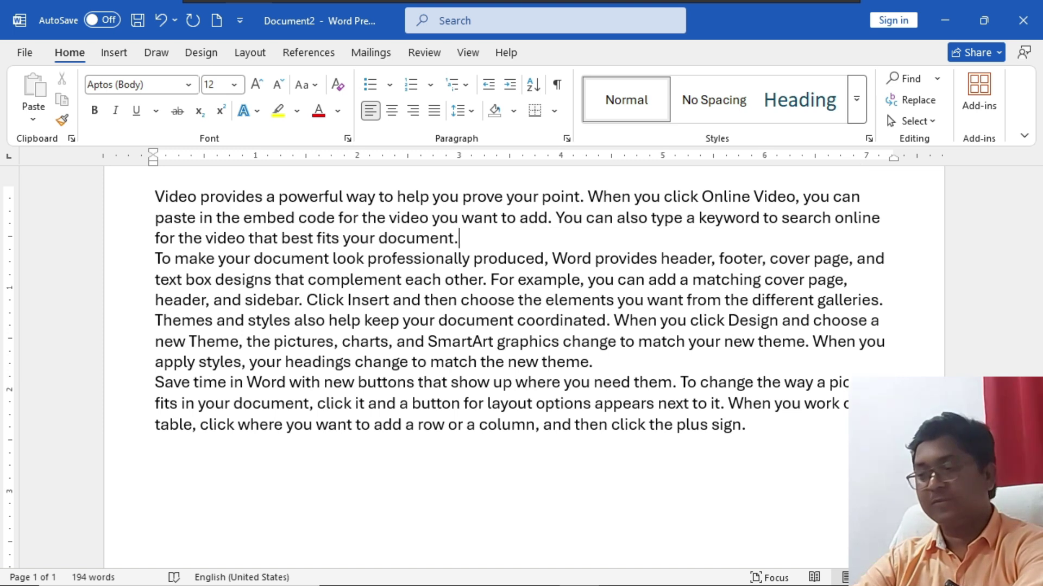
key("Return")
left_click(108, 54)
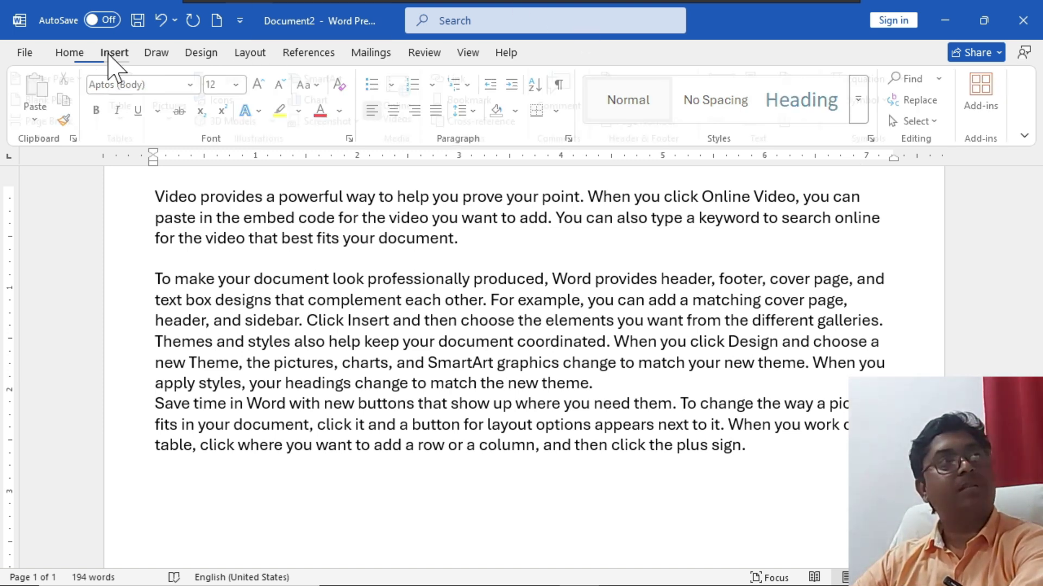
left_click(131, 109)
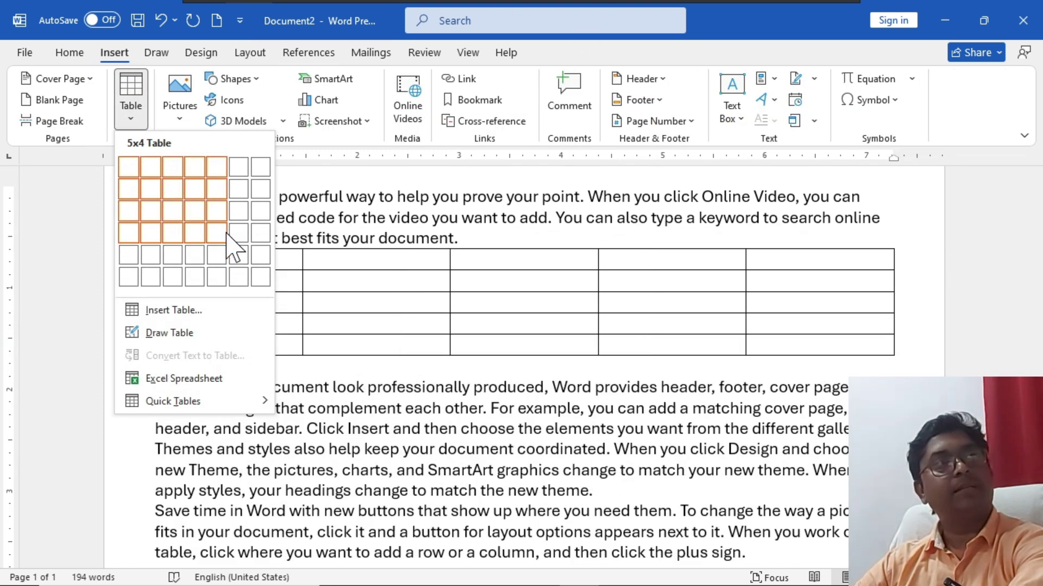
left_click(227, 233)
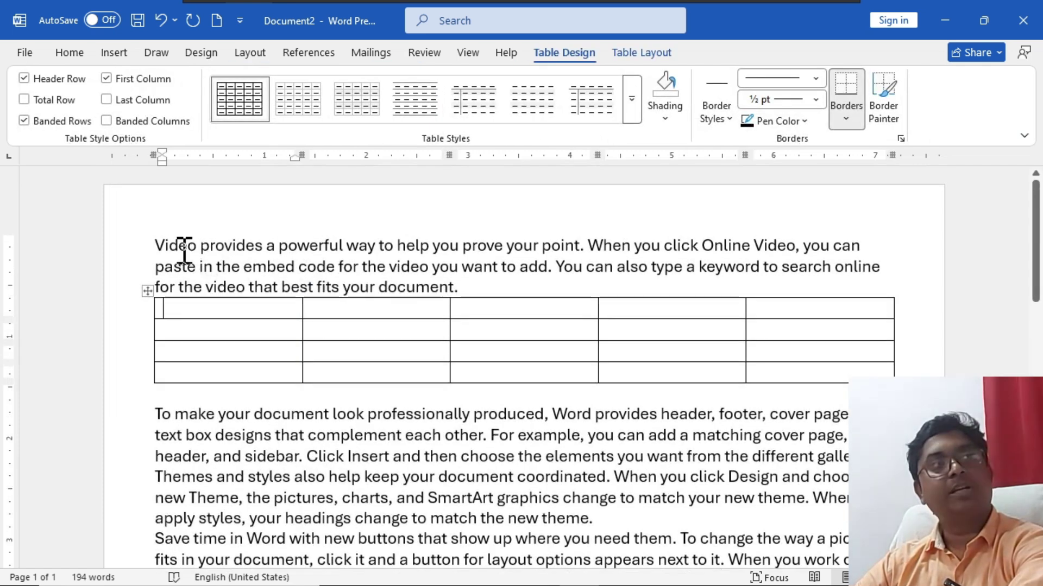
Step: Try pushing the text and table down with four blank paragraphs before the first line, and undo them
left_click(156, 244)
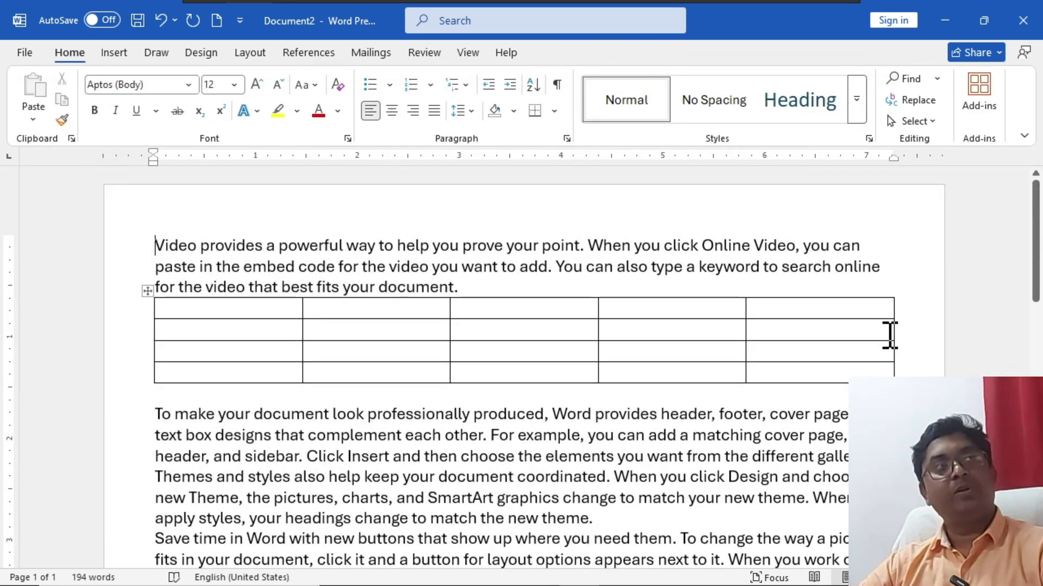
key("Return")
key("Return")
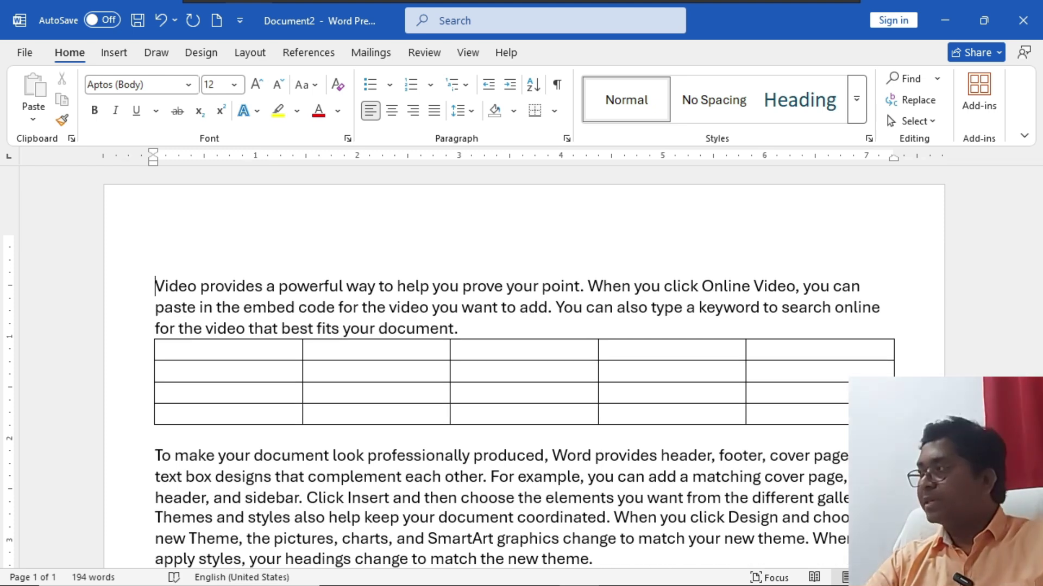
key("Return")
key("Return")
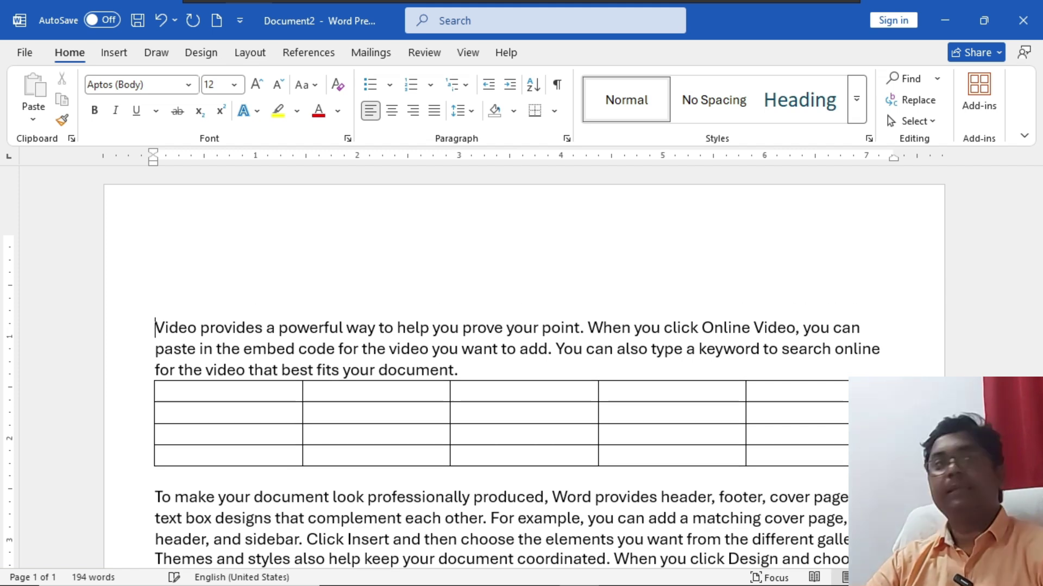
key("ctrl+z")
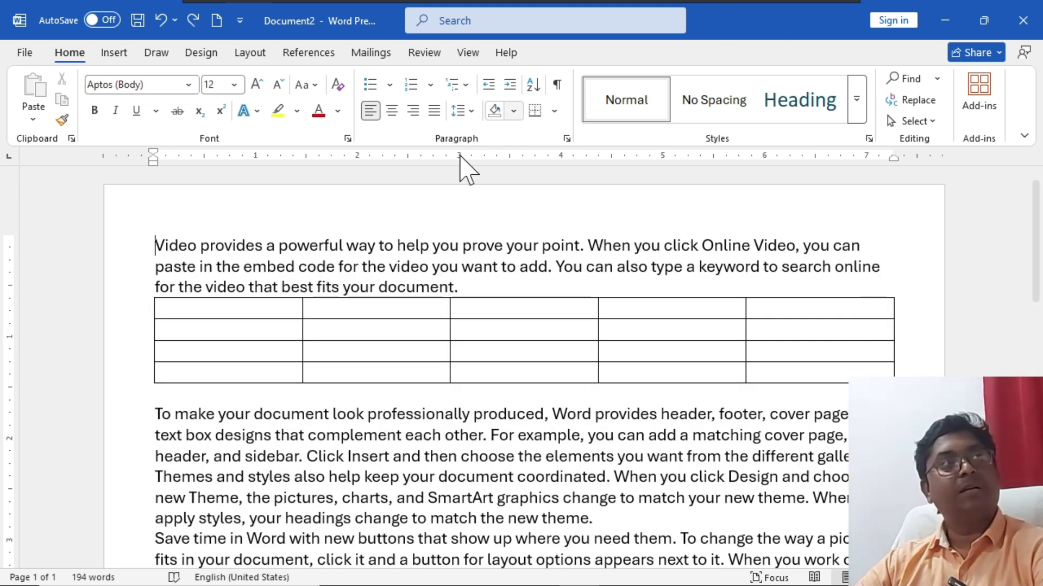
Step: Set the table's text wrapping to Around and turn off Move with text in its positioning options
left_click(230, 314)
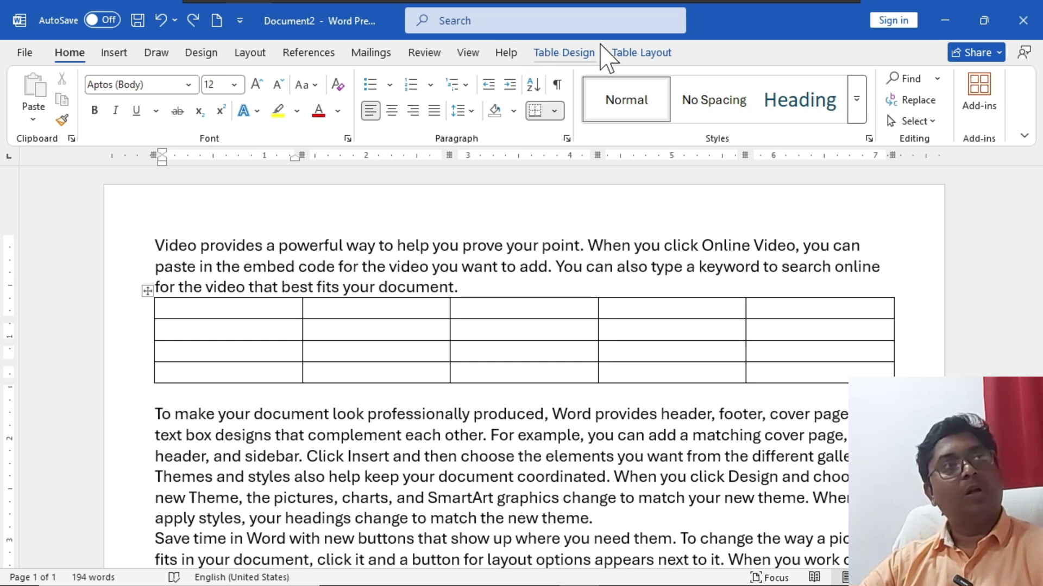
left_click(642, 52)
left_click(60, 122)
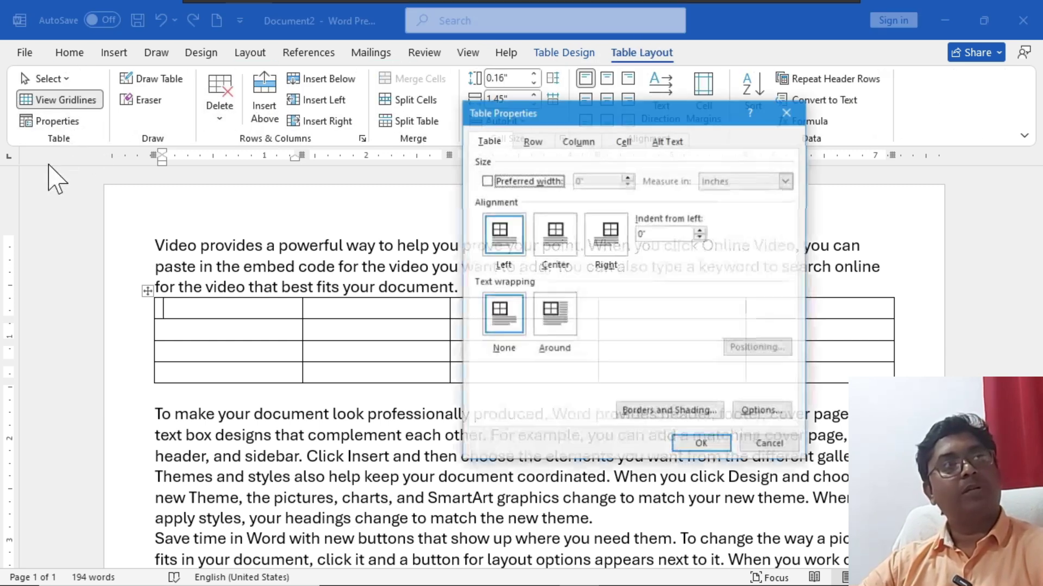
left_click(553, 318)
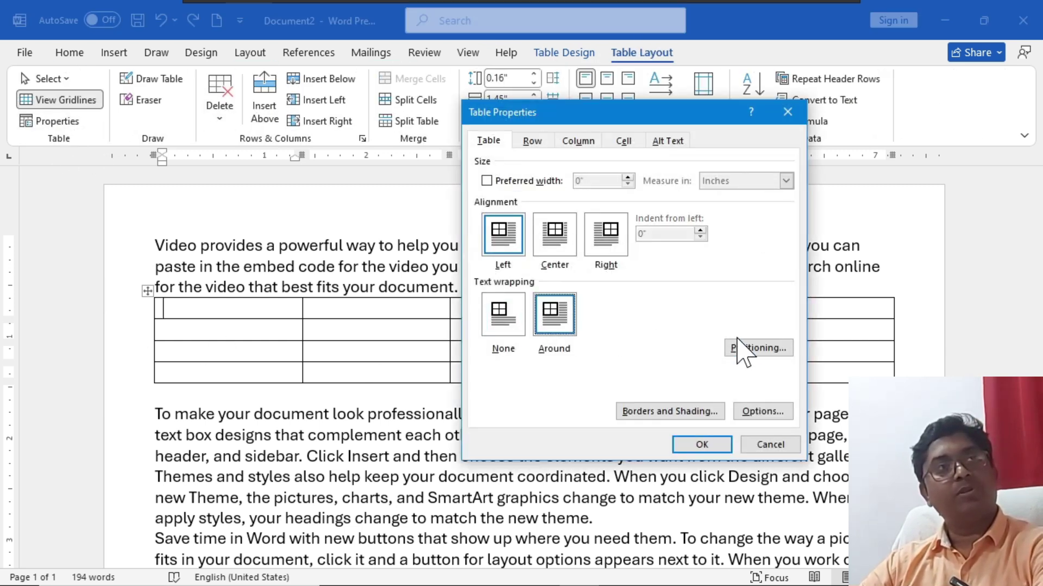
left_click(755, 347)
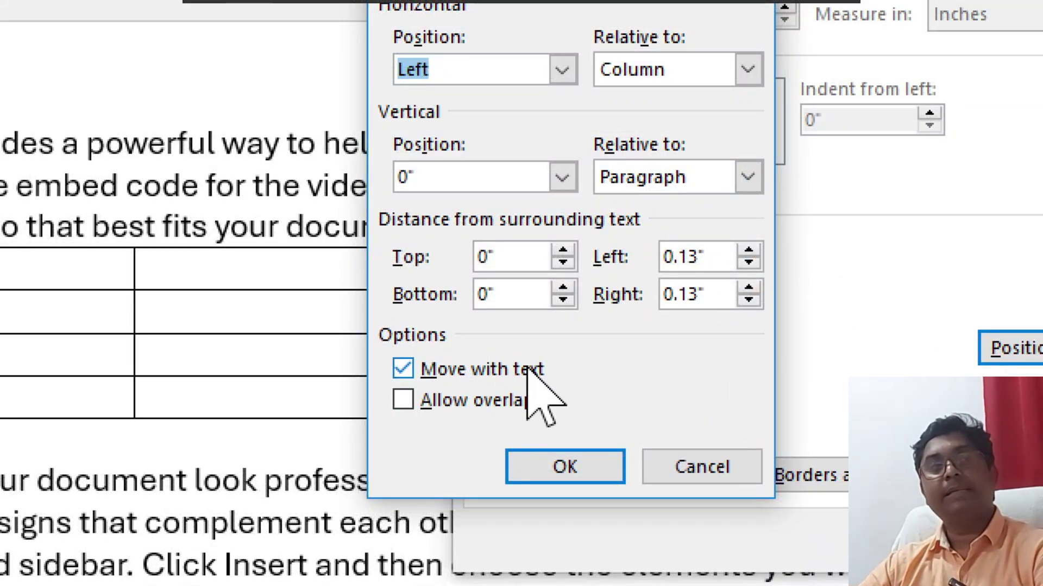
left_click(403, 373)
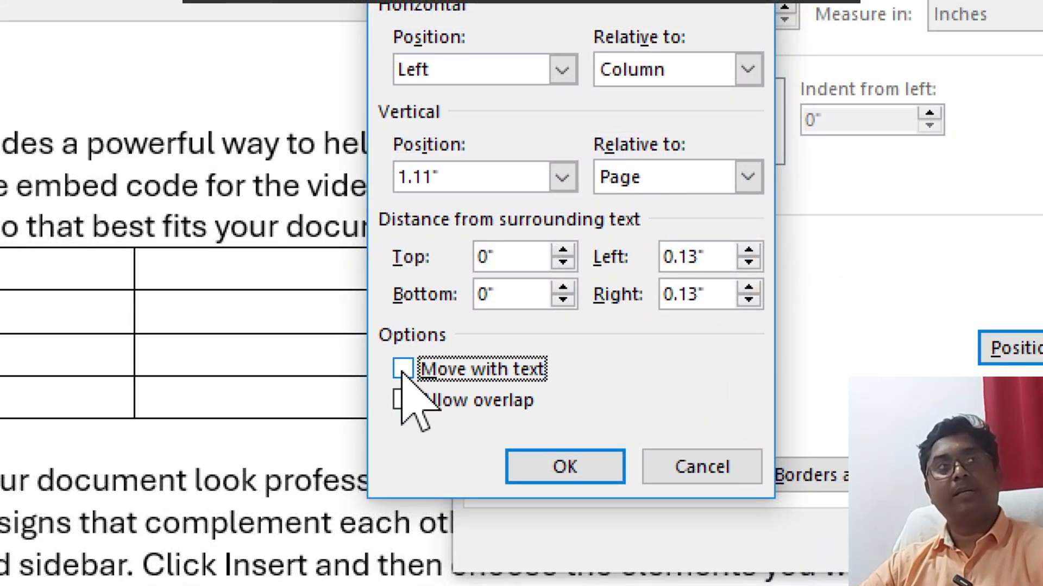
left_click(598, 470)
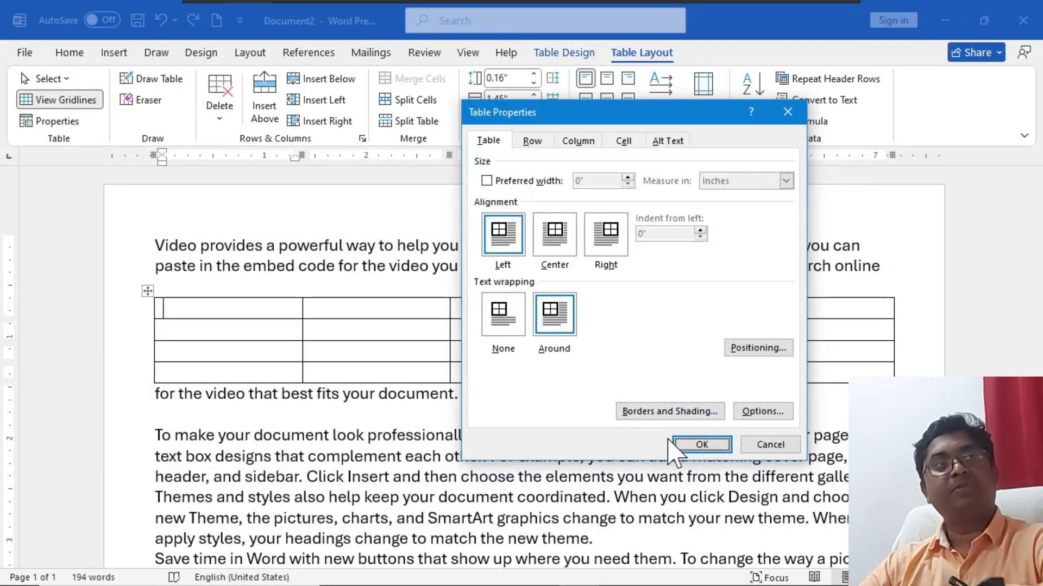
left_click(685, 452)
Step: Insert four blank paragraphs before the first line of text, then clear the whole document
left_click(150, 251)
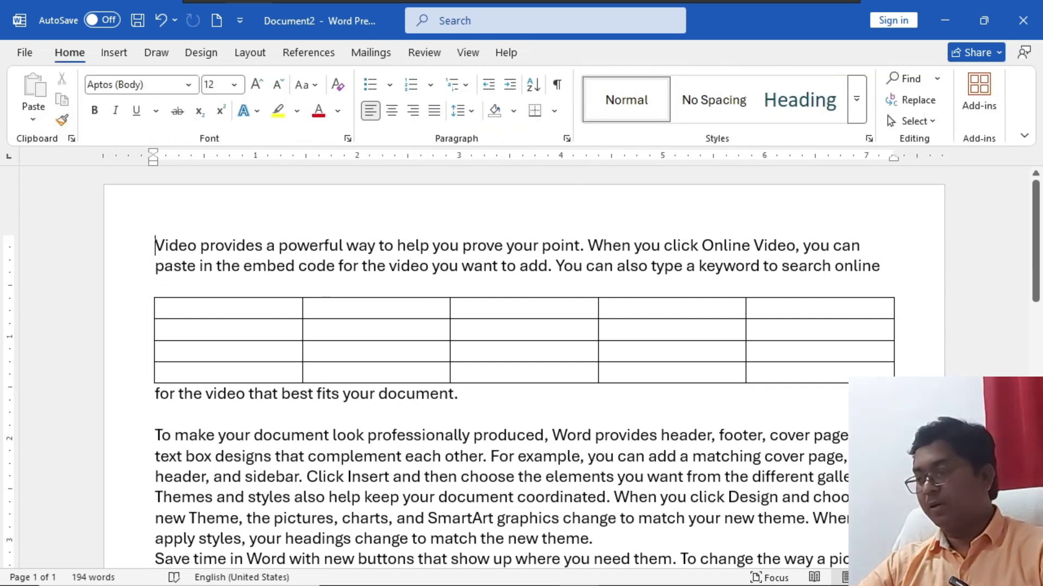
key("Return")
key("Return")
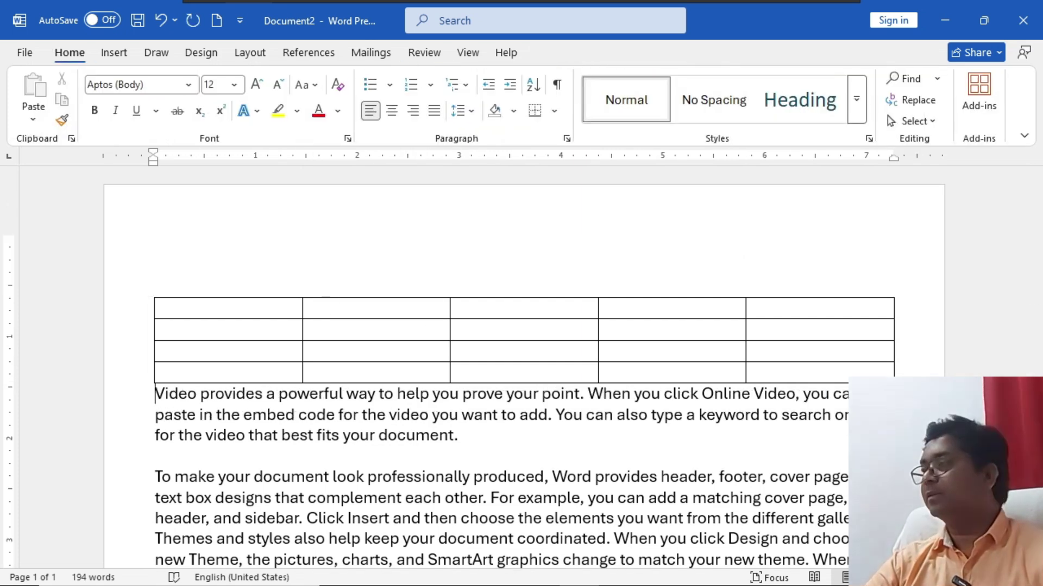
key("Return")
key("Return")
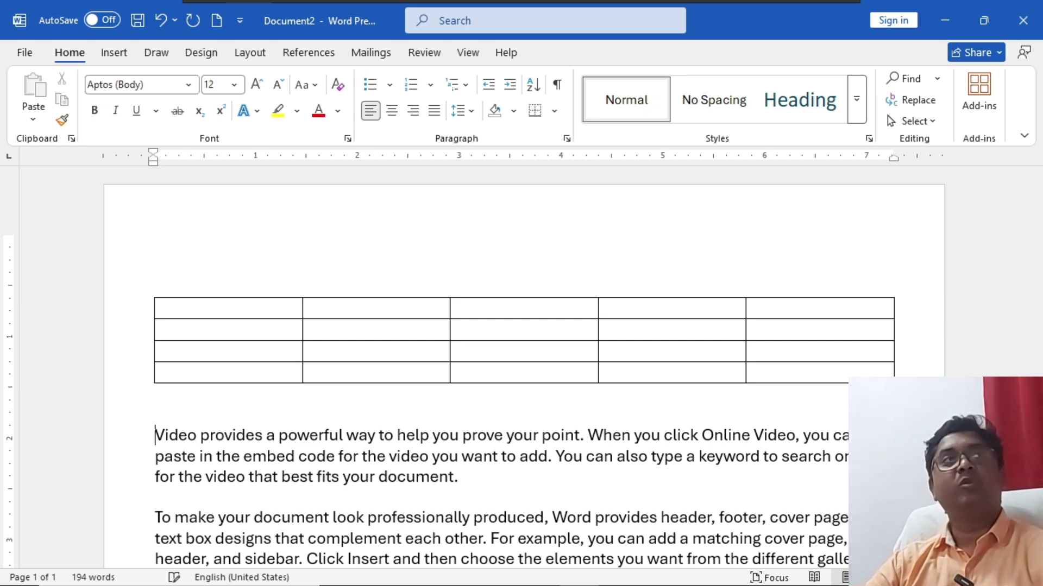
key("ctrl+a")
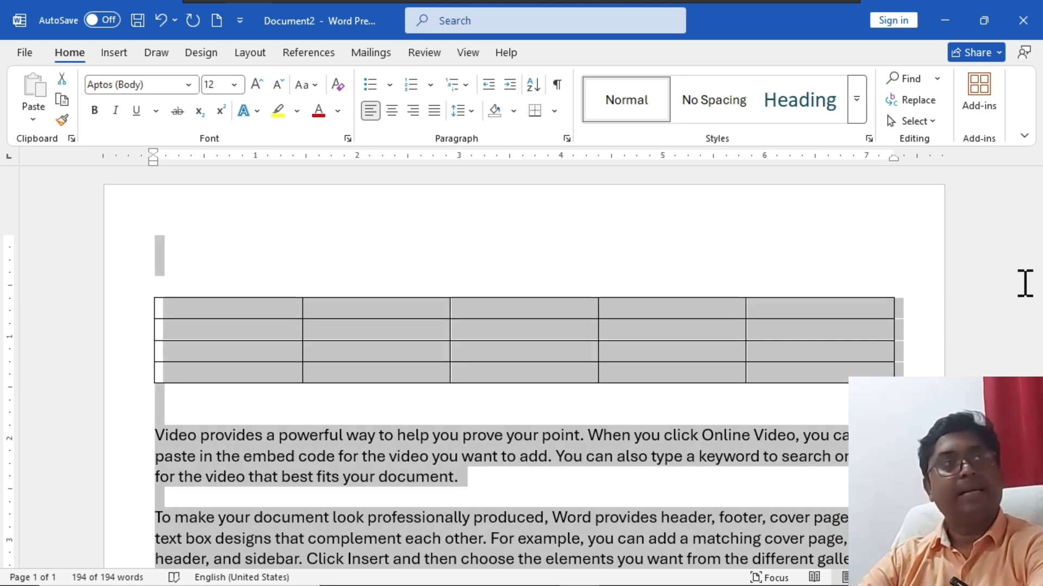
key("Delete")
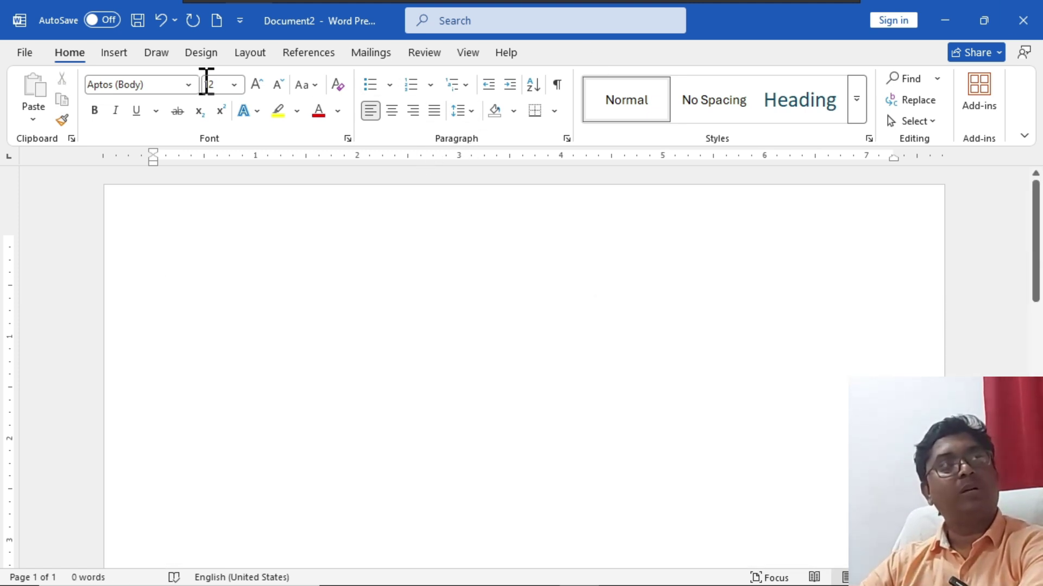
Step: Insert a 5x4 table in the empty document, shrink it to about 3 inches wide and place the cursor below it
left_click(115, 53)
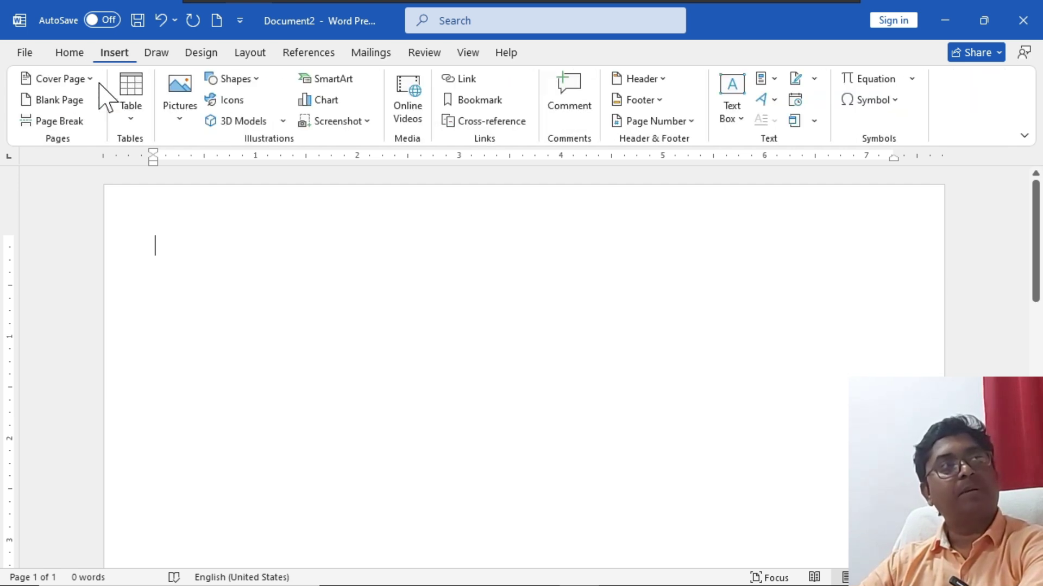
left_click(136, 115)
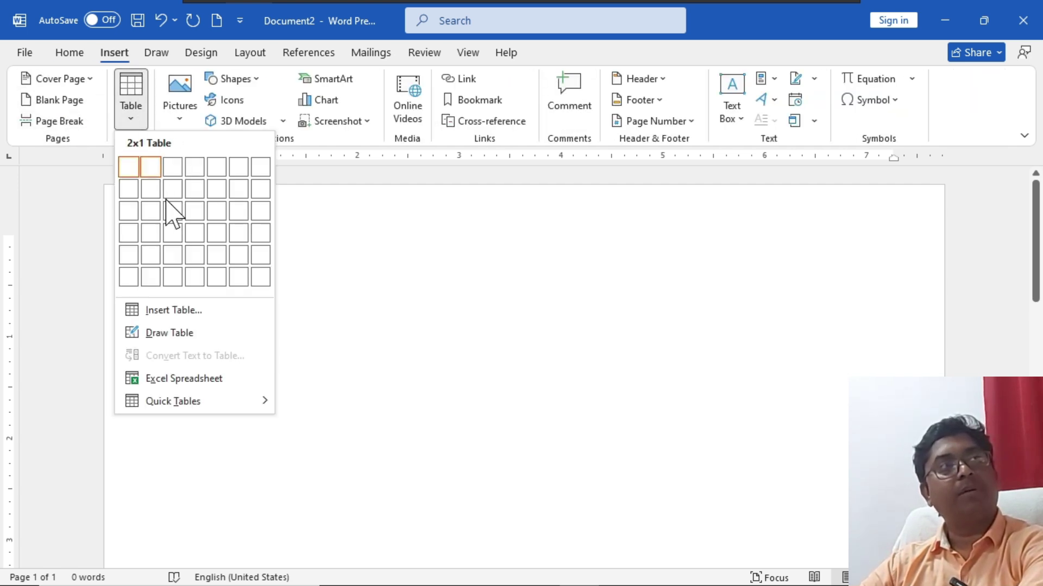
left_click(220, 234)
left_click_drag(897, 326, 463, 341)
double_click(357, 407)
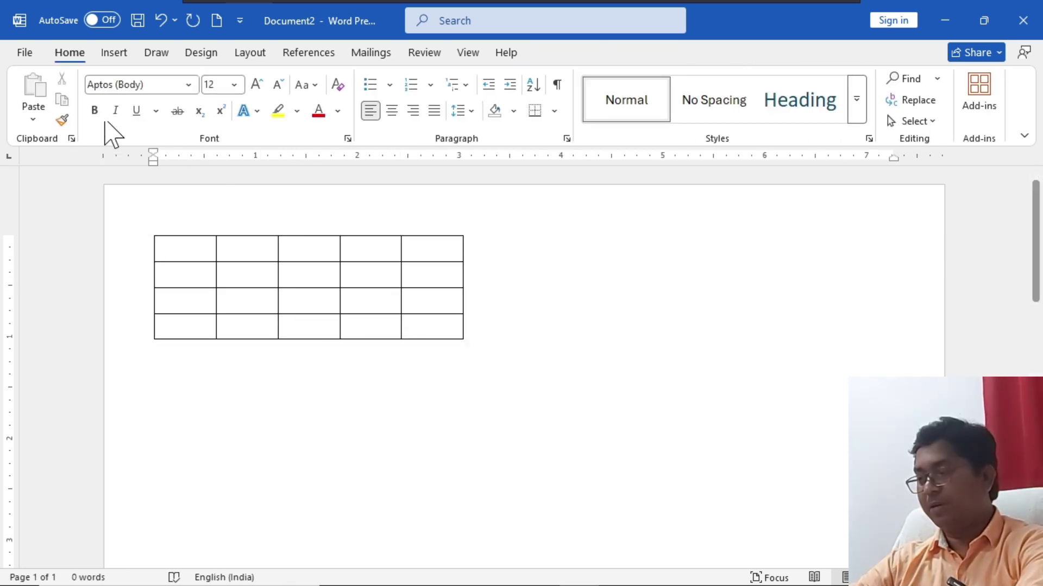
Step: Insert a 4x4 table below the first table and narrow it to about 4 inches wide
left_click(115, 54)
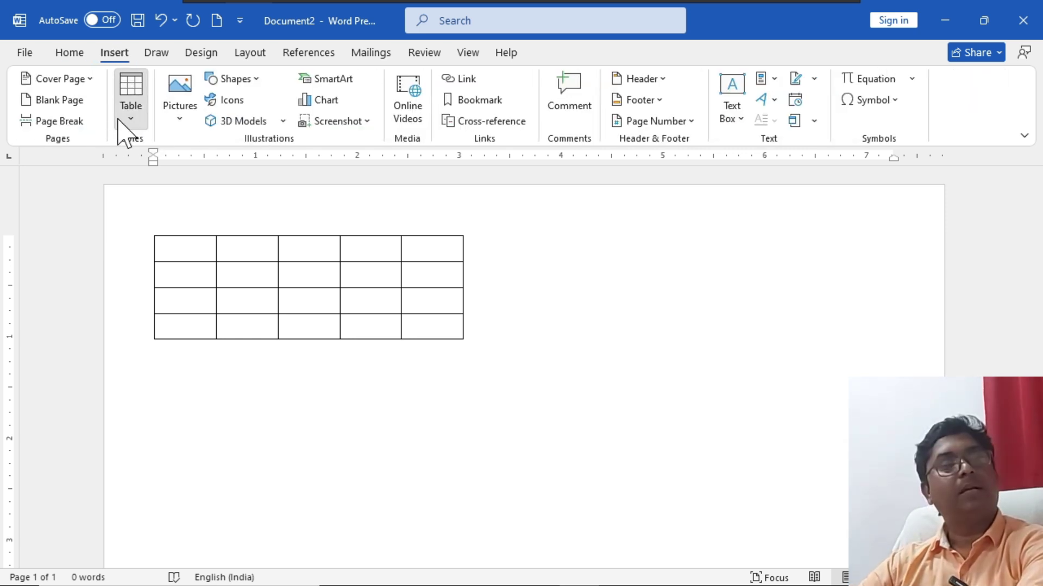
left_click(129, 122)
left_click(205, 242)
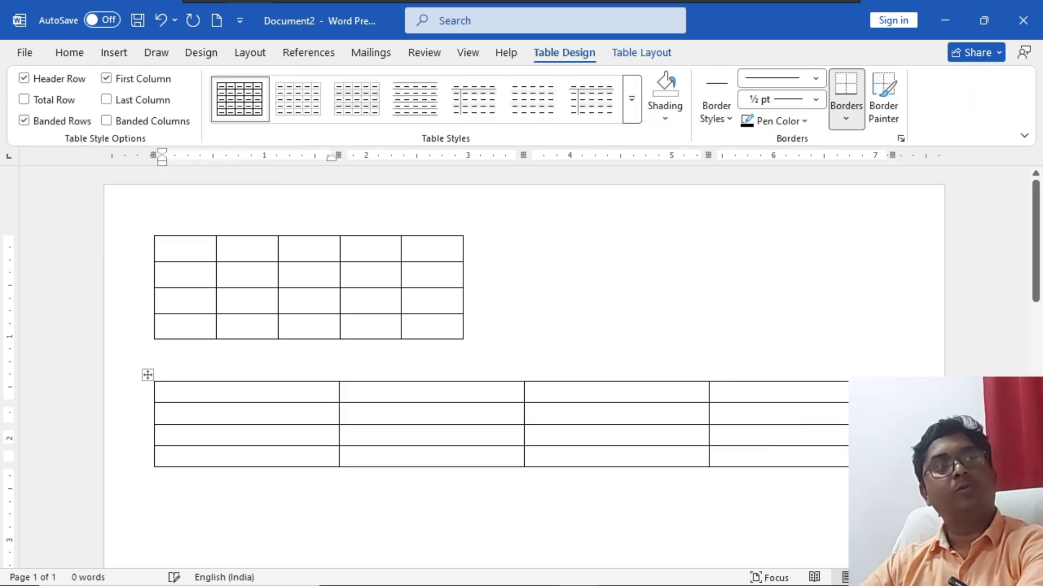
left_click_drag(899, 474, 561, 468)
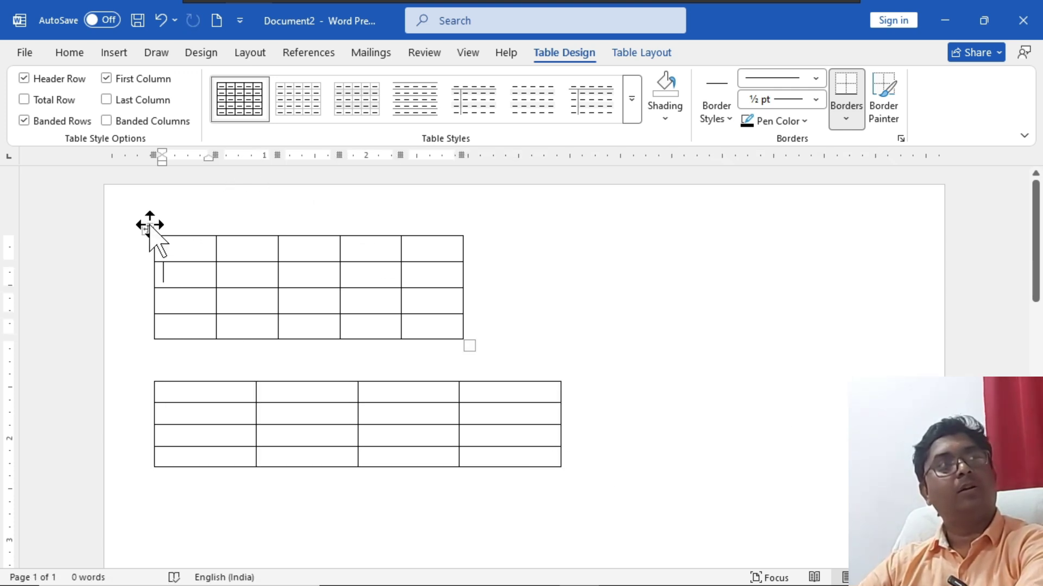
Step: Try moving both tables so that the second overlaps the first one's bottom row, and clear the document
left_click(146, 247)
left_click(186, 252)
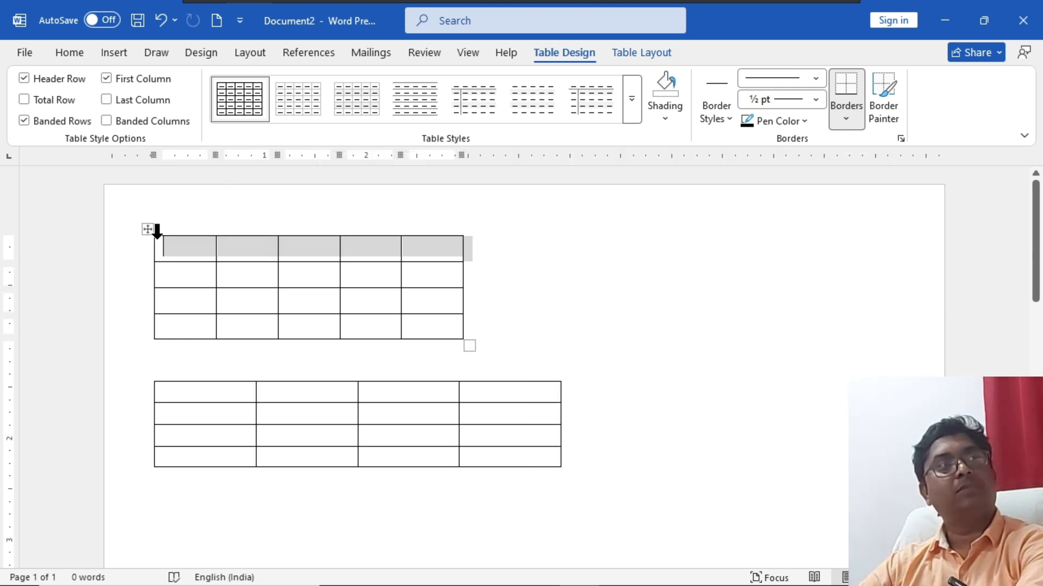
left_click_drag(150, 228, 310, 209)
left_click(287, 332)
left_click_drag(151, 314, 353, 394)
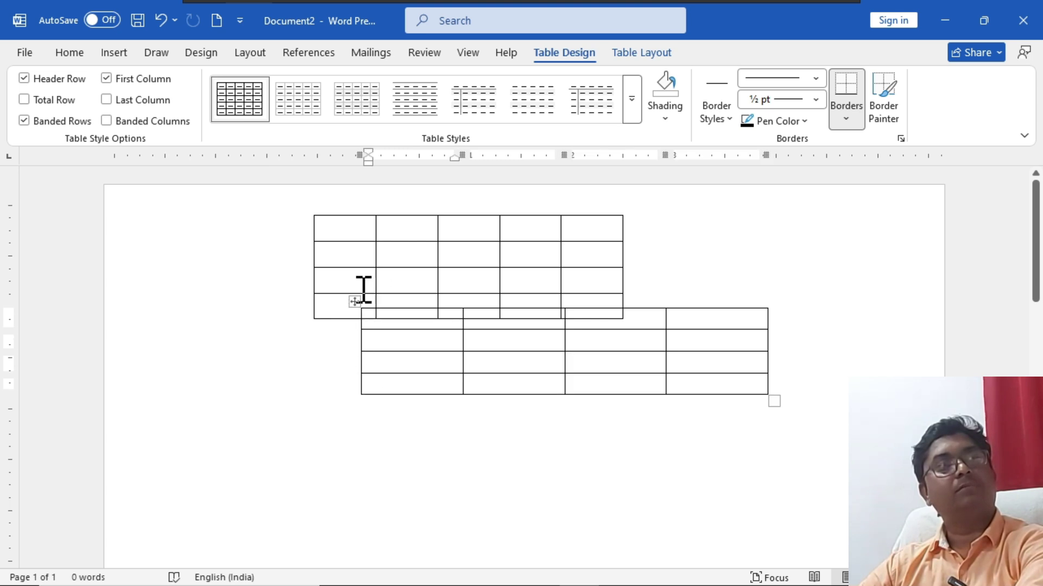
key("ctrl+a")
key("Delete")
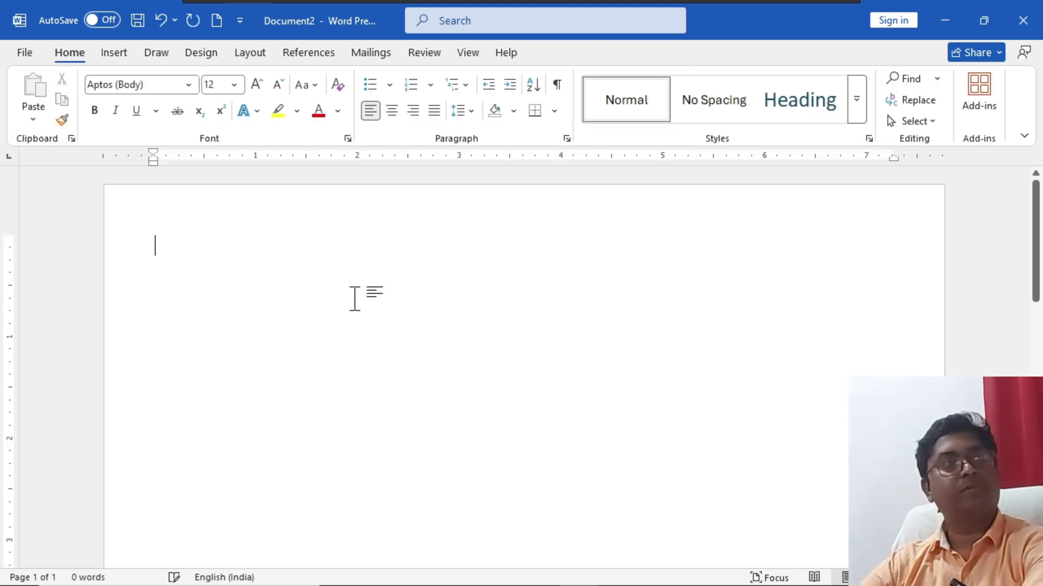
Step: Insert a 5x4 table narrowed to about 2.7 inches wide and add a blank paragraph beneath it
left_click(125, 50)
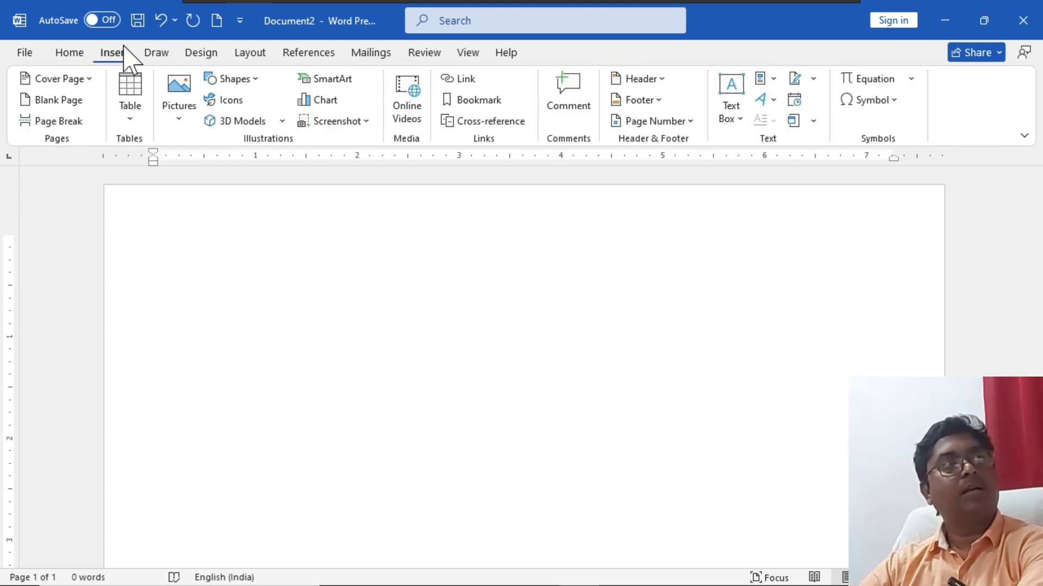
left_click(130, 111)
left_click(217, 233)
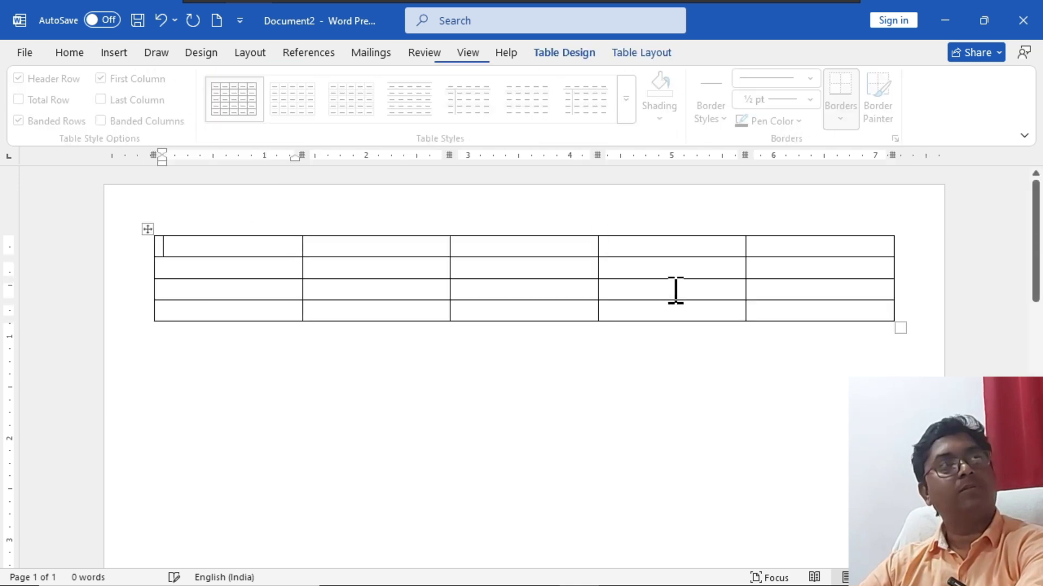
left_click_drag(898, 325, 429, 324)
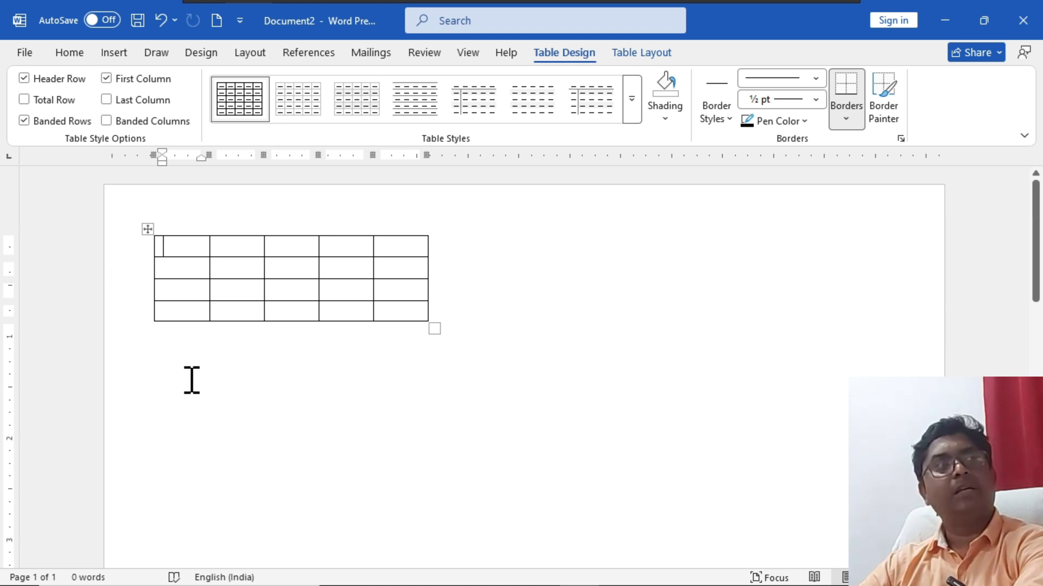
left_click(224, 349)
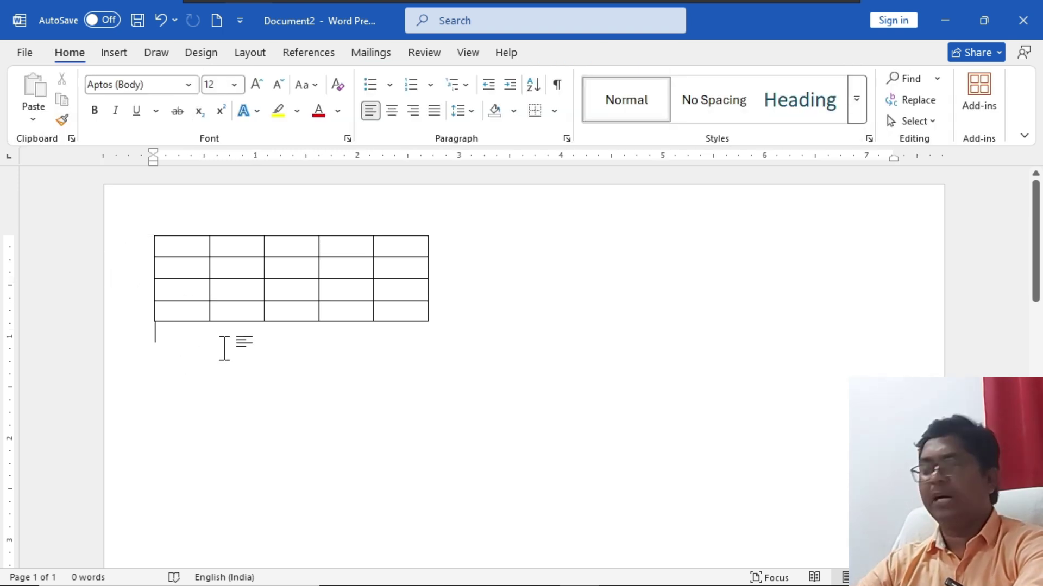
key("Return")
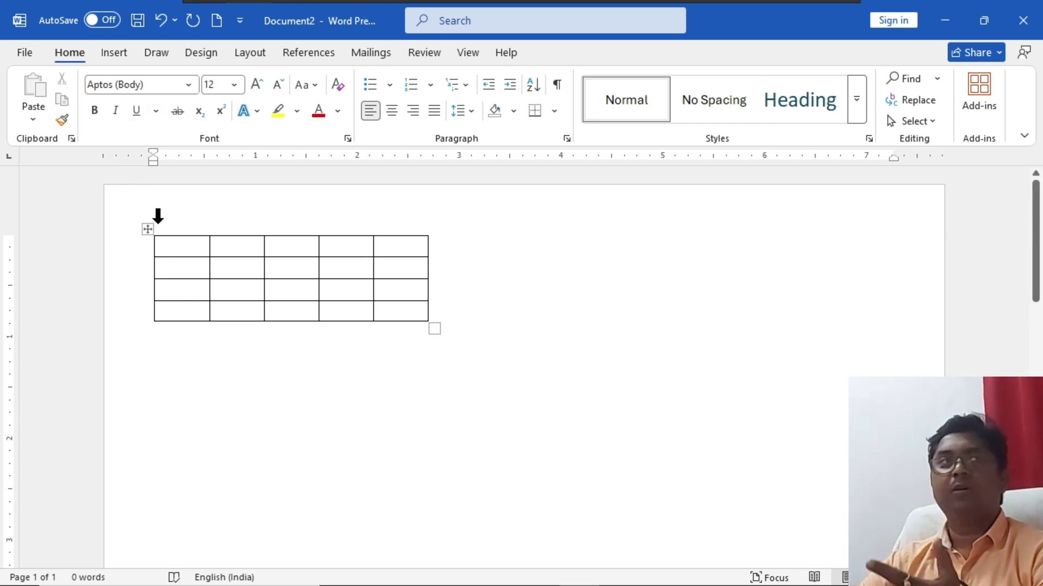
Step: Insert a second 5x4 table below the blank paragraph and narrow it to about 3.1 inches wide
left_click(121, 52)
left_click(131, 89)
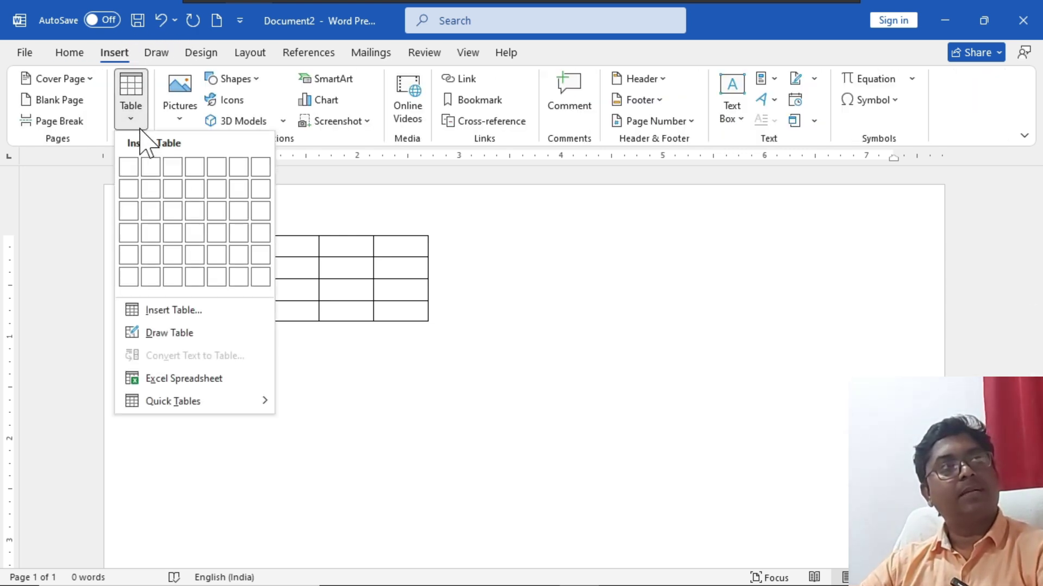
left_click(205, 240)
left_click_drag(897, 453, 474, 451)
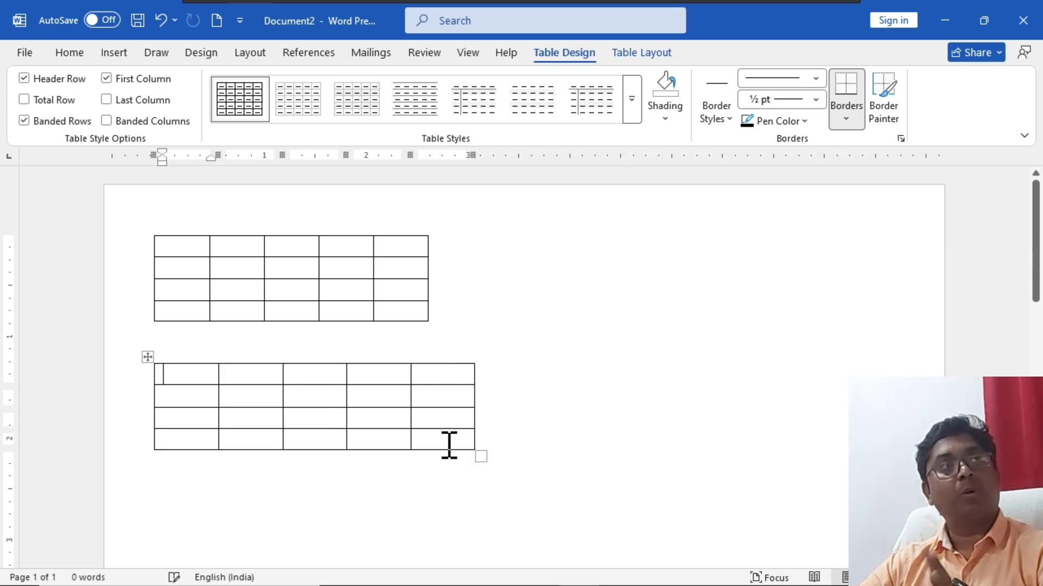
Step: Set the upper table's text wrapping to Around and enable Allow overlap alongside Move with text in its positioning options
left_click(335, 304)
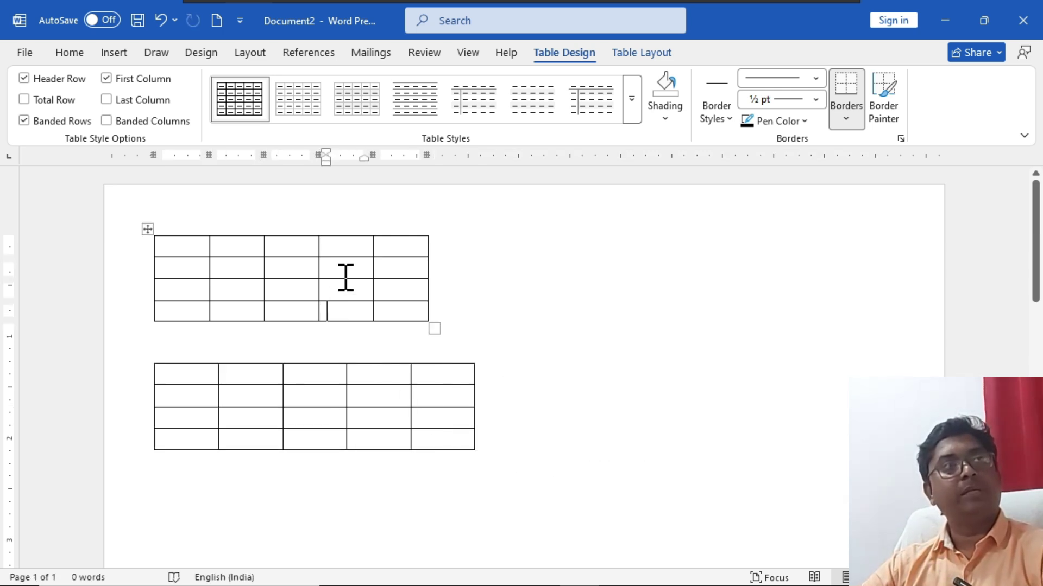
left_click(658, 55)
left_click(57, 121)
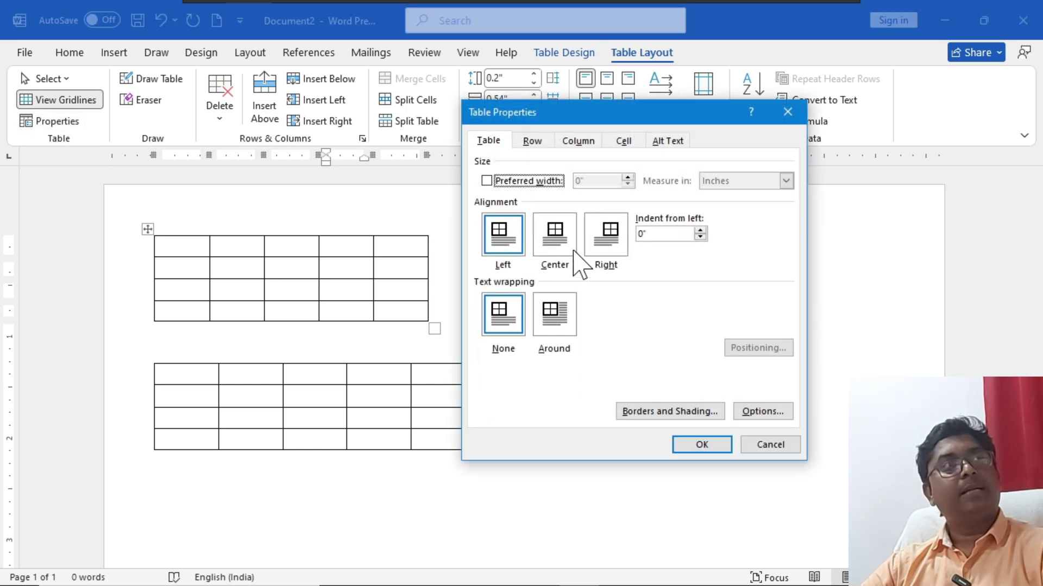
left_click(553, 328)
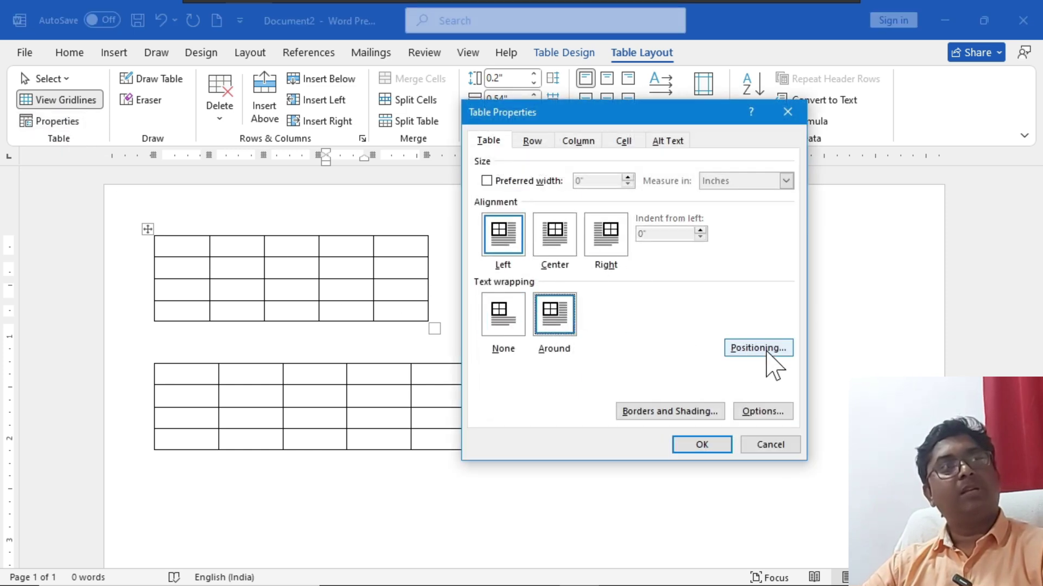
left_click(767, 350)
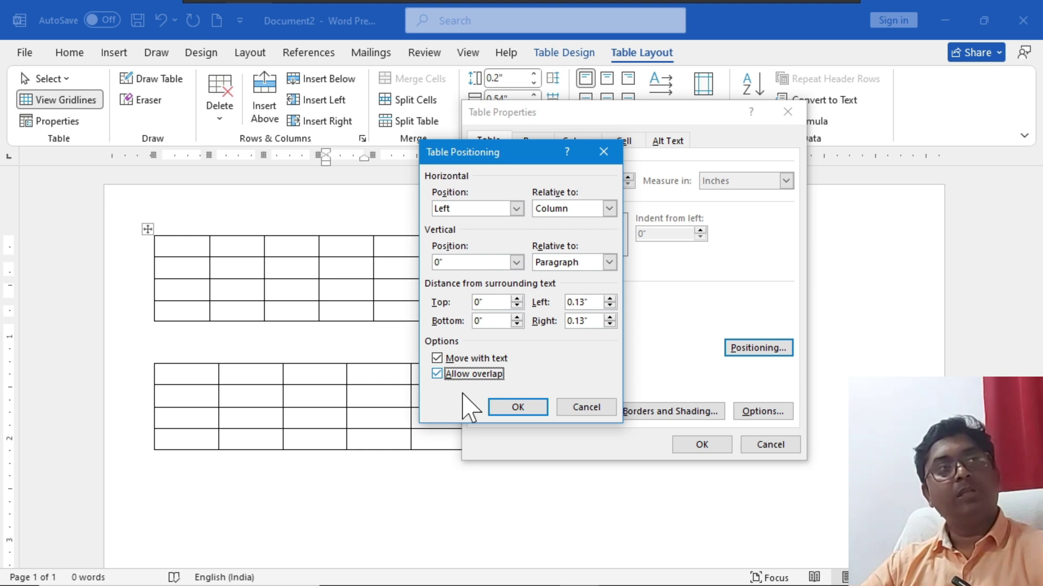
left_click(516, 410)
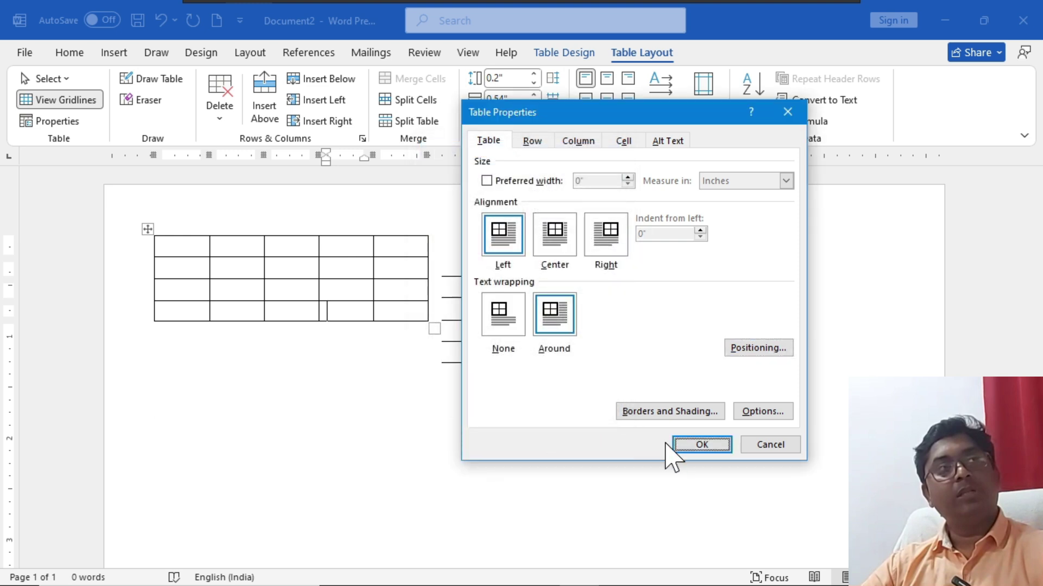
left_click(690, 446)
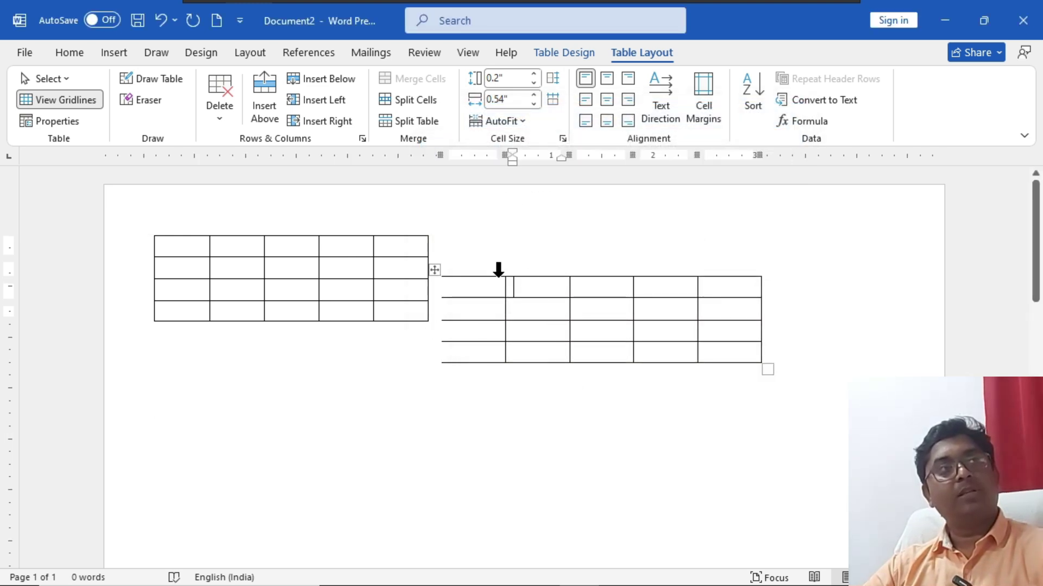
Step: Move the second table down until its upper-left corner overlaps the first table's lower-right corner, and check its text-wrap positioning options
left_click_drag(434, 271, 421, 412)
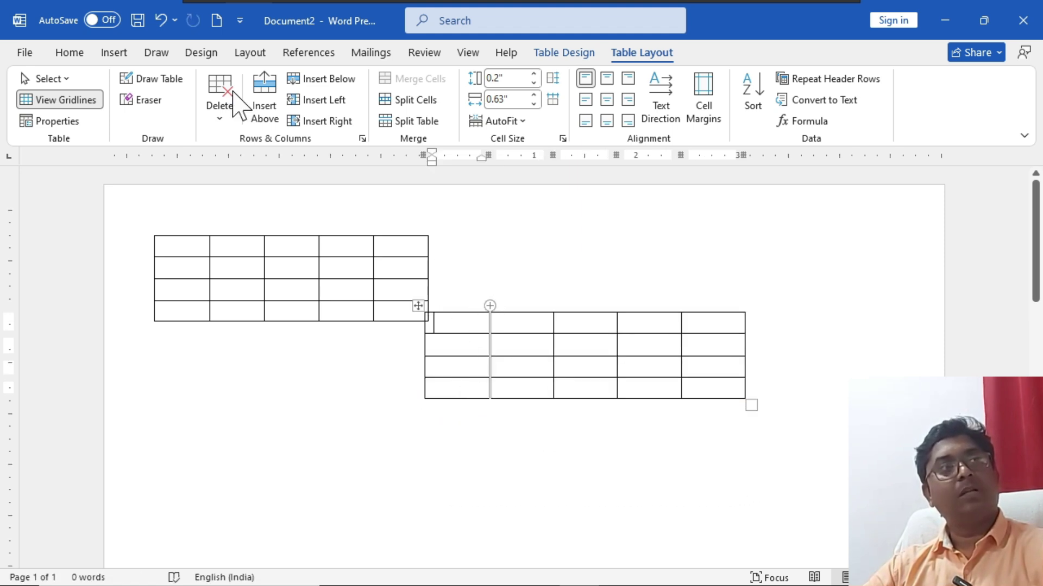
left_click(71, 120)
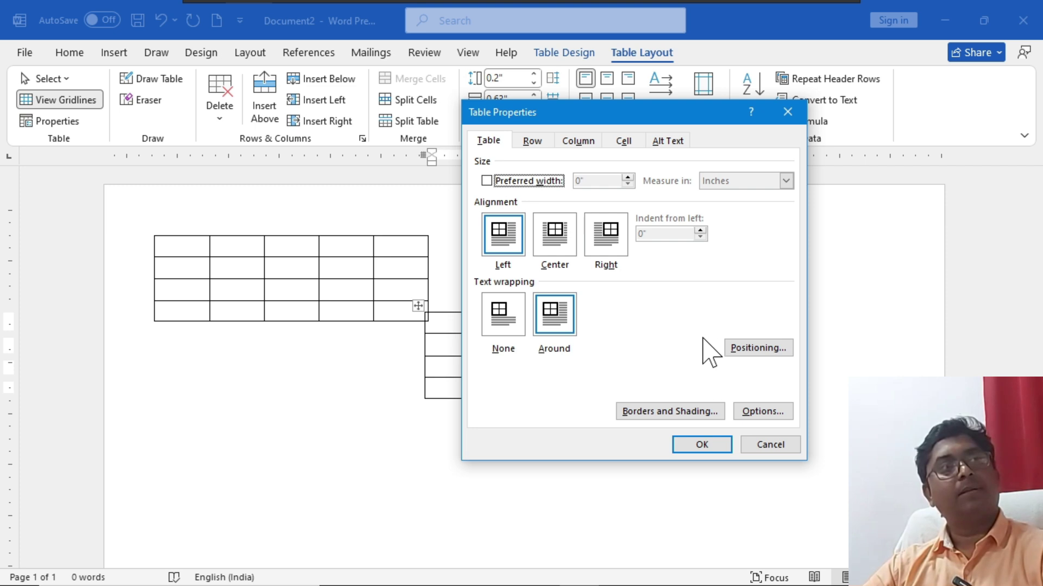
left_click(737, 350)
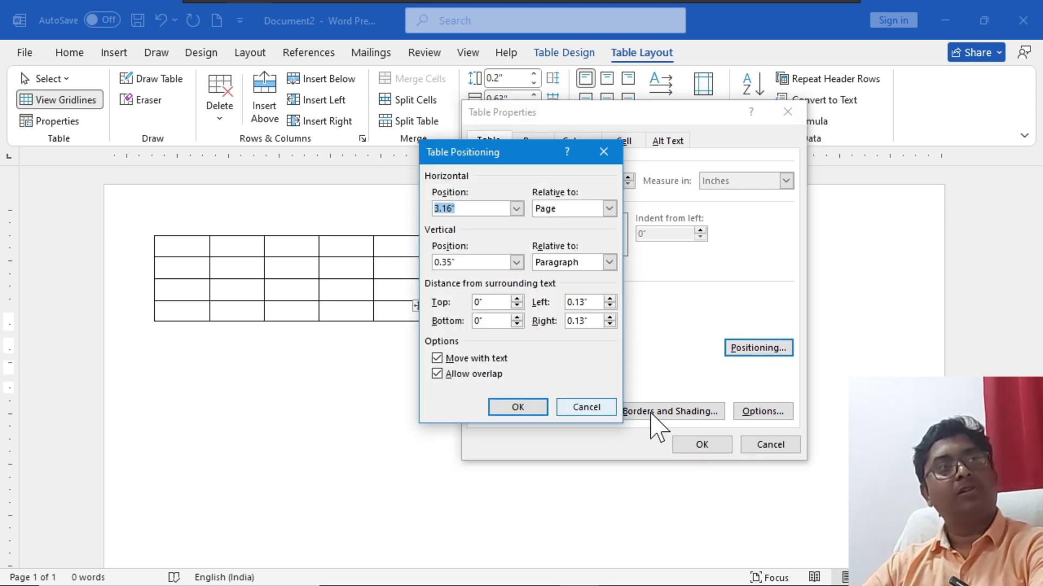
left_click(522, 408)
left_click(685, 449)
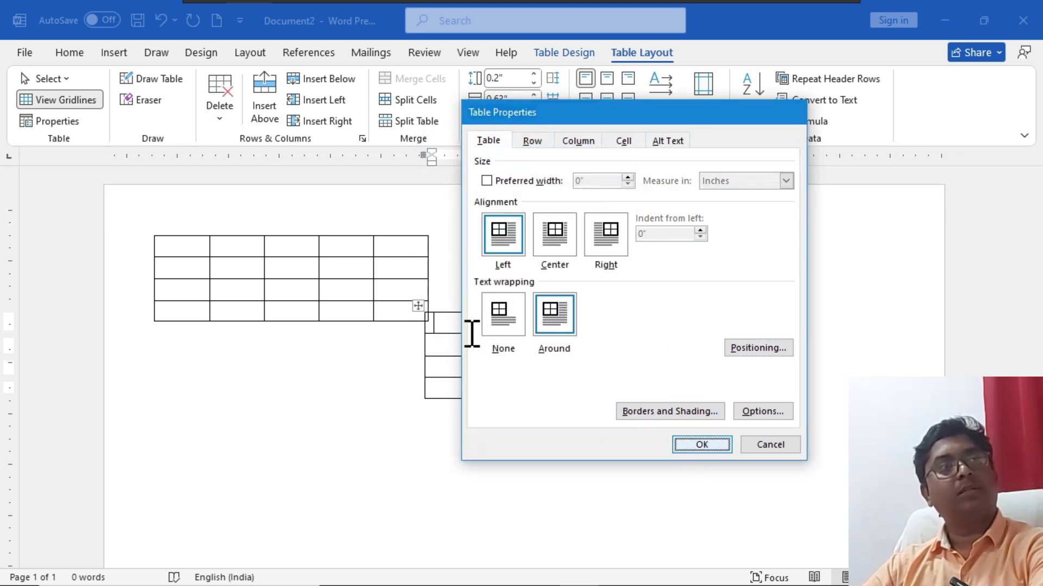
Step: Check the first table's positioning options and move the second table well below the first one, clear of any overlap
left_click(358, 289)
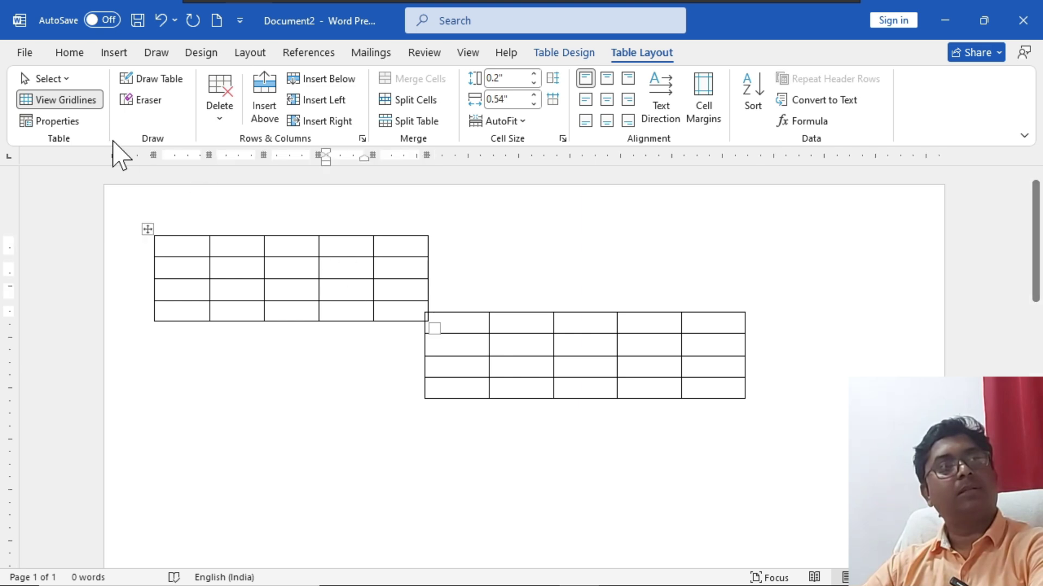
left_click(70, 123)
left_click(734, 346)
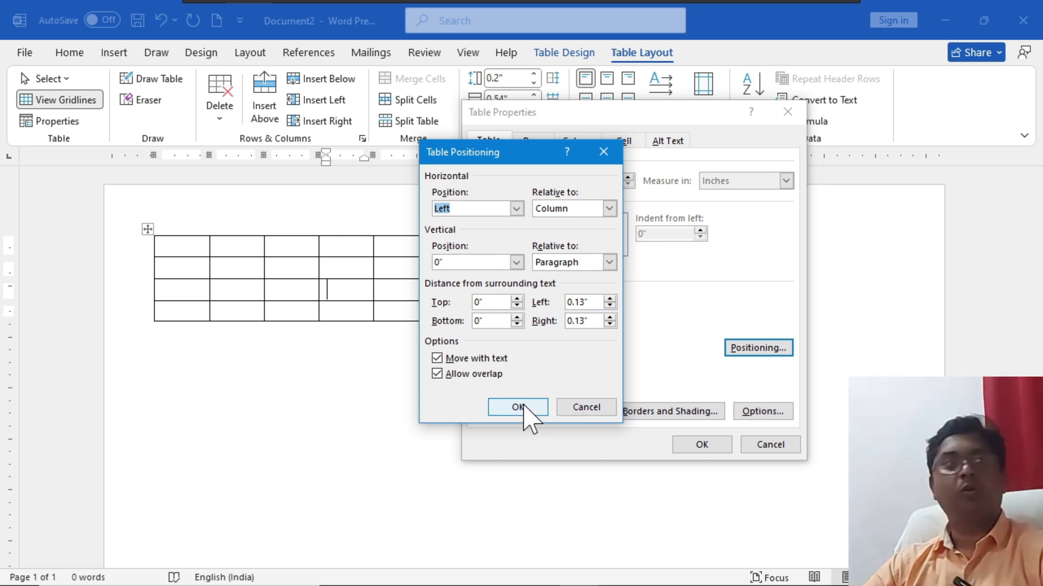
left_click(522, 409)
left_click(701, 445)
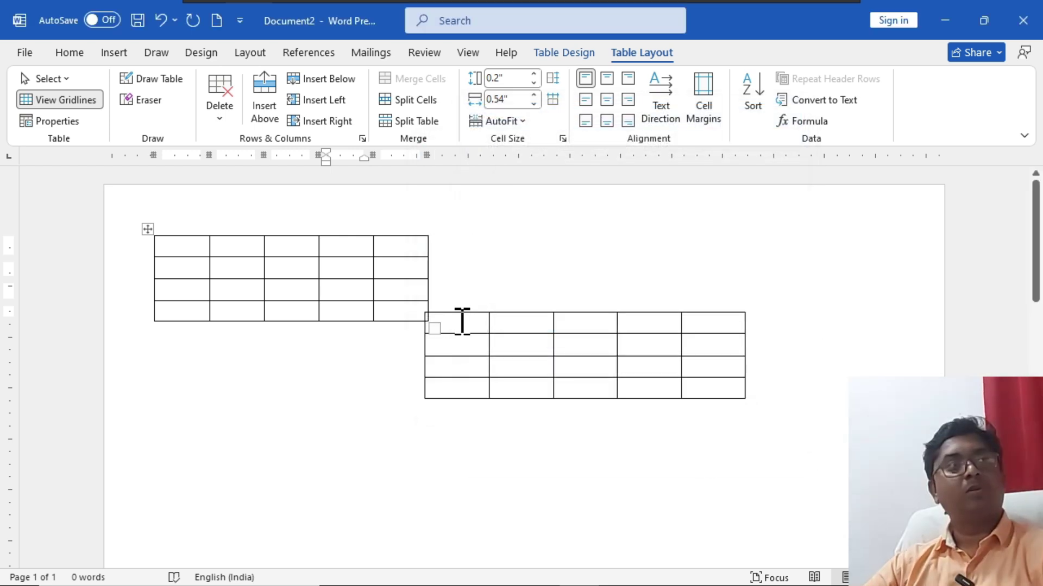
left_click_drag(419, 307, 352, 462)
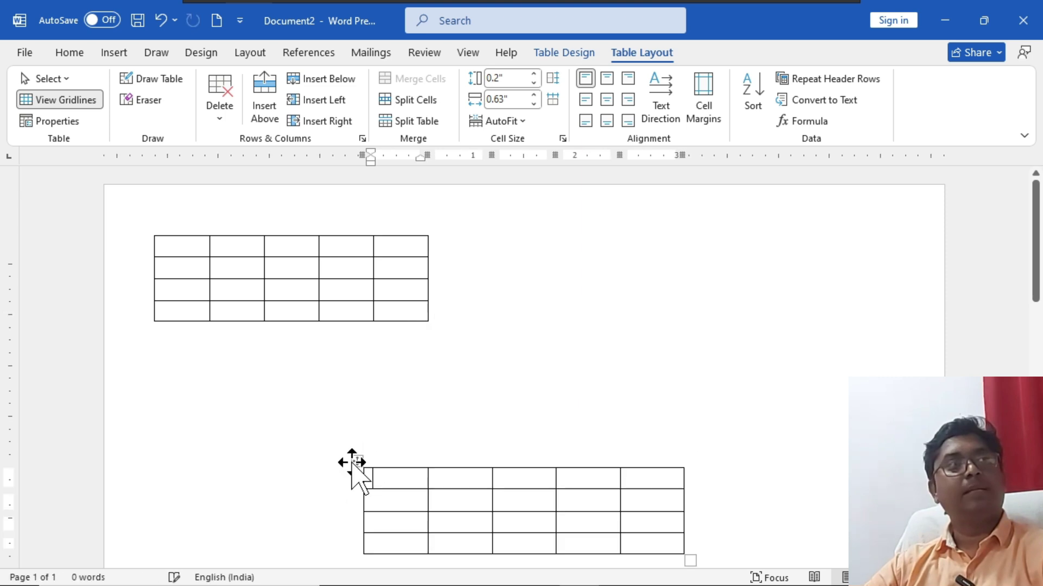
Step: Move the upper table toward the middle of the page and place the lower table so that it overlaps it
left_click(171, 242)
left_click_drag(145, 228, 378, 256)
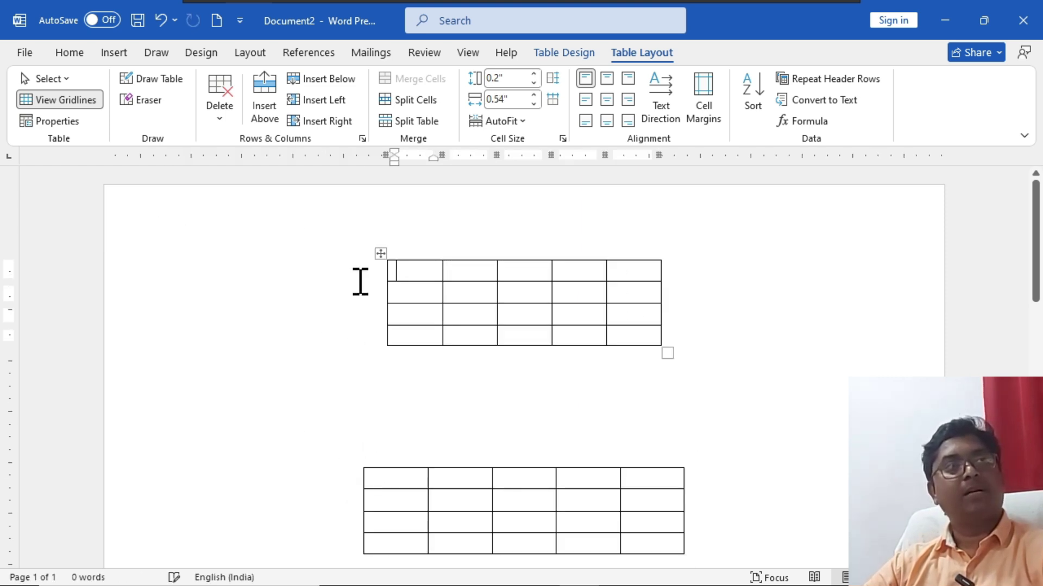
left_click(405, 463)
left_click(400, 492)
left_click_drag(357, 463, 340, 285)
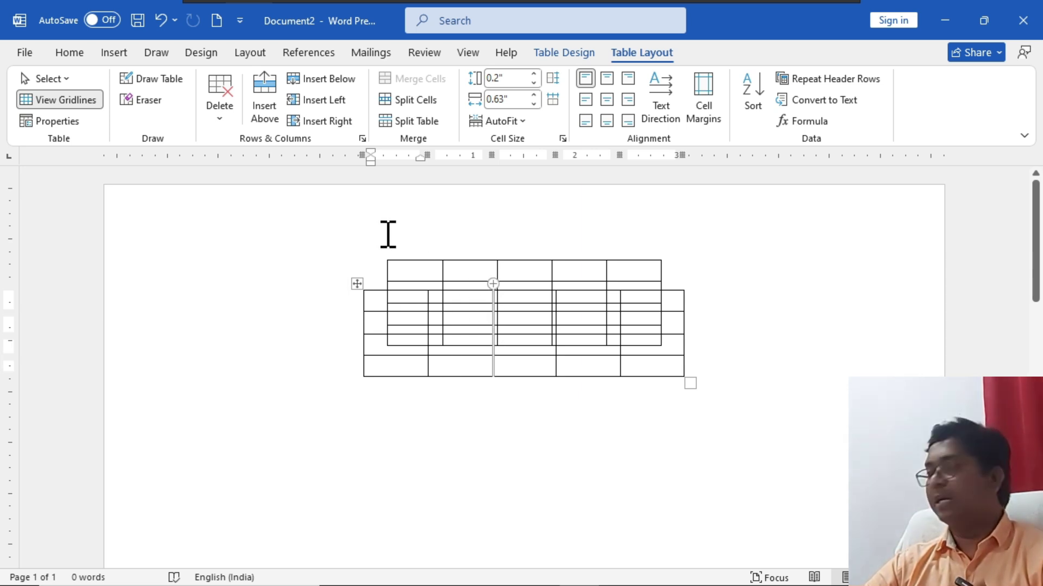
Step: Nest the overlapping table inside a second-column cell of the other table
left_click_drag(359, 282, 483, 305)
left_click(441, 419)
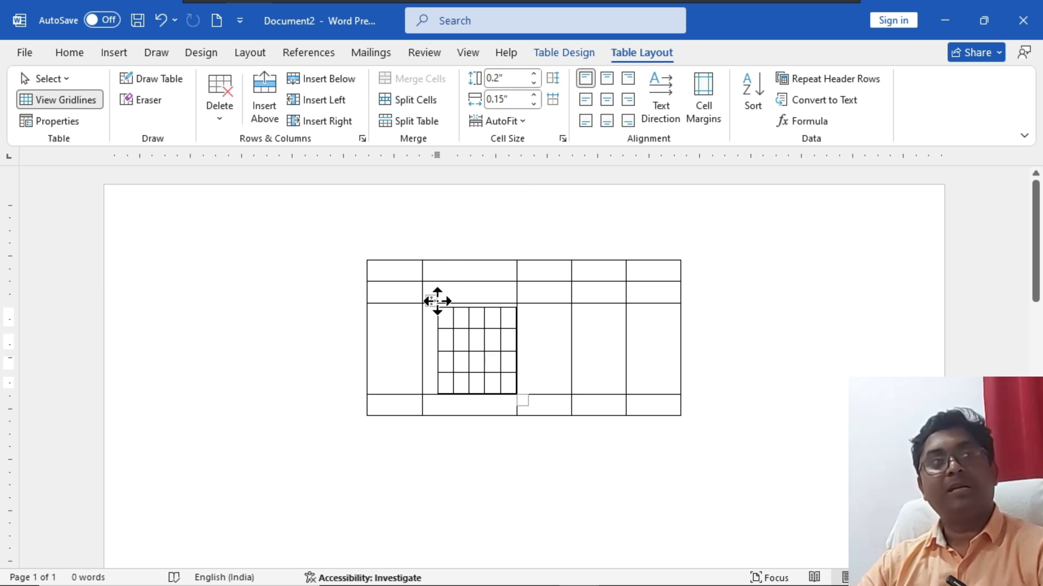
Step: Take the nested table out of its cell and try to lay it over the wider table
left_click_drag(456, 323, 378, 230)
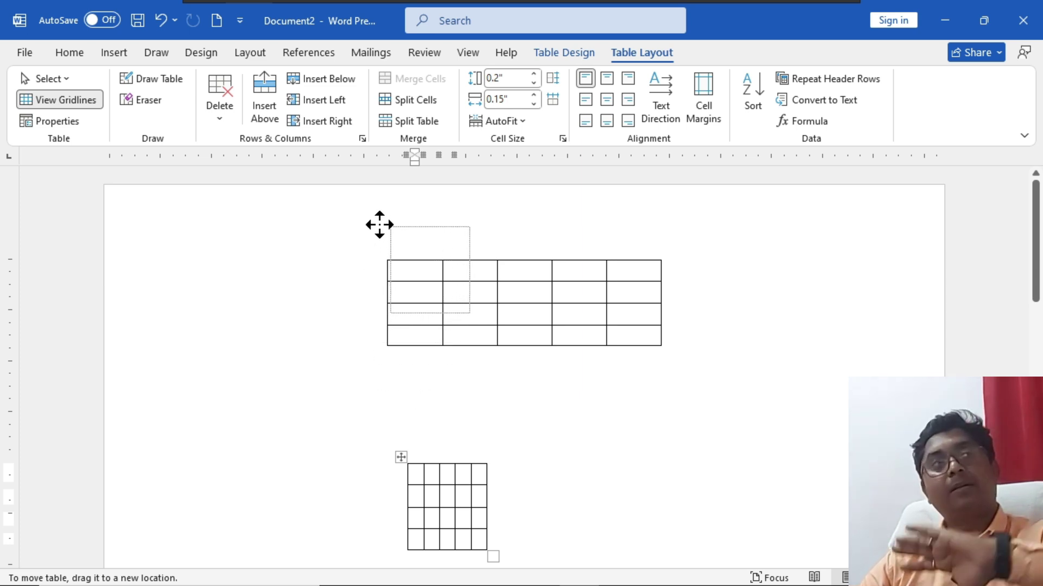
left_click_drag(379, 225, 381, 225)
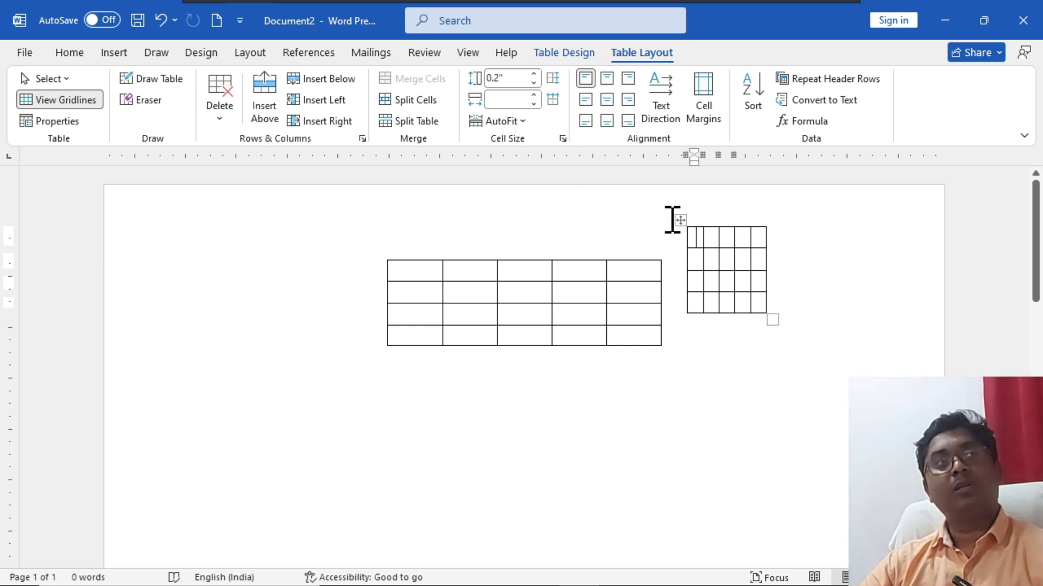
left_click_drag(681, 220, 577, 221)
mouse_move(684, 248)
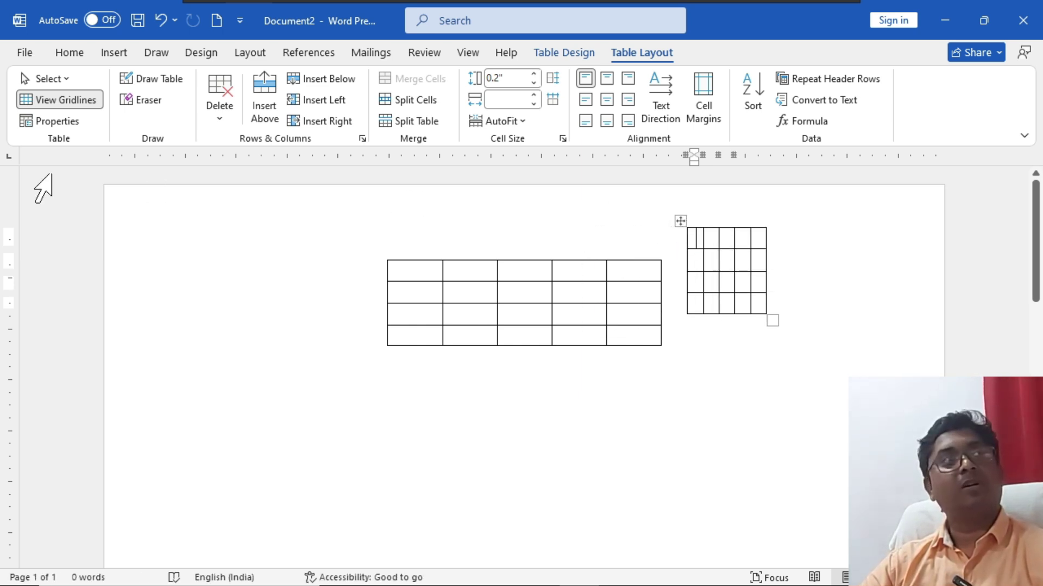
Step: Turn on Allow overlap in the narrow table's positioning settings
left_click(48, 121)
left_click(757, 348)
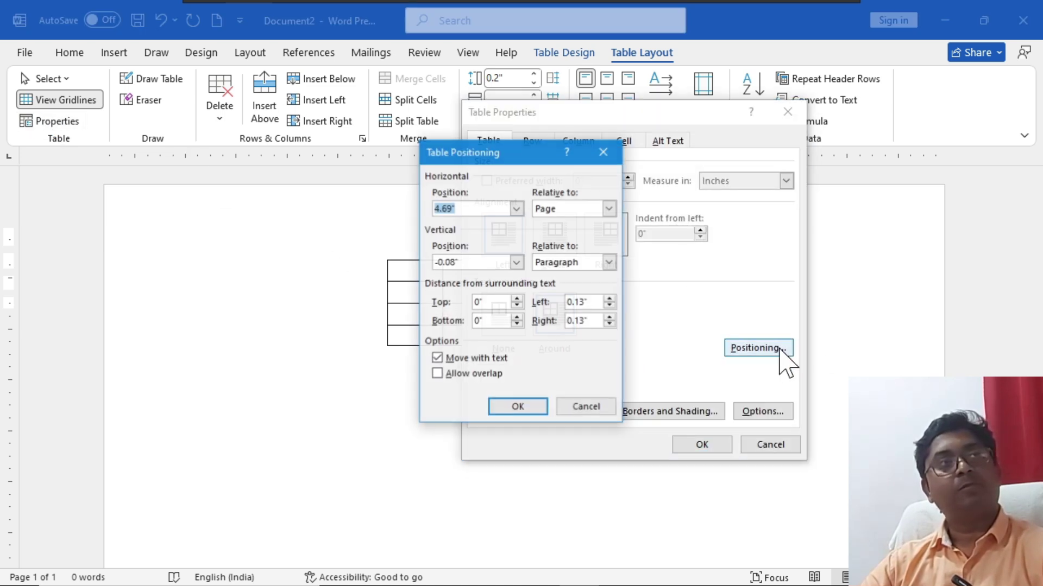
left_click(451, 375)
left_click(517, 410)
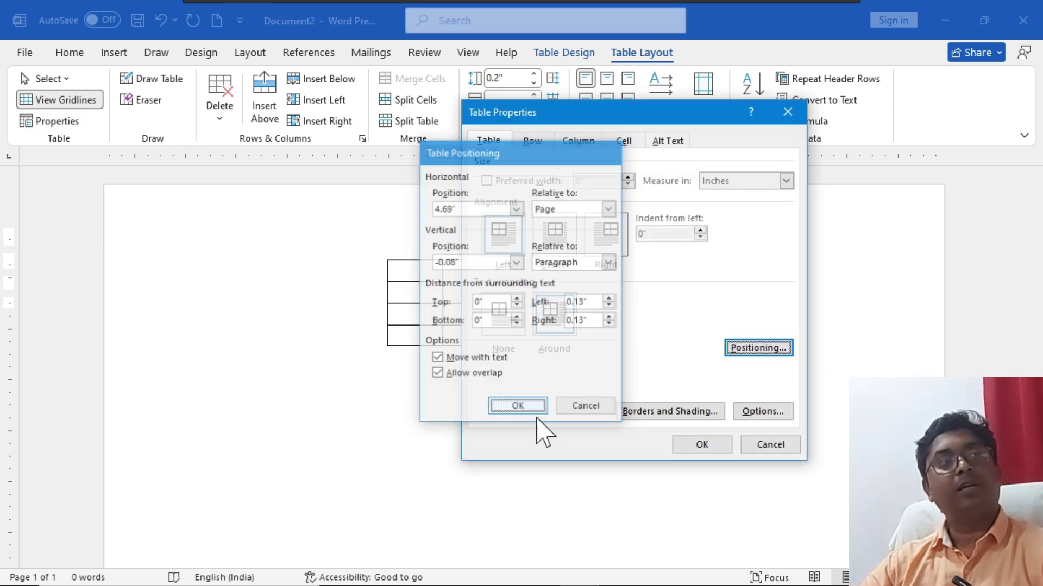
left_click(690, 446)
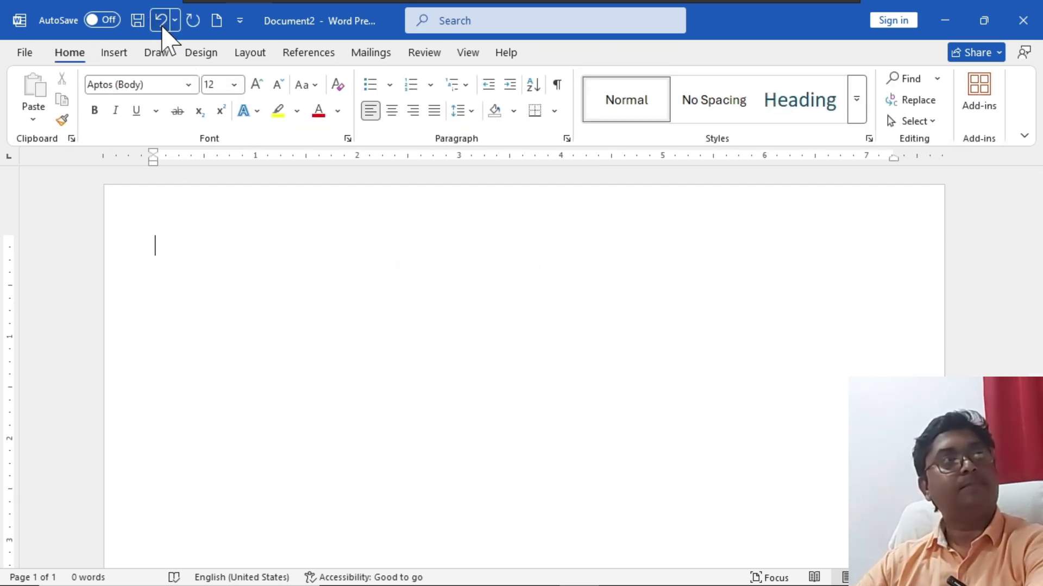
Step: Insert a table with five columns and five rows in the blank document
left_click(118, 55)
left_click(134, 128)
left_click(217, 261)
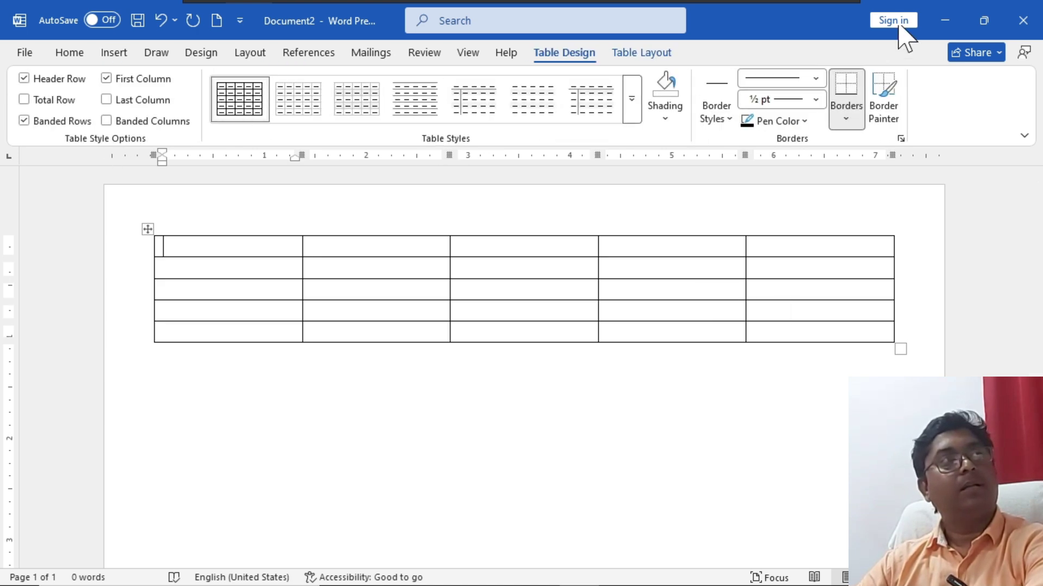
Step: Set the table's text wrapping to Around in its properties and review the positioning settings
left_click(641, 52)
left_click(64, 121)
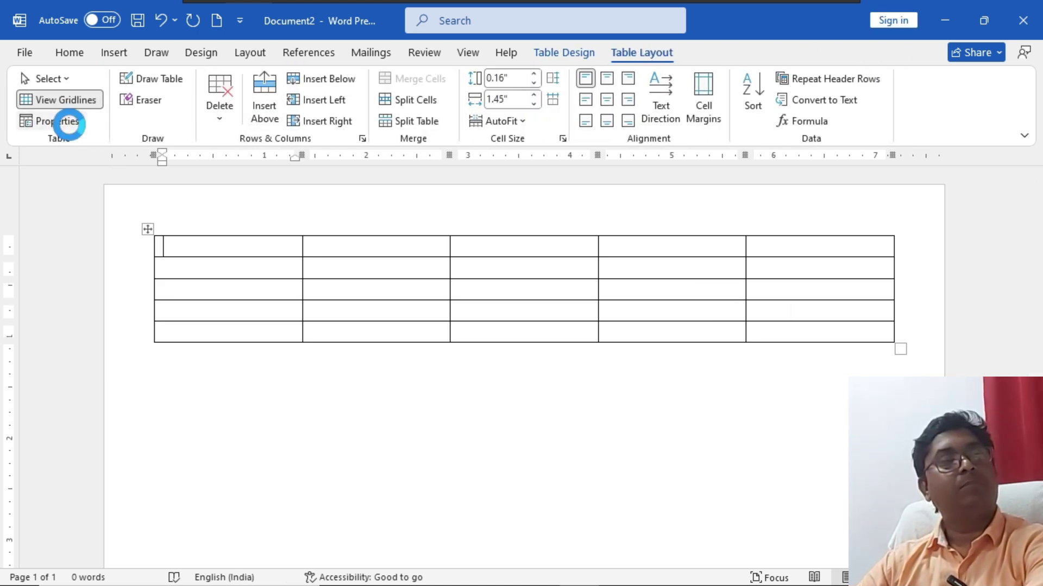
left_click(569, 319)
left_click(755, 360)
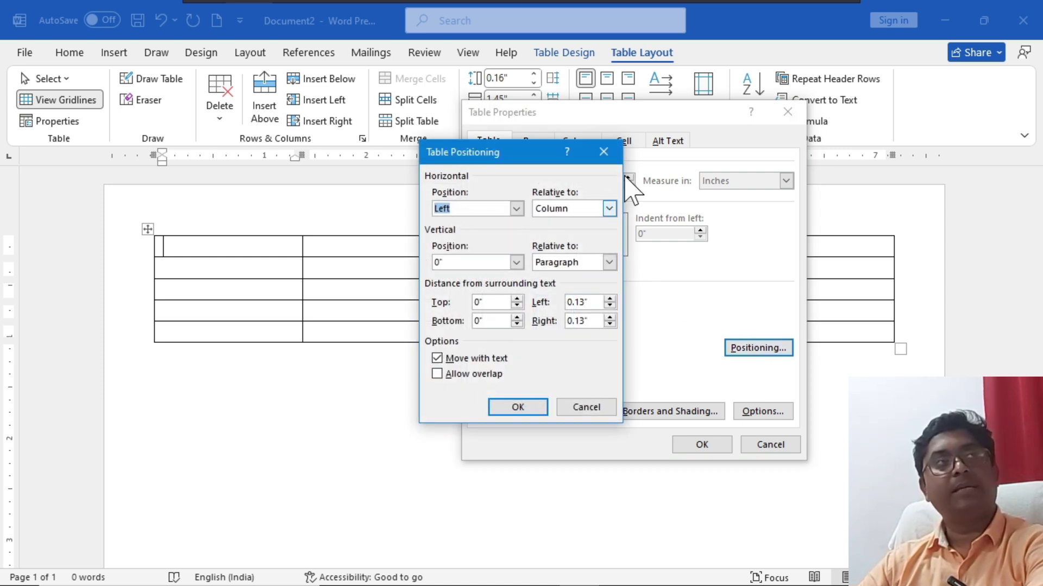
left_click(603, 152)
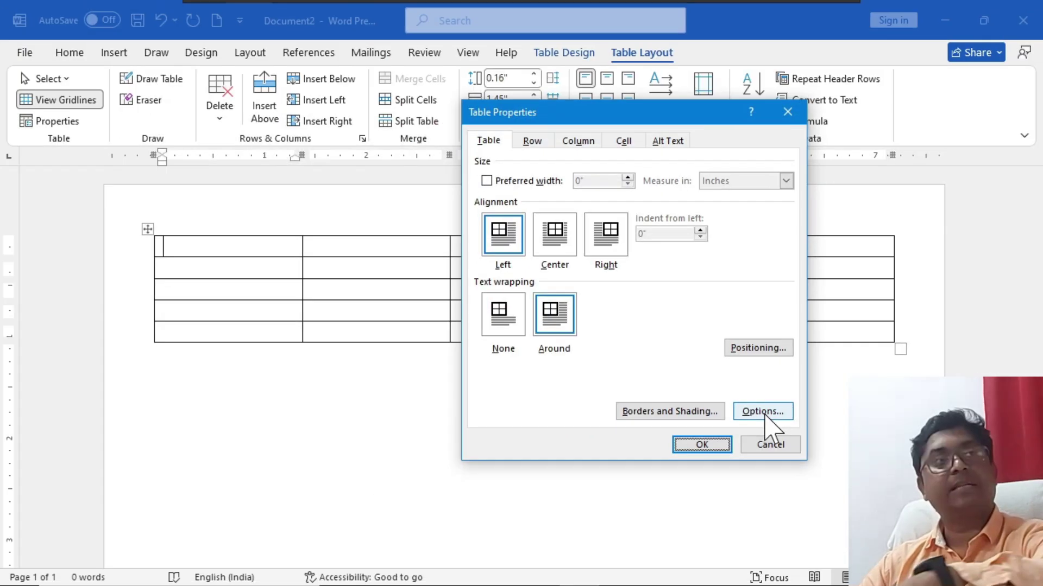
Step: Review the table options for default cell margins, cell spacing and automatic resizing, and discard the property changes
left_click(764, 415)
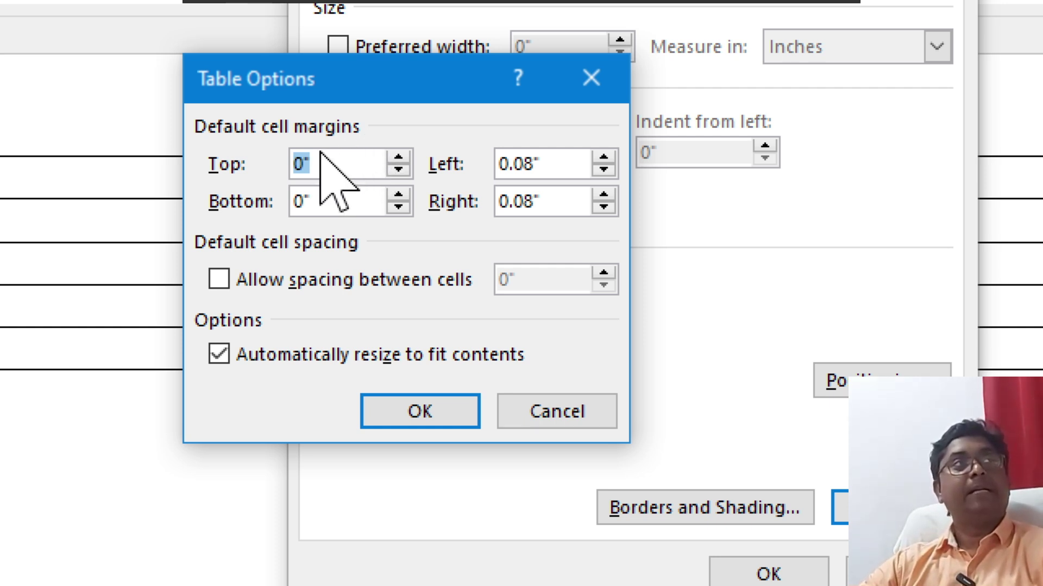
left_click(553, 415)
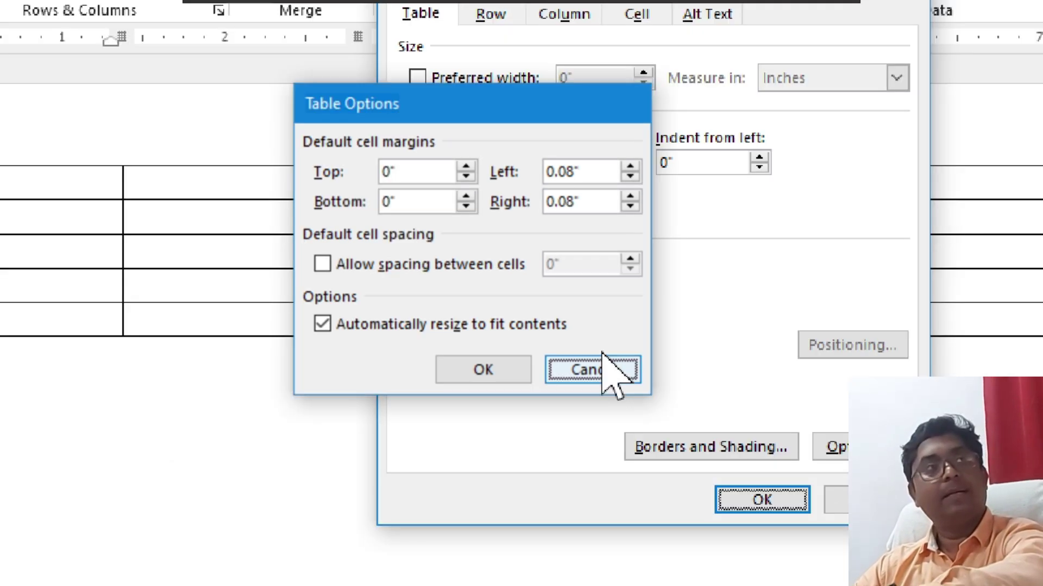
left_click(562, 398)
left_click(770, 443)
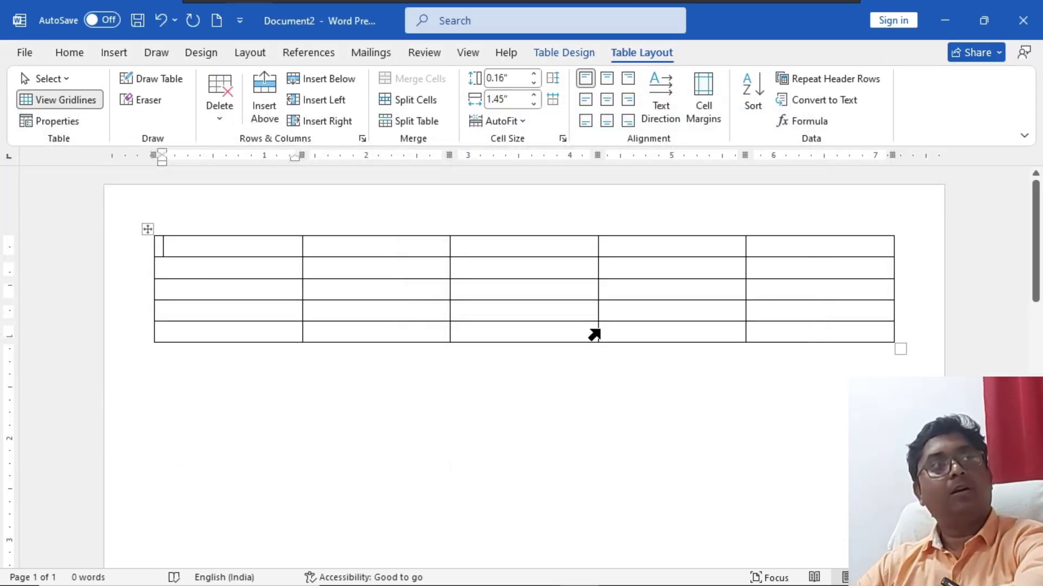
Step: Enlarge the whole table to about 7.5" wide with rows about 0.48" high, and enter "aaaaaa" in the first cell
left_click_drag(896, 338, 905, 375)
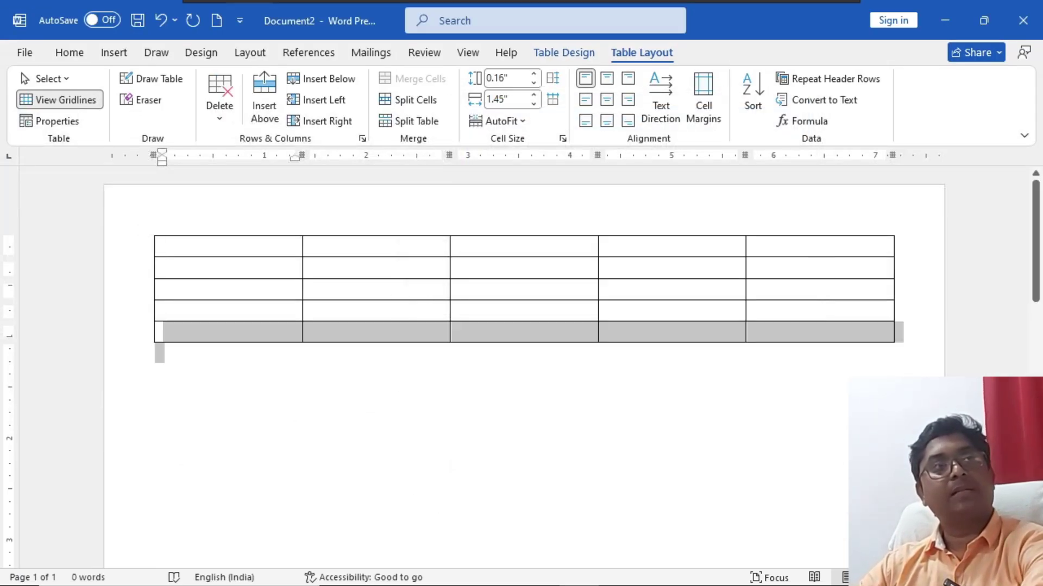
left_click(857, 312)
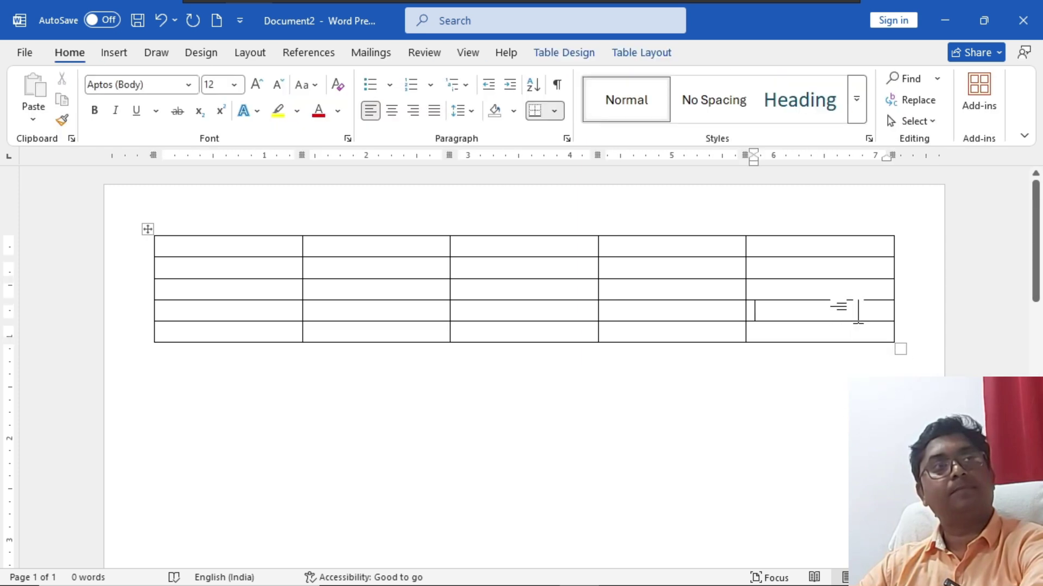
left_click_drag(901, 355, 918, 486)
type("aaaaaa")
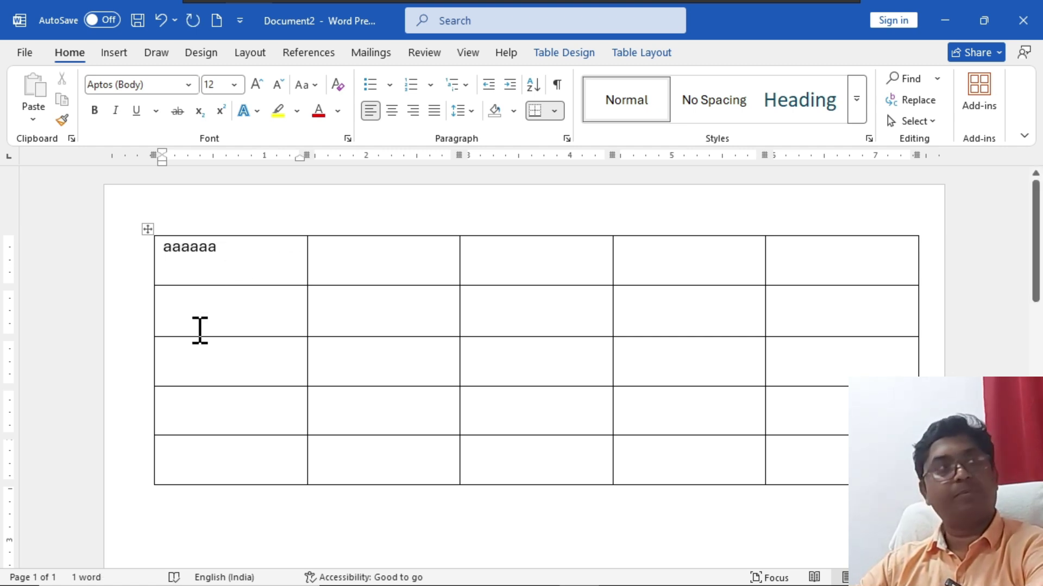
Step: Set the table's default top cell margin to 0.3" and undo that margin change
scroll(199, 330, "up", 10)
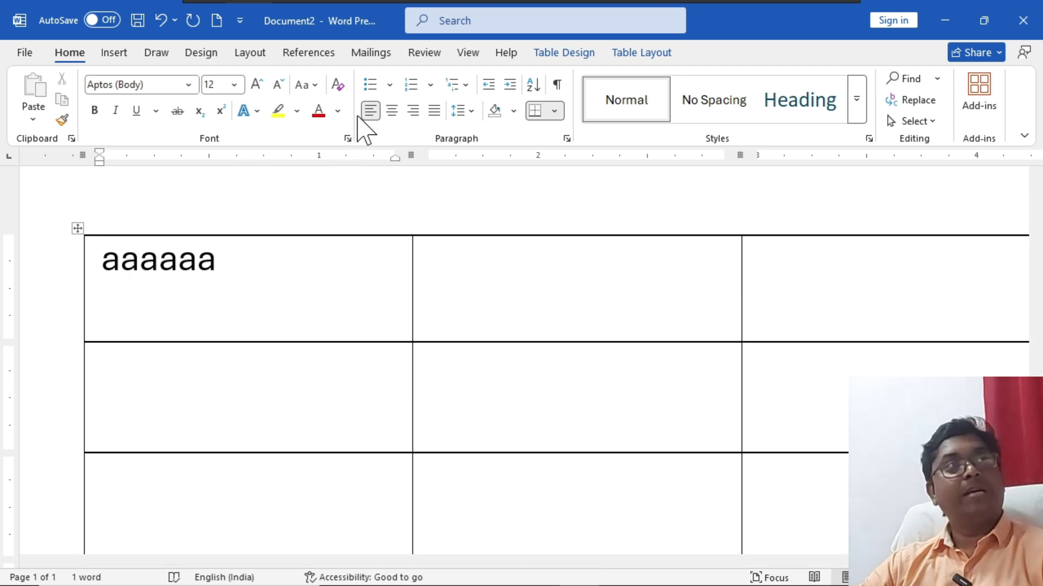
left_click(640, 54)
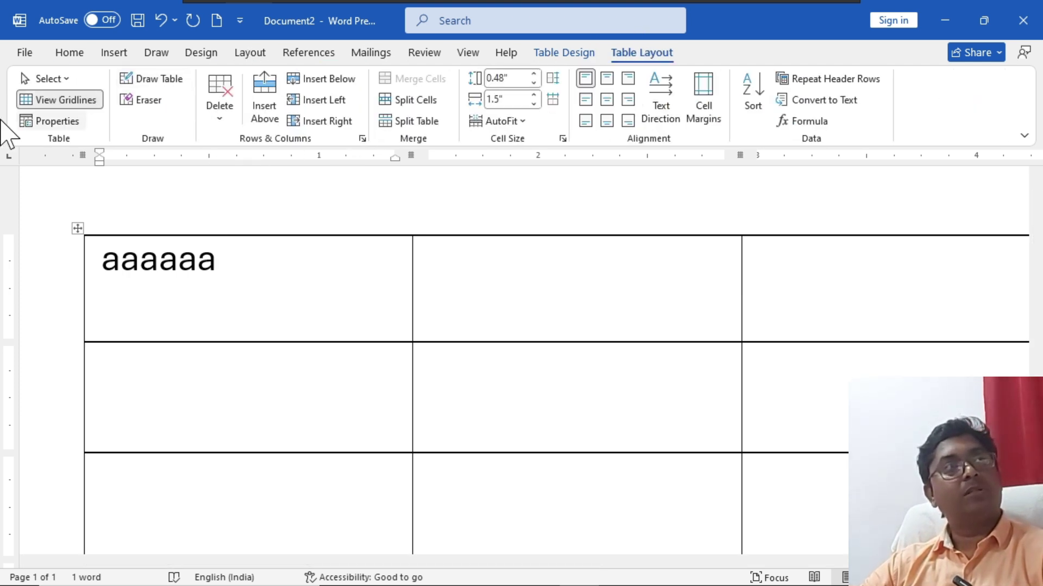
left_click(28, 121)
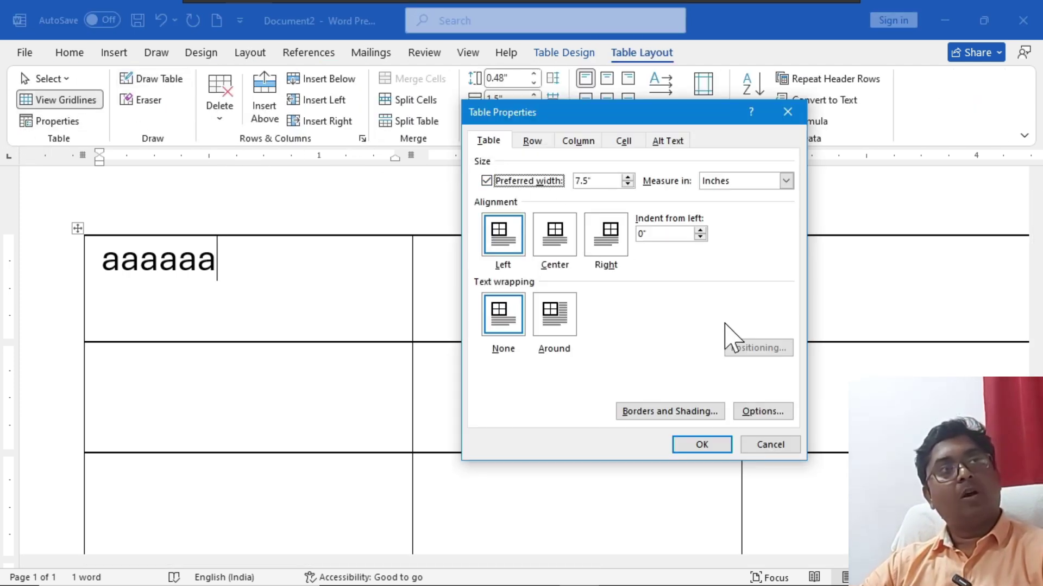
left_click(761, 414)
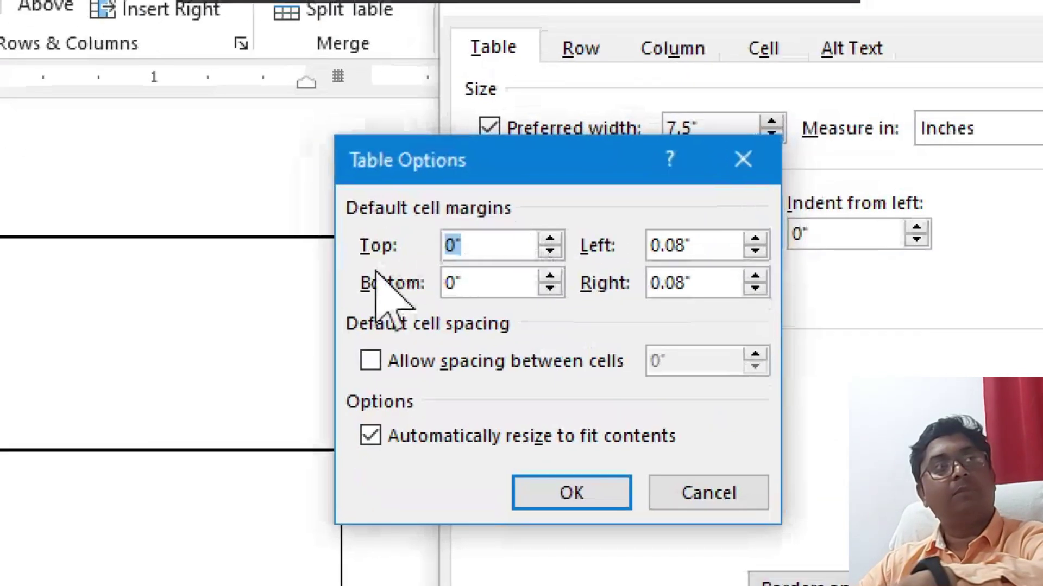
type("0.3")
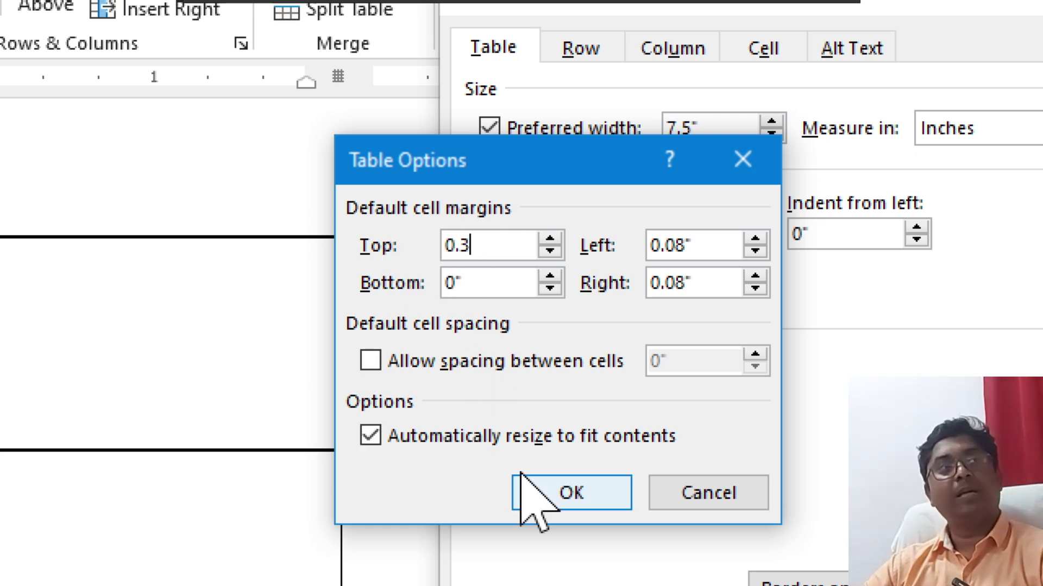
left_click(579, 489)
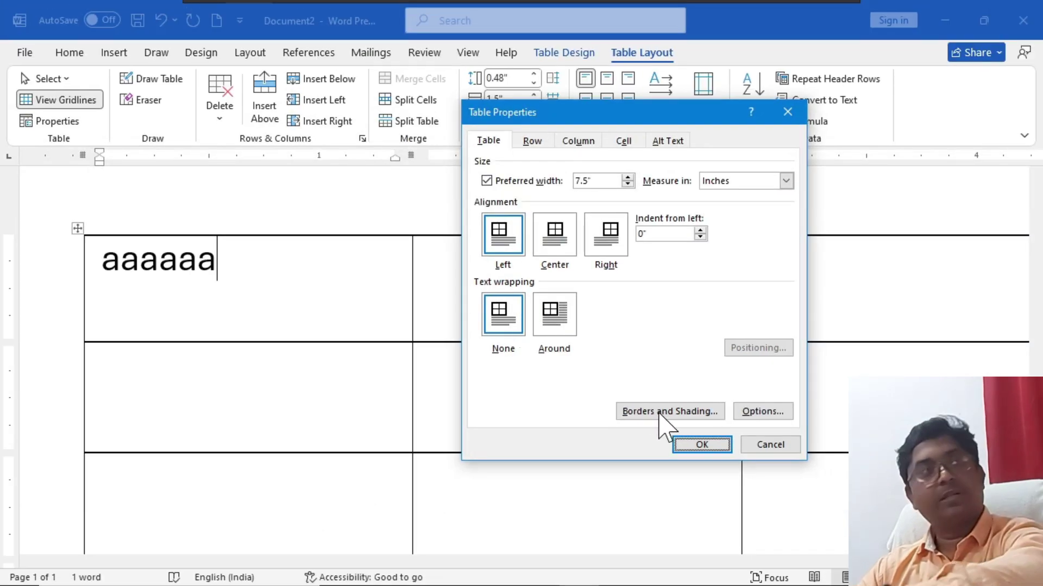
left_click(691, 446)
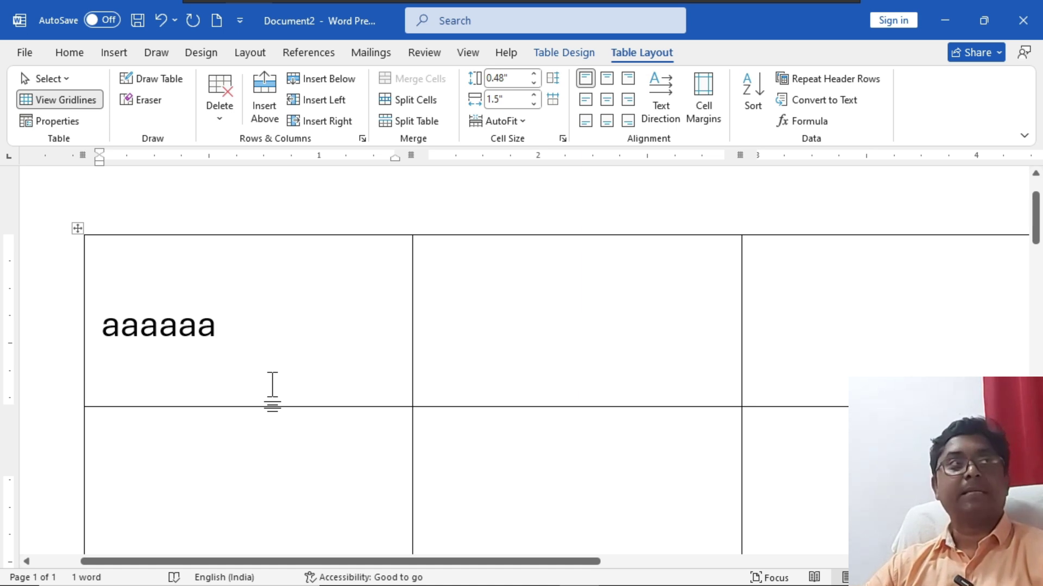
key("ctrl+z")
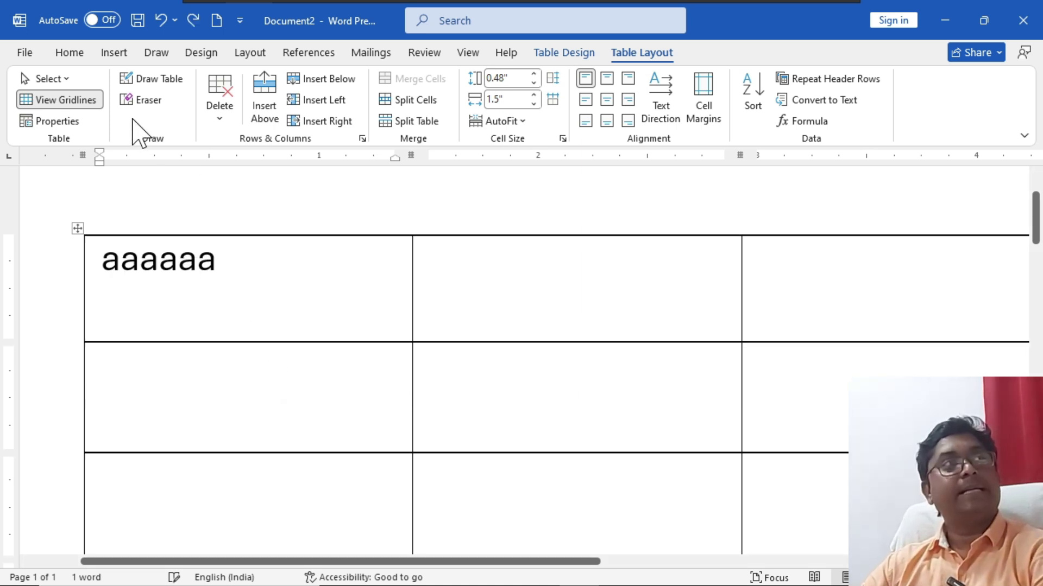
Step: Allow spacing between the table's cells with a value of 0.01"
left_click(77, 124)
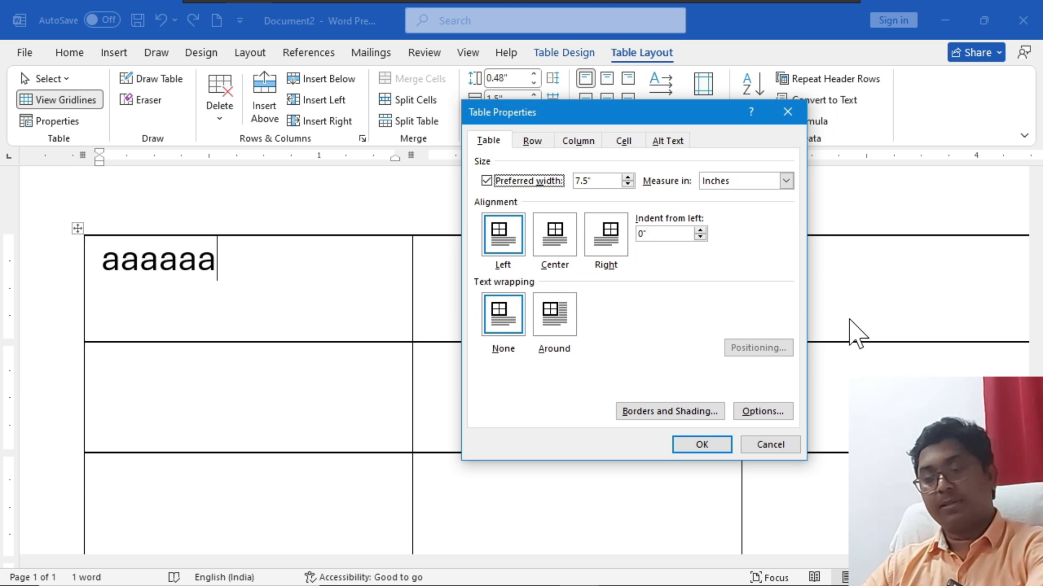
left_click(763, 413)
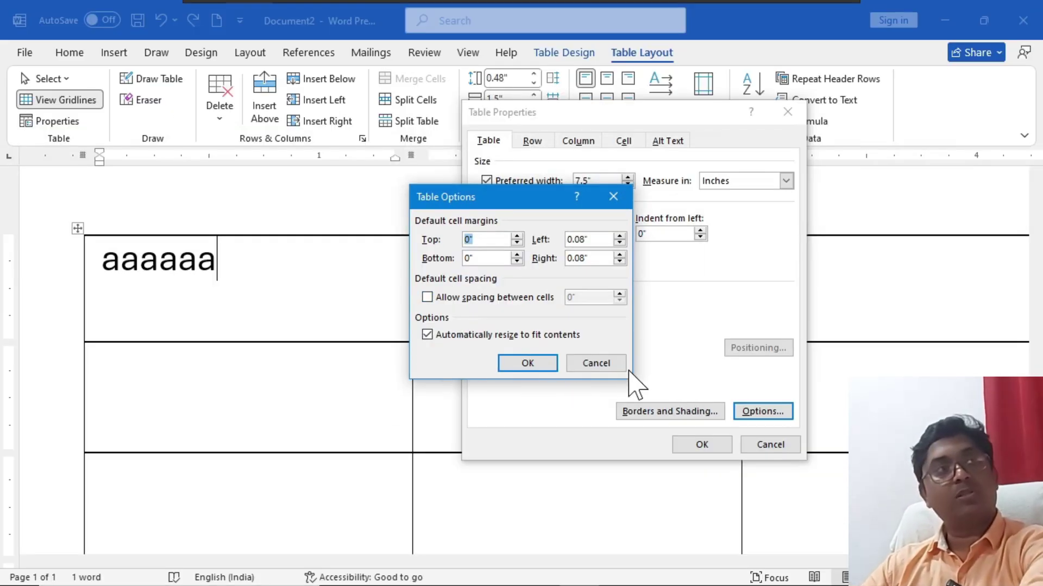
left_click(613, 365)
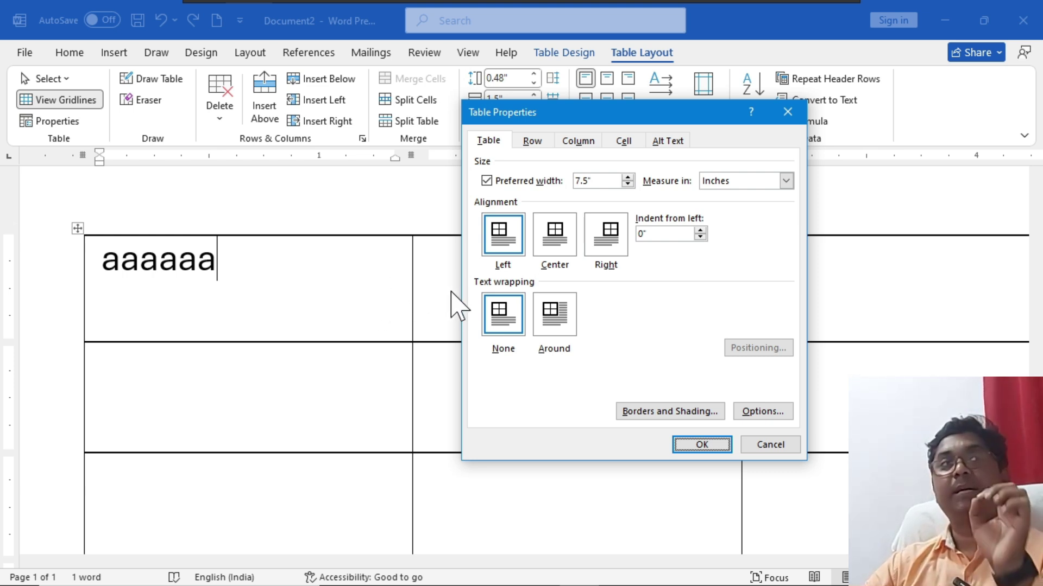
left_click(758, 411)
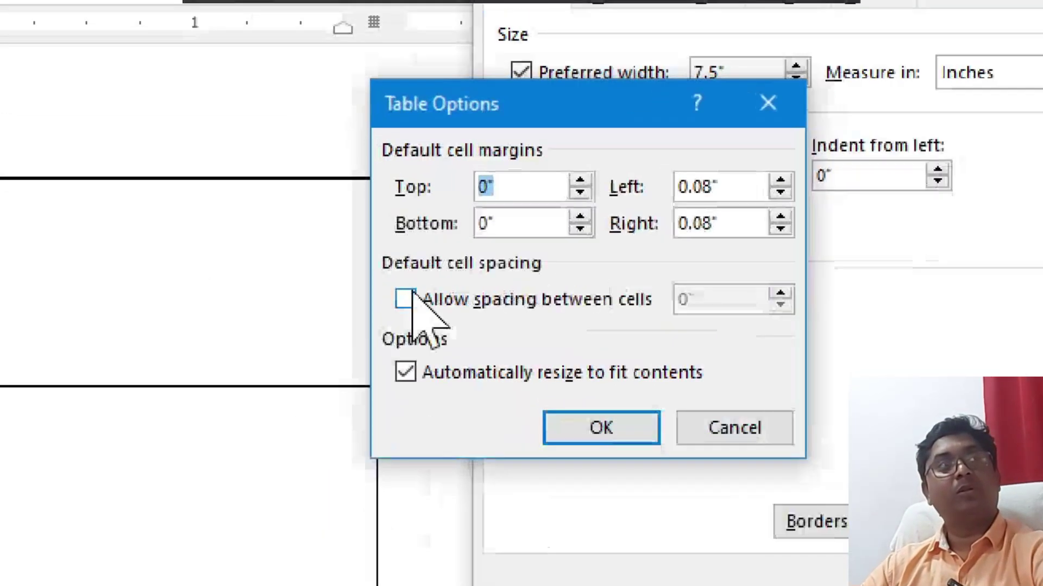
left_click(458, 303)
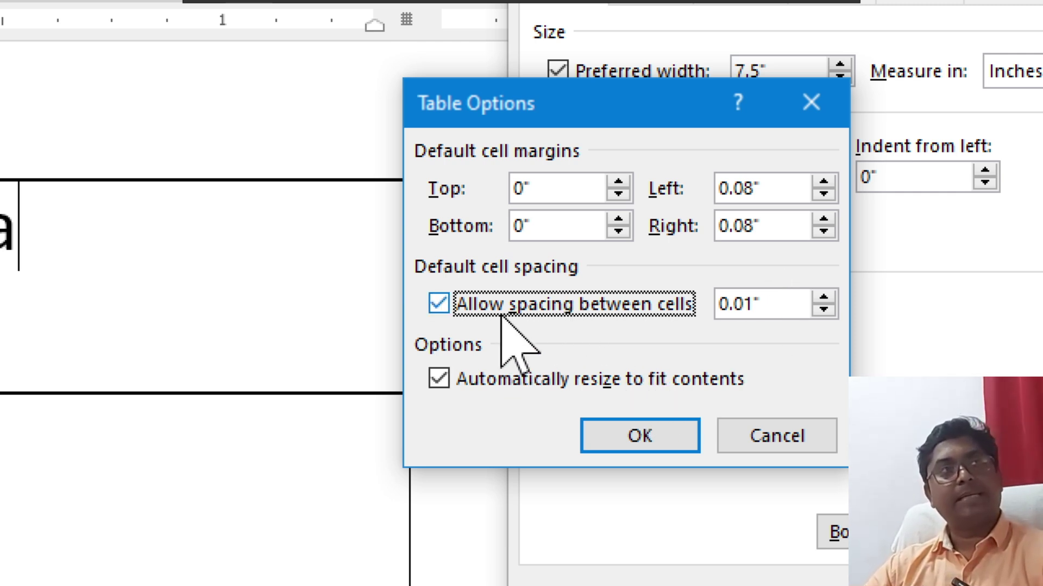
left_click(651, 432)
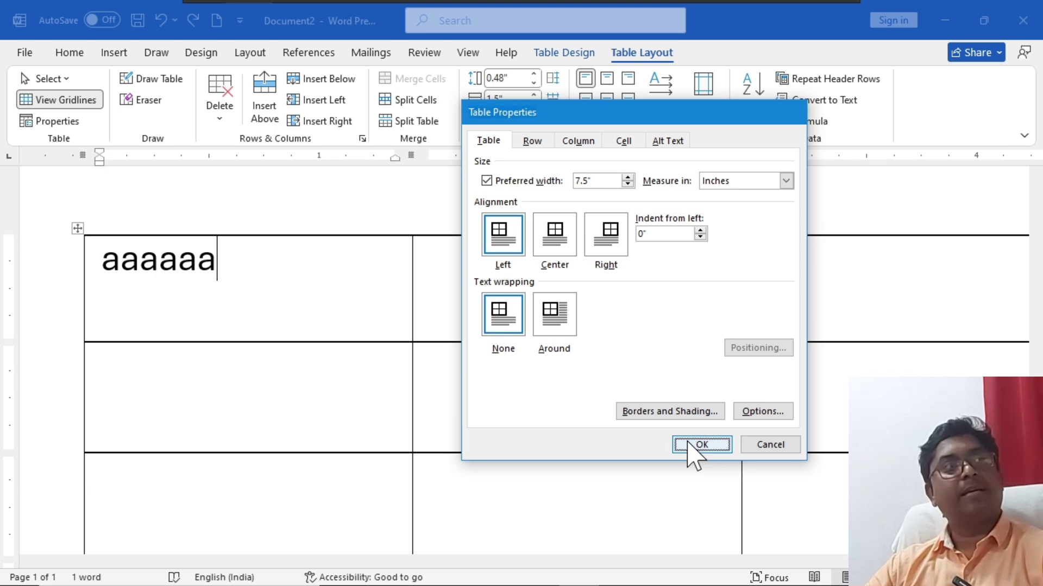
left_click(690, 445)
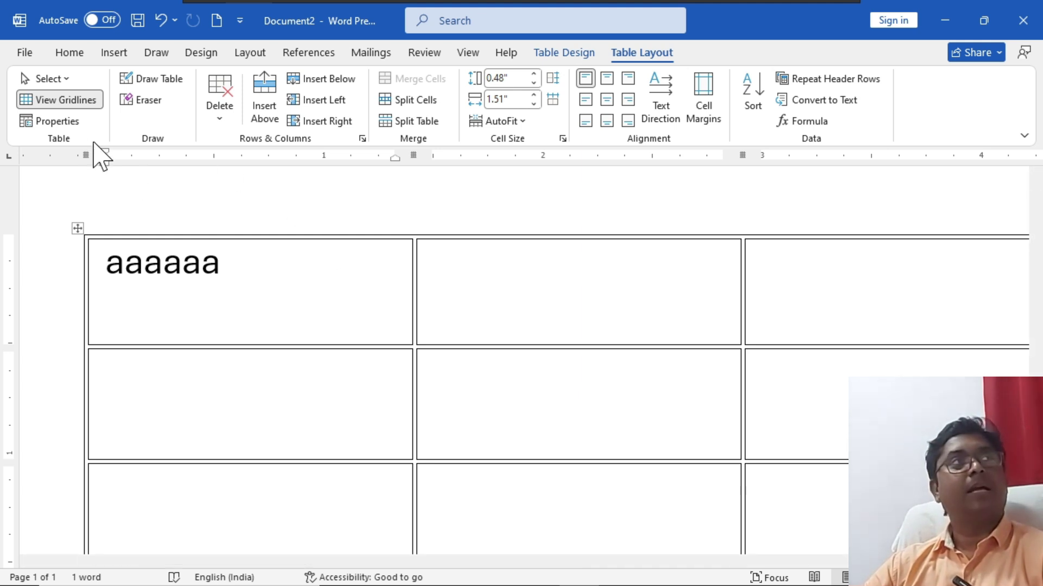
Step: Turn off spacing between cells in the table options and apply the change to the table
left_click(64, 122)
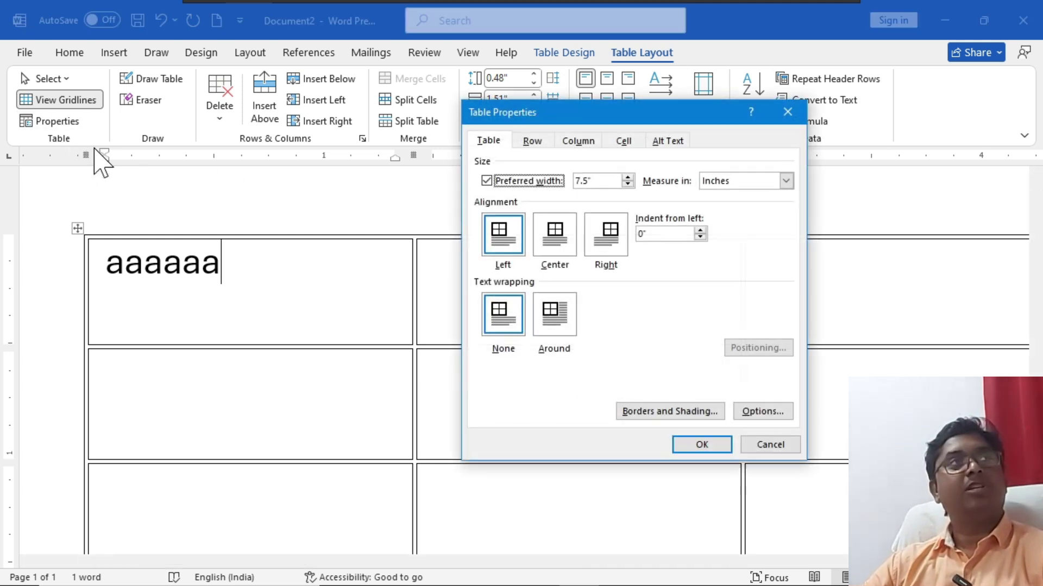
left_click(746, 405)
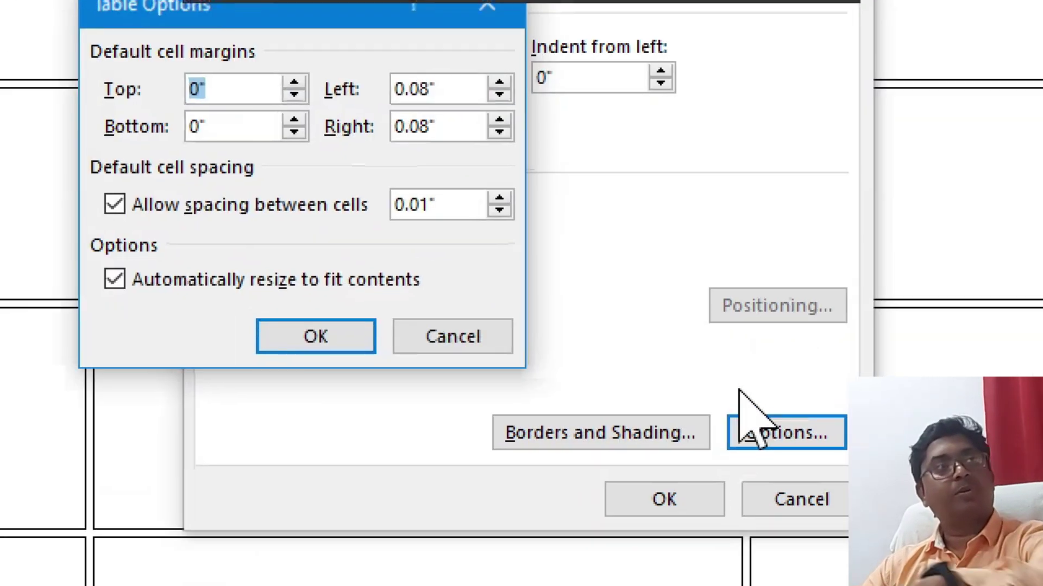
left_click(164, 205)
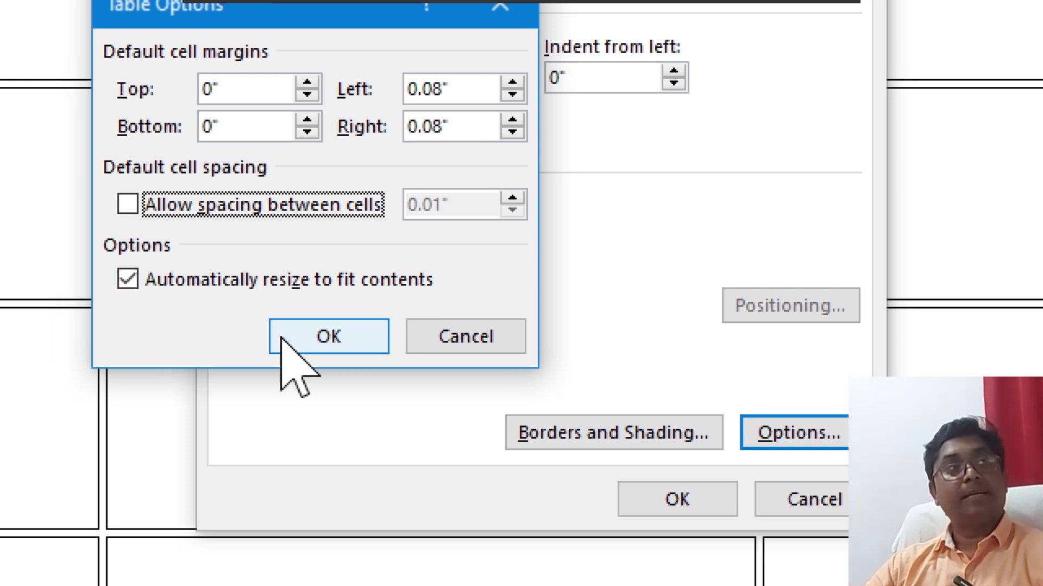
left_click(353, 339)
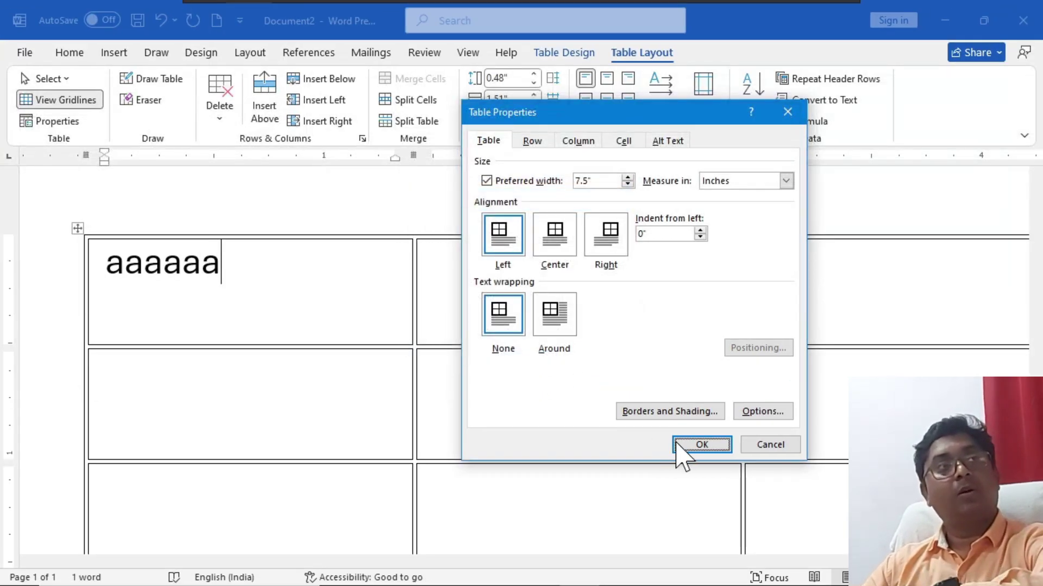
left_click(646, 496)
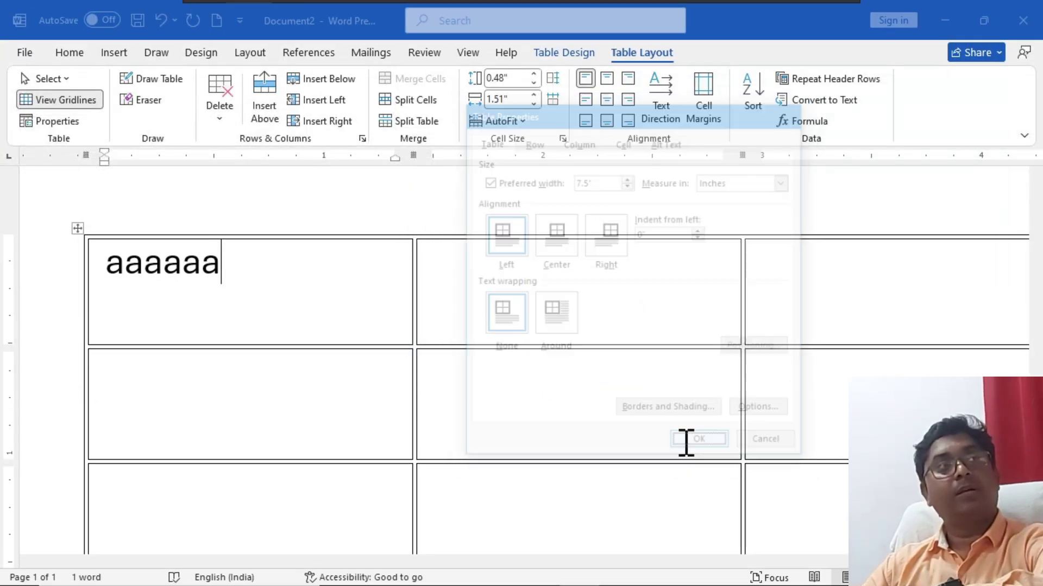
scroll(366, 340, "down", 2, "ctrl")
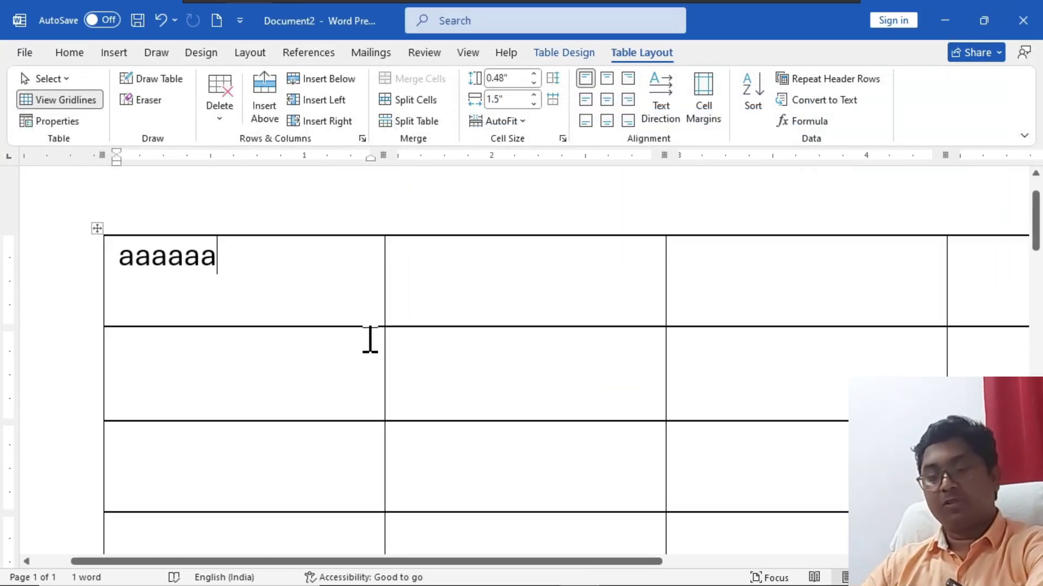
Step: Delete the entire document content and insert a new two-row table
key("ctrl+a")
key("BackSpace")
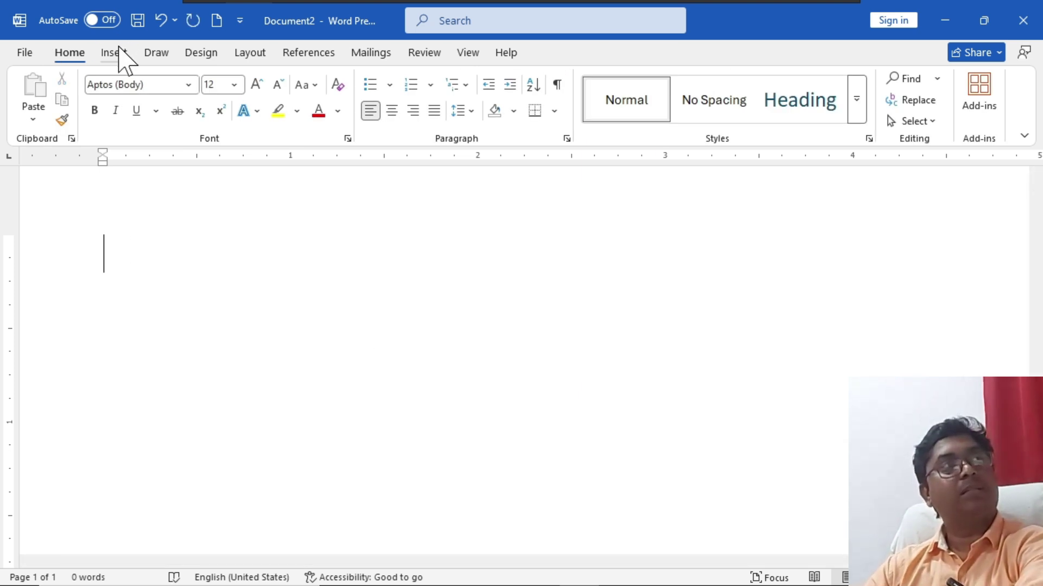
left_click(115, 52)
left_click(129, 112)
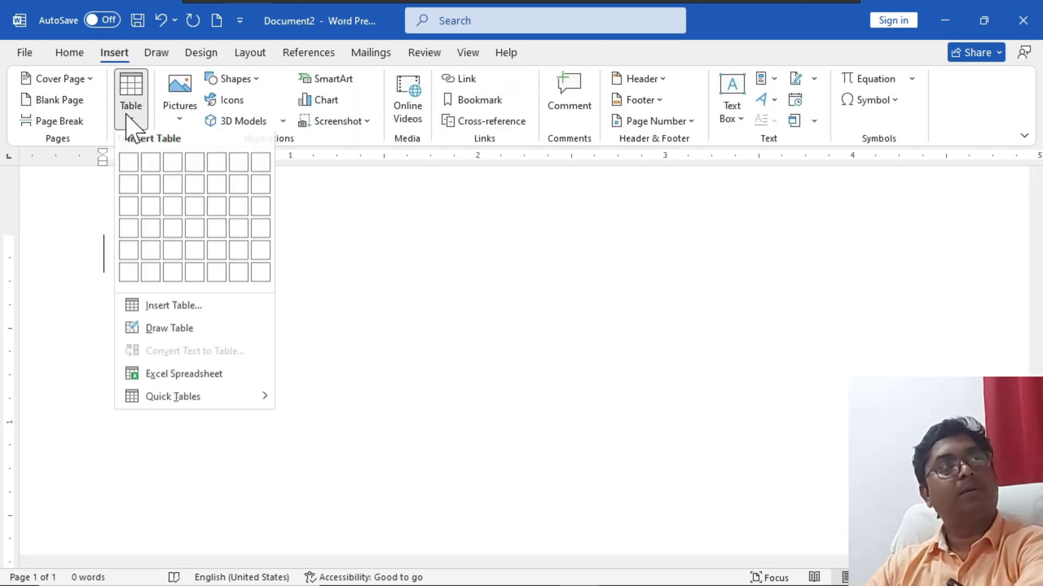
left_click(173, 190)
Step: Fill the first cell with an unbroken run of the letter "a" that exceeds the original column width
type("aaaaaaaa")
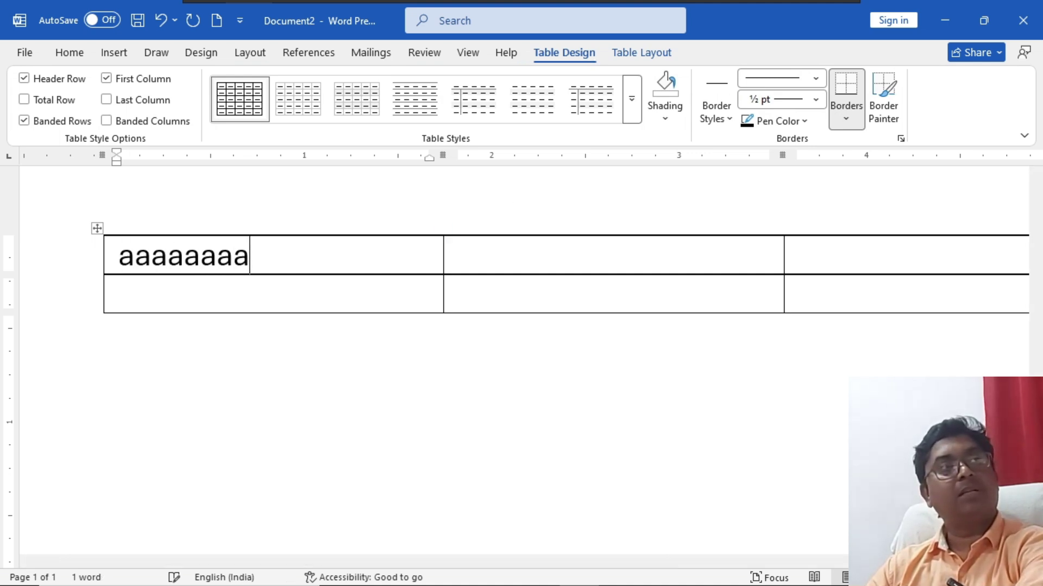
type("aaaaaaaaaaaaaaaaaaa")
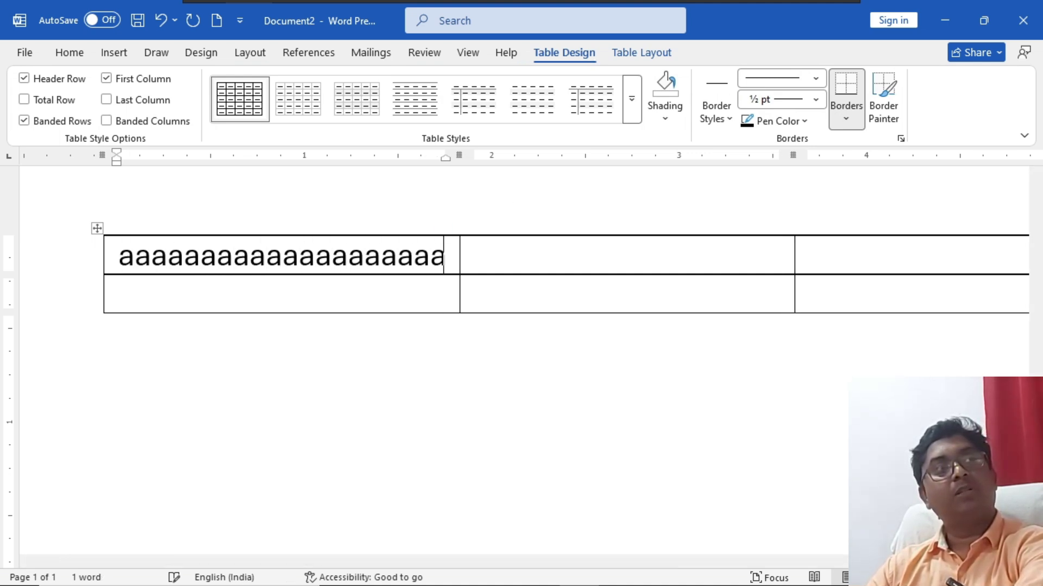
type("aaa")
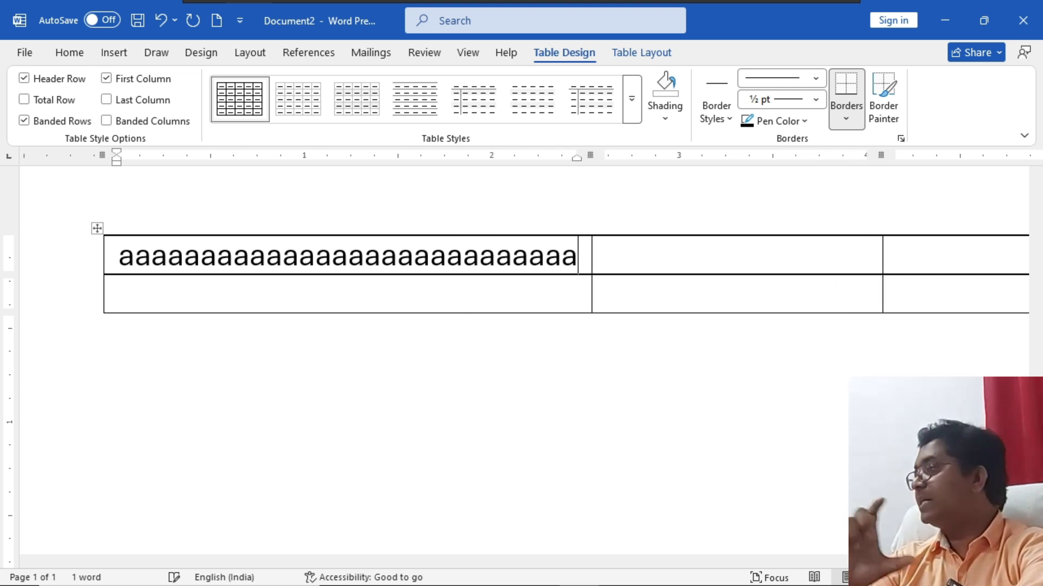
Step: Shorten the first cell's text to "aaaaaaa"
key("BackSpace")
key("BackSpace")
key("BackSpace")
key("BackSpace")
key("BackSpace")
key("BackSpace")
key("BackSpace")
key("BackSpace")
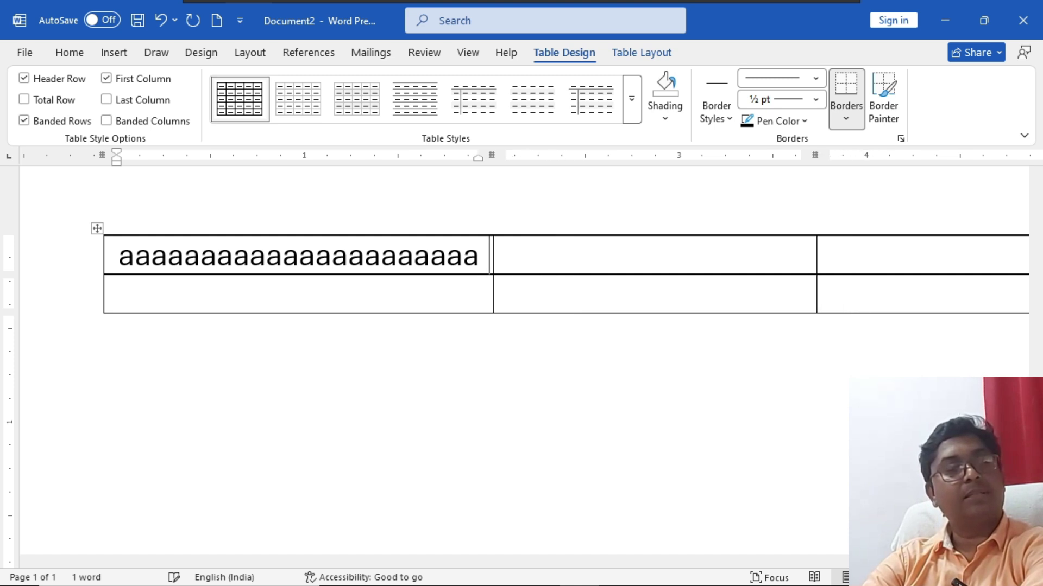
key("BackSpace")
key("BackSpace")
key("BackSpace")
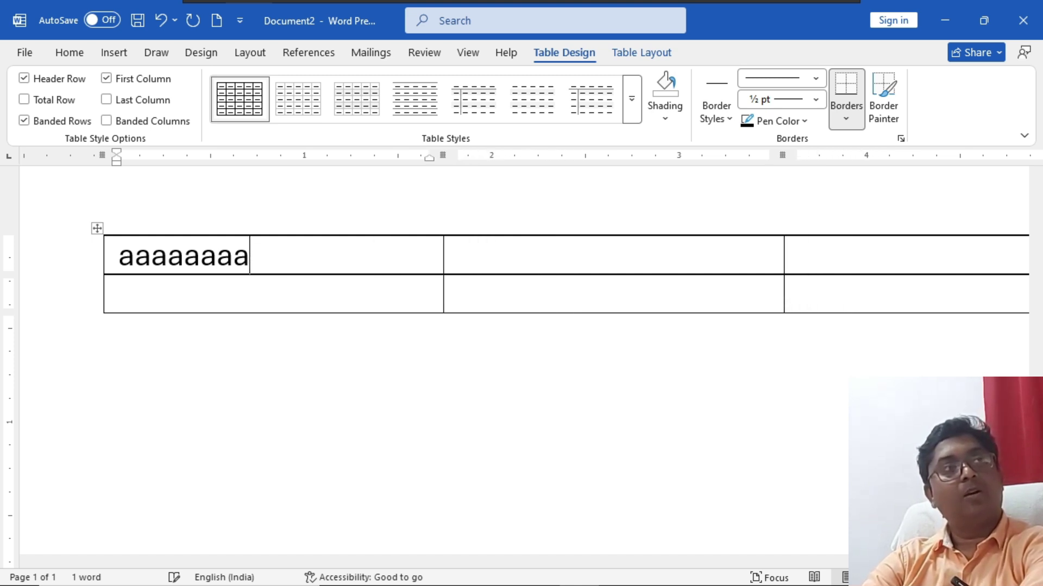
Step: Turn off automatic resizing to fit contents in the table's options and apply the change
left_click(642, 52)
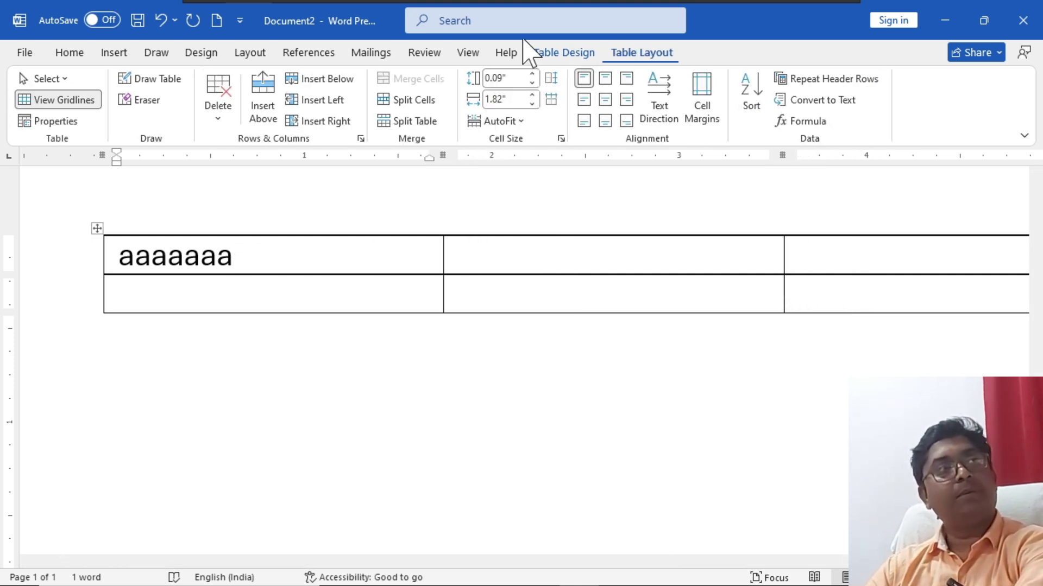
left_click(52, 121)
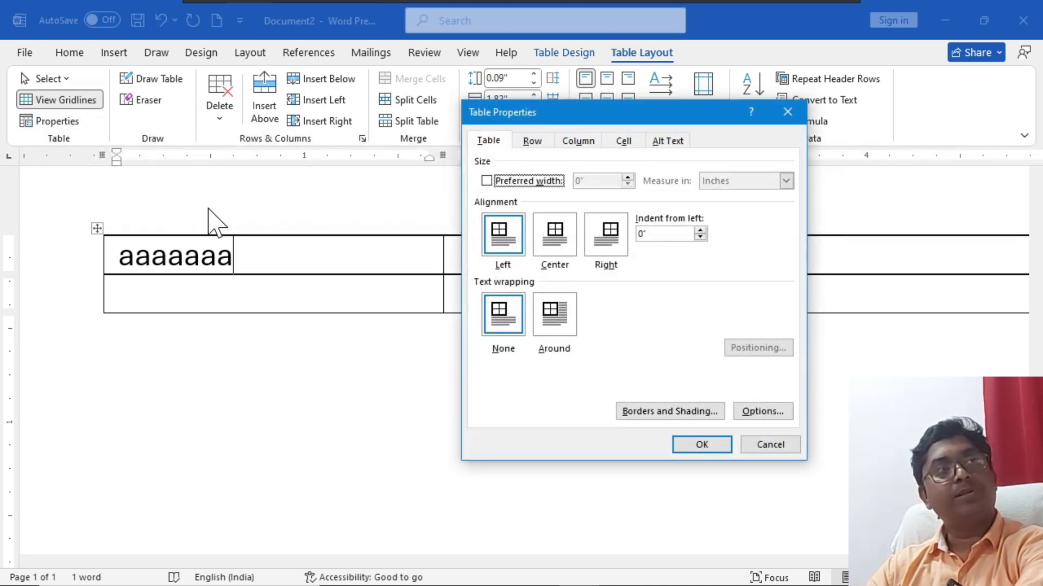
left_click(763, 411)
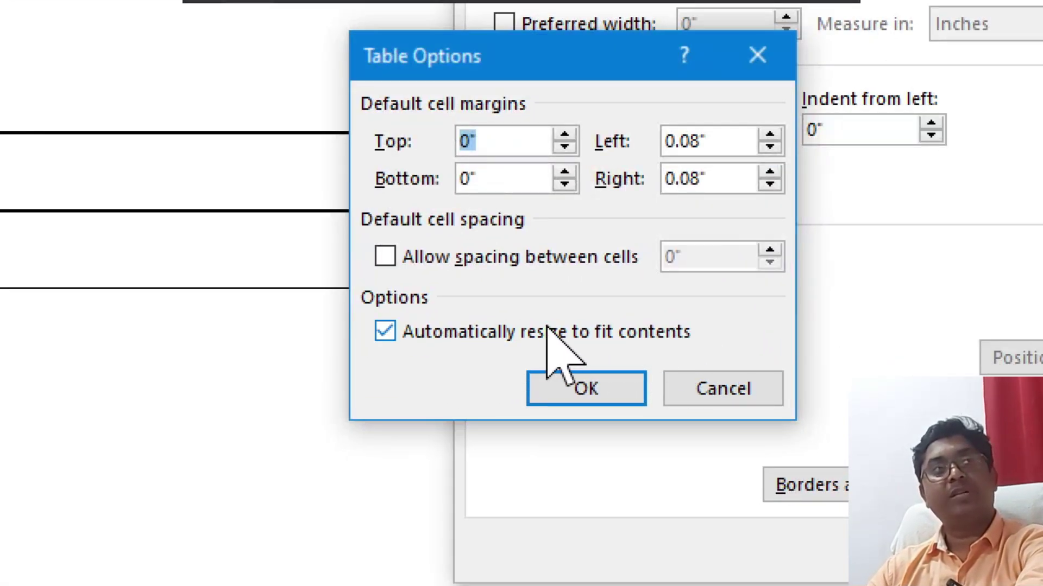
left_click(400, 328)
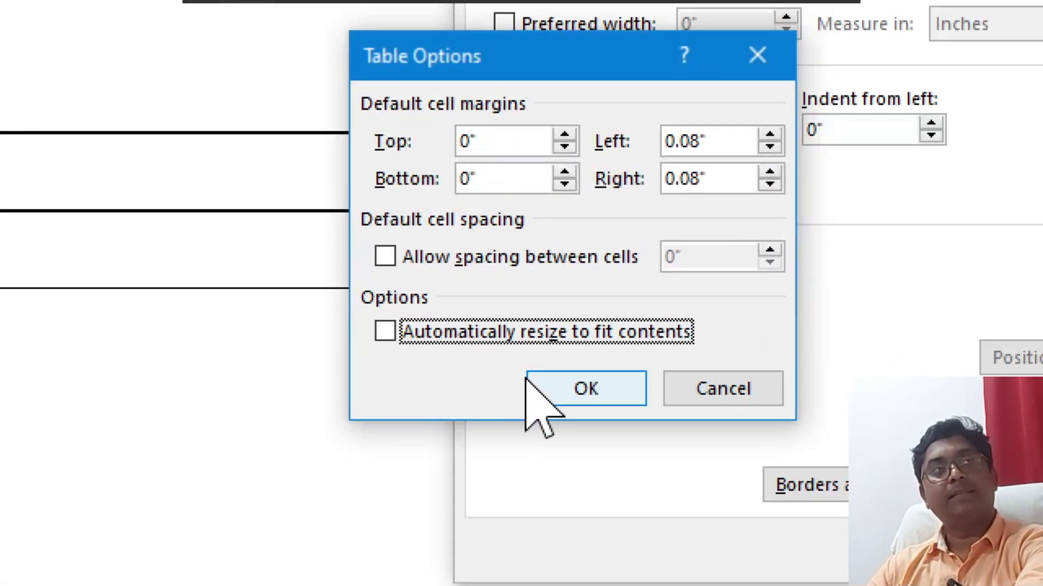
left_click(586, 387)
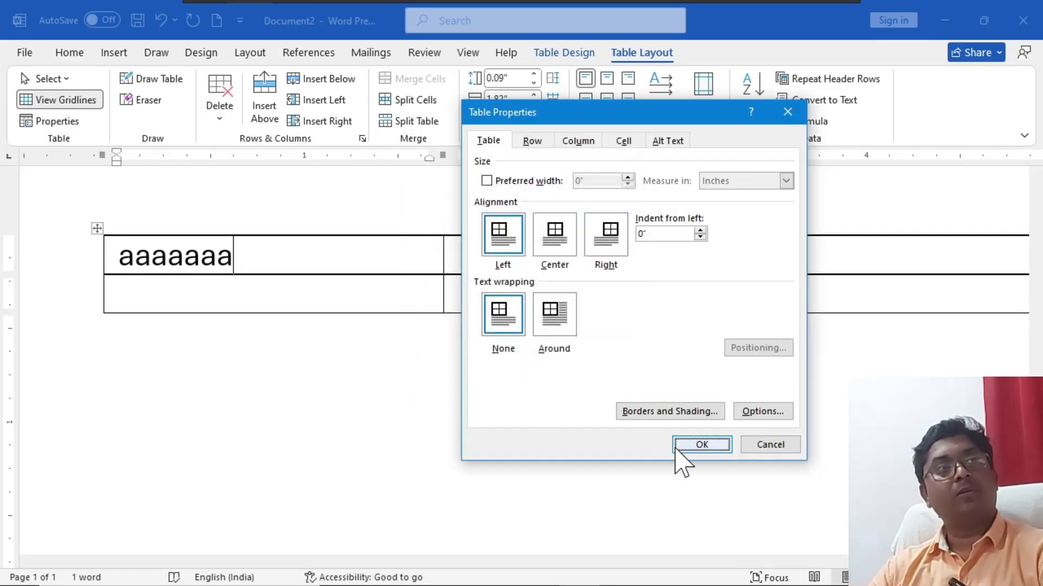
left_click(679, 446)
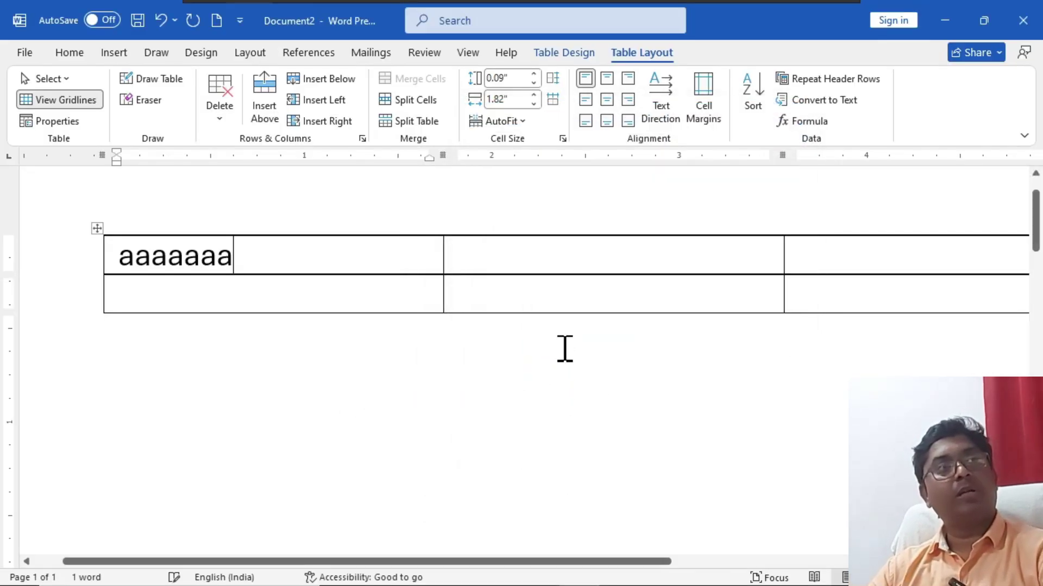
Step: Extend the first cell's run of "a" letters past the column width onto a second line, and undo the added text
type("aaa")
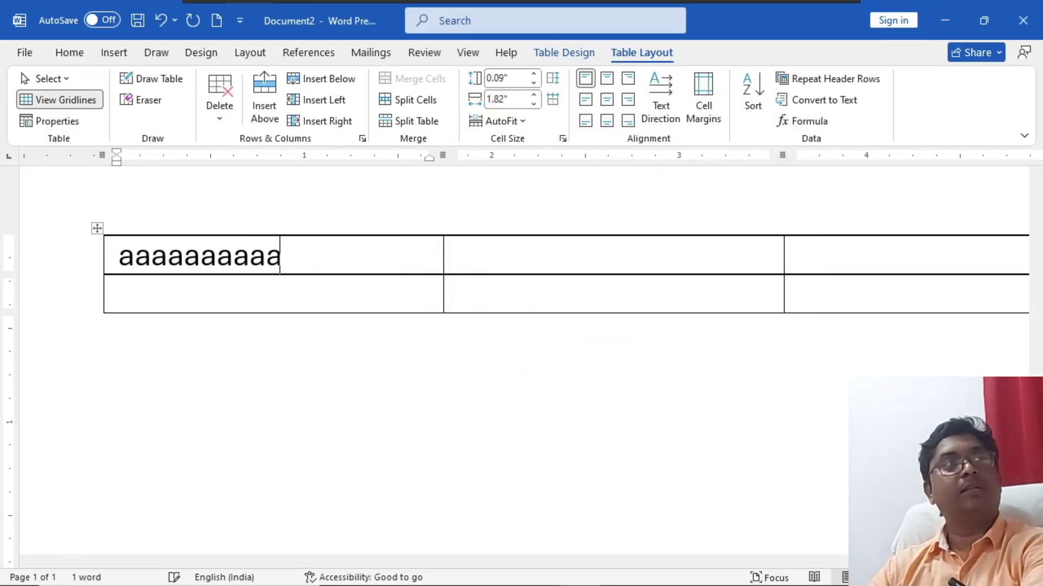
type("aaa")
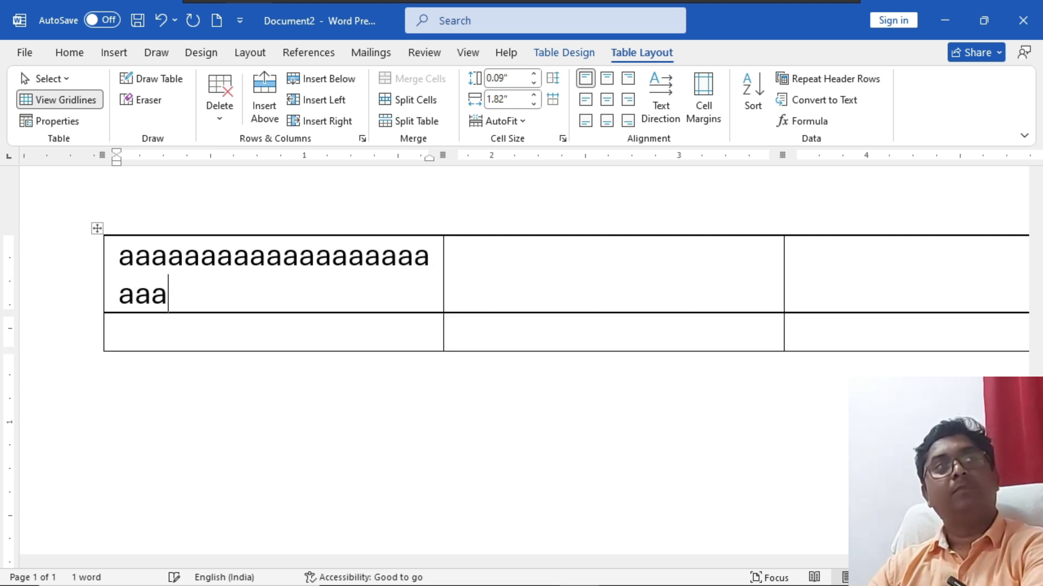
type("aaaaa")
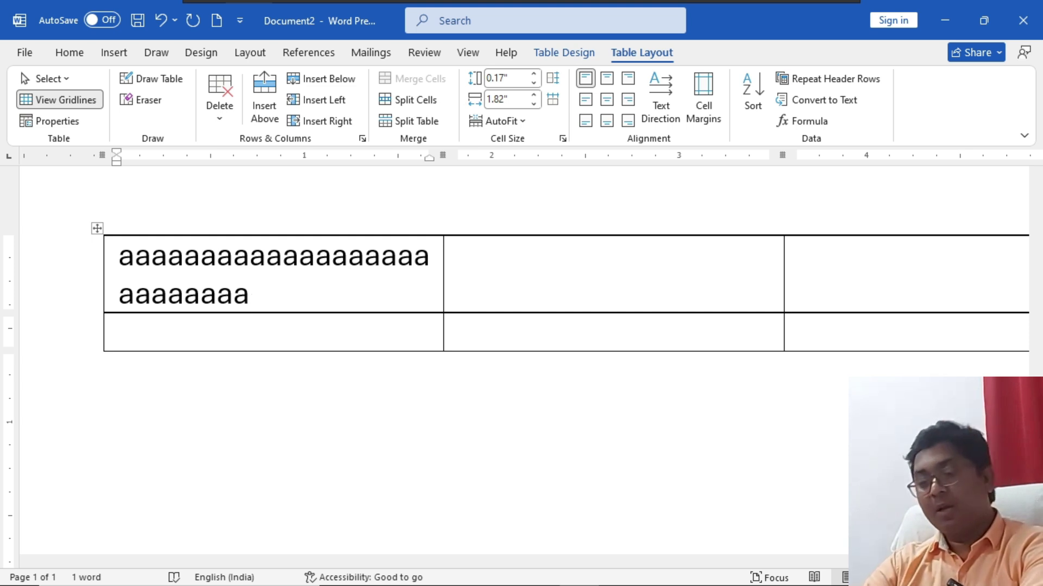
type("aaaaaaa")
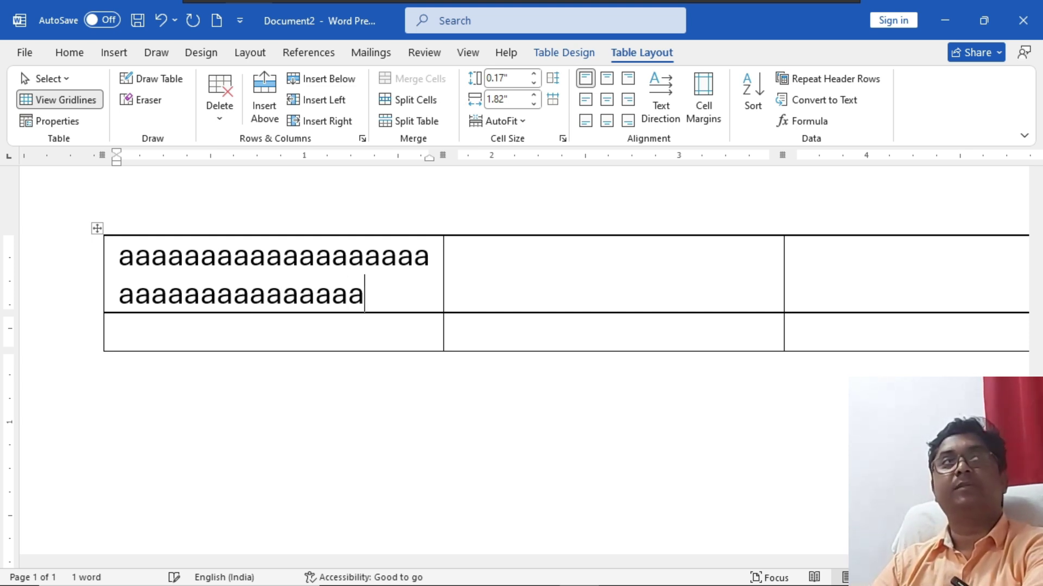
type("aaaaaa")
key("ctrl+z")
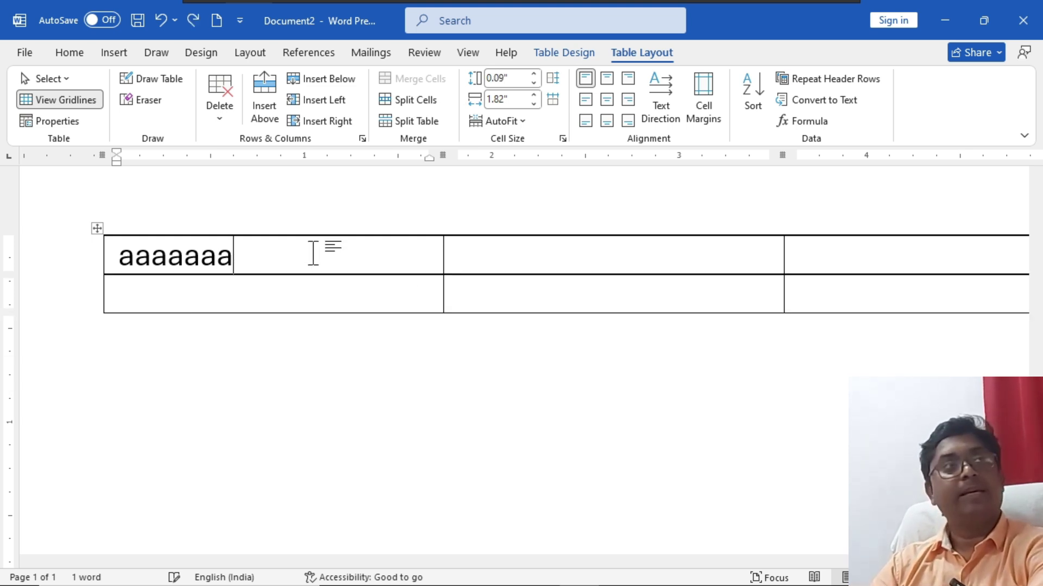
Step: Review the table options for cell margins, cell spacing and automatic resizing, and close the properties without changes
left_click(70, 124)
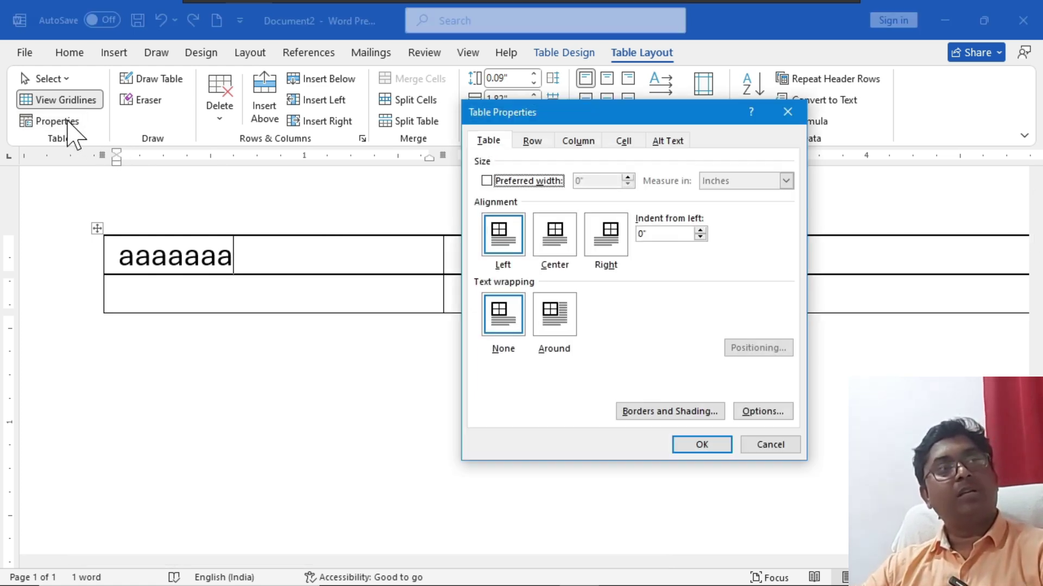
left_click(758, 412)
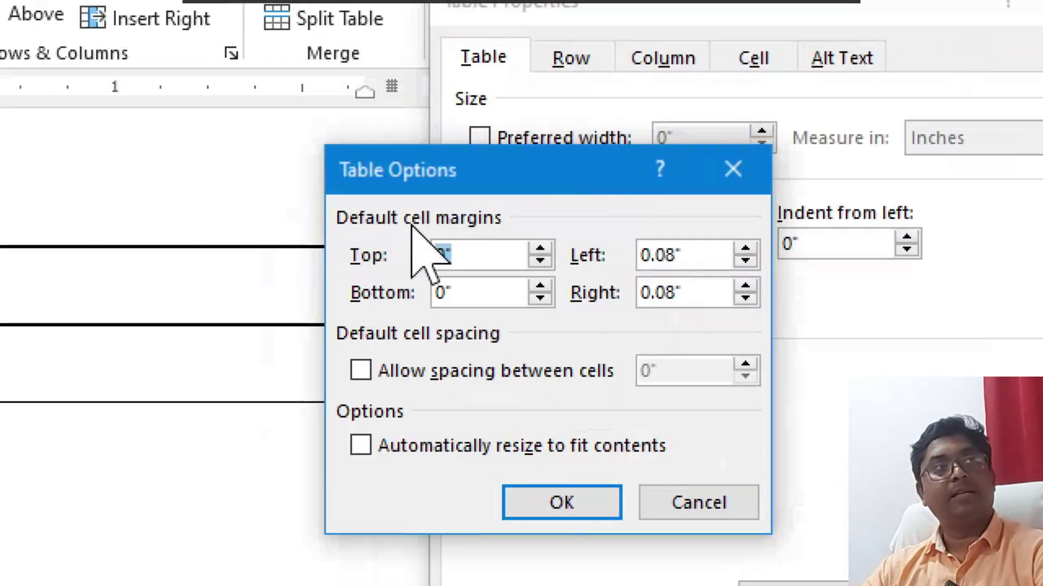
left_click(745, 172)
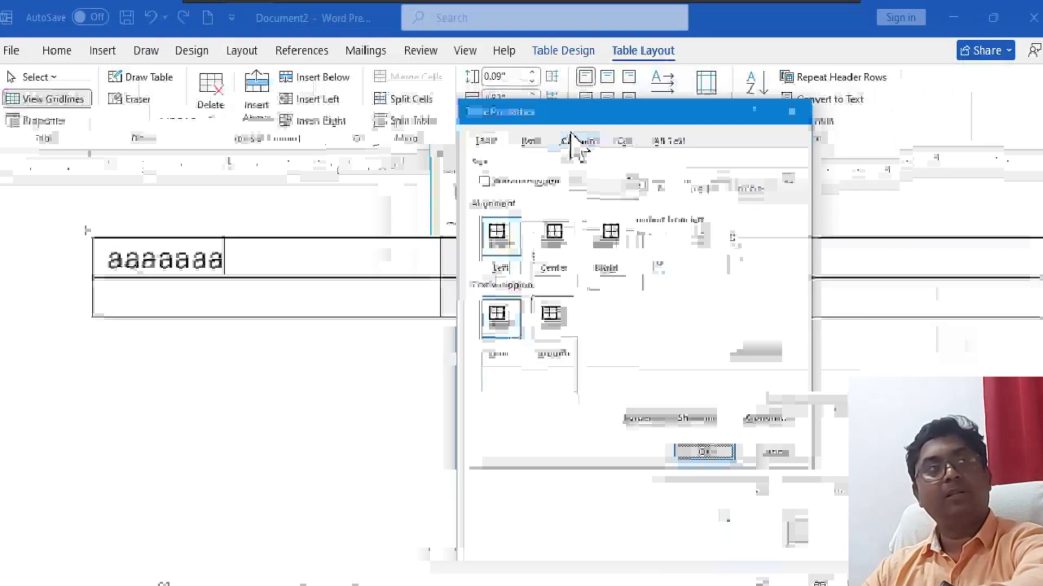
key("Escape")
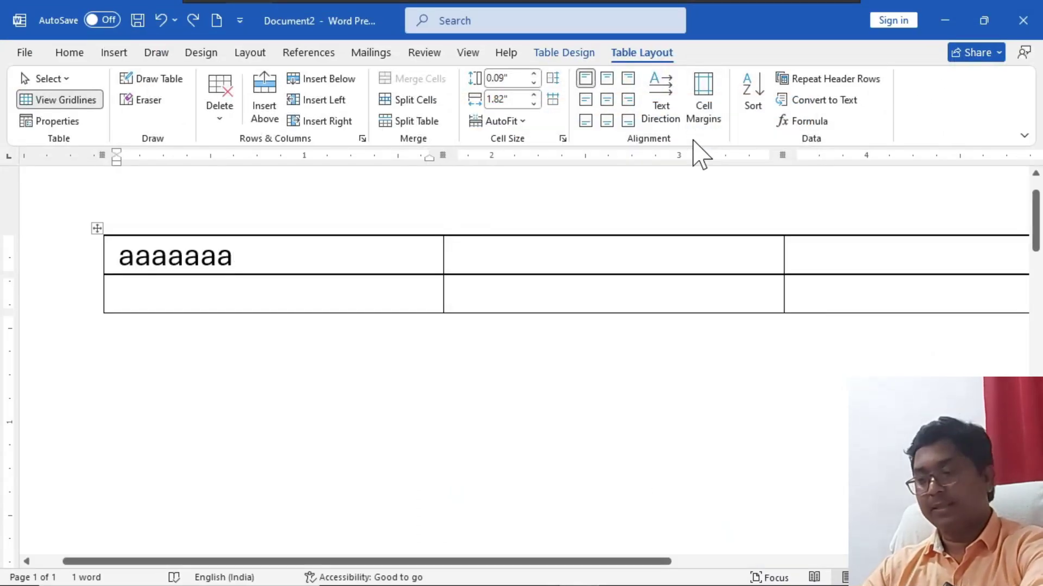
Step: Delete the entire document content and insert a new table with five columns and four rows
key("ctrl+a")
key("Delete")
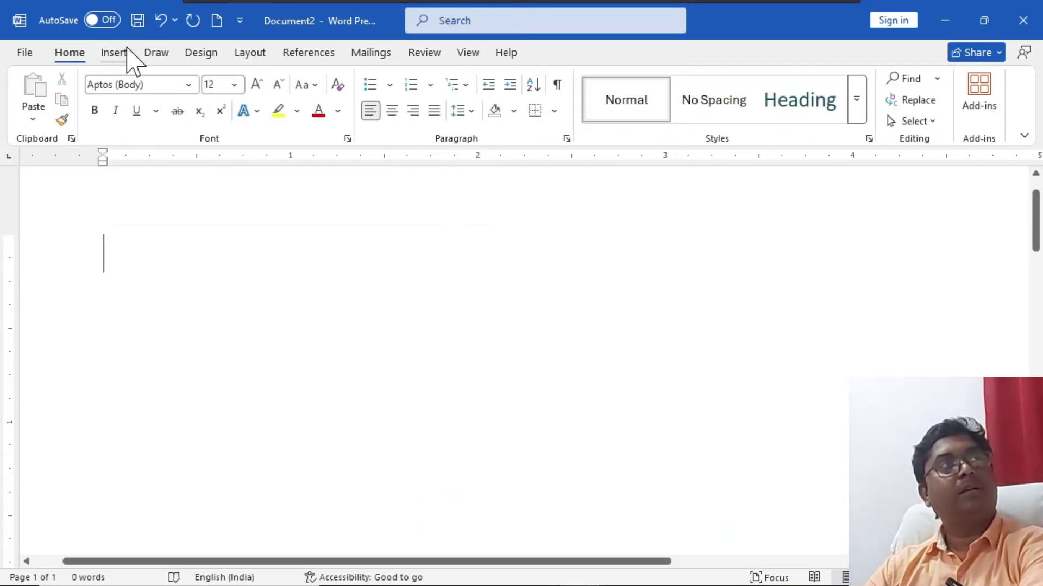
left_click(115, 53)
left_click(132, 117)
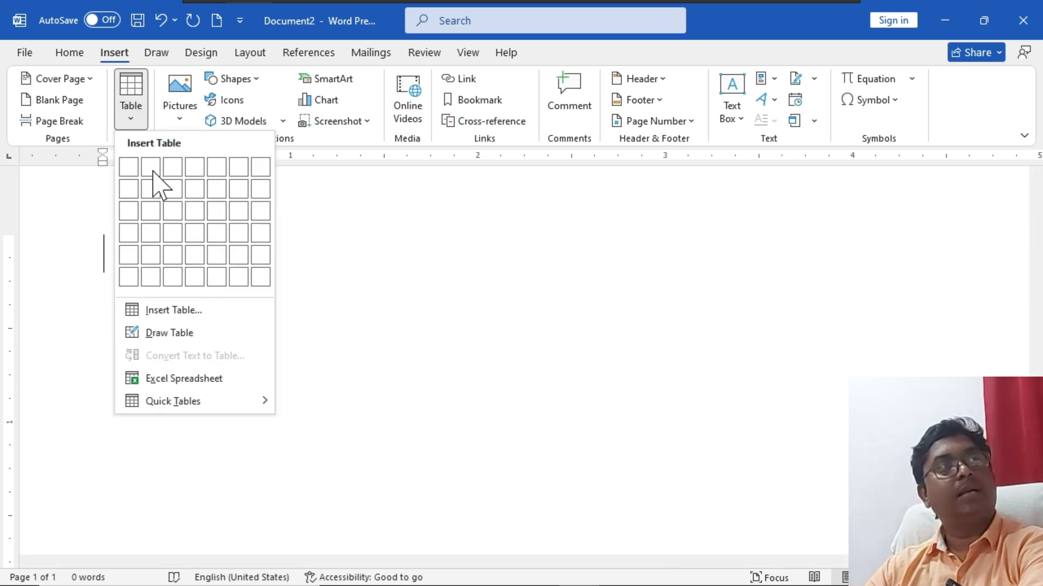
left_click(215, 233)
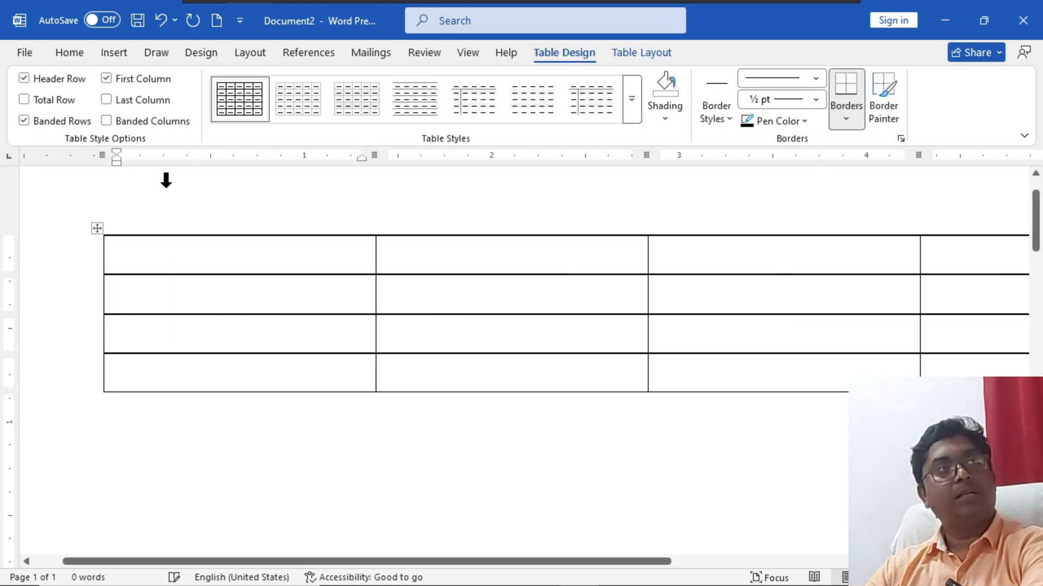
Step: Review the row properties for row 1, covering height, page breaks and header repetition, and close them without changes
left_click(642, 55)
left_click(77, 122)
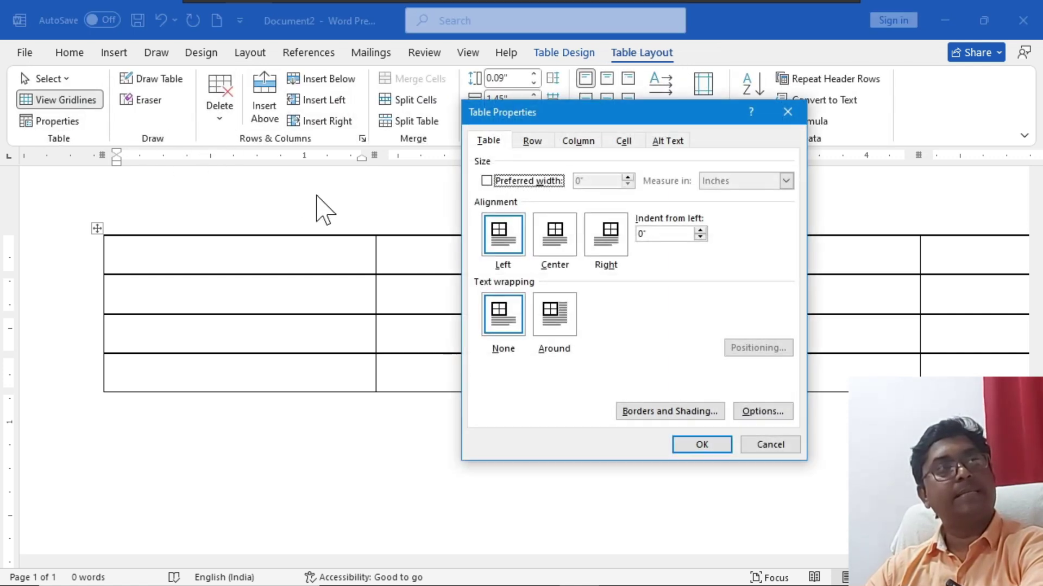
left_click(537, 143)
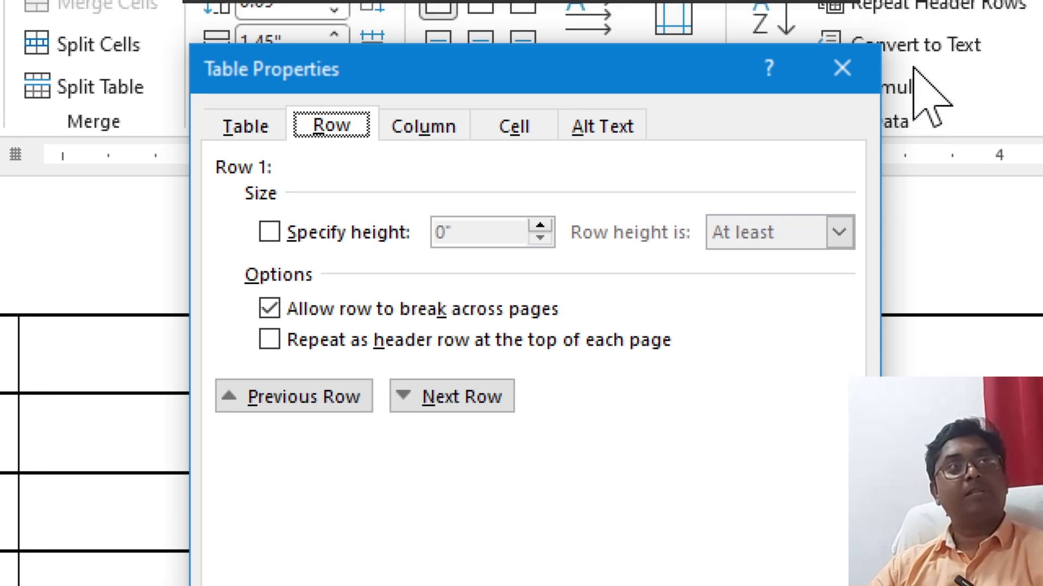
left_click(842, 96)
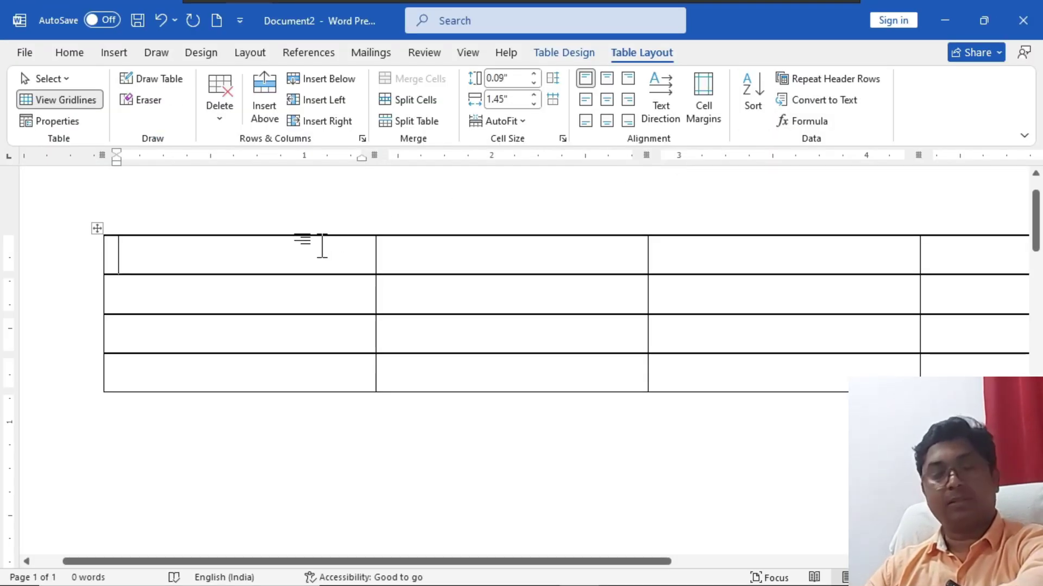
scroll(334, 252, "down", 5)
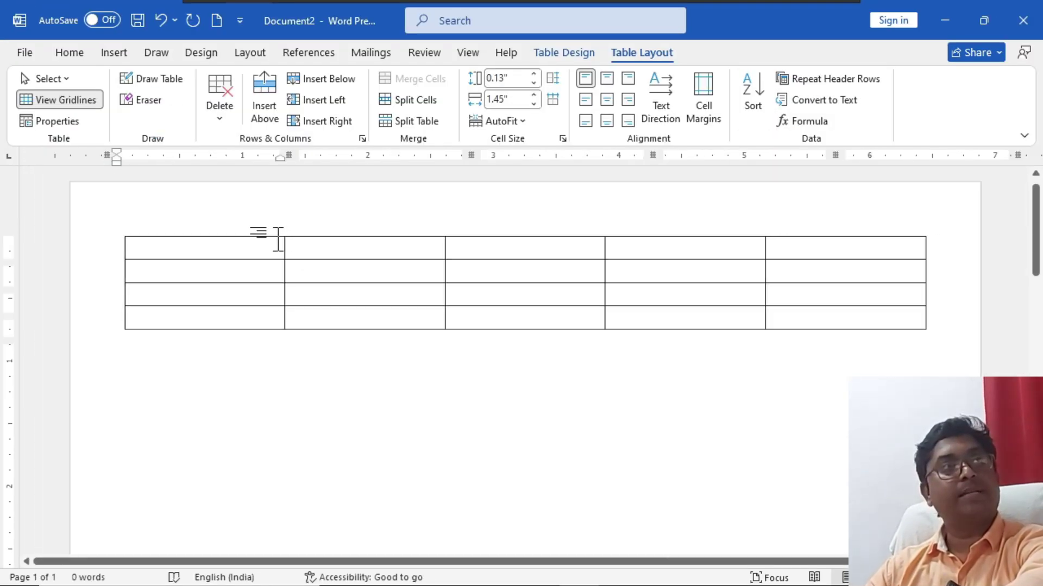
Step: Select all the table's rows and set their specified height to at least 0.5"
mouse_move(428, 256)
left_mouse_down()
mouse_move(728, 284)
mouse_move(780, 305)
left_mouse_up()
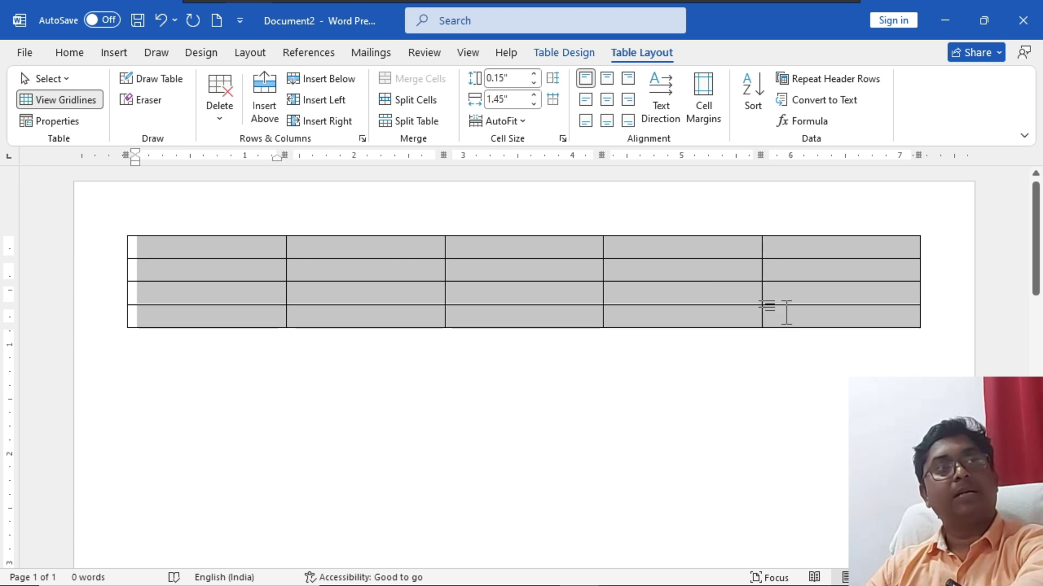
left_click(55, 121)
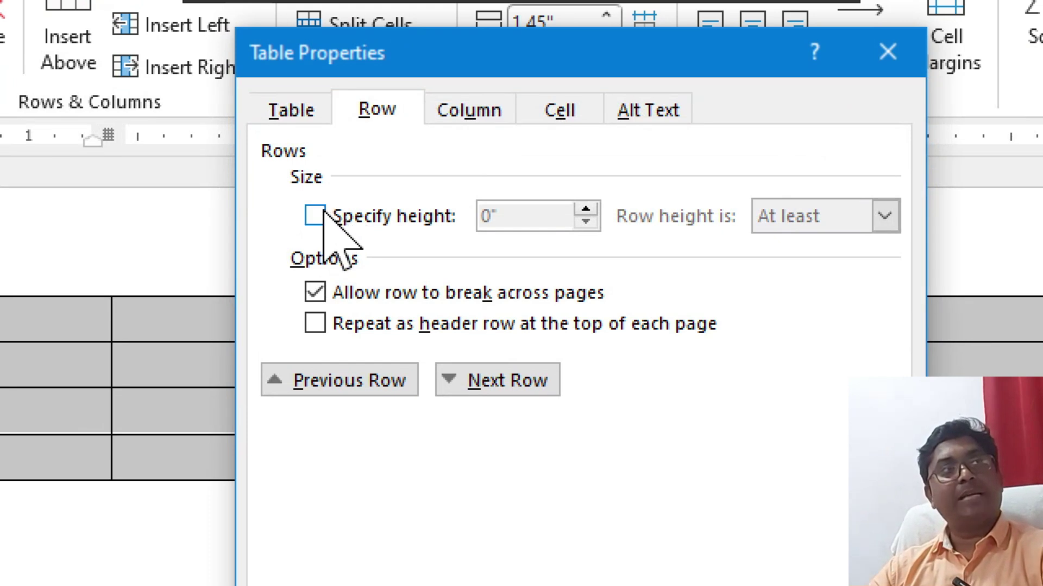
left_click(320, 215)
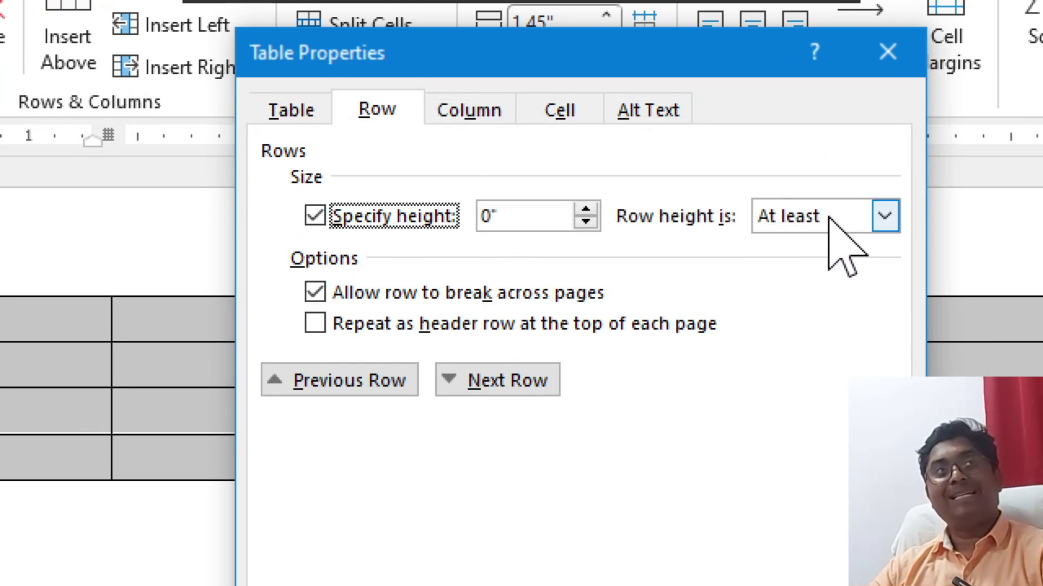
left_click(883, 202)
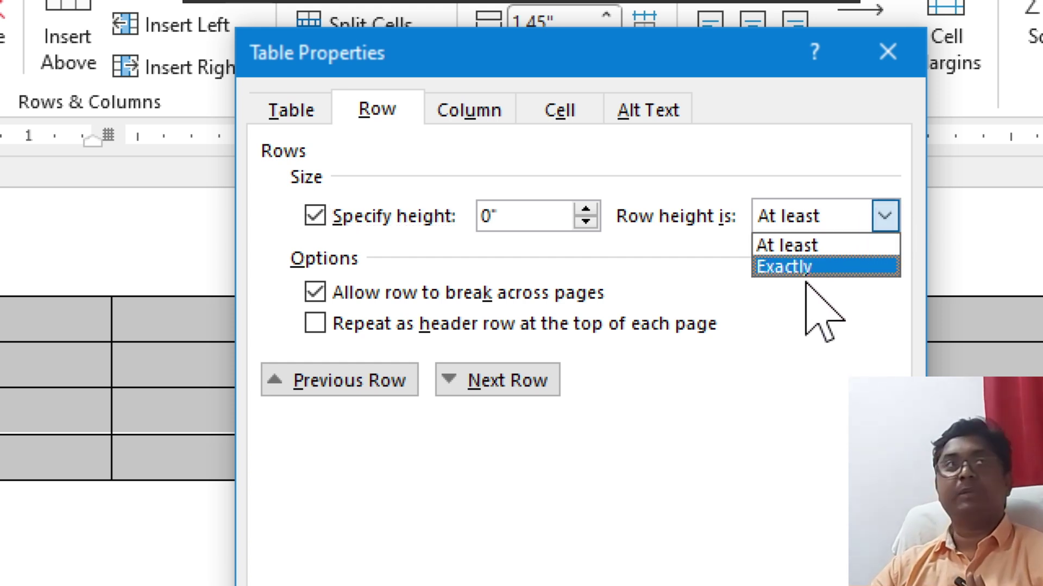
left_click(815, 243)
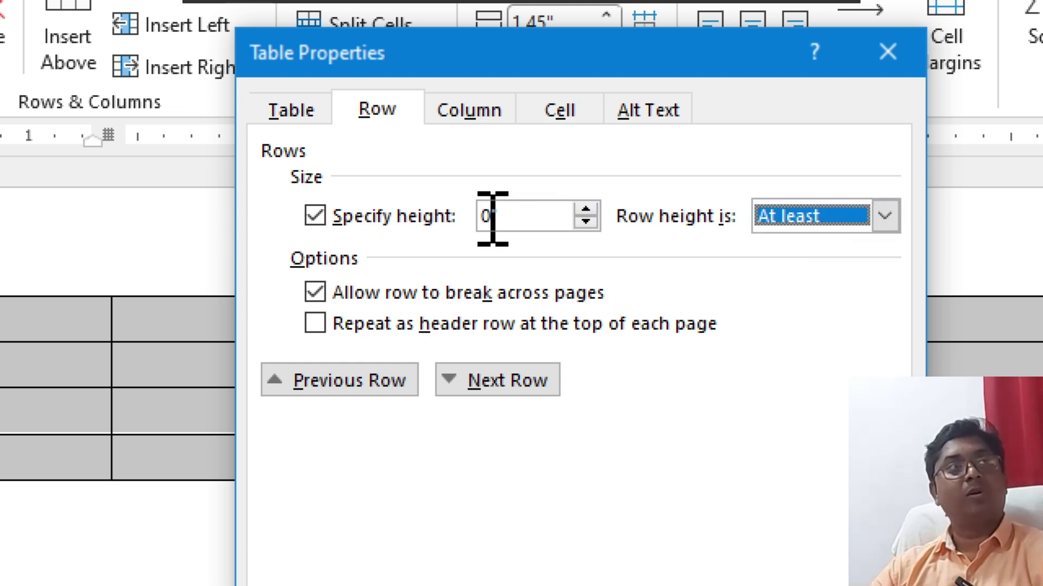
left_click_drag(490, 217, 458, 214)
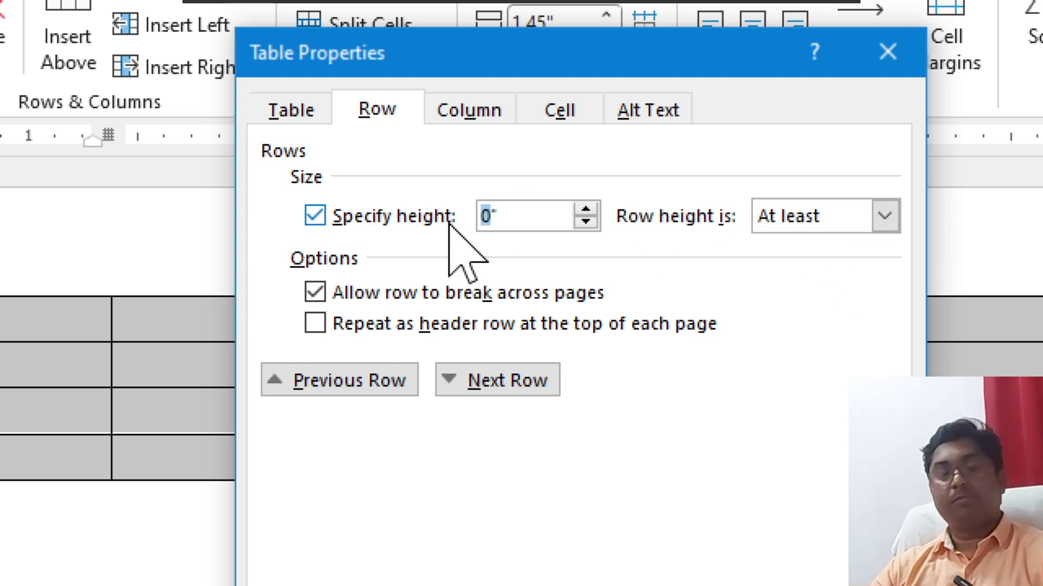
type("0.5")
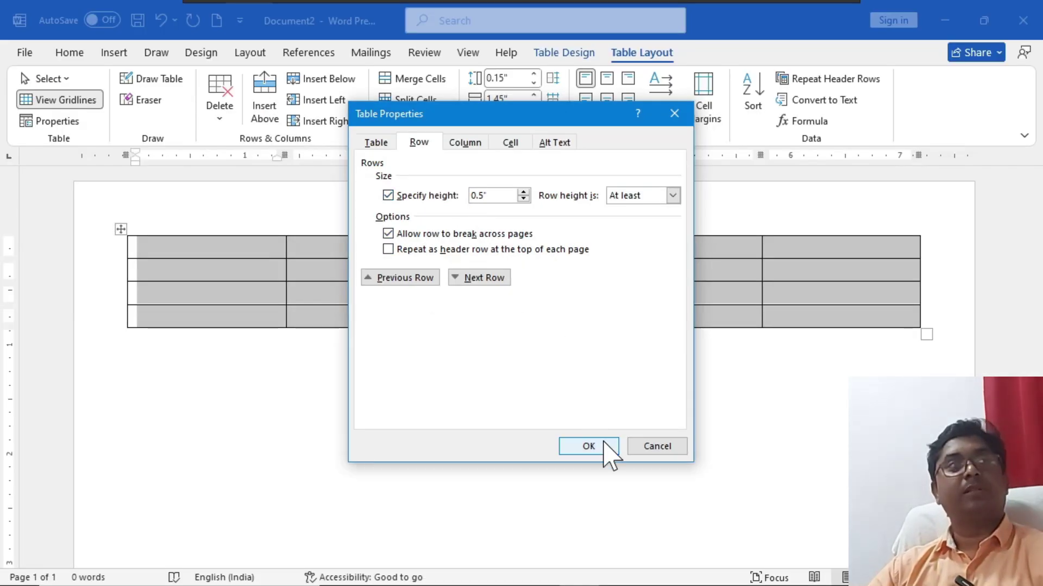
left_click(604, 442)
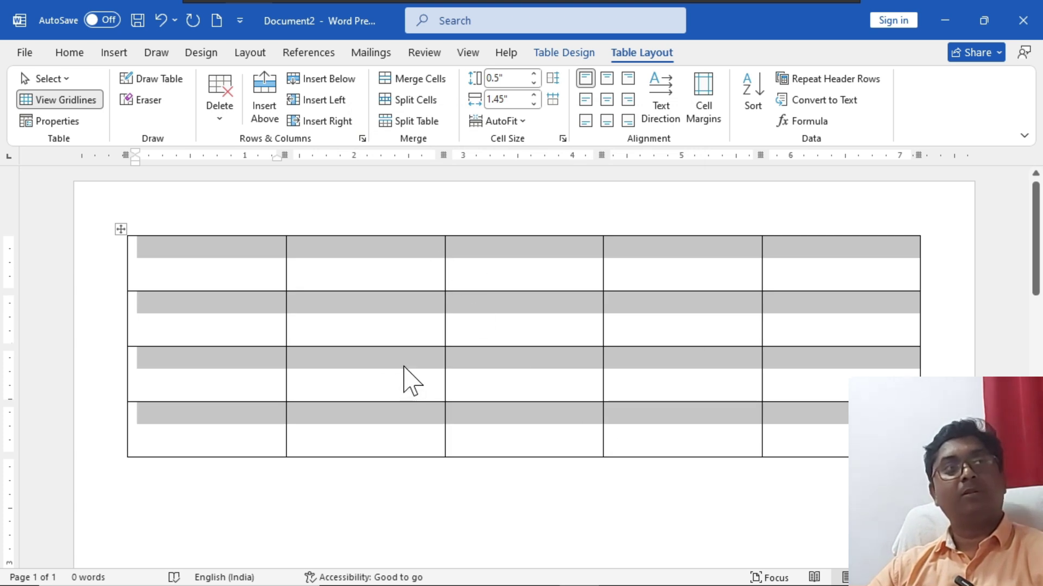
Step: Fill the first cell with repeated sample words such as "asd asdf" until the text runs to four lines
left_click(211, 269)
type("asd")
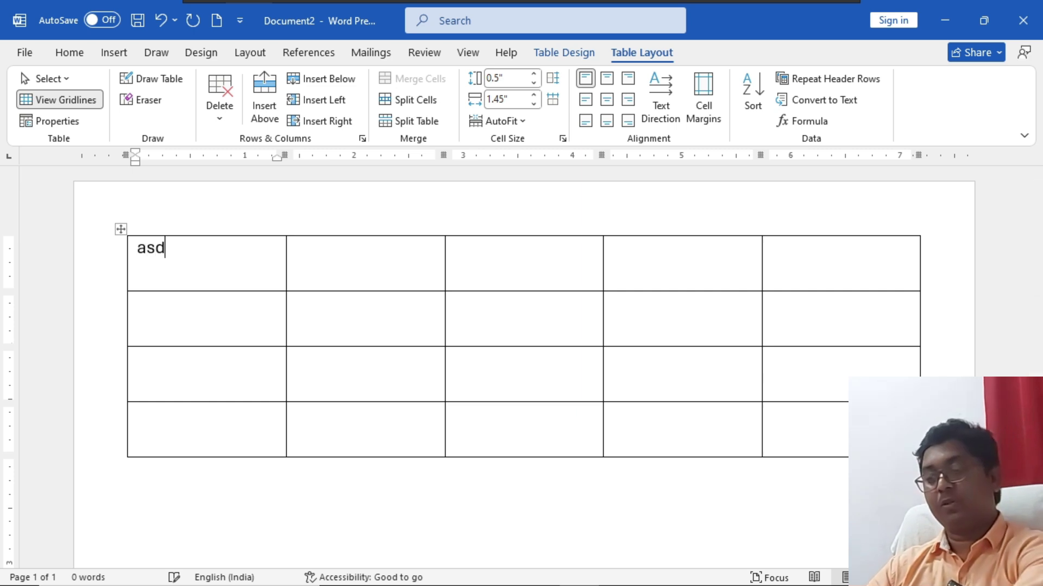
type(" asdf asd asd fasdf a")
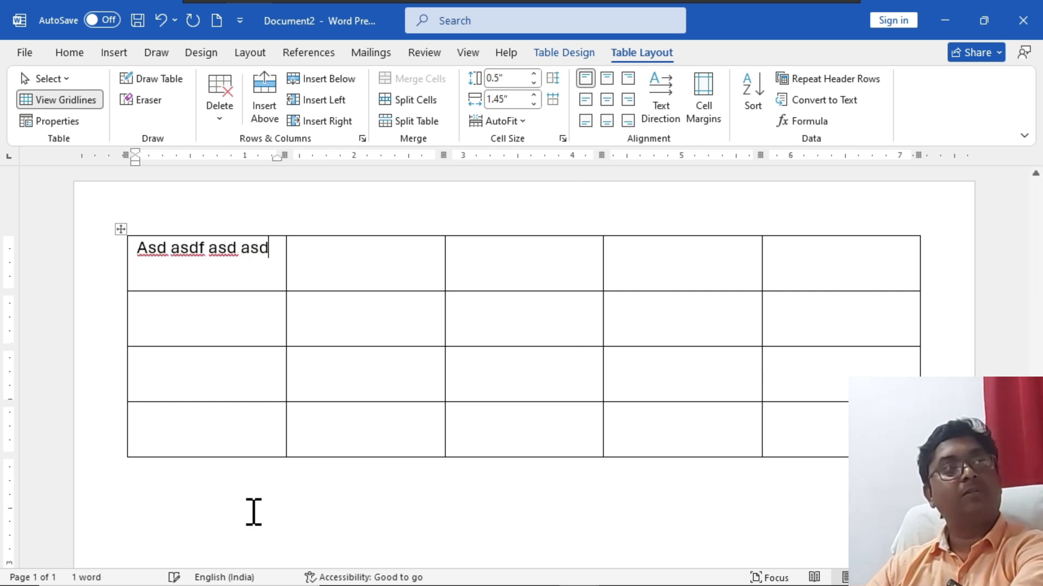
type("sdfas asd fasdf asdf asdf ")
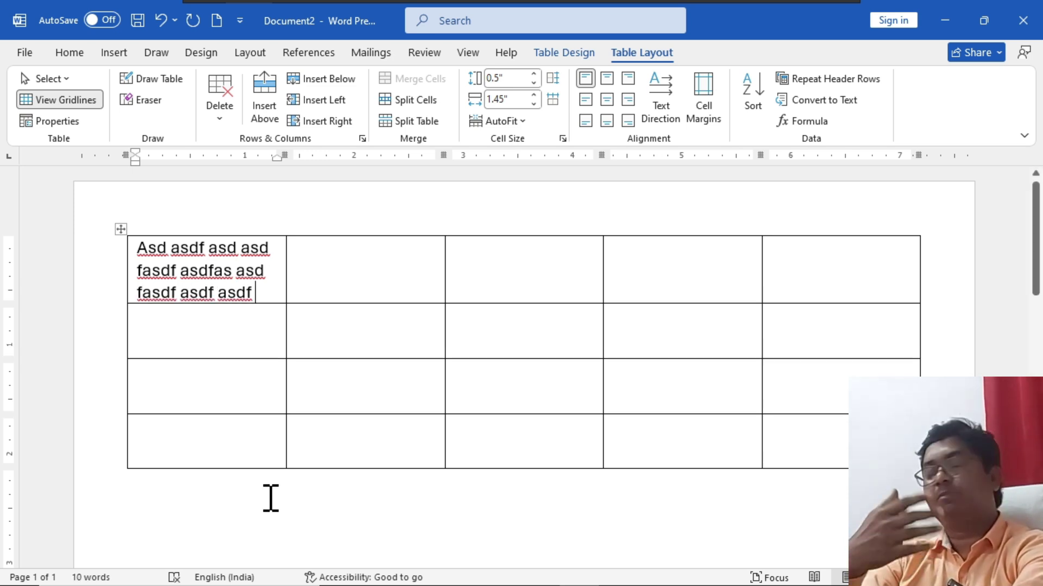
type("asdf")
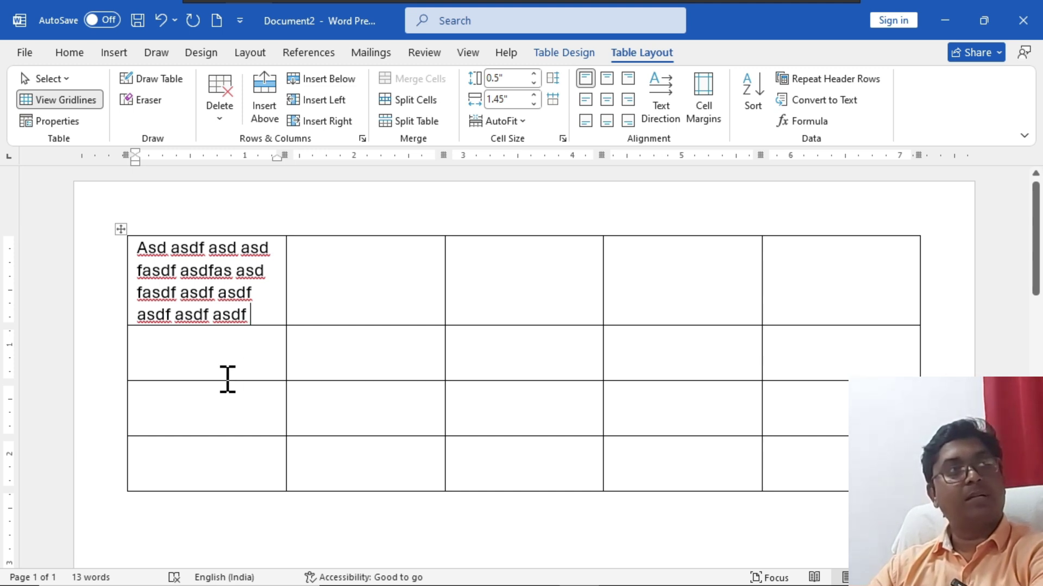
Step: Shrink the second row to about 0.04", and undo both the resize and the sample text in the first cell
left_click_drag(225, 383, 225, 337)
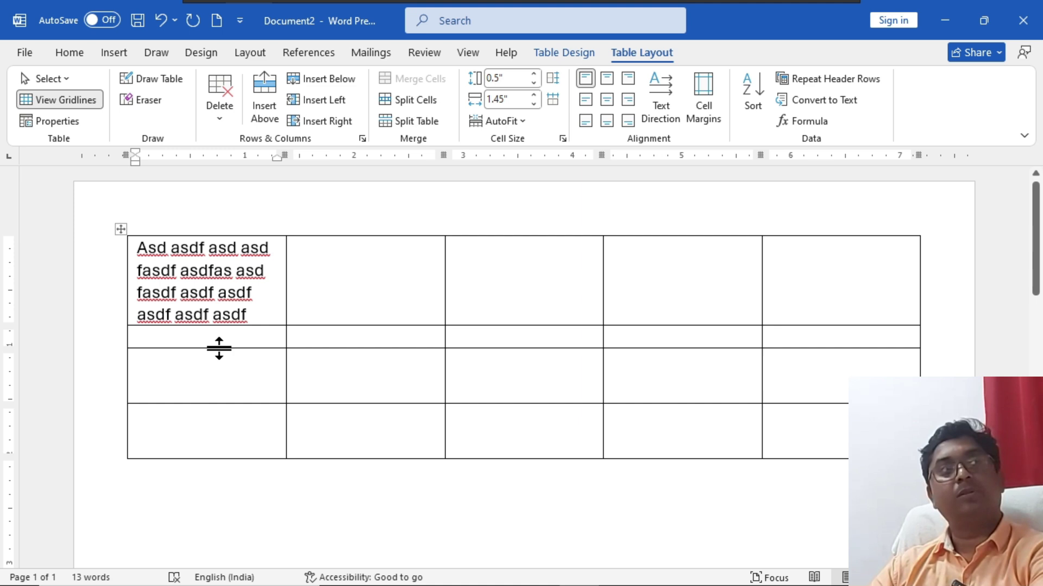
left_click(228, 338)
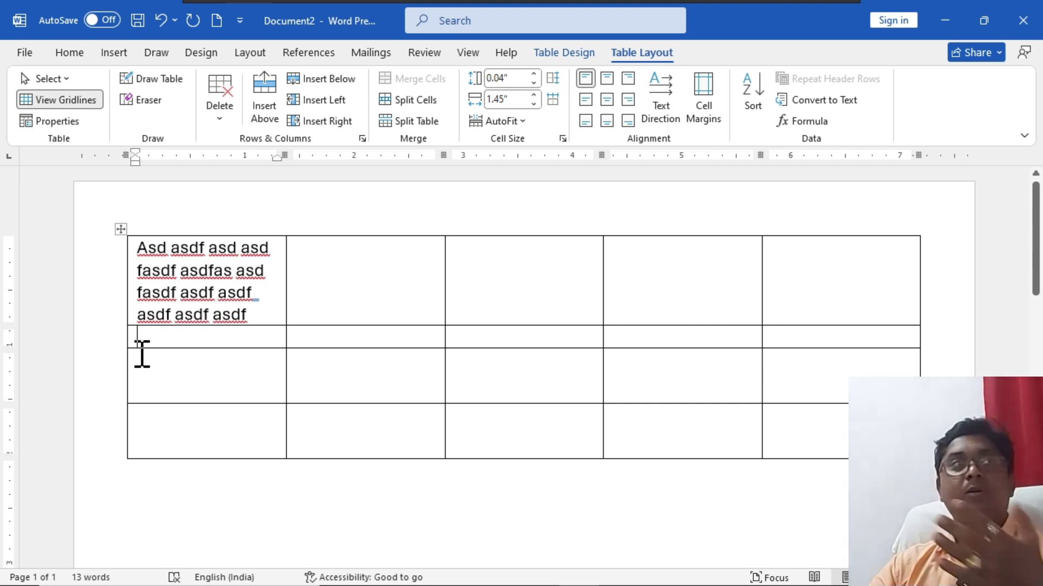
mouse_move(128, 351)
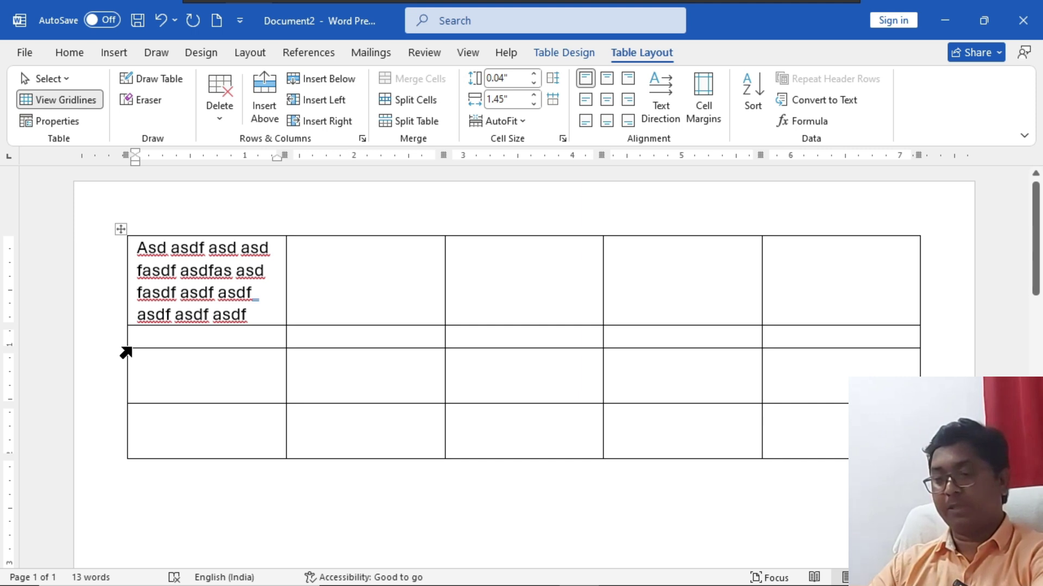
key("ctrl+z")
key("ctrl+z")
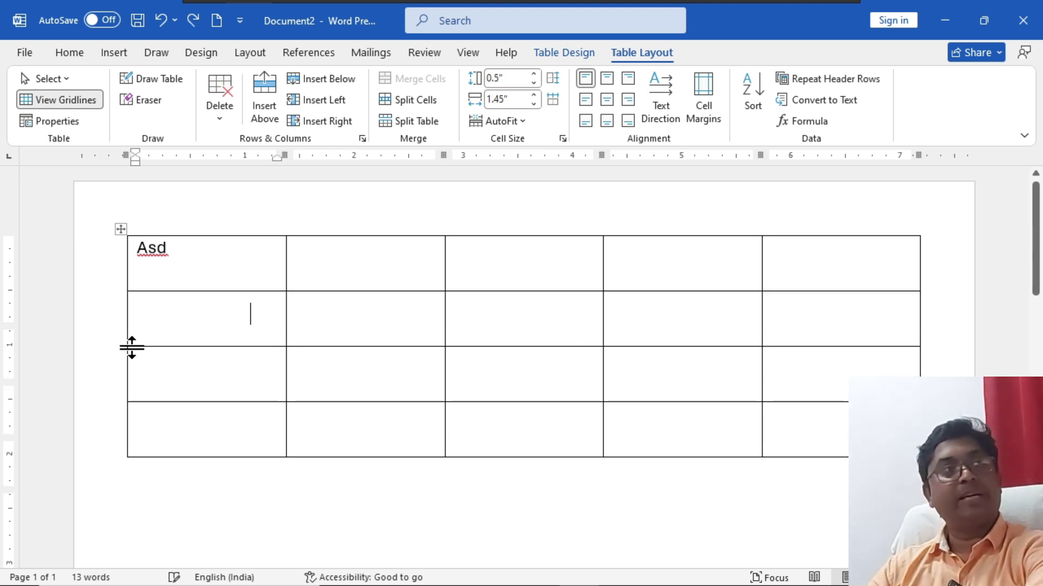
key("ctrl+z")
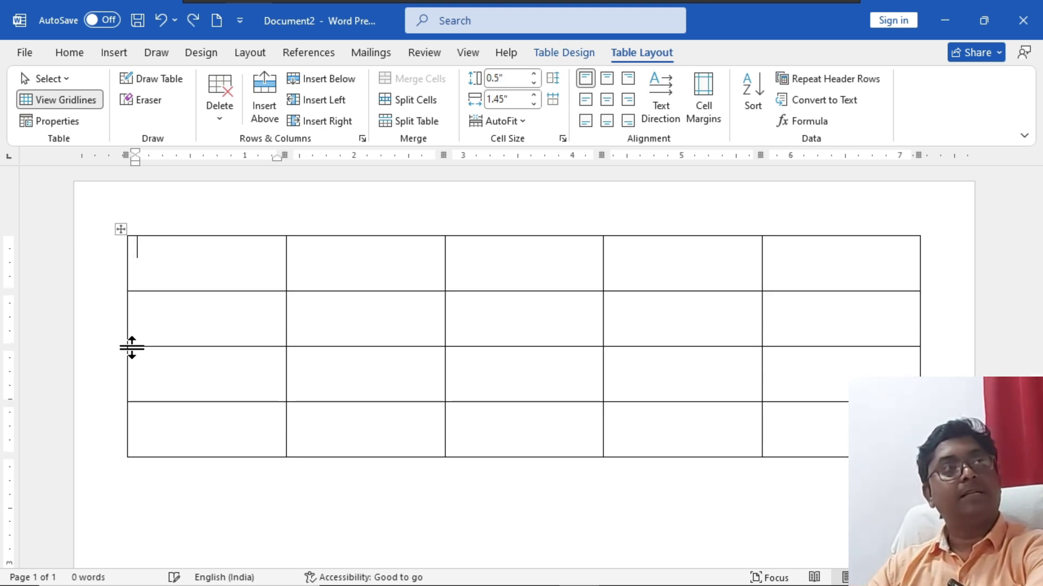
Step: Select all the table's rows and set the row height rule to Exactly, at 0.5"
left_click_drag(235, 263, 806, 429)
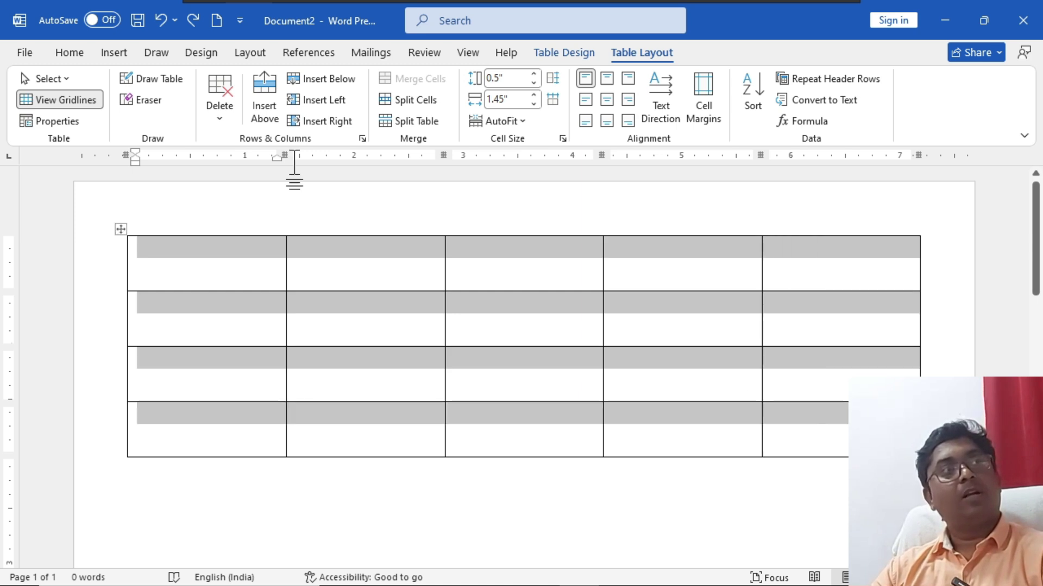
left_click(70, 121)
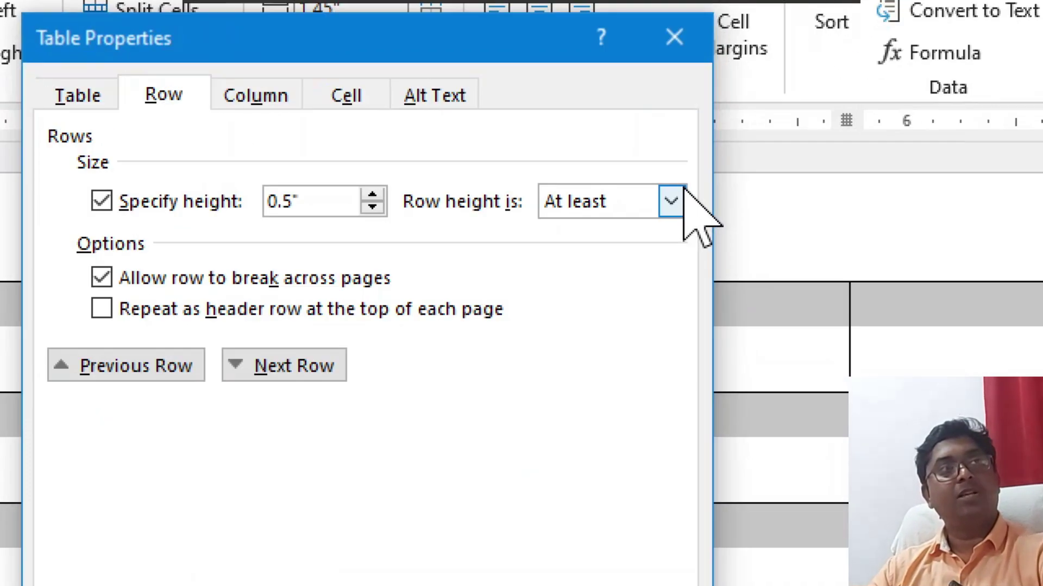
left_click(673, 196)
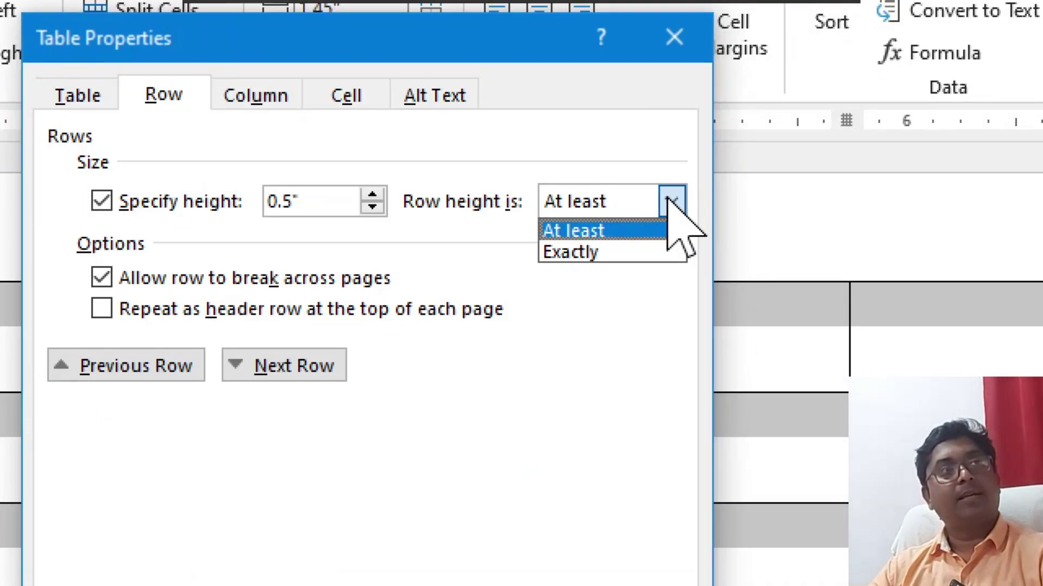
left_click(599, 255)
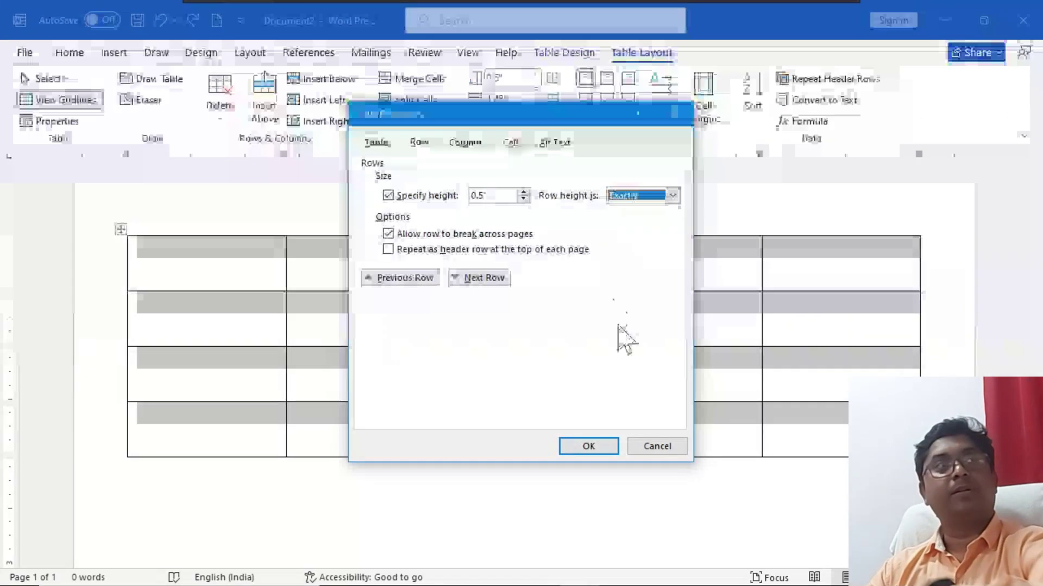
left_click(608, 441)
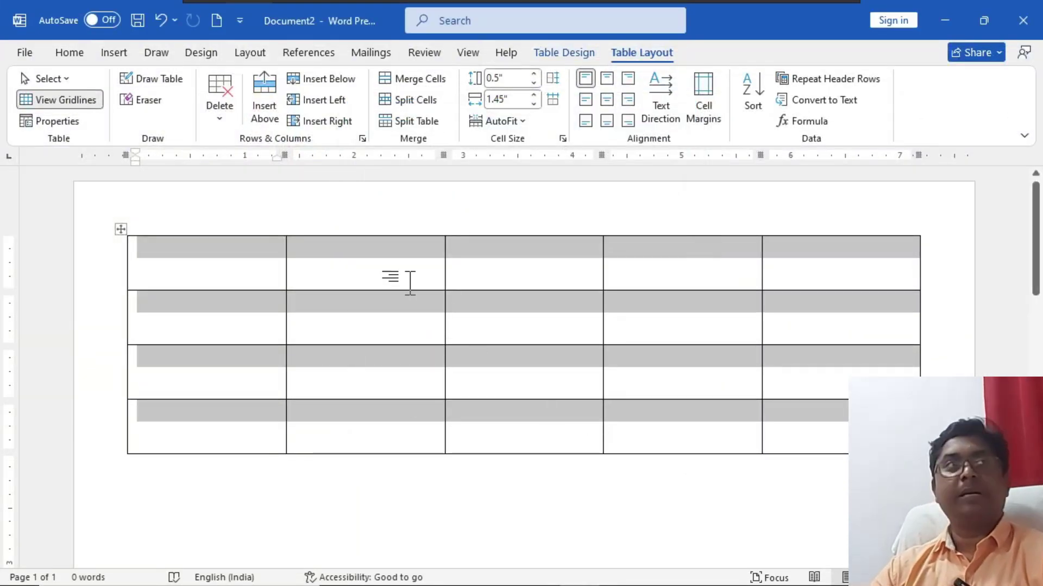
Step: Enter "Asdf asd fasdf asdf asdf asdf asdf asdf" in the first cell and enlarge the first row to about 0.76" high
left_click(262, 246)
type("Asdf asd fasdf ")
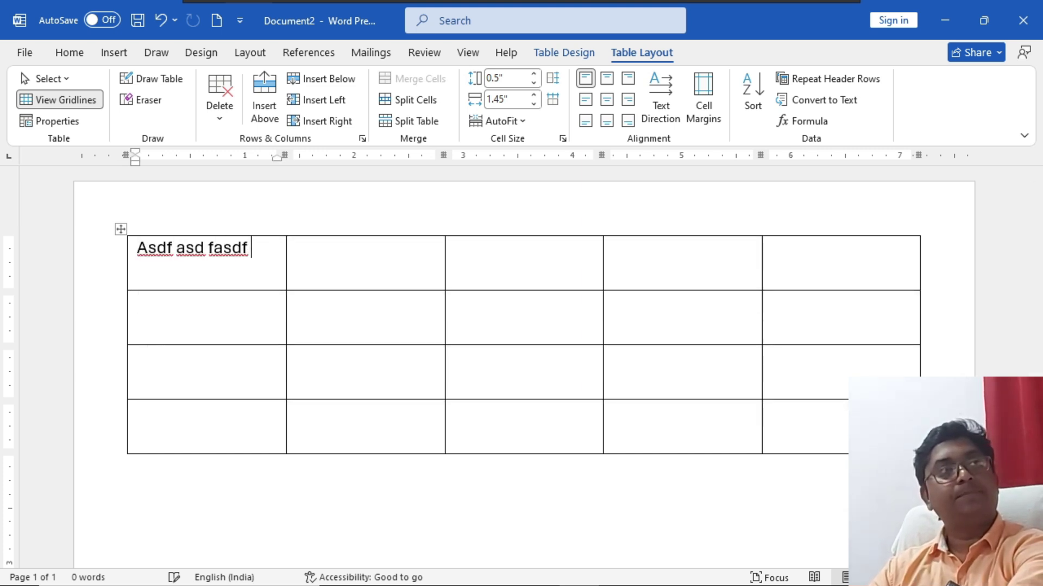
type("asdf asdf asdf asdf asdf")
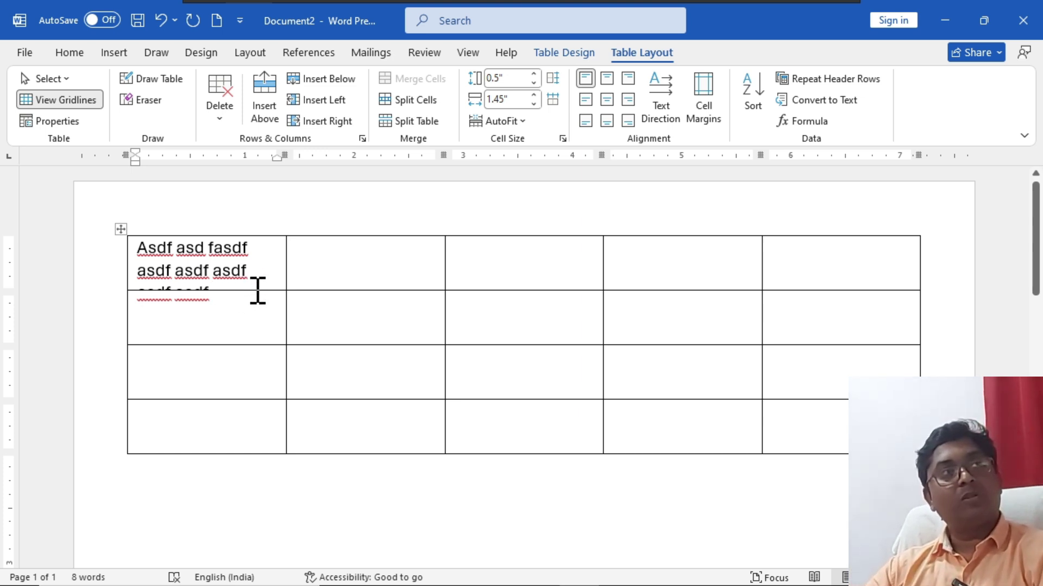
left_click_drag(258, 291, 263, 317)
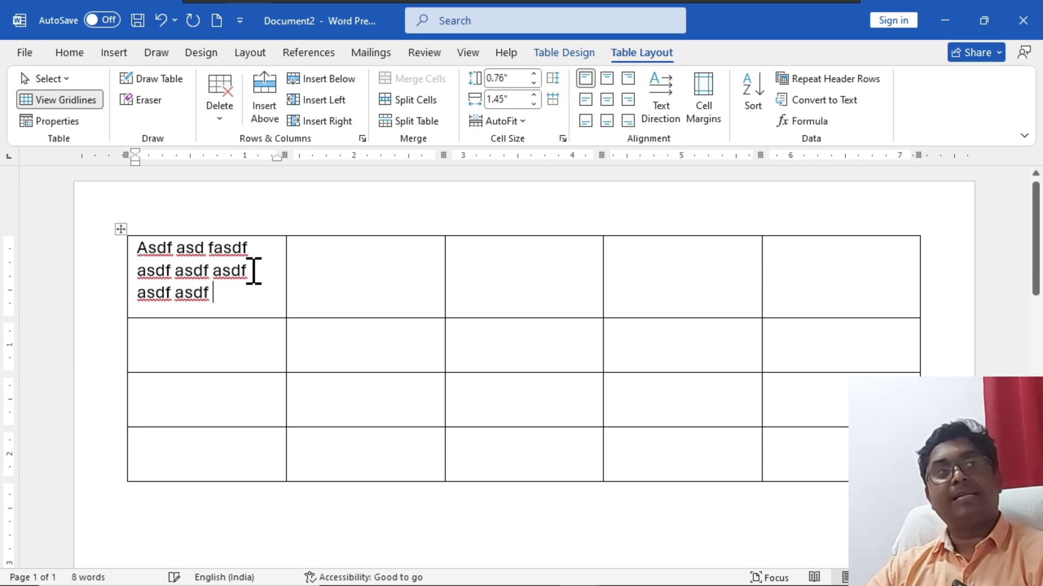
Step: Append "adf afasdf asdf asdf" to the first cell's text and shrink the second row to a very thin strip
type("adf afasdf asdf asdf")
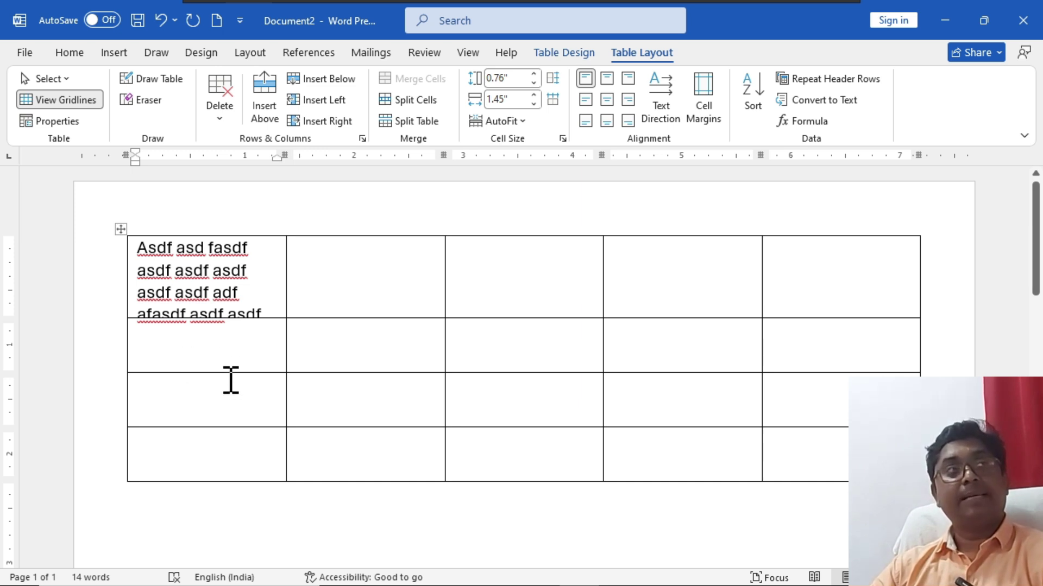
left_click_drag(222, 375, 230, 323)
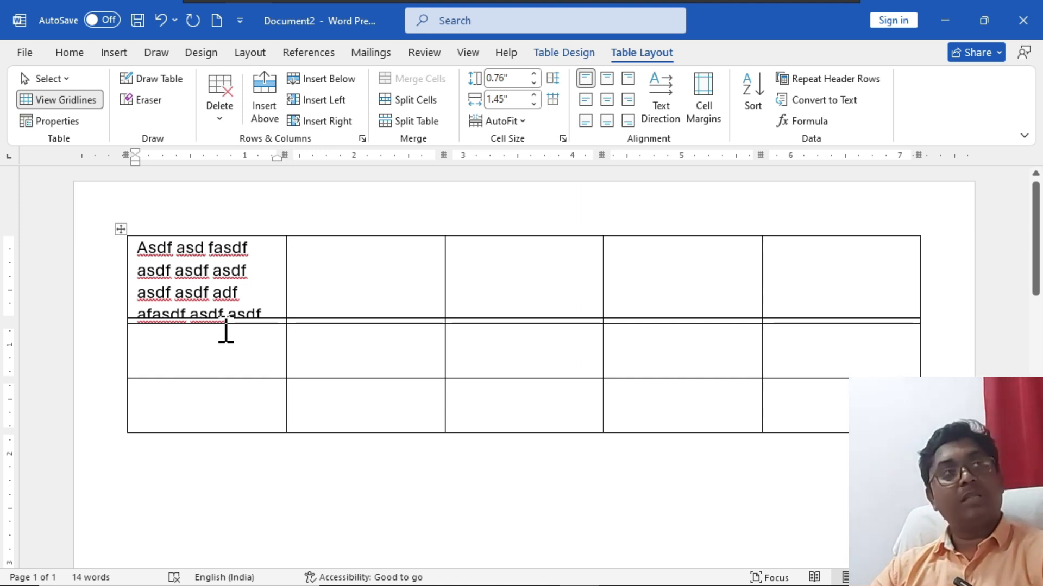
left_click_drag(224, 325, 261, 323)
left_click(353, 345)
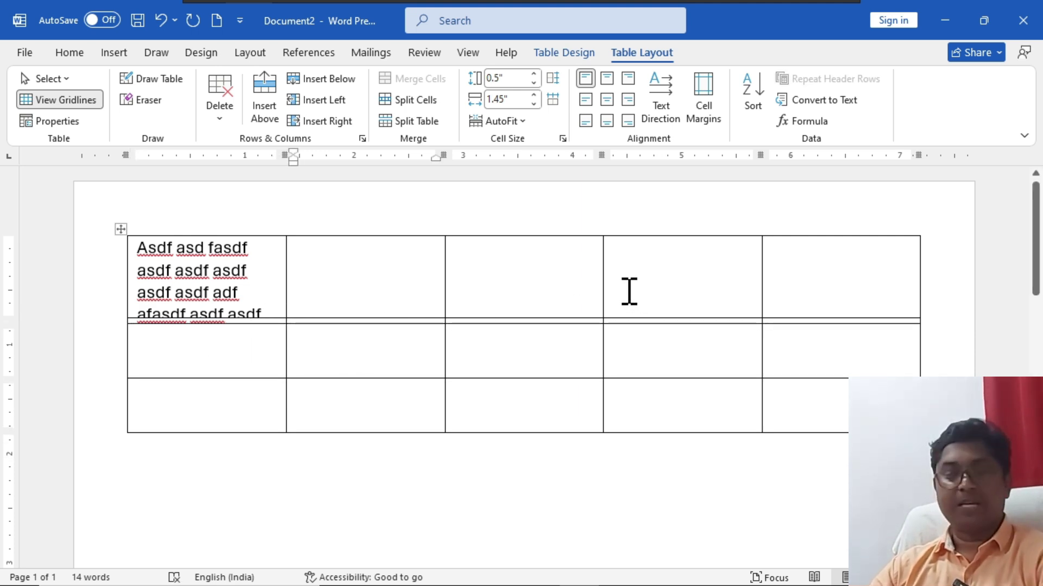
Step: Delete the entire document content and insert a new table with five columns and five rows
key("ctrl+a")
key("Delete")
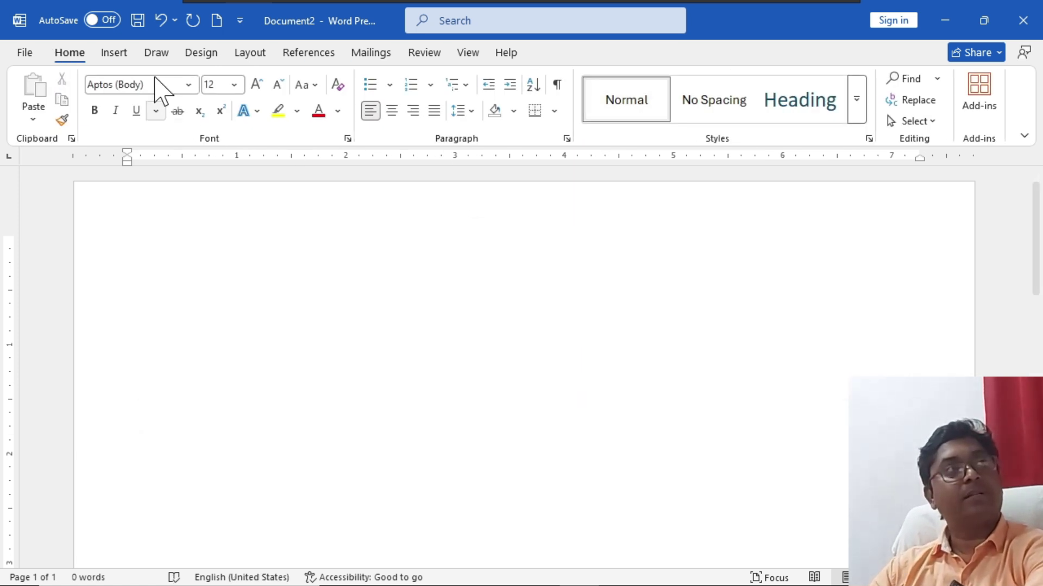
left_click(116, 53)
left_click(128, 118)
left_click(219, 249)
Step: Review the new table's row options for breaking across pages and repeating the header, and close them without changes
left_click(640, 52)
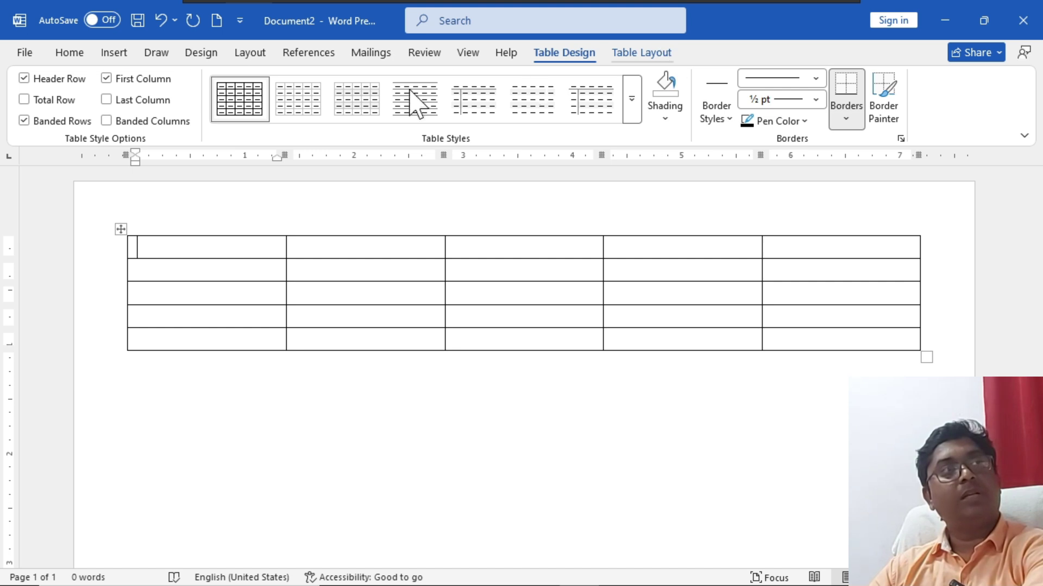
left_click(49, 120)
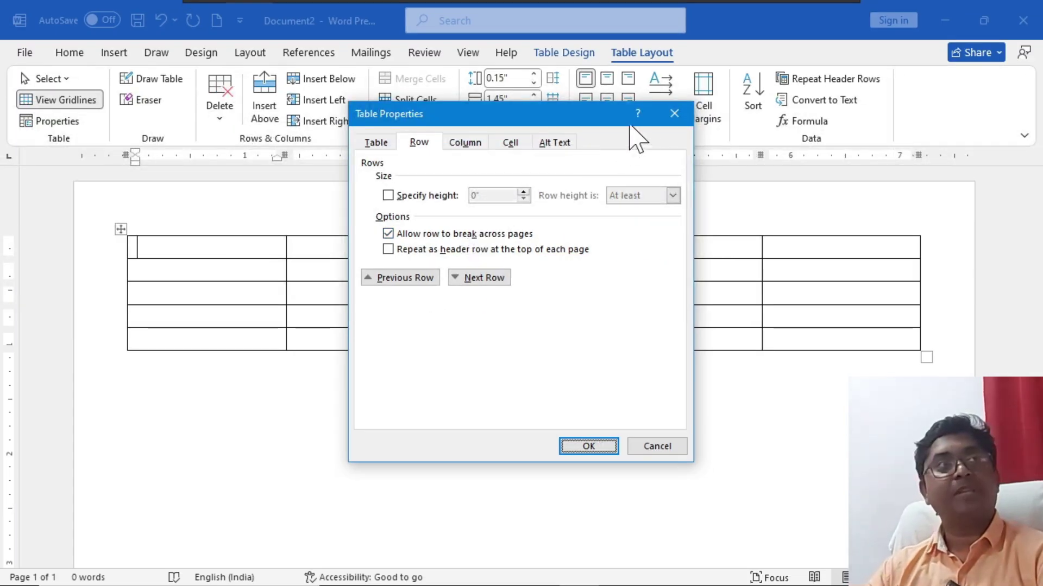
left_click(675, 113)
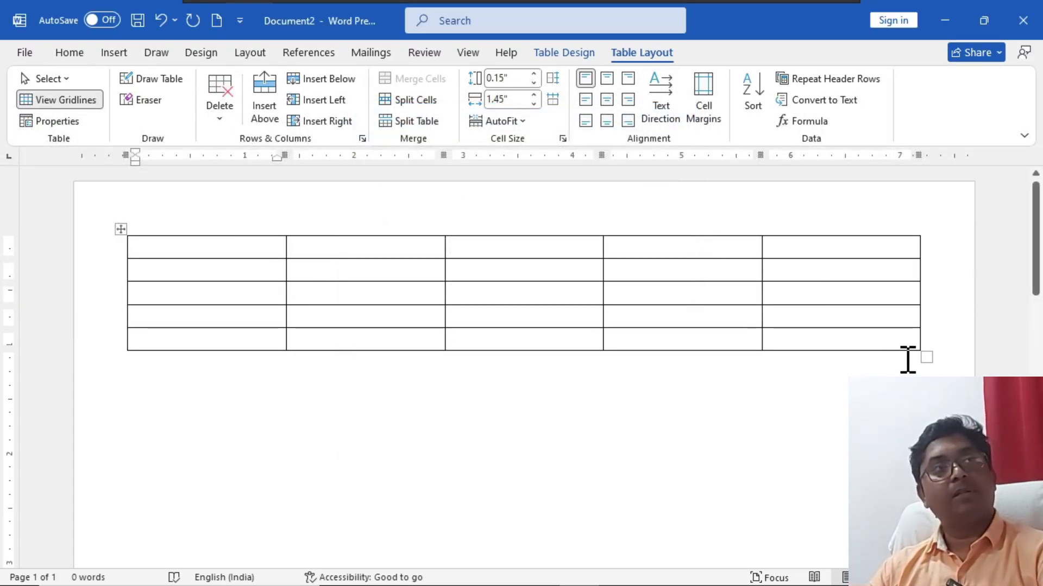
Step: Enlarge the table's rows to about 0.46" high and append rows at its end until two rows fall on a second page
left_click_drag(924, 358, 929, 494)
left_click(777, 454)
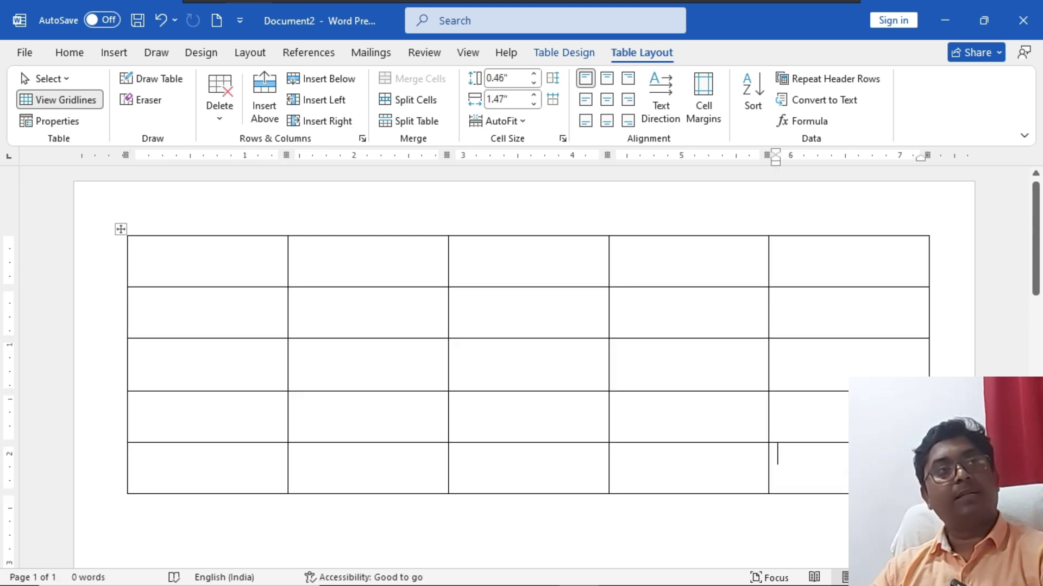
key("Tab")
key("Tab")
key("Tab")
key("Tab")
key("Tab")
key("Tab")
key("Tab")
key("Tab")
key("Tab")
key("Tab")
key("Tab")
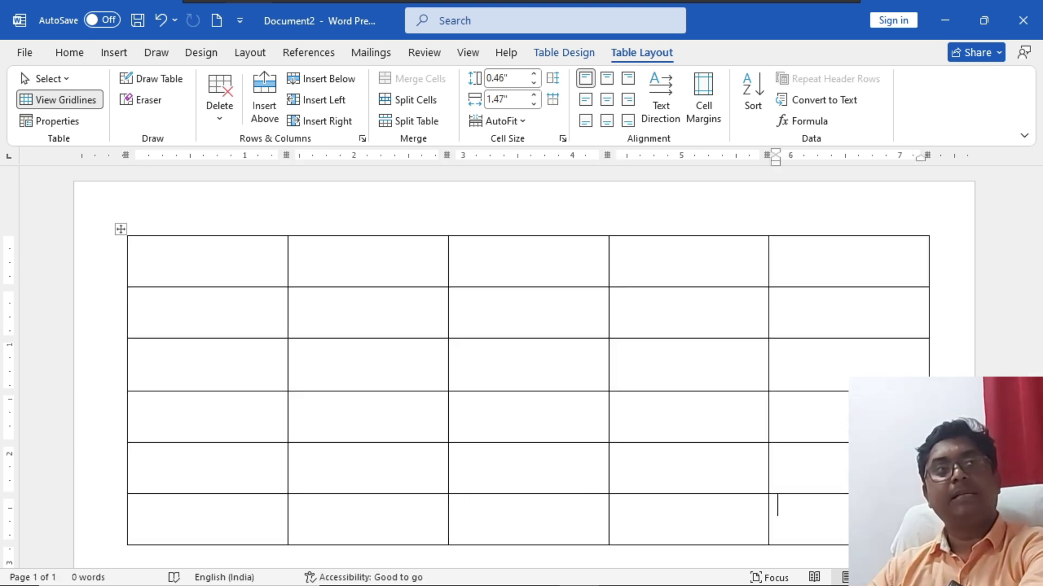
scroll(846, 400, "down", 5)
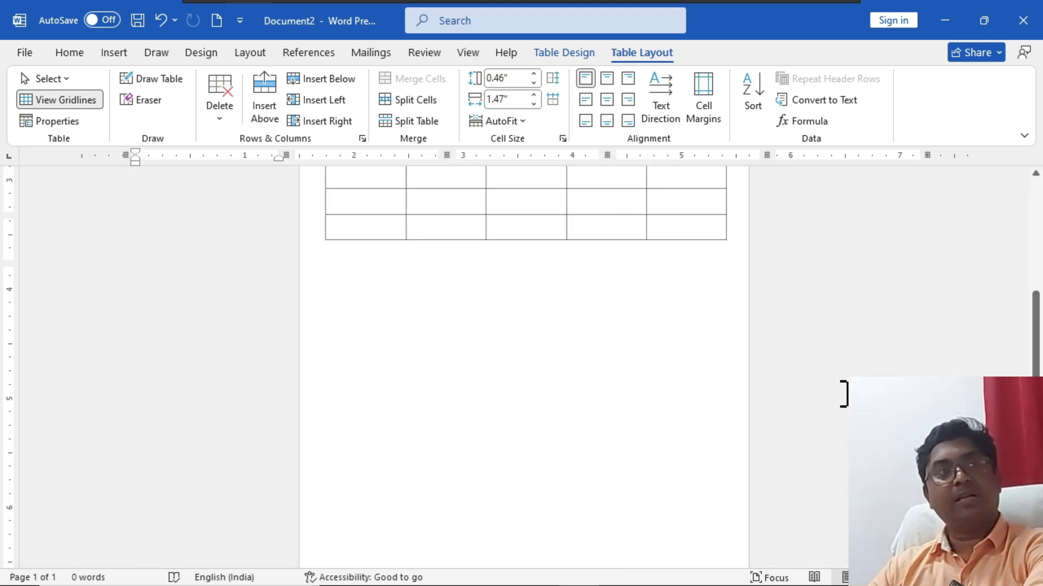
key("Tab")
key("Tab")
key("Tab")
key("Tab")
key("Tab")
key("Tab")
key("Tab")
key("Tab")
key("Tab")
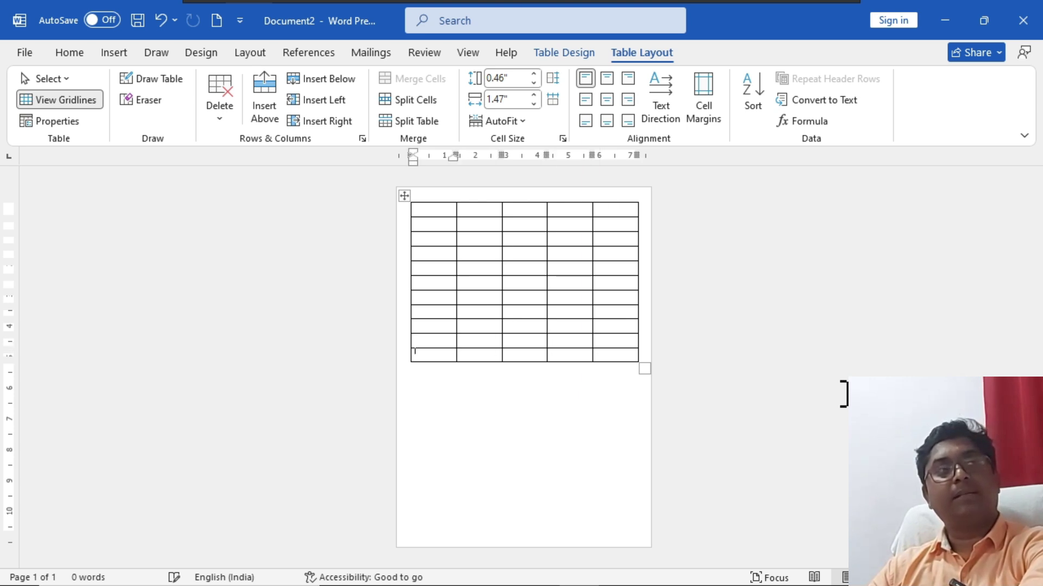
key("Tab")
key("Tab")
key("Tab")
key("Tab")
key("Tab")
key("Tab")
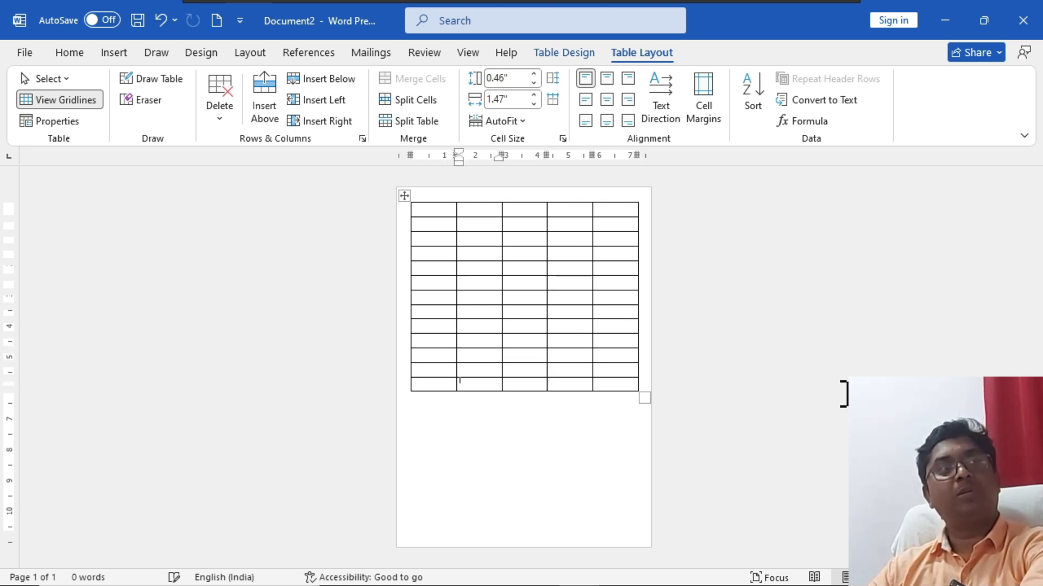
key("Tab")
key("Tab")
key("Tab")
key("Tab")
key("Tab")
key("Tab")
key("Tab")
key("Tab")
key("Tab")
key("Tab")
key("Tab")
key("Tab")
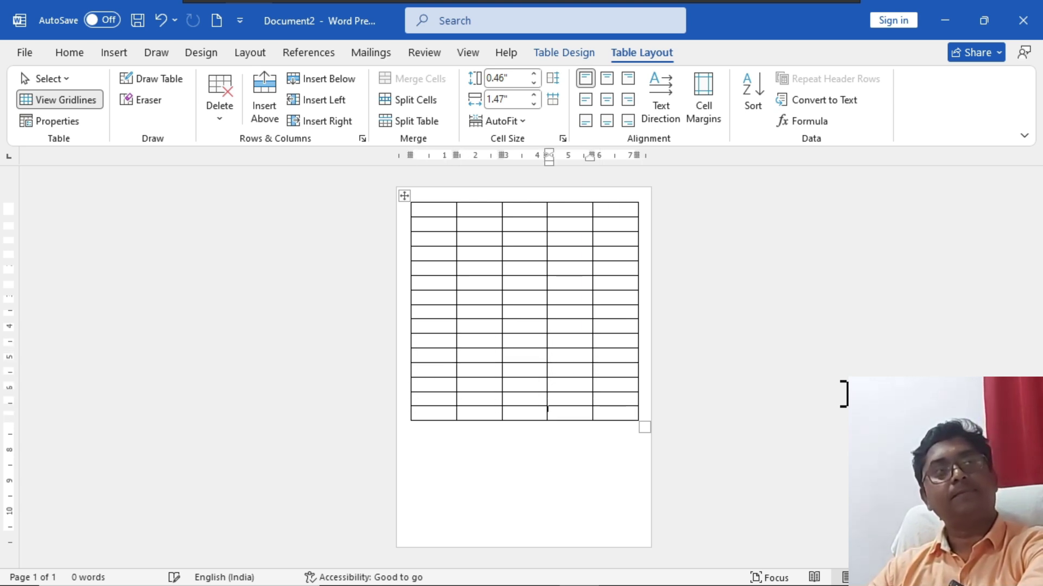
key("Tab")
key("Tab")
key("Tab")
key("Tab")
key("Tab")
key("Tab")
key("Tab")
key("Tab")
key("Tab")
key("Tab")
key("Tab")
key("Tab")
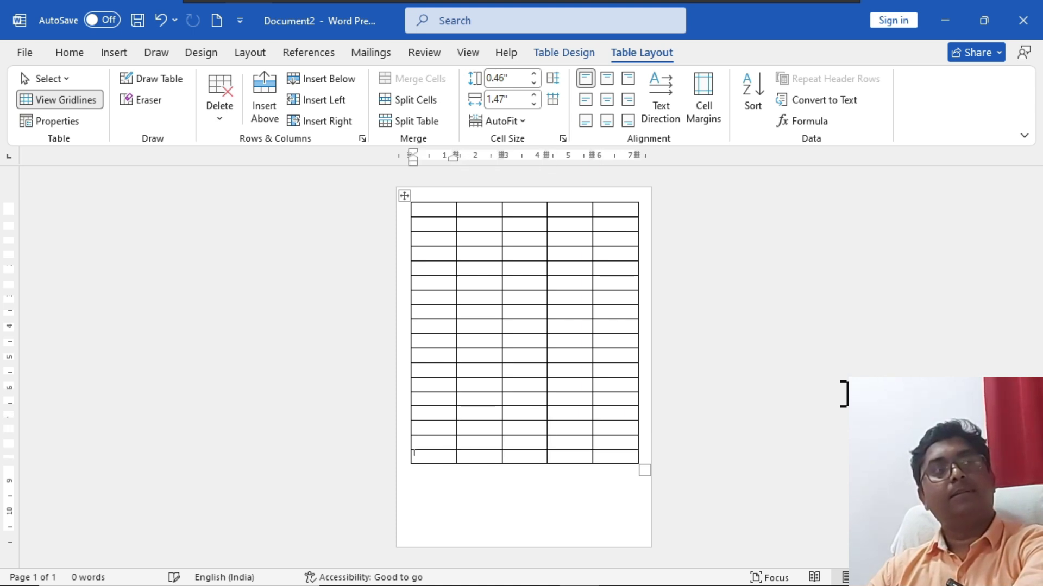
key("Tab")
key("Tab")
key("Tab")
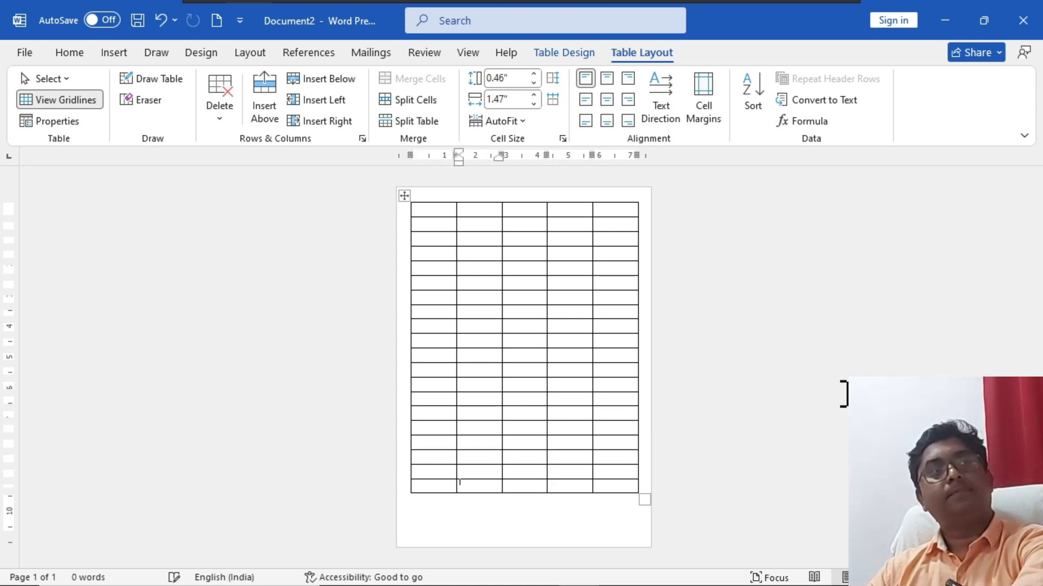
key("Tab")
key("Tab")
key("Tab")
key("Tab")
key("Tab")
key("Tab")
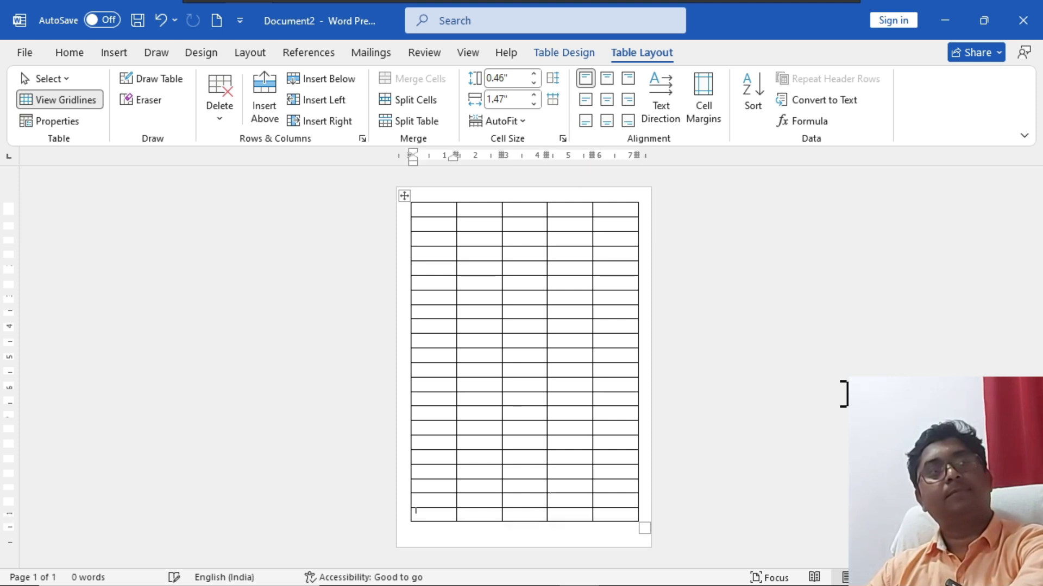
key("Tab")
key("Tab")
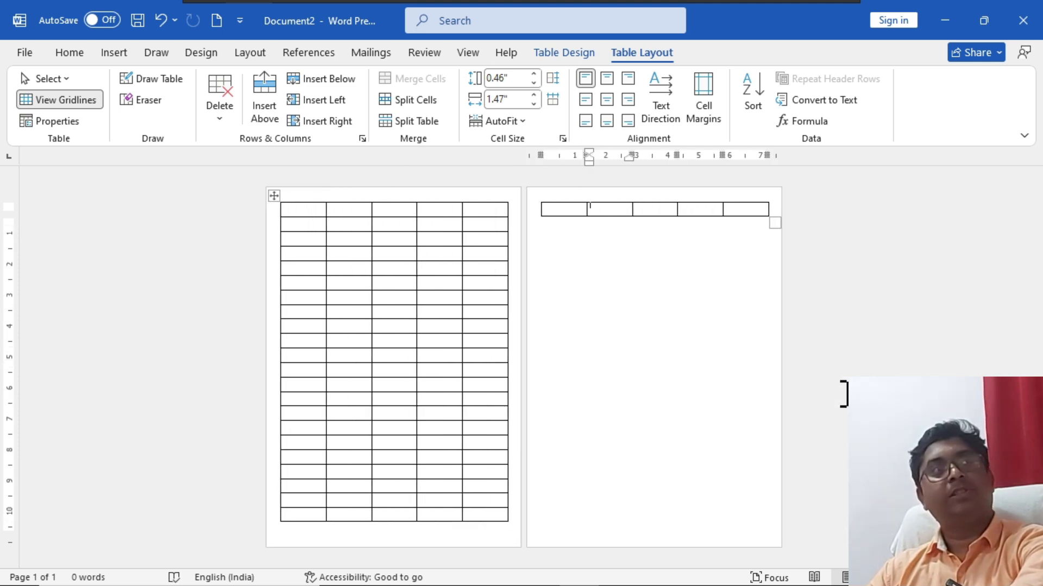
key("Tab")
key("Tab")
key("Tab")
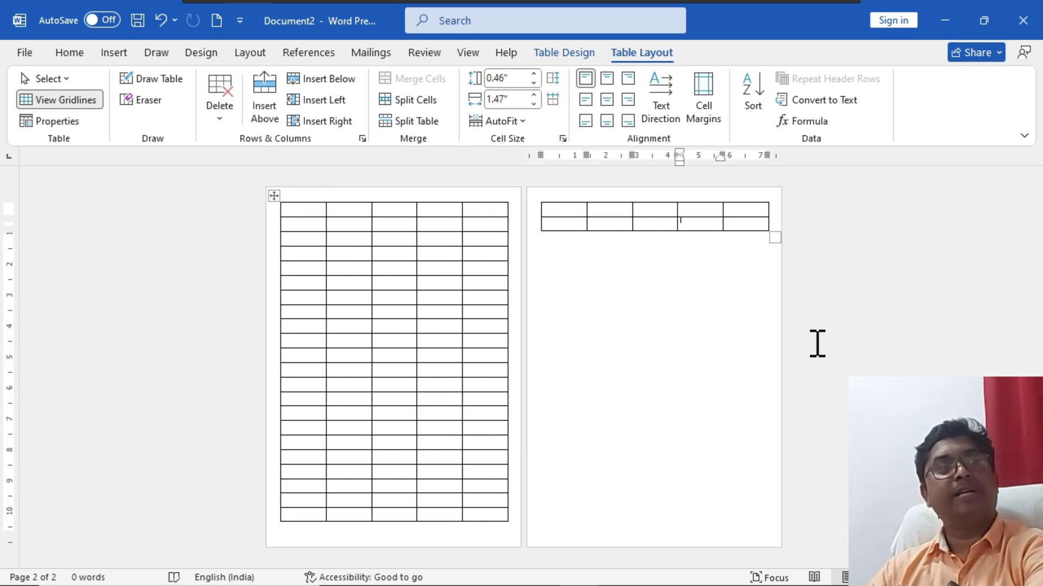
Step: Fill the last cell of page one's second-to-last row with repeated "asdf" text until it crosses pages, and review the row's page-break option
scroll(619, 369, "up", 6, "ctrl")
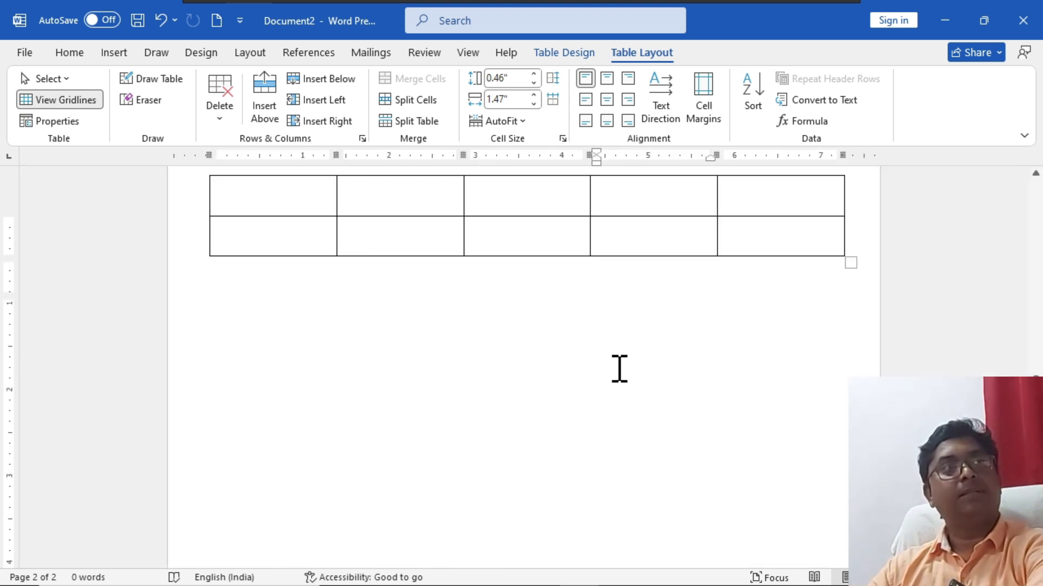
scroll(619, 368, "up", 5)
left_click(733, 274)
type("Asdf as")
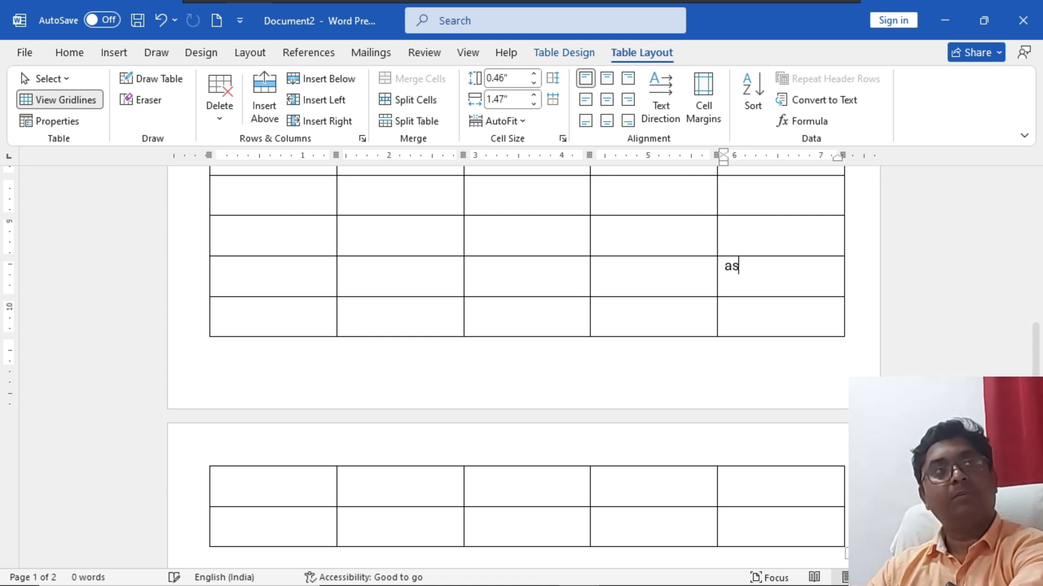
type("df asdf asdf asdf asdf asdf")
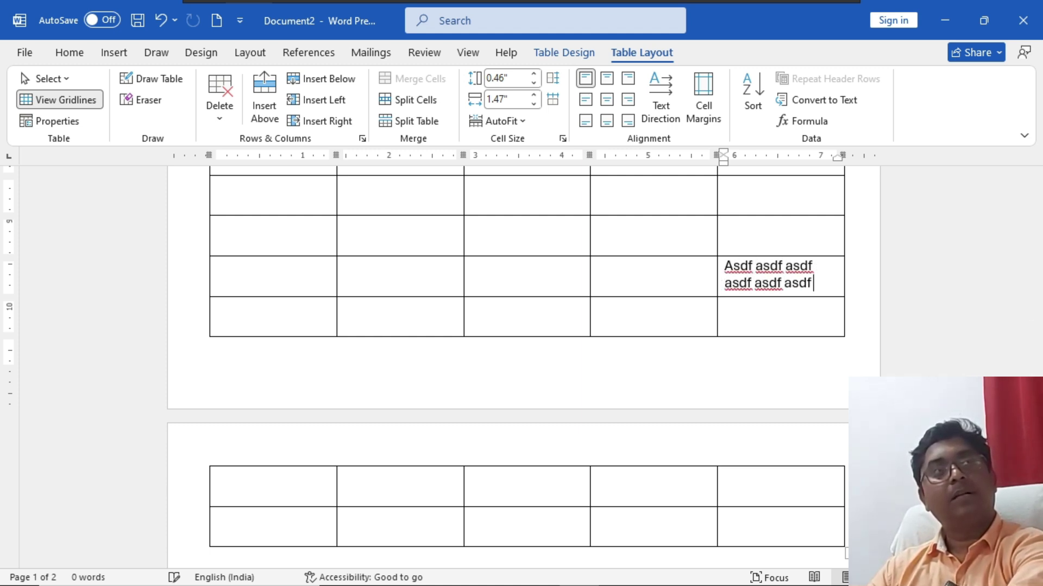
type(" asdf asdf asdf asdf asdf asdf asdf asdf asdf asd")
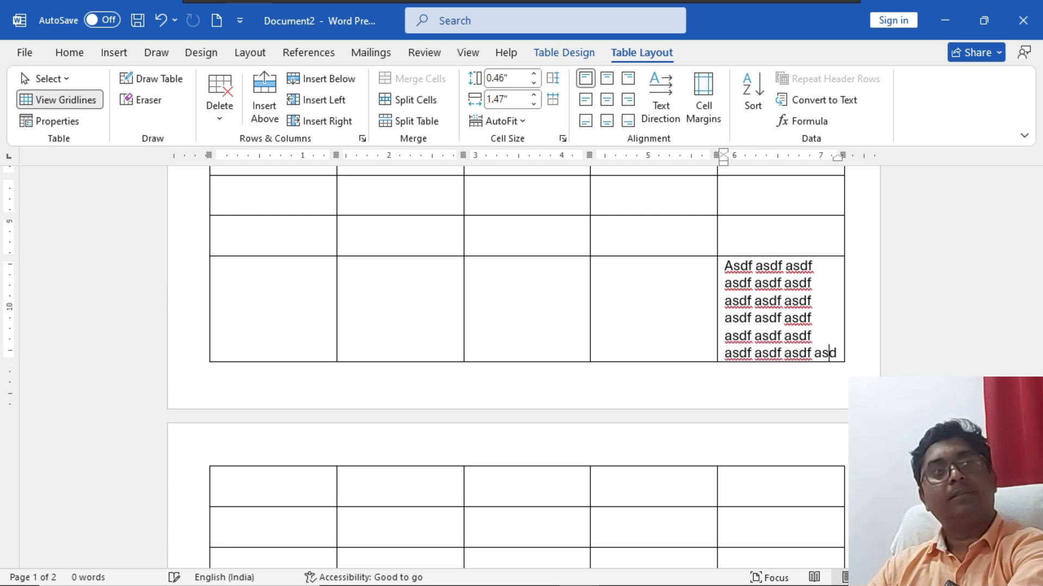
type("f asdf asdf sadf sd")
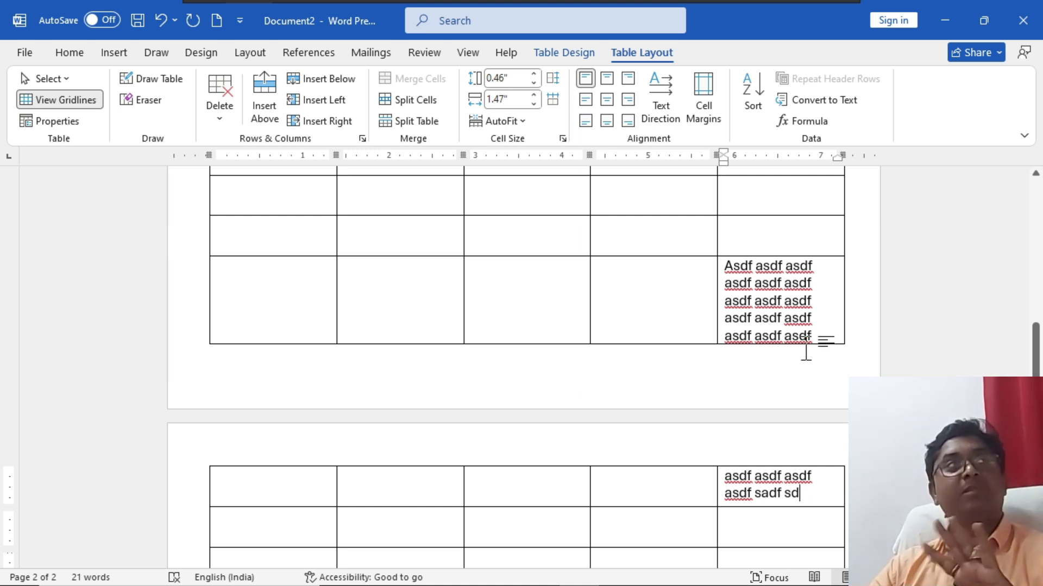
left_click(73, 124)
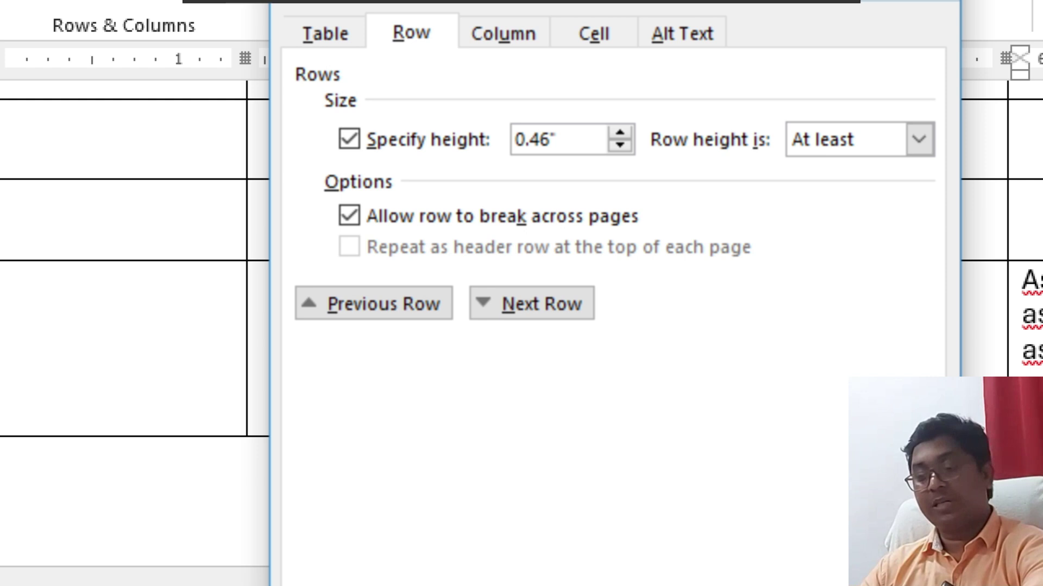
key("Return")
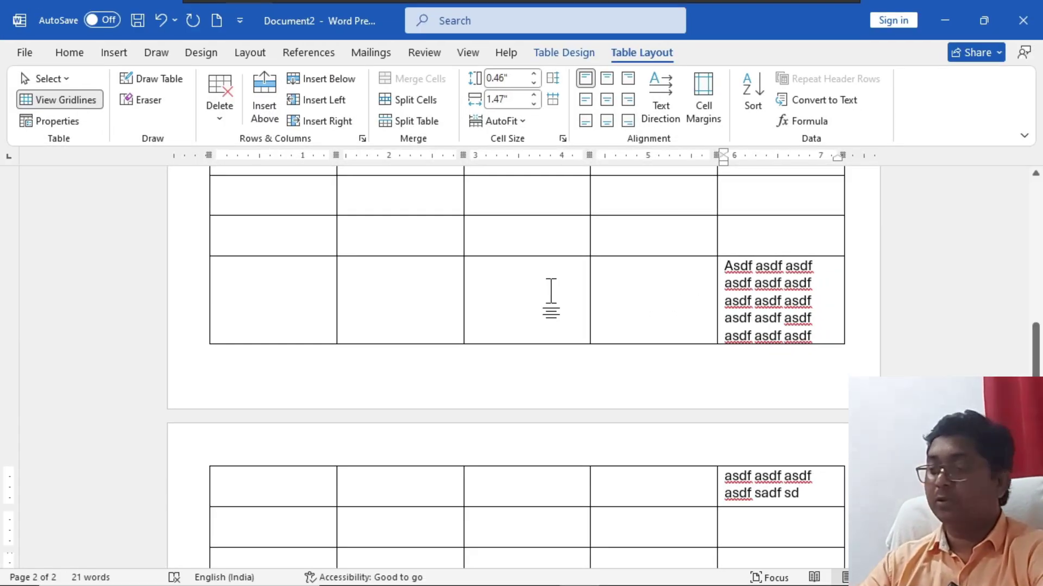
Step: Replace the document's content with a new table of five columns and six rows, and stretch it to make the rows taller
key("ctrl+a")
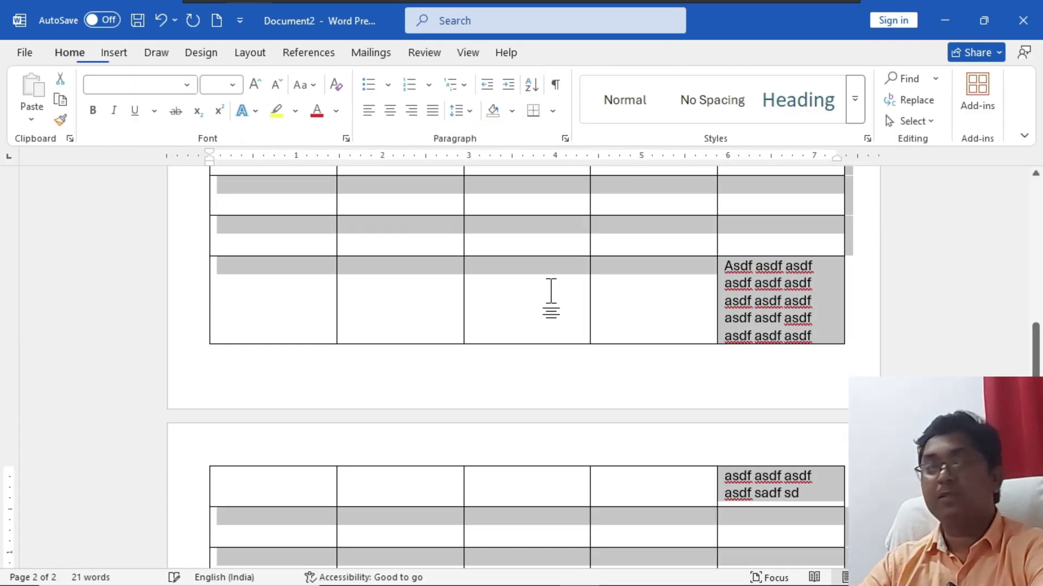
key("Delete")
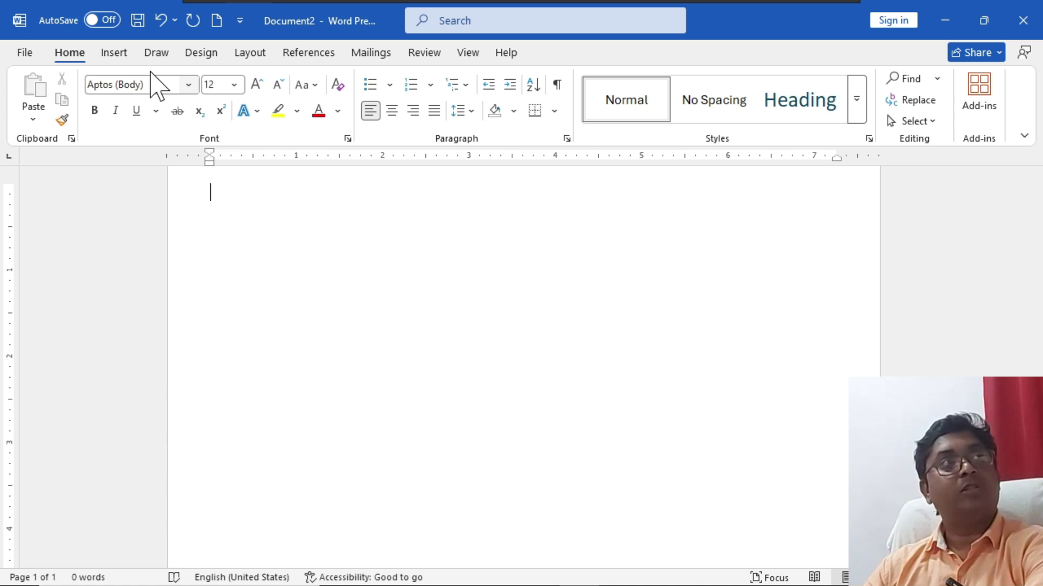
left_click(113, 53)
left_click(130, 120)
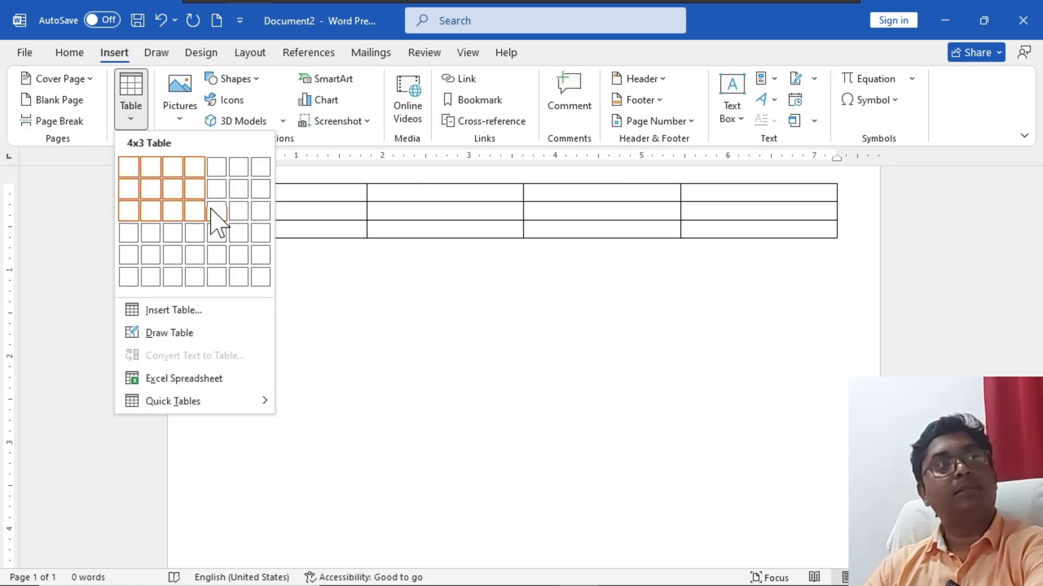
left_click(222, 278)
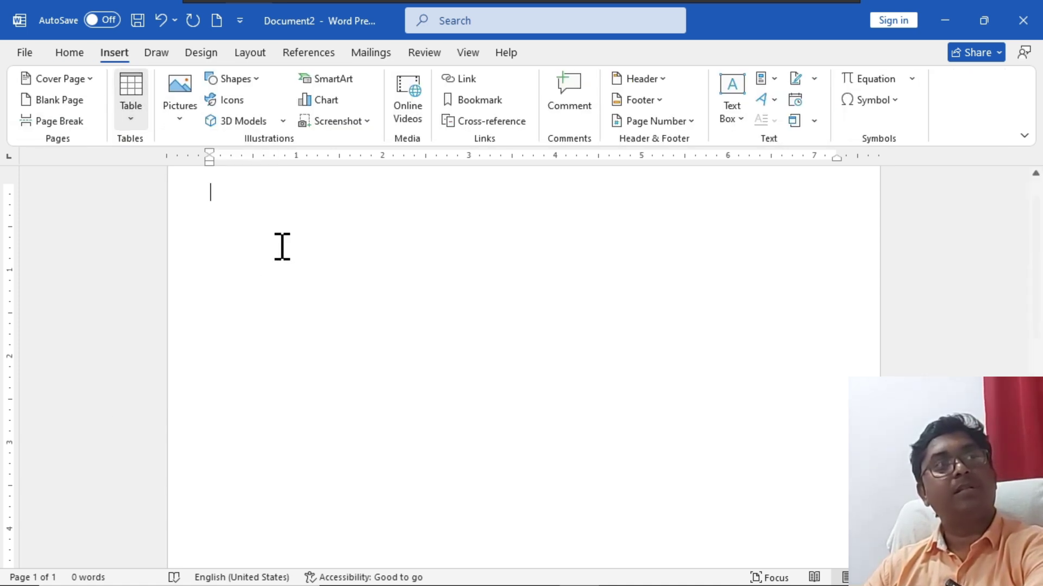
left_click_drag(841, 302, 826, 507)
Step: Enter the column headings Roll No, Name, Course, Date and Fees across the table's first row
left_click(286, 196)
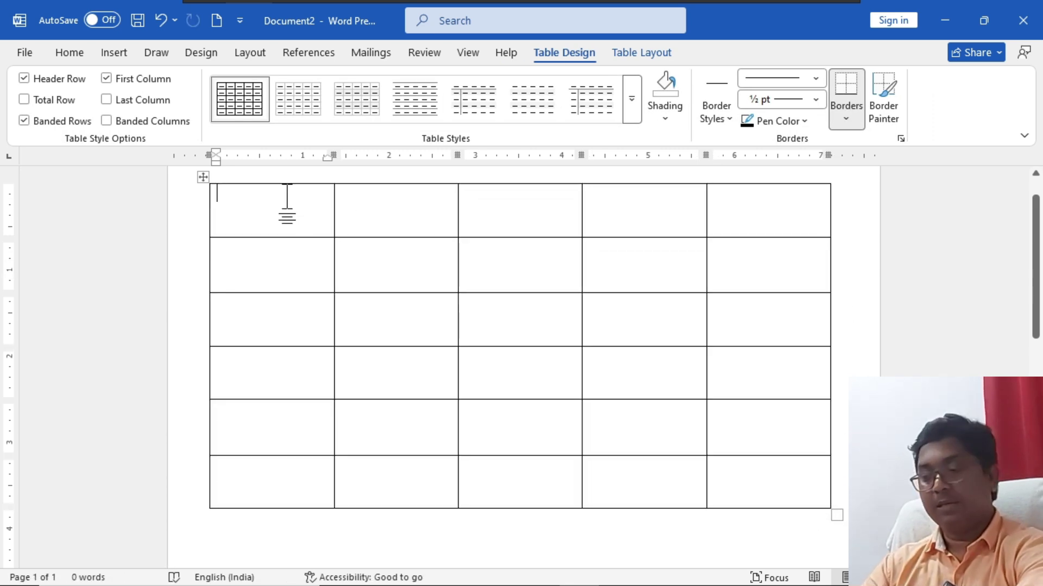
type("Roll No")
key("Tab")
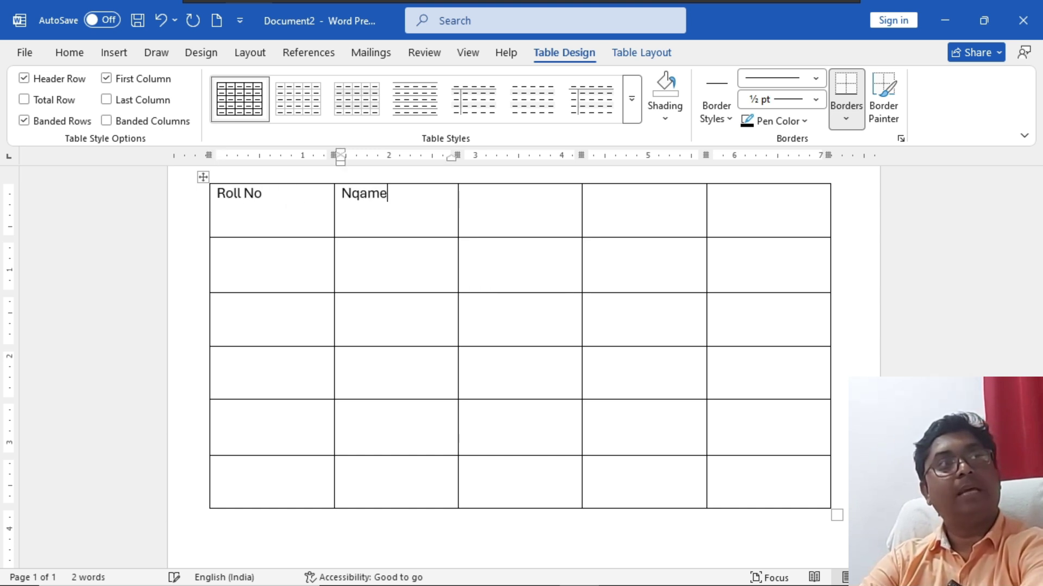
type("Name")
key("Tab")
type("Da")
key("Tab")
type("F")
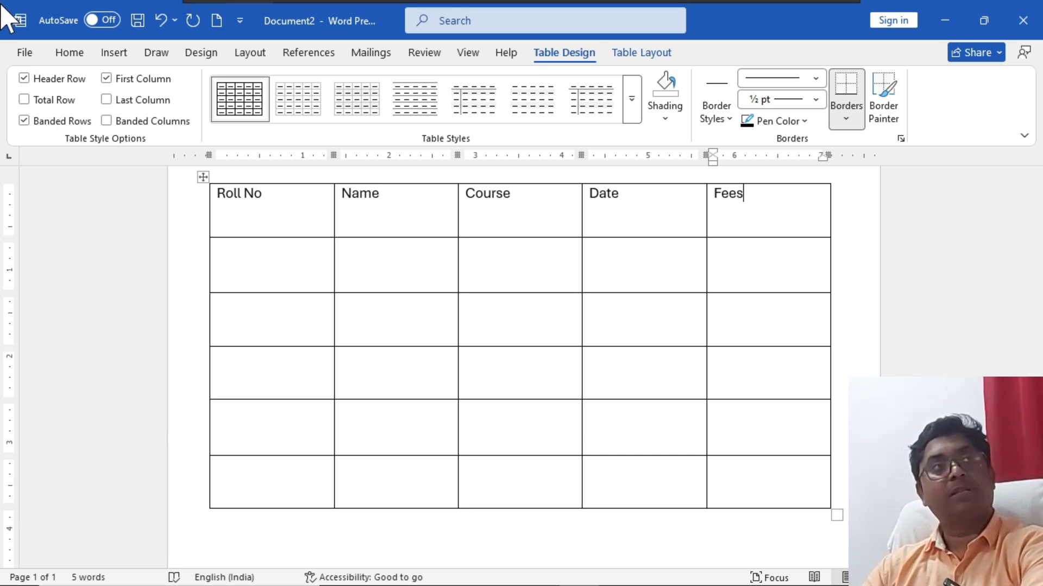
Step: Append rows to the end of the headed table until two rows fall on a second page
scroll(522, 196, "down", 12)
left_click(593, 323)
key("Tab")
key("Tab")
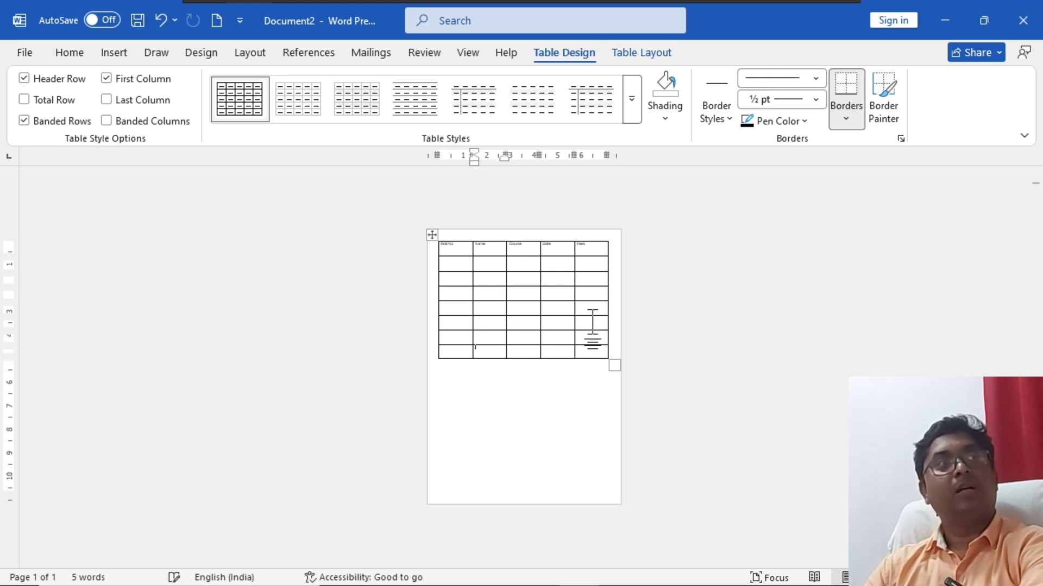
key("Tab")
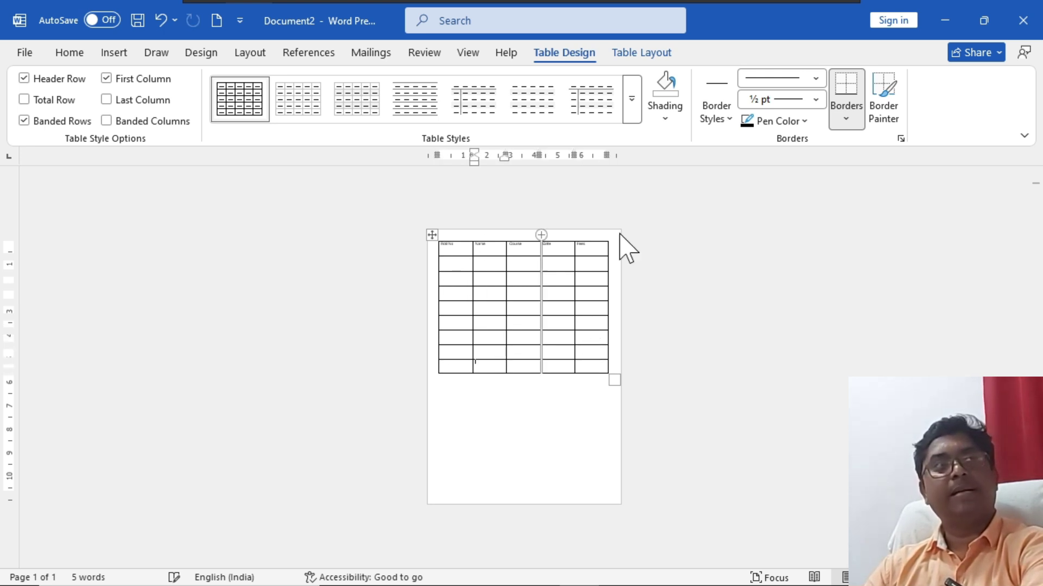
key("Tab")
key("Tab")
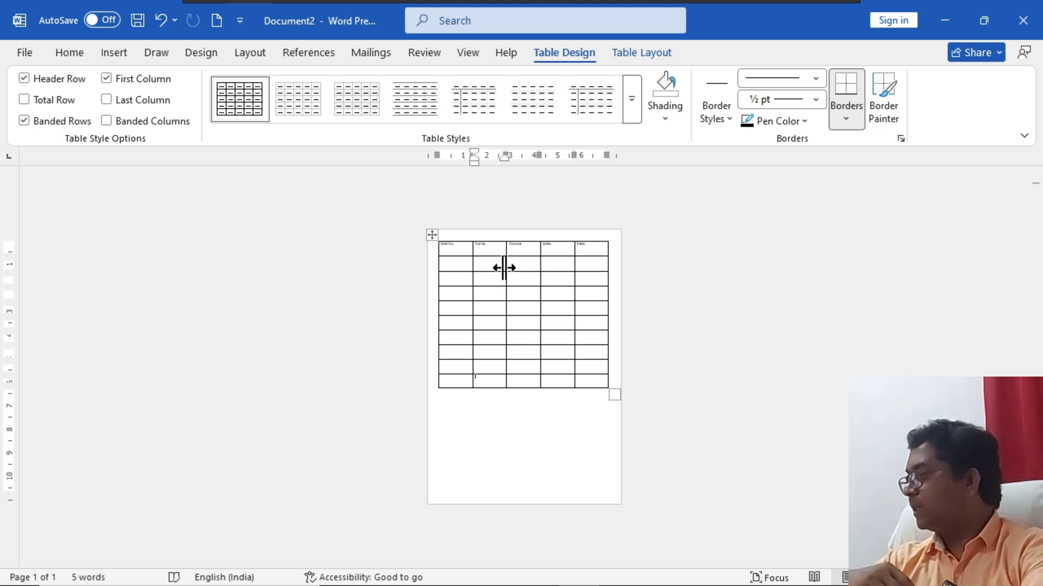
key("Tab")
key("Tab")
key("Tab")
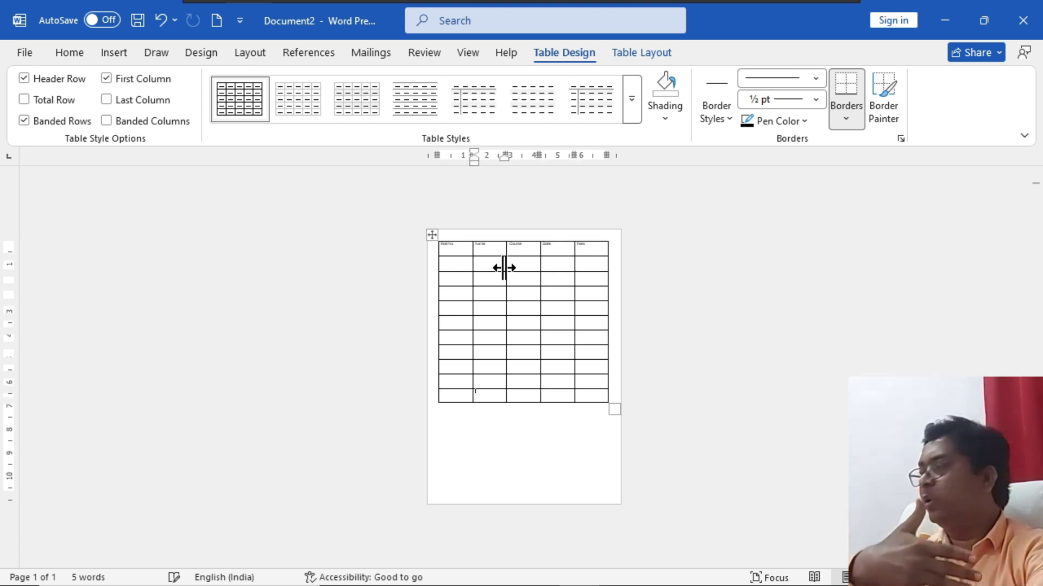
key("Tab")
key("Tab")
key("Tab")
key("Tab")
key("Tab")
key("Tab")
key("Tab")
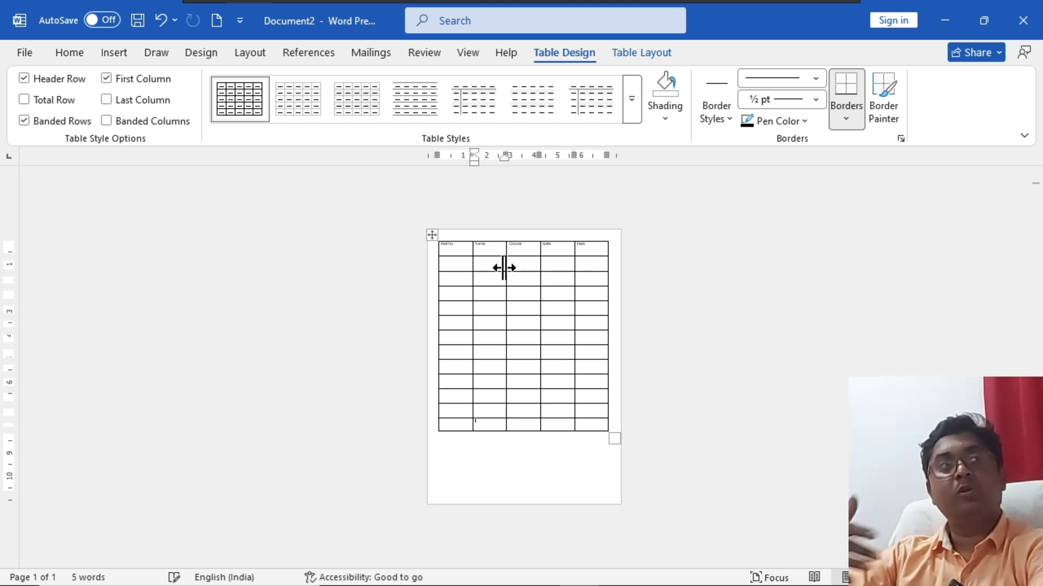
key("Tab")
key("Tab")
key("Tab")
key("Tab")
key("Tab")
key("Tab")
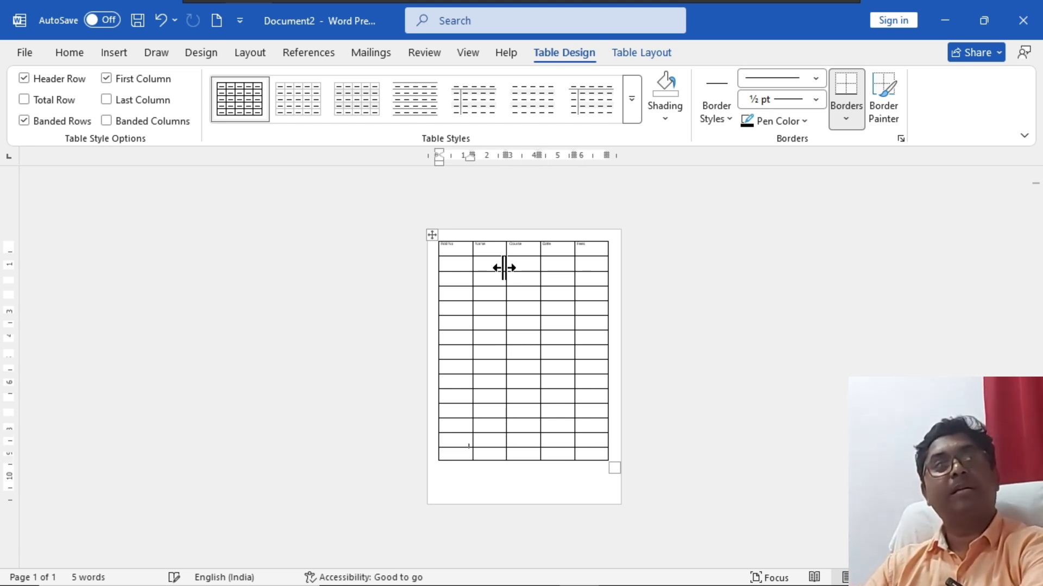
key("Tab")
key("Tab")
key("Tab")
key("Tab")
key("Tab")
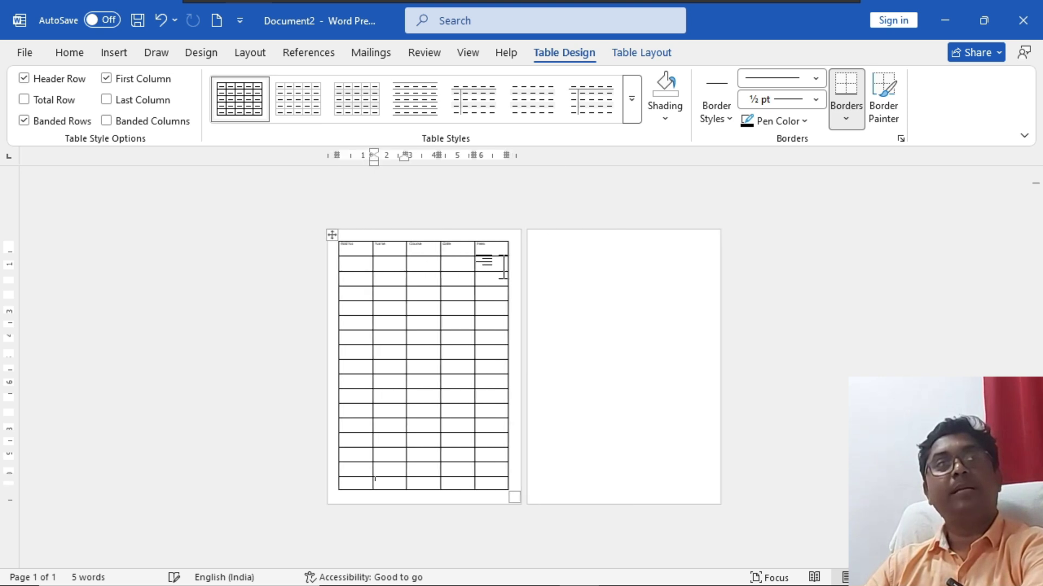
key("Tab")
key("Tab")
key("Tab")
key("Tab")
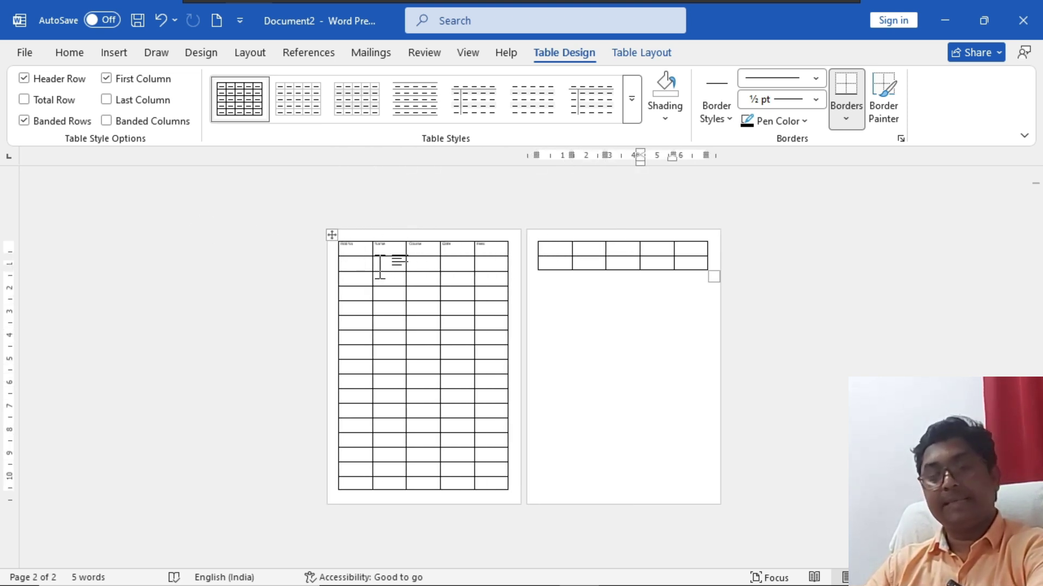
Step: Set the table's heading row to repeat as a header row at the top of each page
scroll(379, 247, "up", 5, "ctrl")
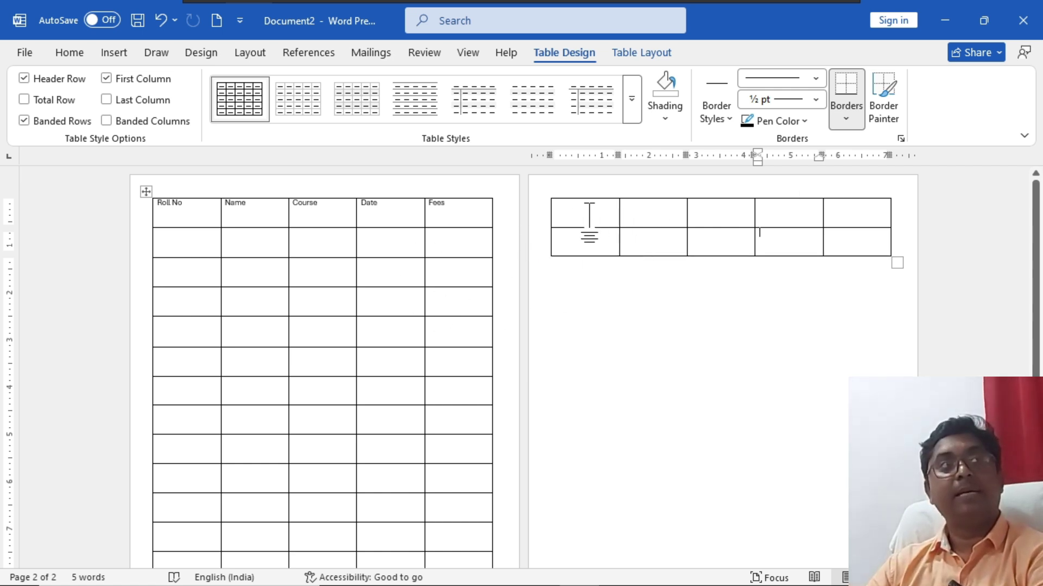
left_click(389, 220)
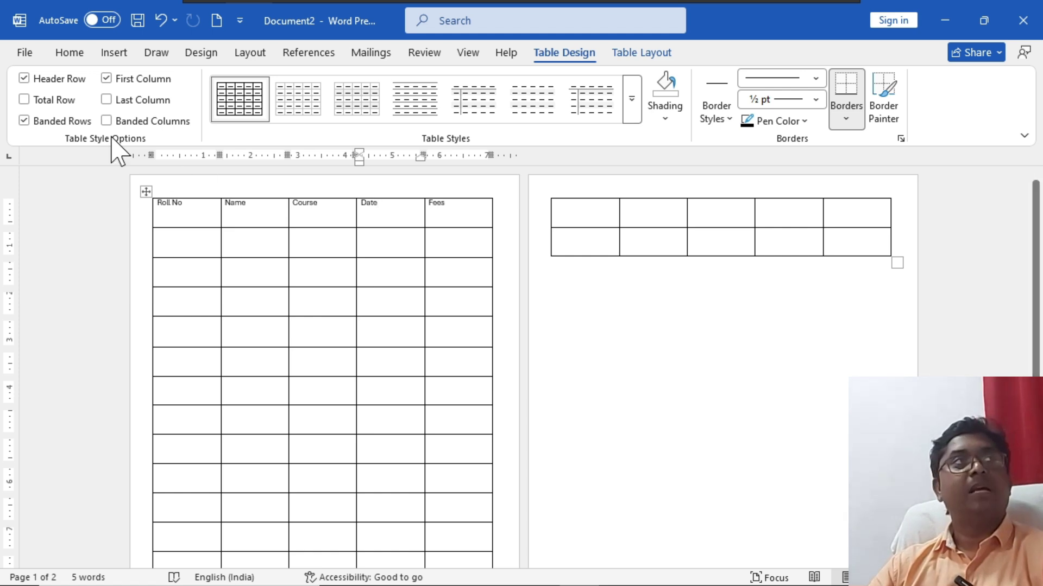
left_click(643, 53)
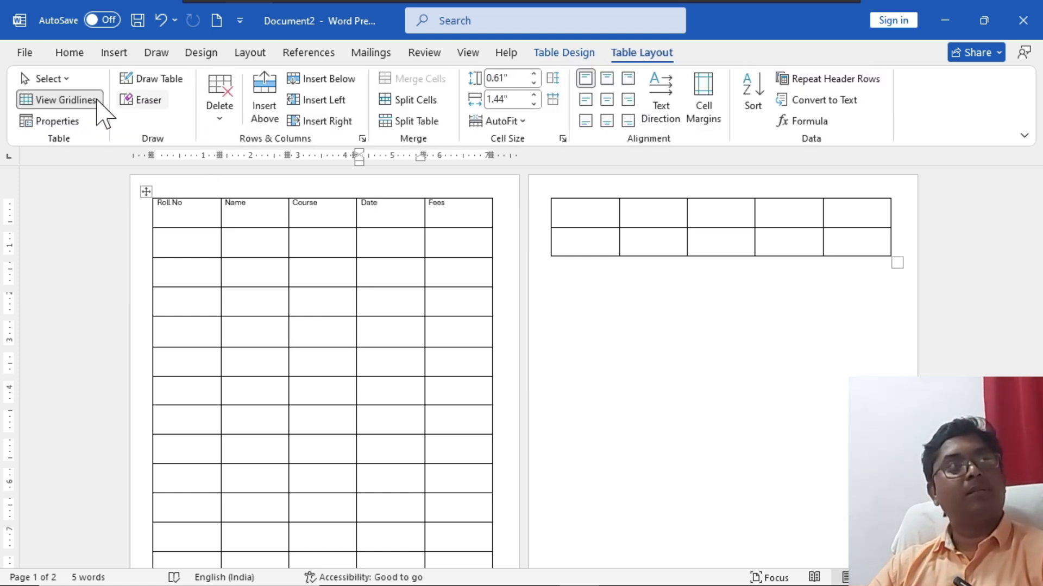
left_click(43, 124)
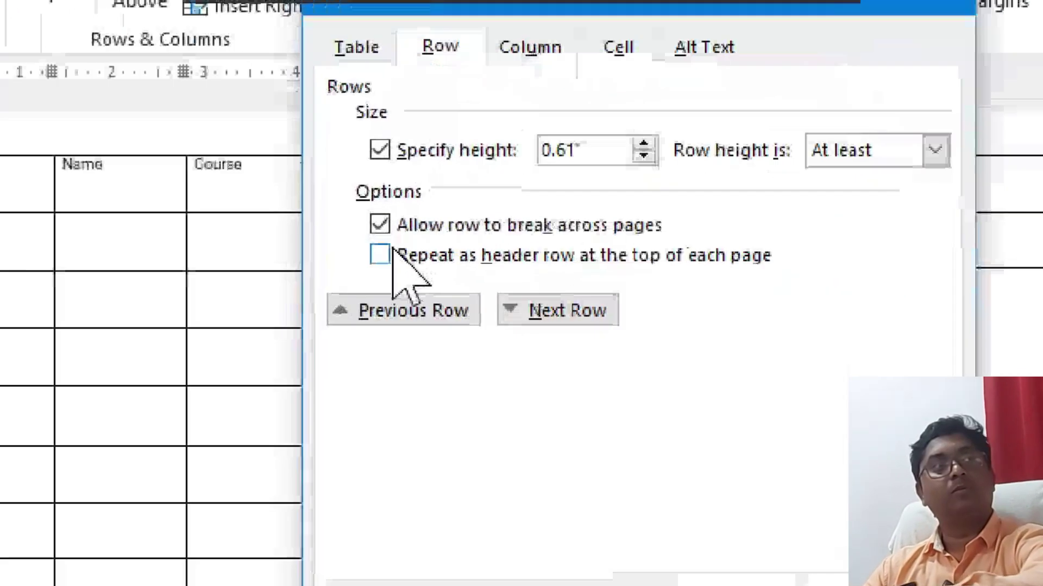
left_click(532, 241)
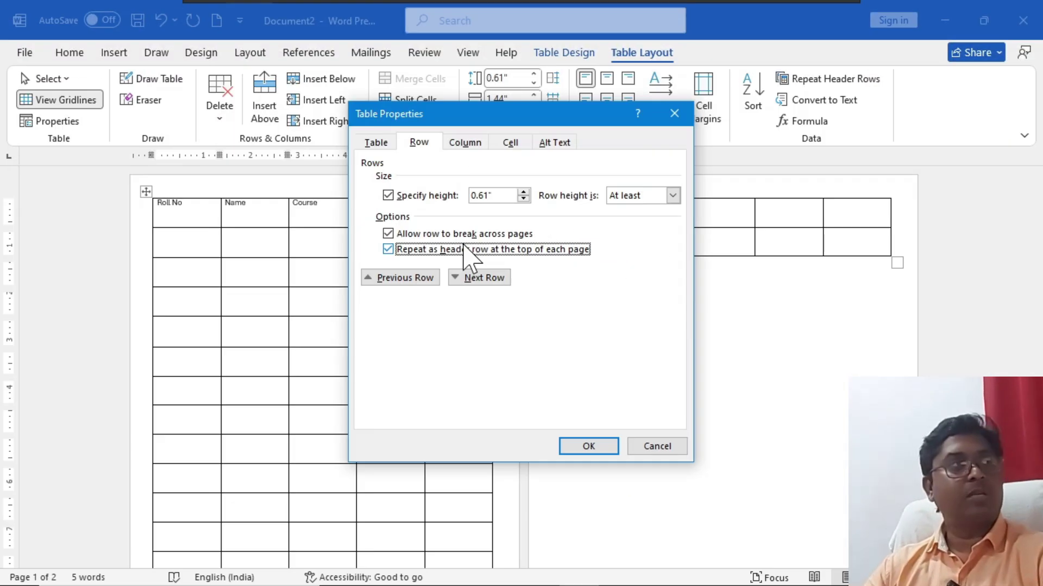
left_click(591, 449)
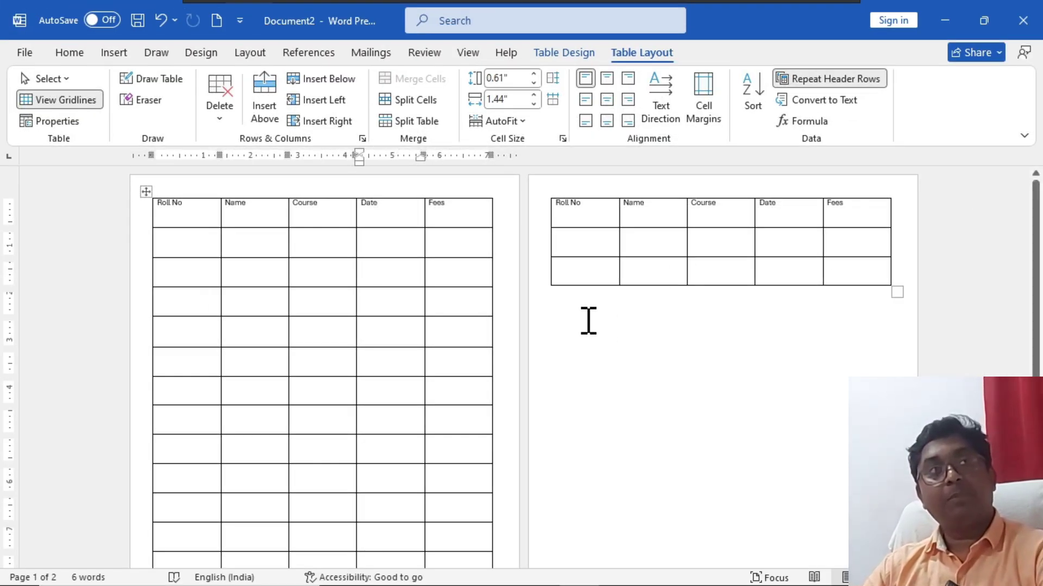
Step: Clear the whole document and insert a new table of five columns and three rows
left_click(818, 400)
key("Return")
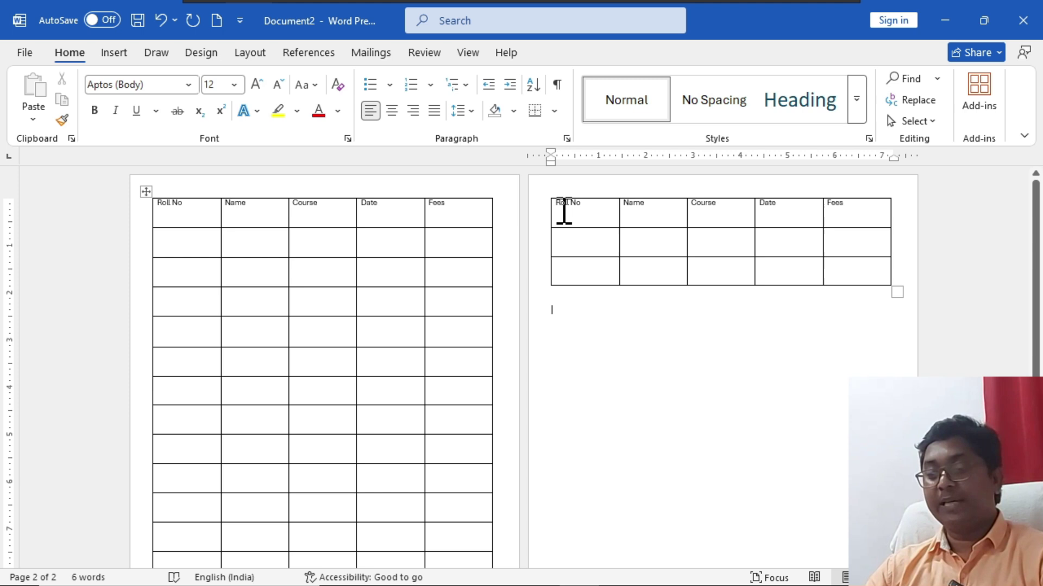
key("ctrl+a")
key("Delete")
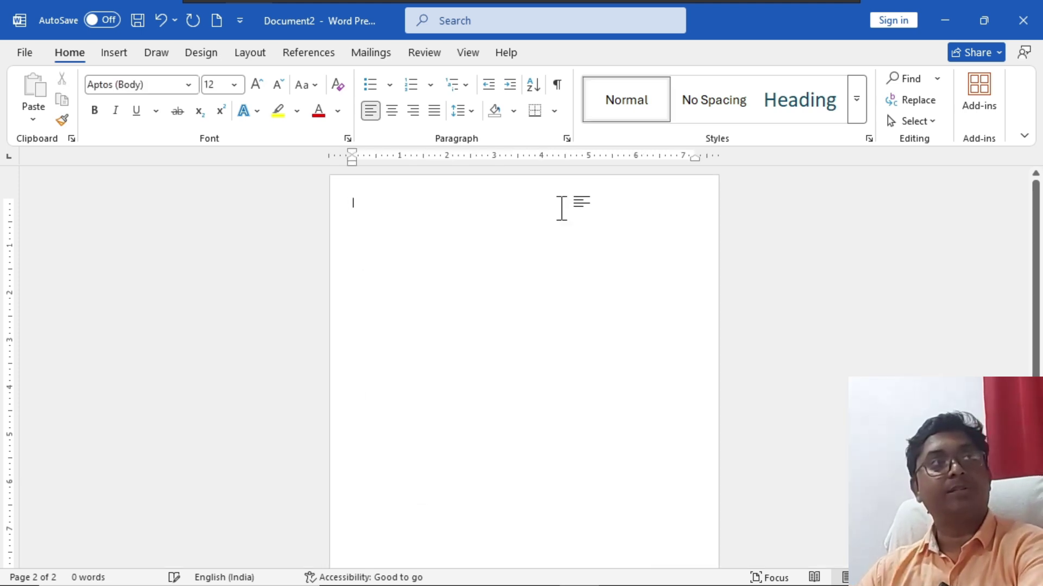
left_click(111, 52)
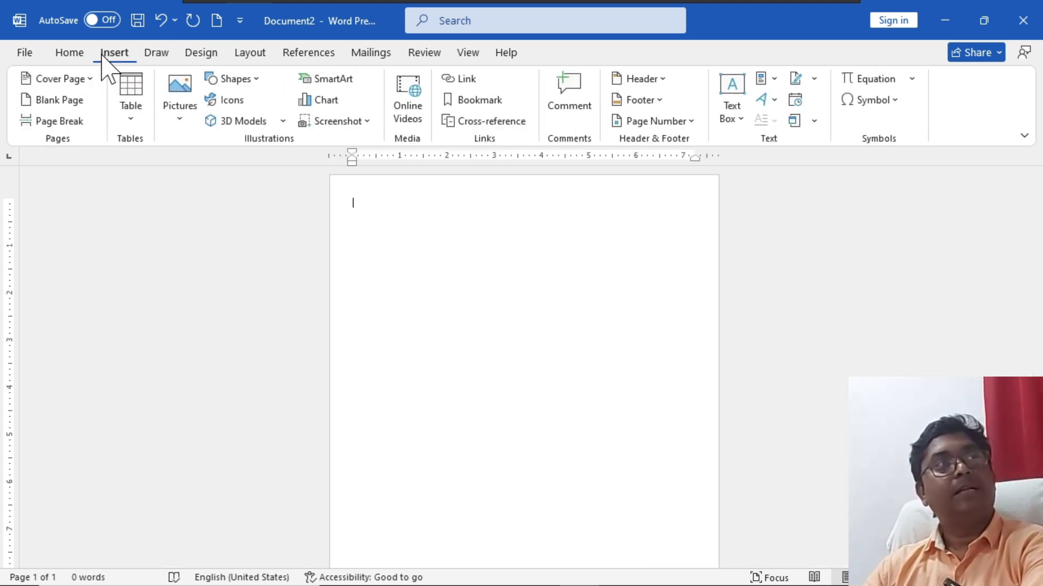
left_click(130, 126)
left_click(195, 182)
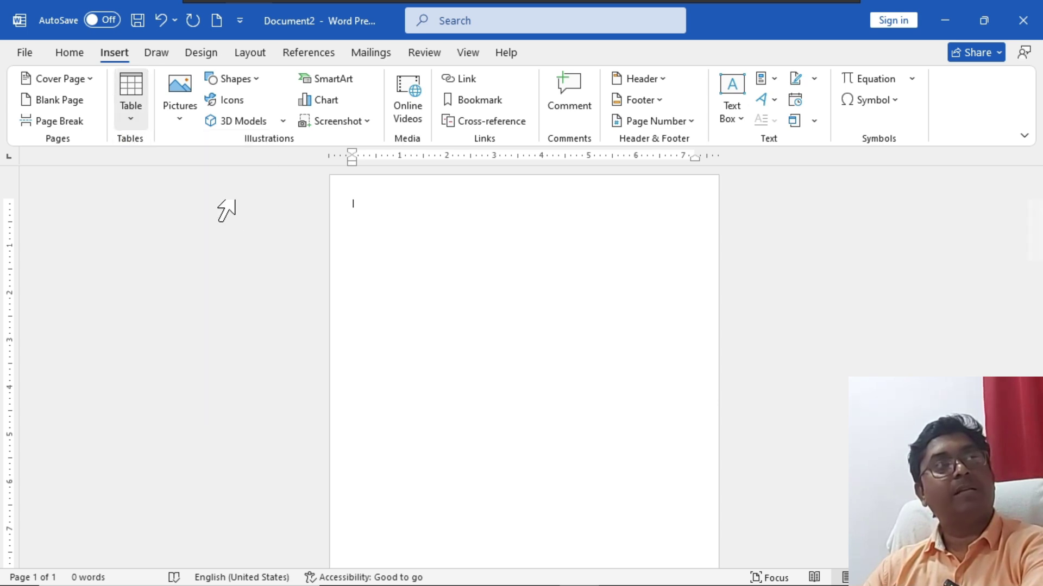
Step: Review the first column's preferred width setting and its measurement unit options in the table properties, leaving them as they are
left_click(658, 53)
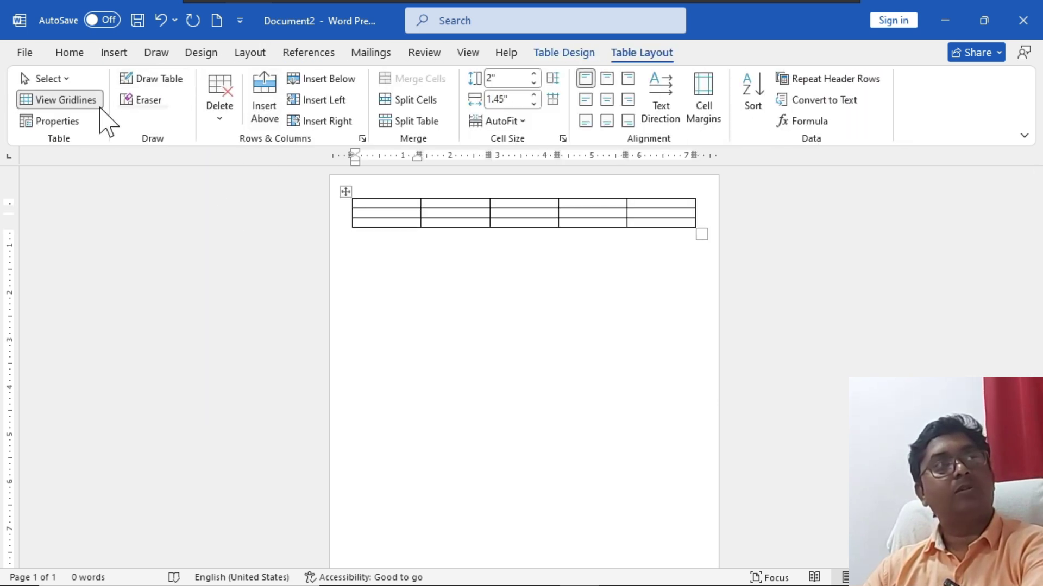
left_click(77, 120)
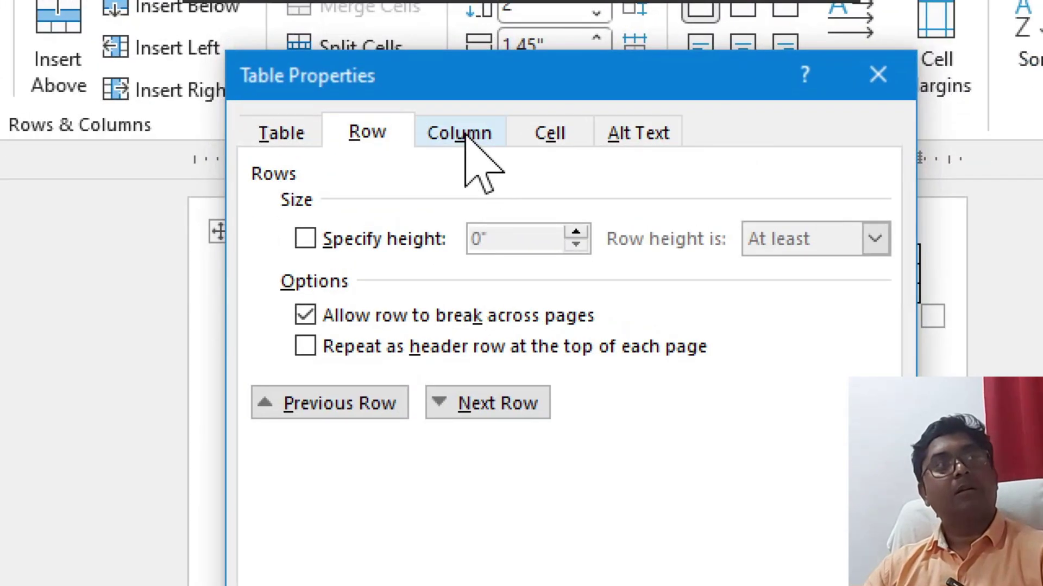
left_click(464, 143)
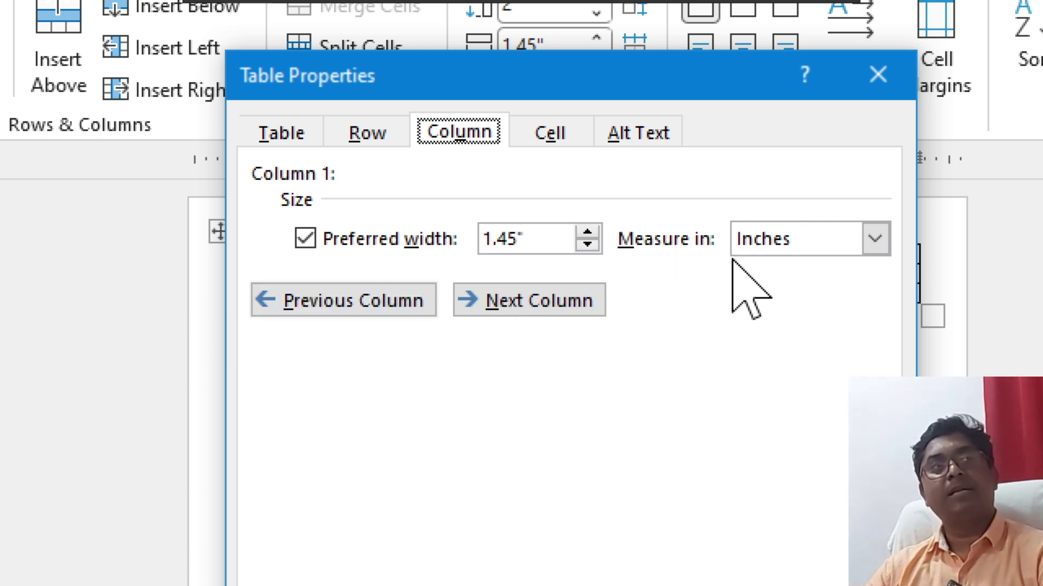
left_click(881, 242)
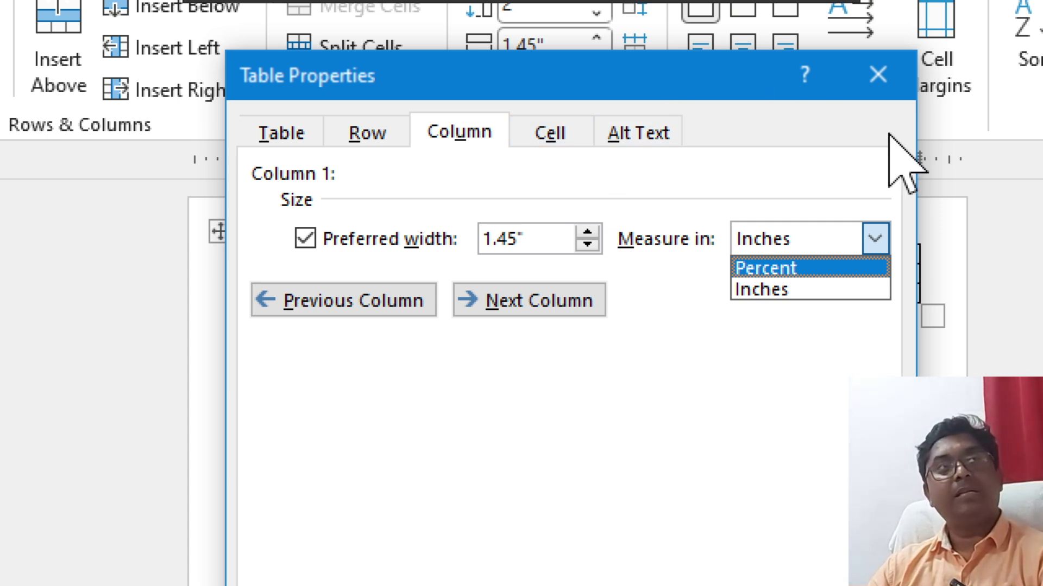
left_click(870, 89)
left_click(877, 81)
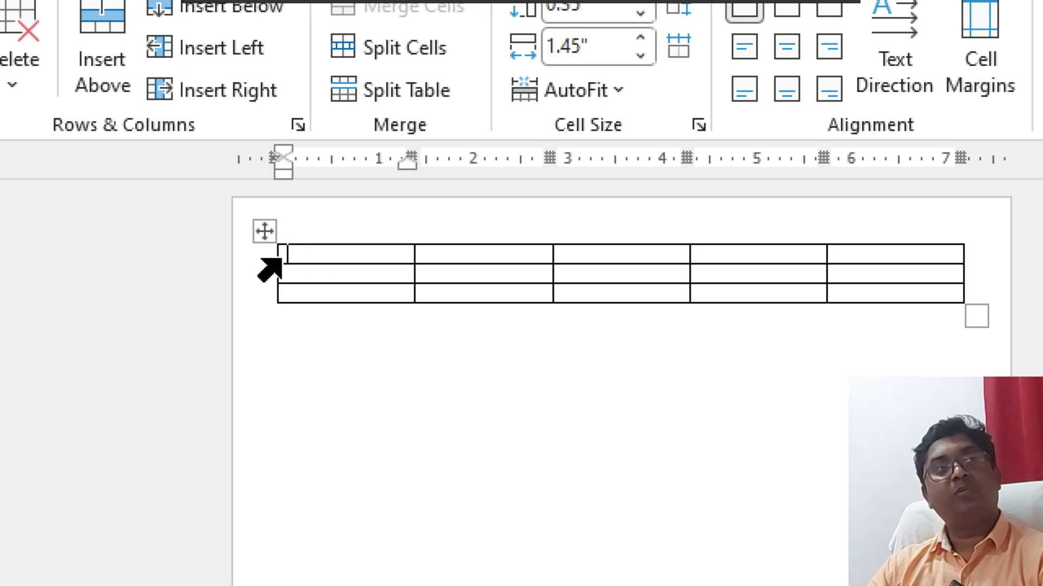
Step: Set the preferred width of all five columns to 0.5 inches, with the first two rows selected
left_click_drag(309, 256, 822, 273)
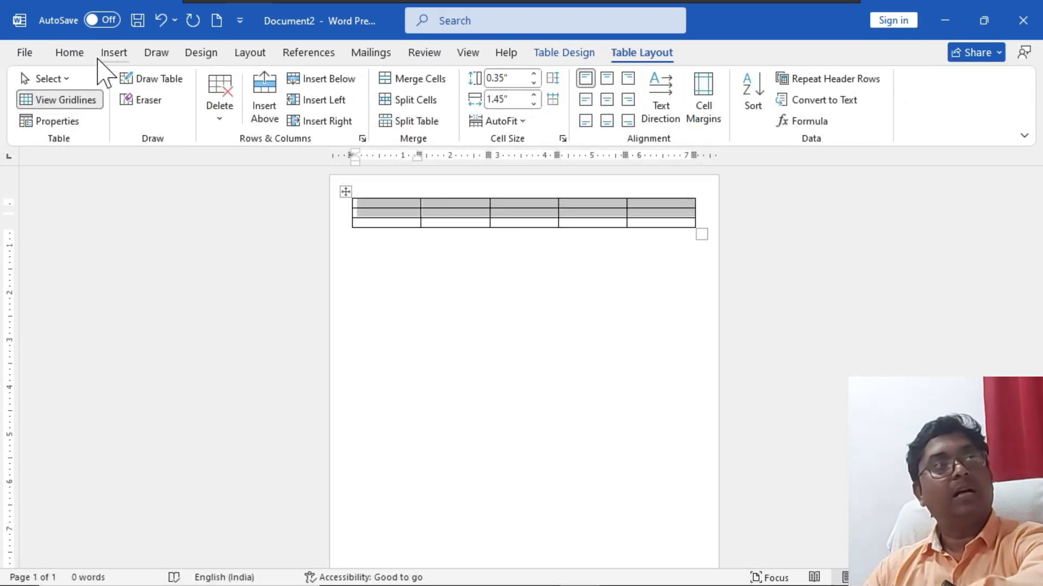
left_click(69, 120)
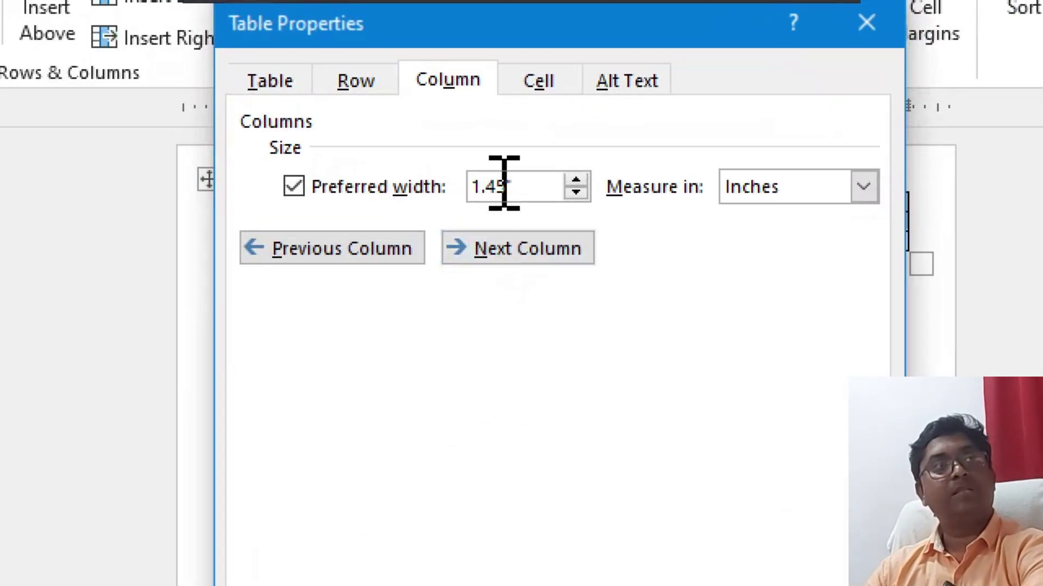
left_click_drag(507, 194, 431, 182)
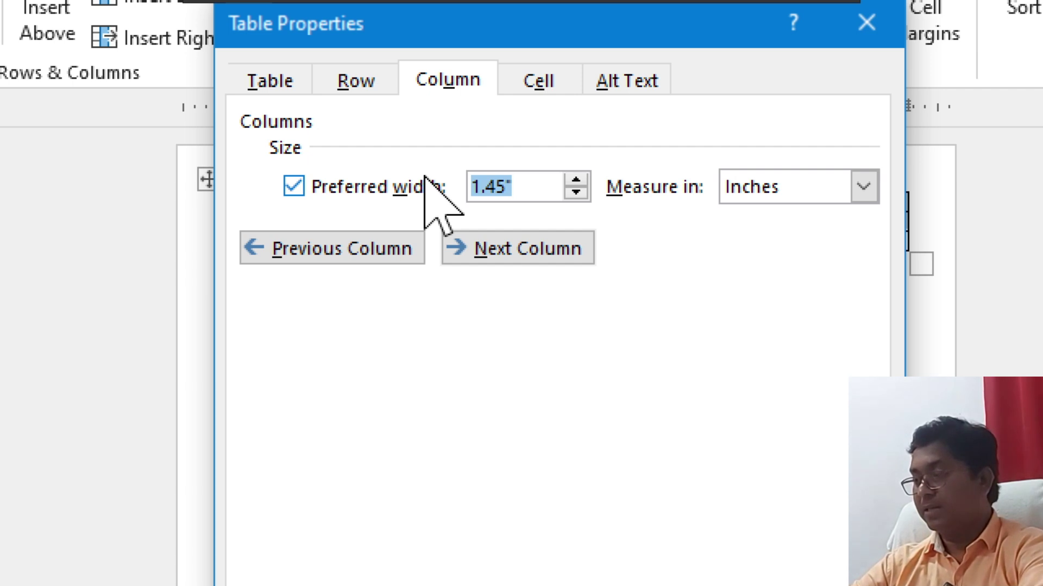
type("0.5")
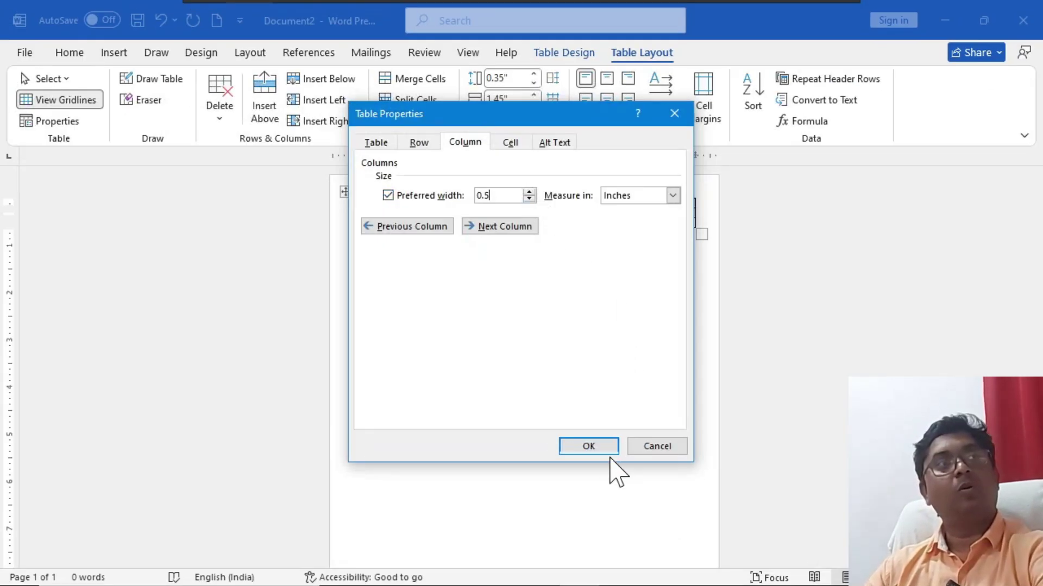
left_click(606, 449)
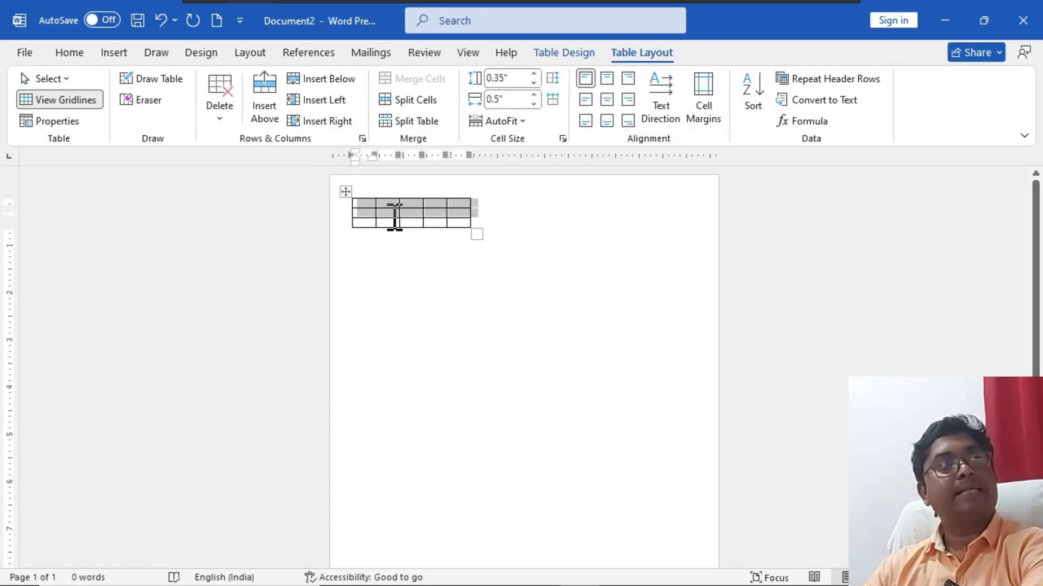
Step: Compare the cell and column width settings in the table properties for a cell in the second column
left_click(395, 216)
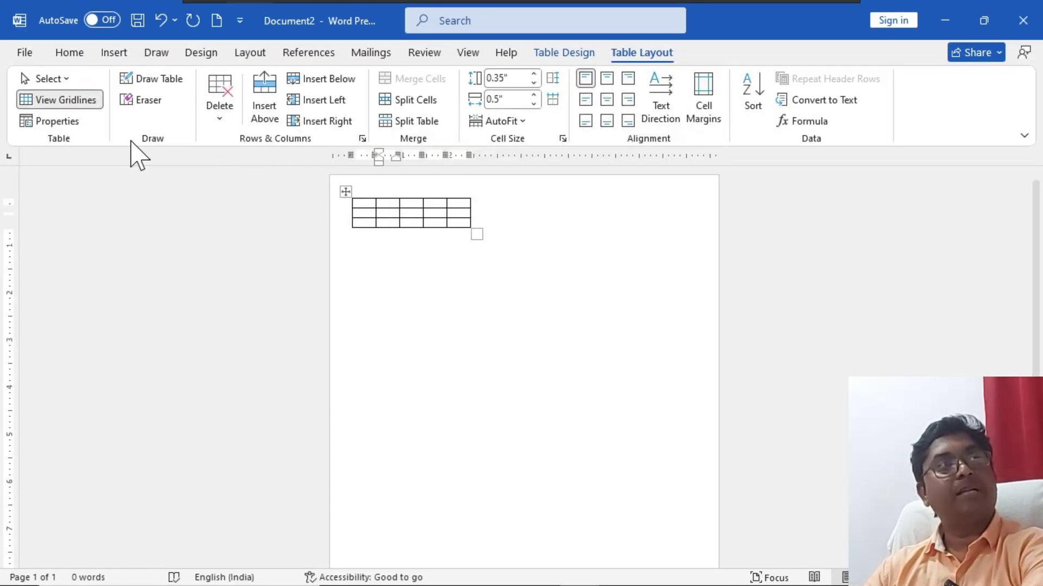
left_click(69, 122)
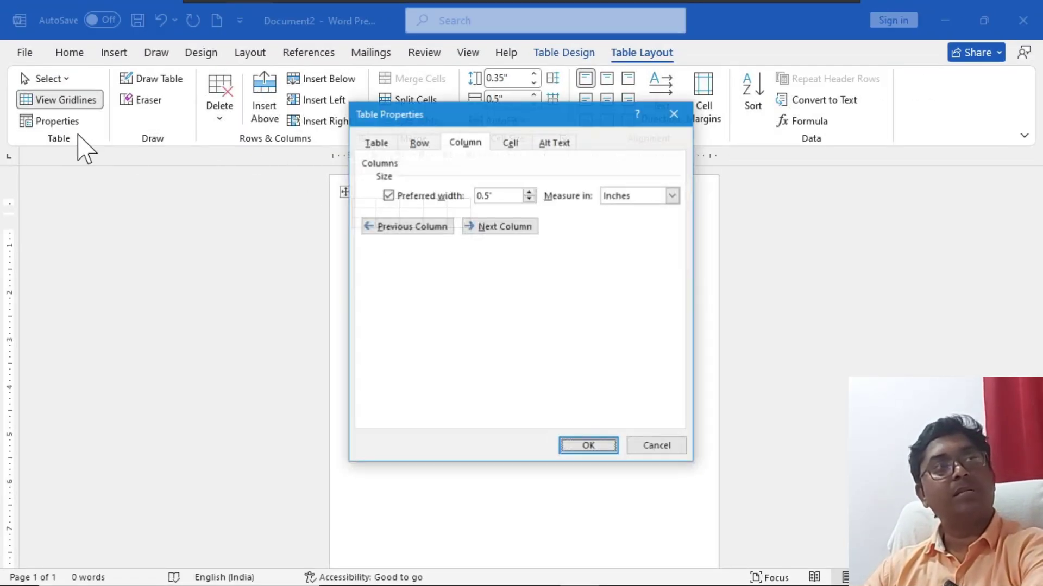
left_click(509, 144)
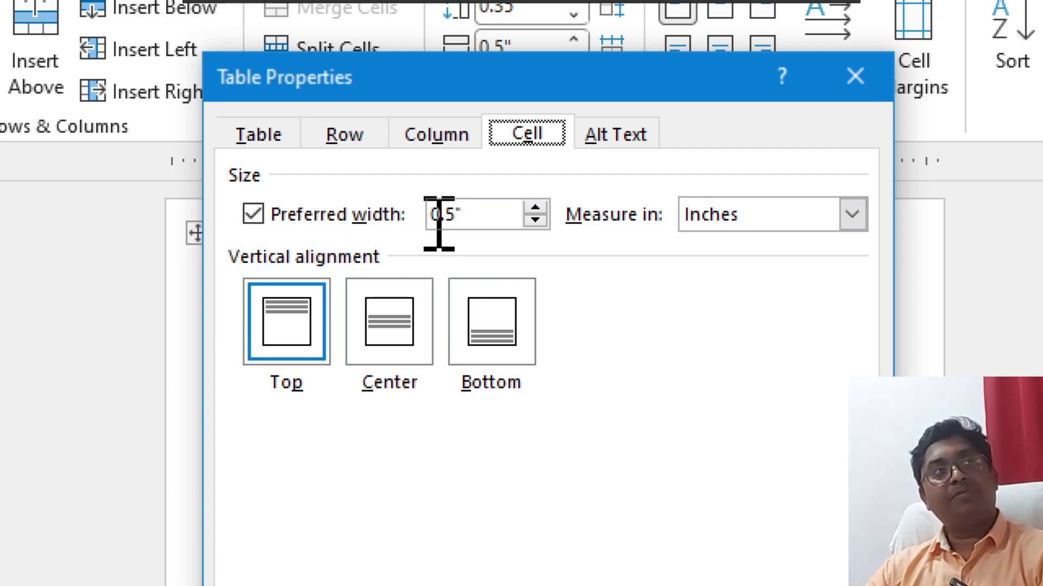
left_click(444, 136)
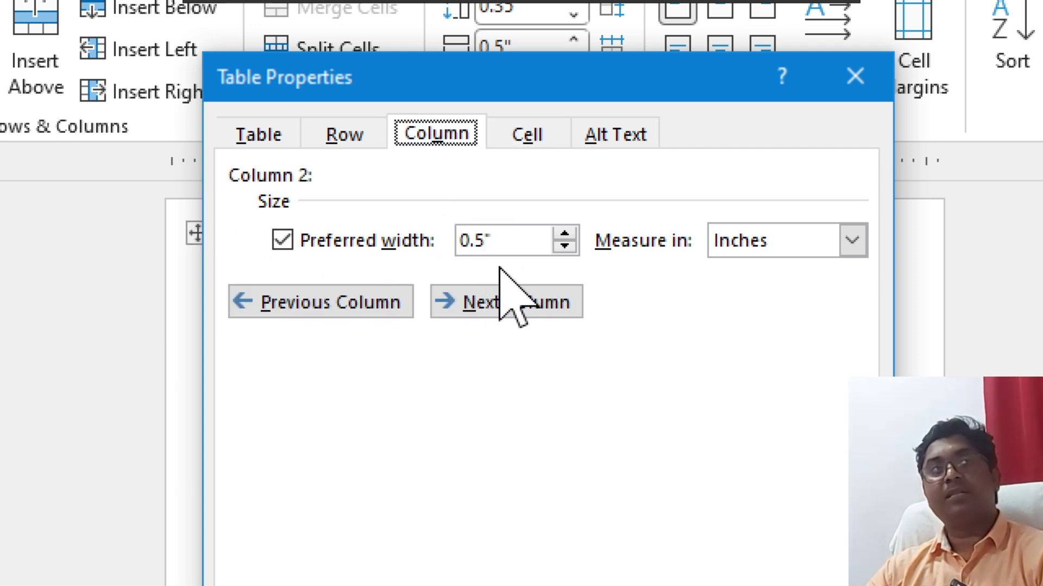
left_click(533, 132)
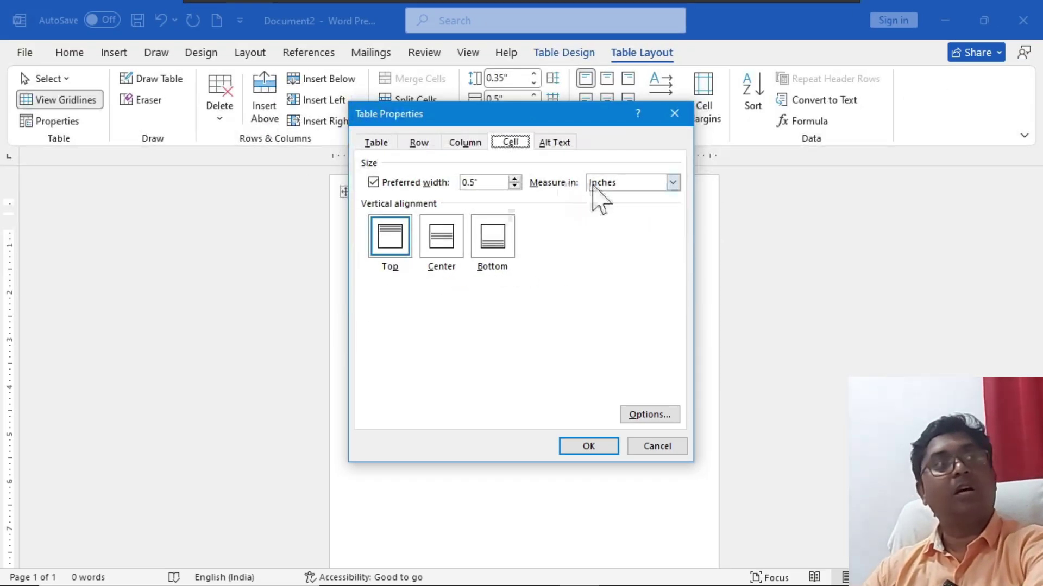
left_click(838, 46)
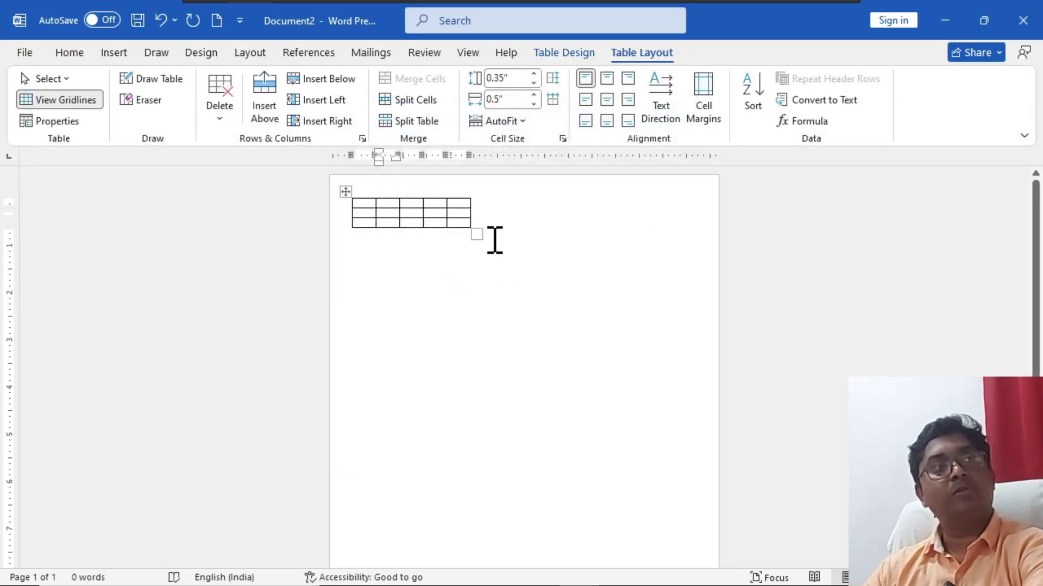
Step: Stretch the table to cells about 1.26 inches wide and 1.99 inches high, and enter "aaaaaa" in the first cell
left_click_drag(470, 227, 650, 487)
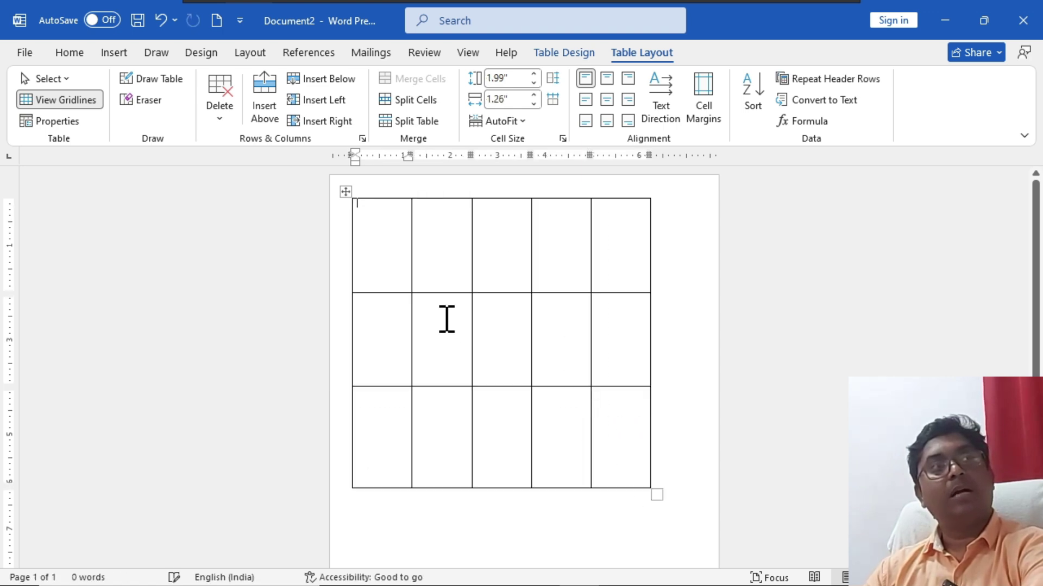
scroll(437, 323, "up", 5)
scroll(240, 278, "up", 2)
type("aaaaaa")
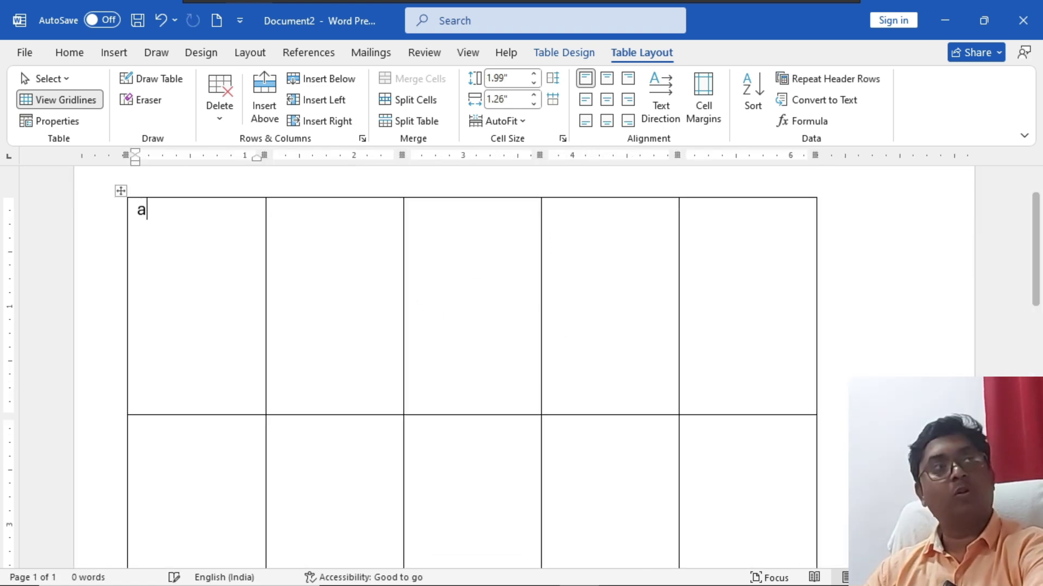
Step: Set the vertical alignment of the first cell's text to Center in the table properties
left_click(41, 122)
left_click(442, 239)
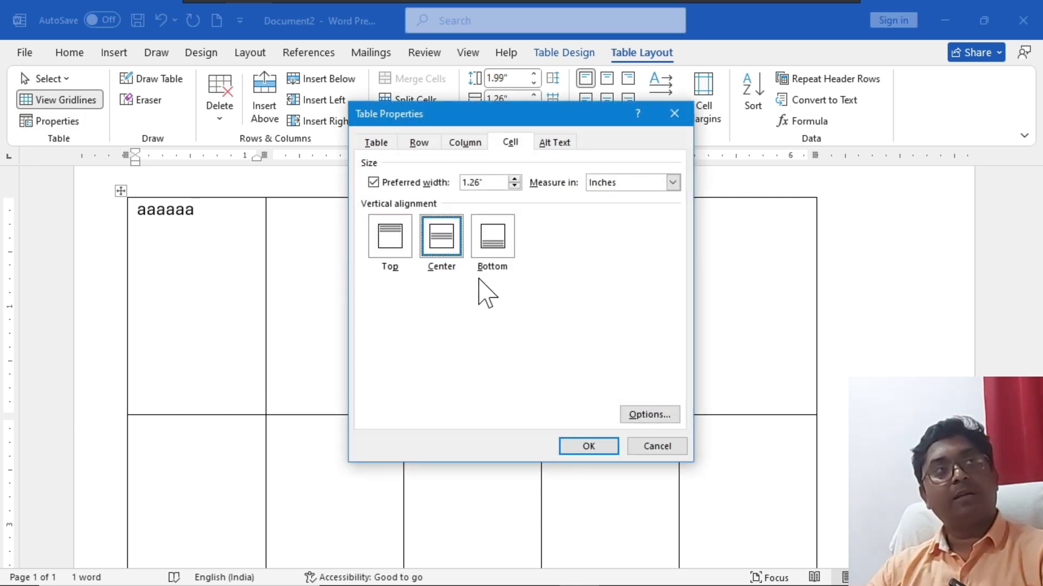
left_click(583, 448)
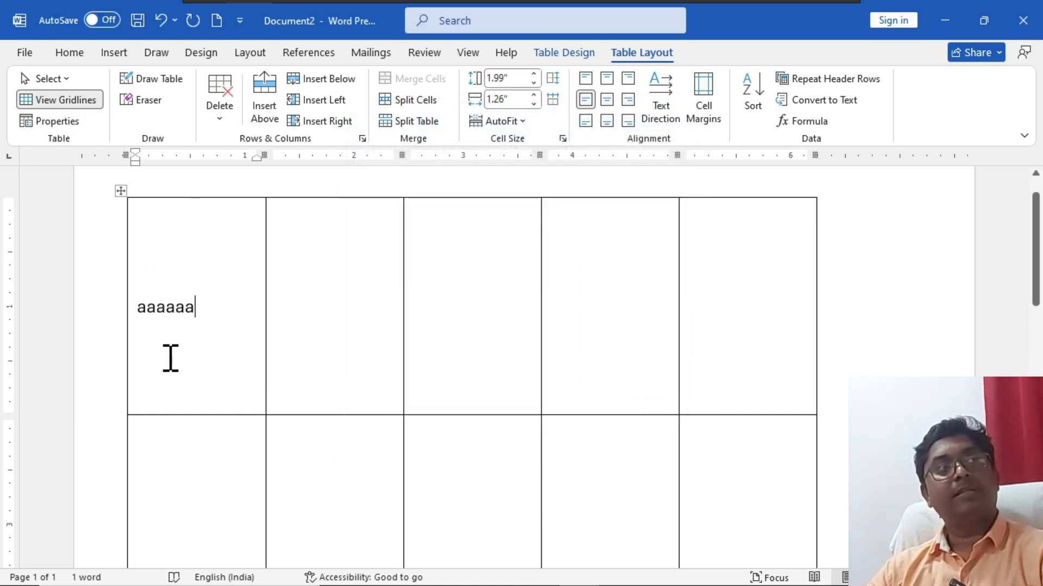
Step: Set the vertical alignment of the first cell's text to Bottom in the table properties
left_click(64, 122)
left_click(502, 237)
left_click(589, 447)
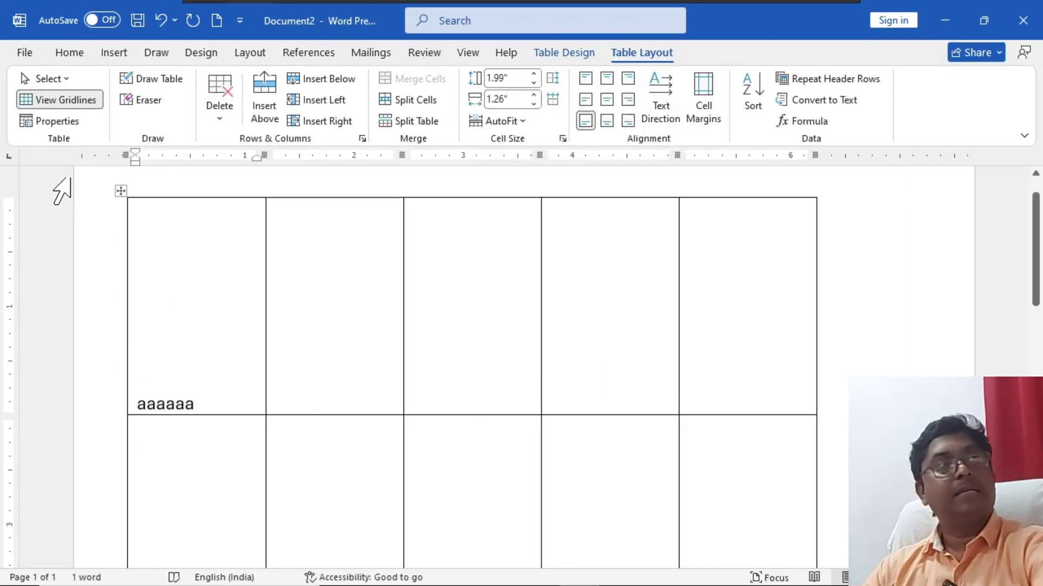
Step: Review the first cell's margin, wrap text and fit text options, and leave them without making changes
left_click(66, 121)
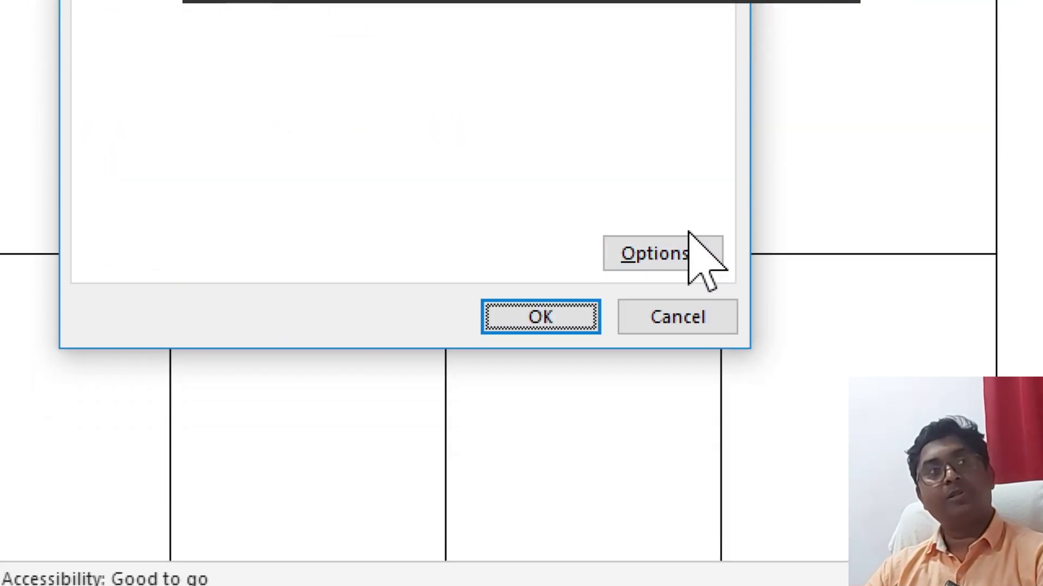
left_click(687, 243)
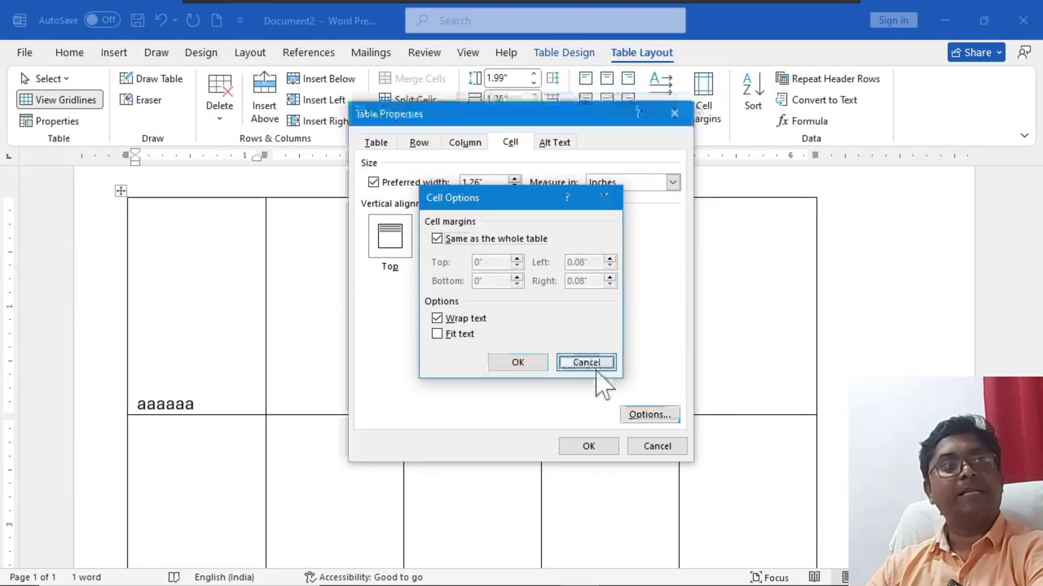
left_click(673, 441)
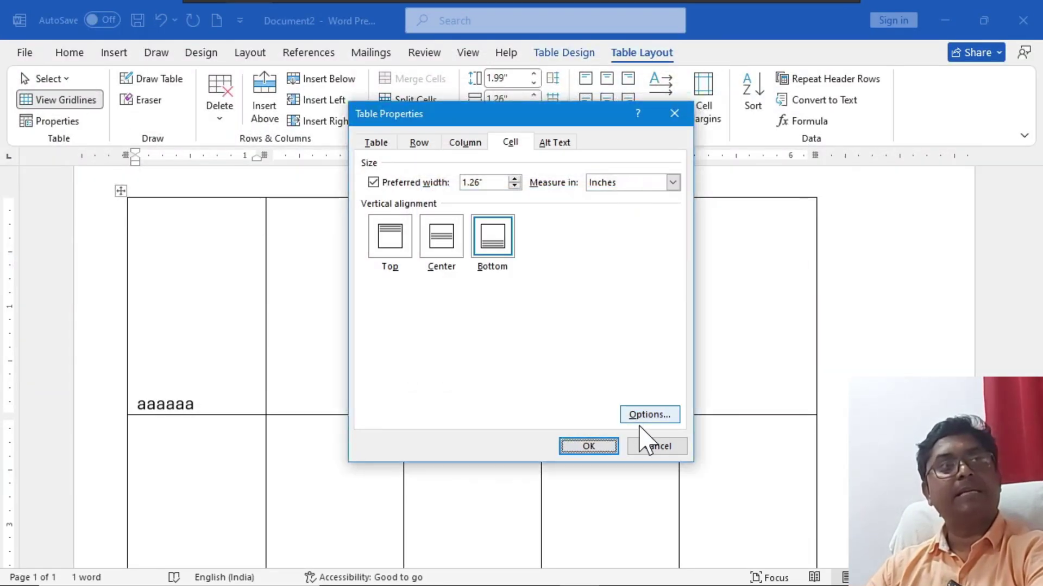
left_click(651, 441)
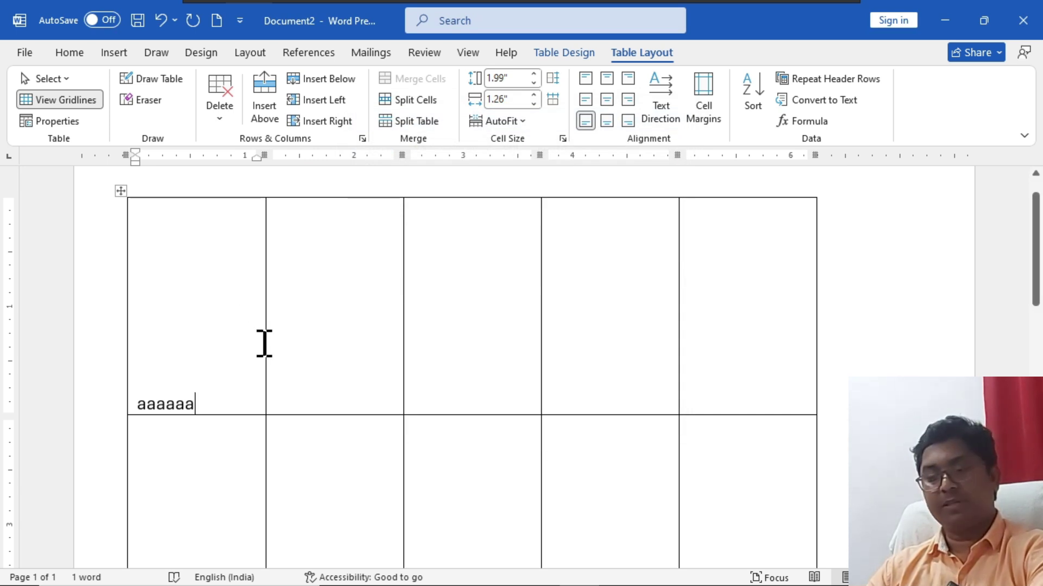
Step: Clear the existing table from the document and insert a new table with four columns and four rows
key("ctrl+z")
key("ctrl+z")
key("ctrl+z")
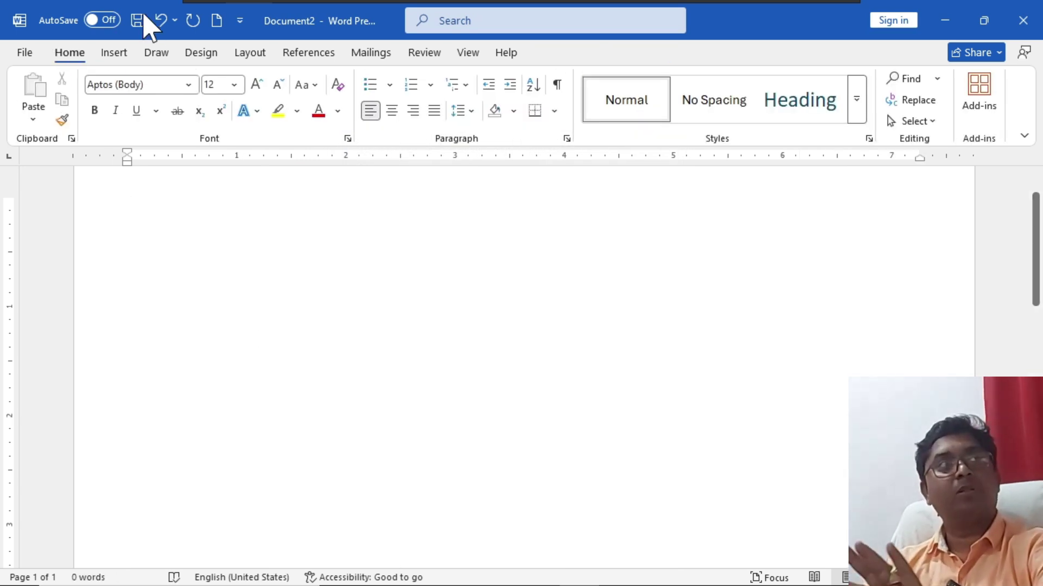
left_click(112, 52)
left_click(123, 108)
left_click(196, 233)
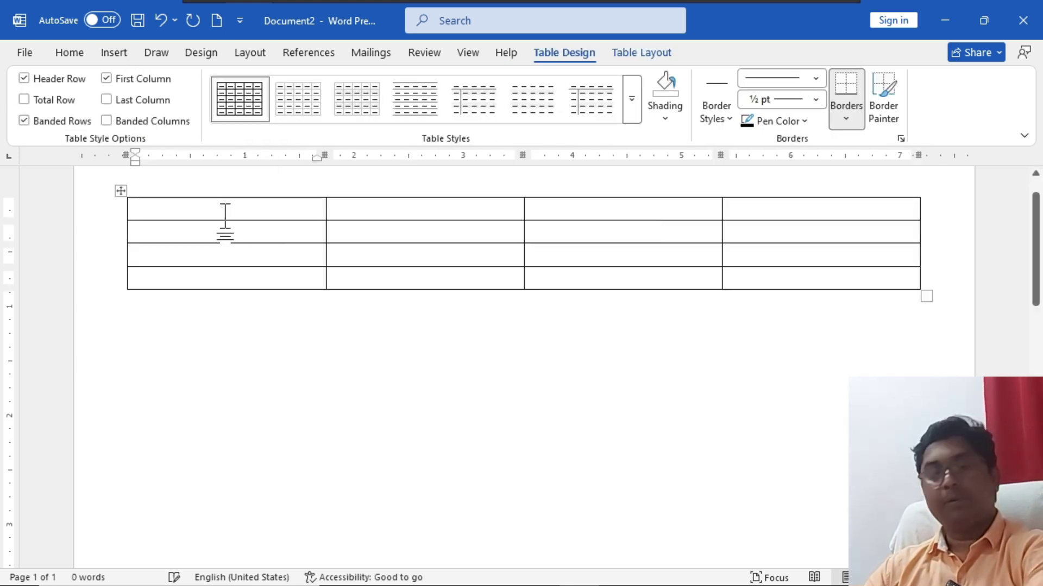
Step: Enter several lines of repeated "asdf" sample text in the first cell and undo it back to "adsf"
type("adsf asdf asd fasdf")
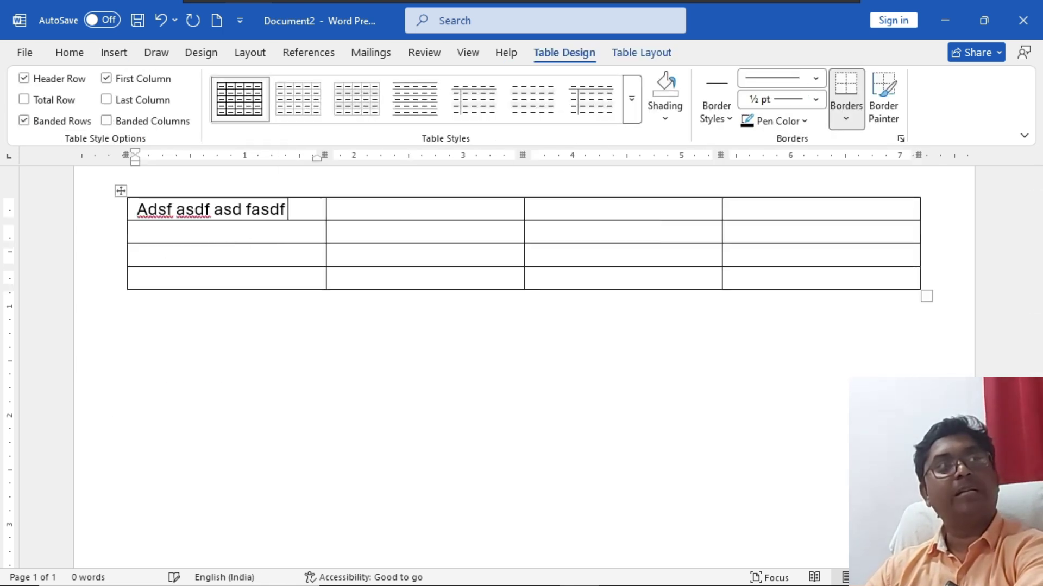
type(" asdf asdf asdf asdf as")
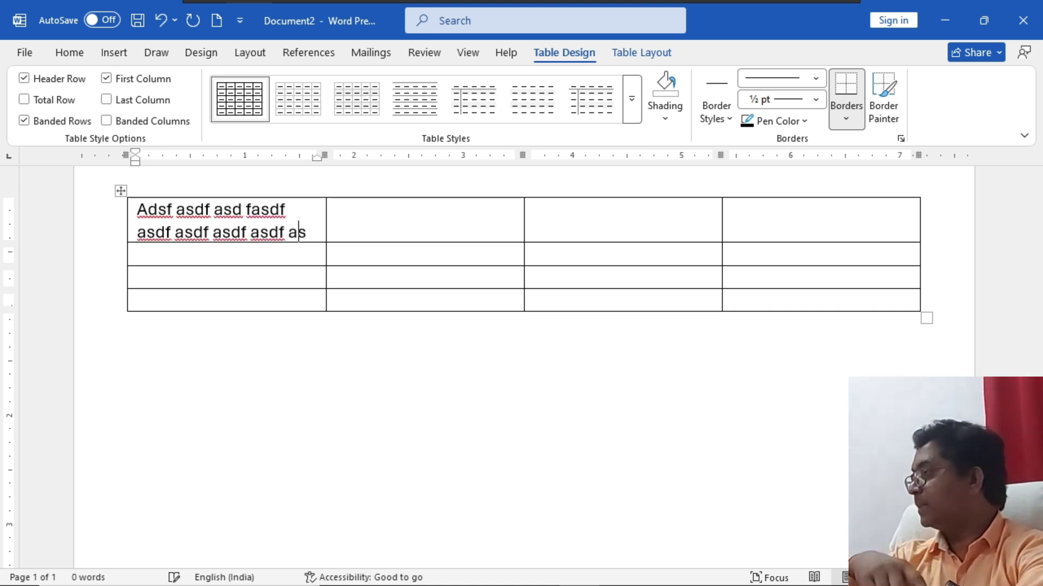
type("df")
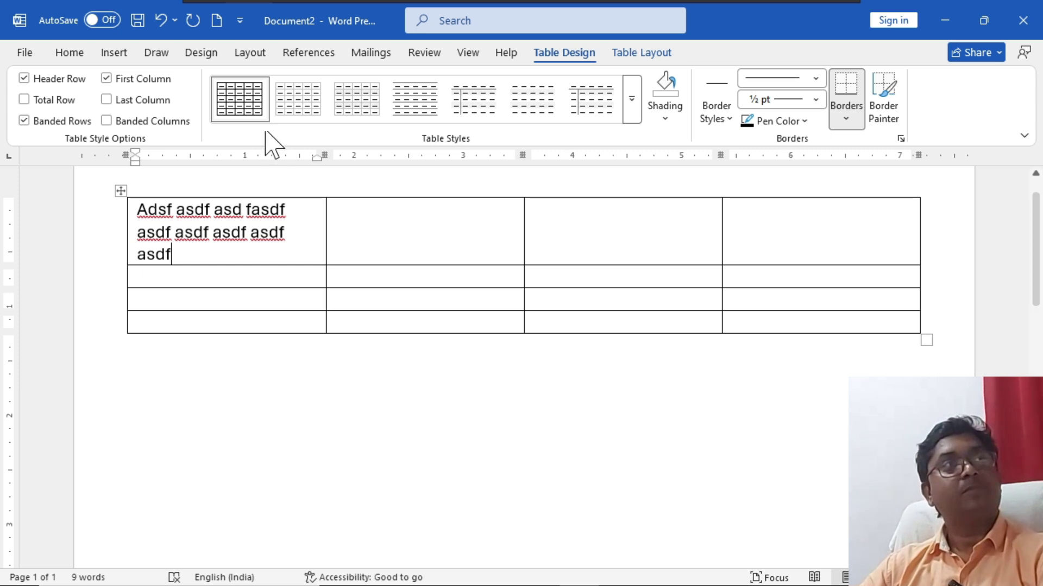
key("ctrl+z")
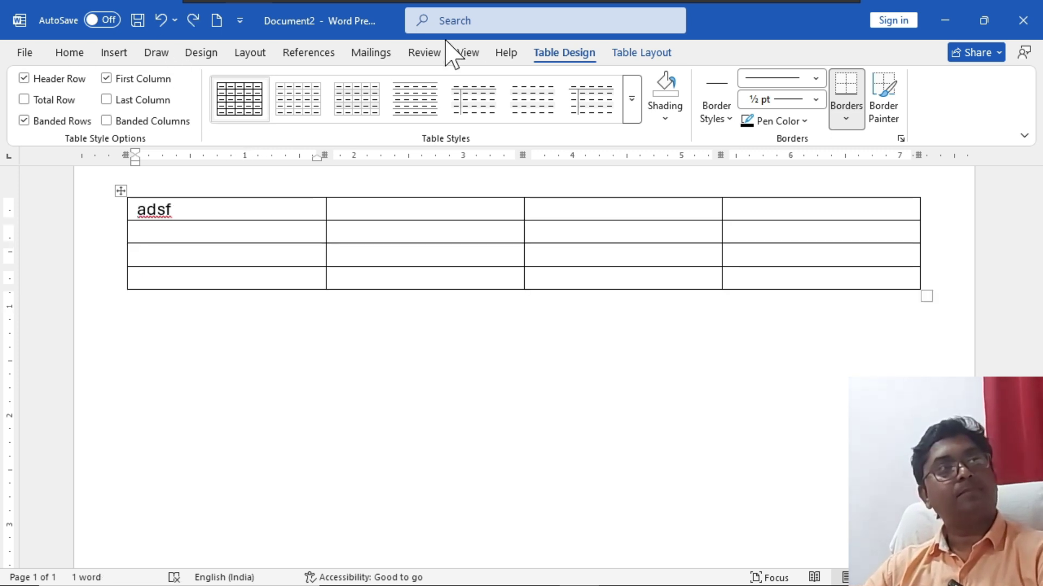
Step: Turn on Fit text for the first cell in the table properties' cell options
left_click(640, 53)
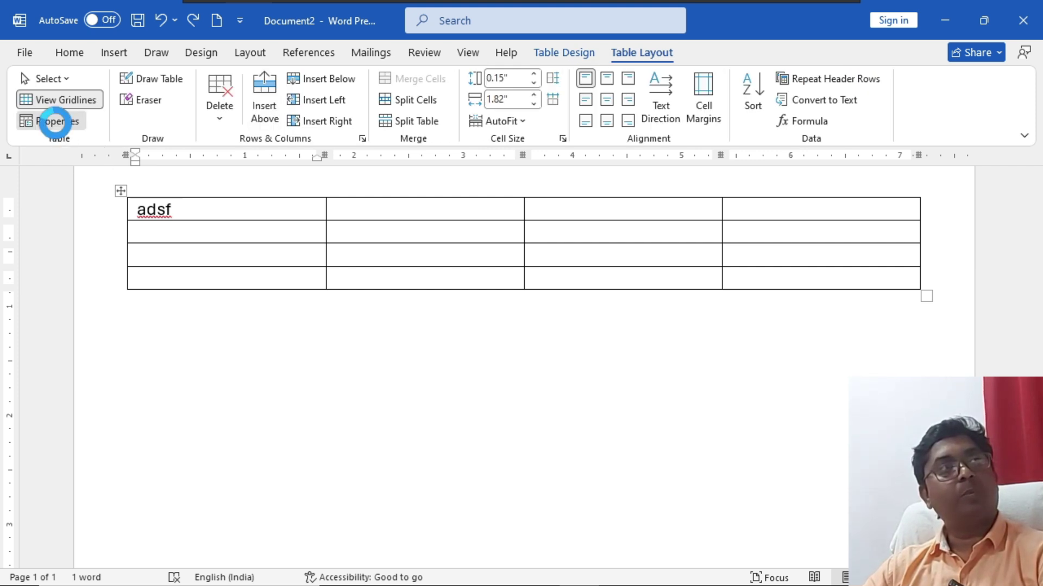
left_click(51, 121)
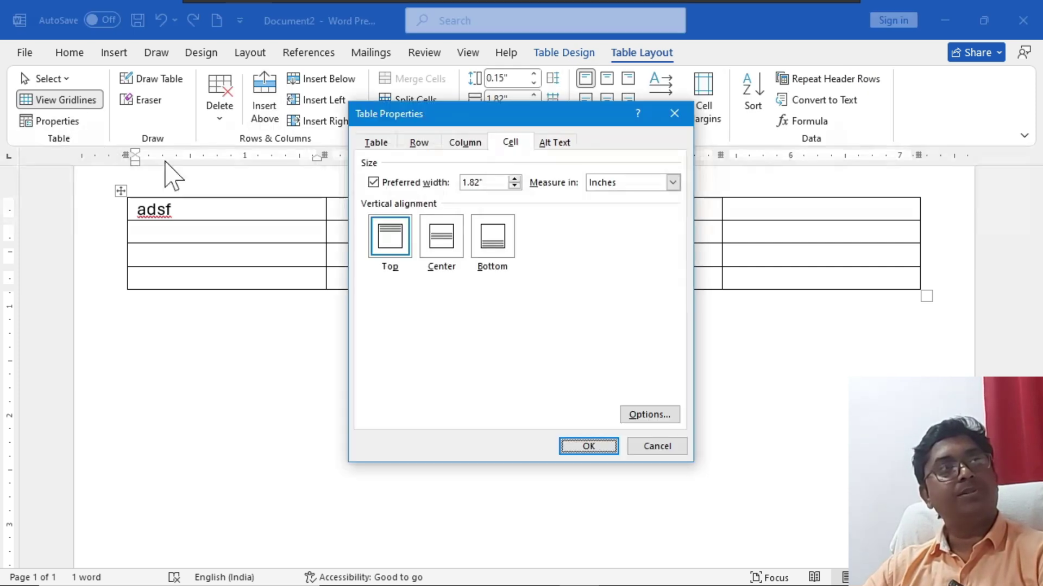
left_click(647, 418)
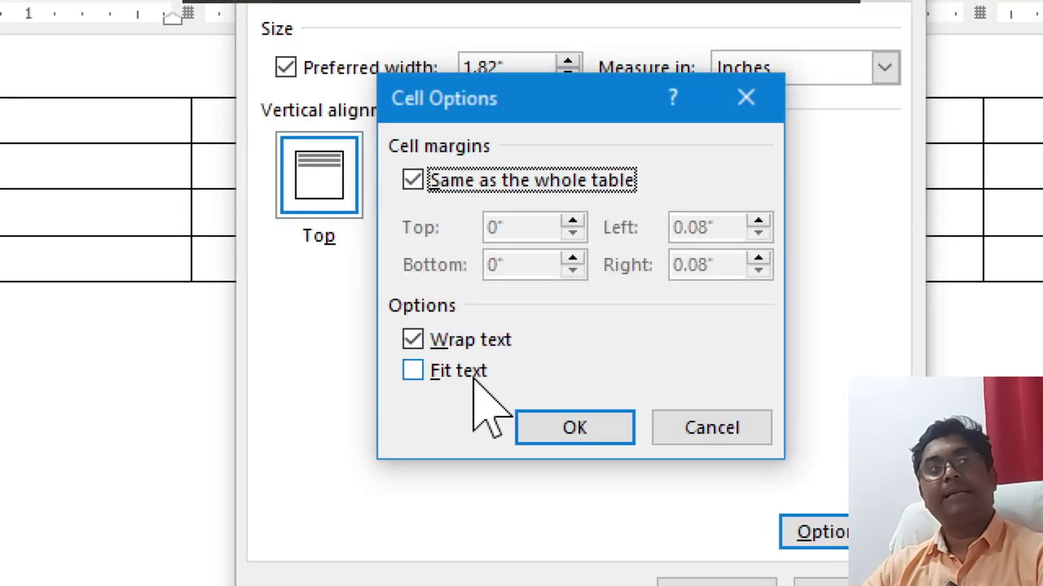
left_click(433, 372)
left_click(598, 442)
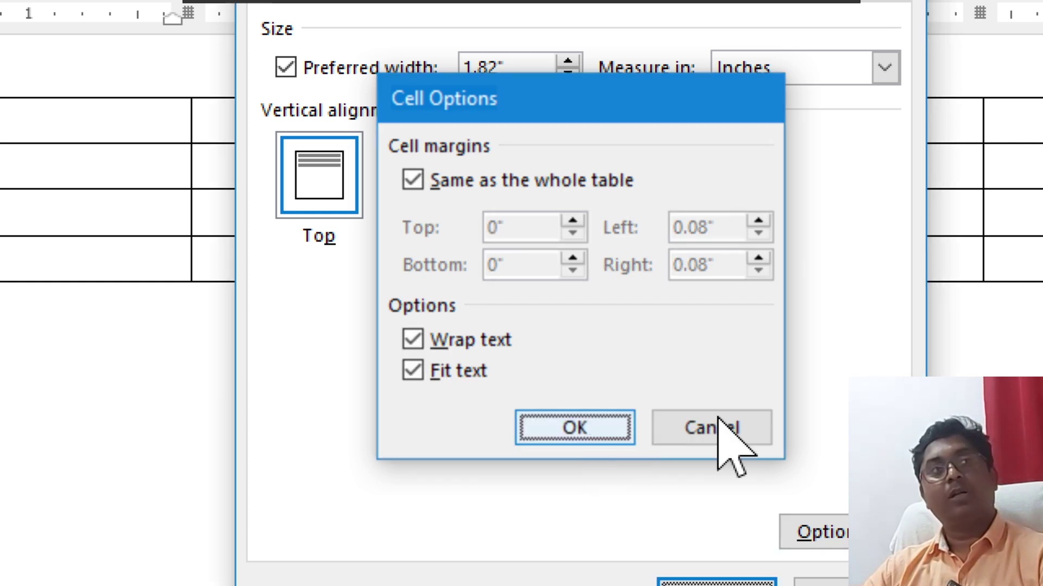
left_click(592, 448)
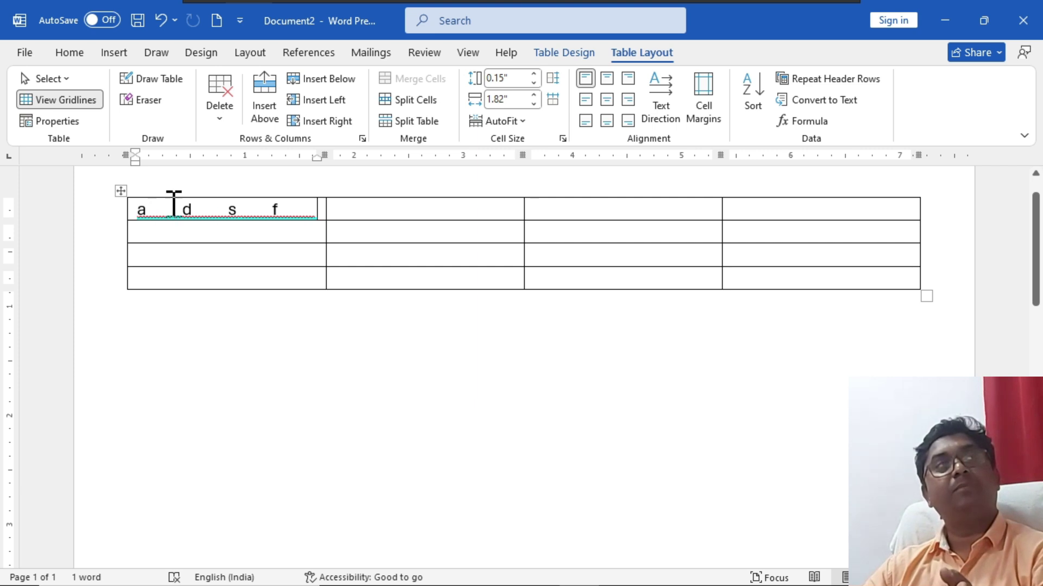
Step: Replace the first cell's text with "abcd", entering the letters one at a time
key("ctrl+z")
key("ctrl+z")
key("ctrl+z")
key("ctrl+z")
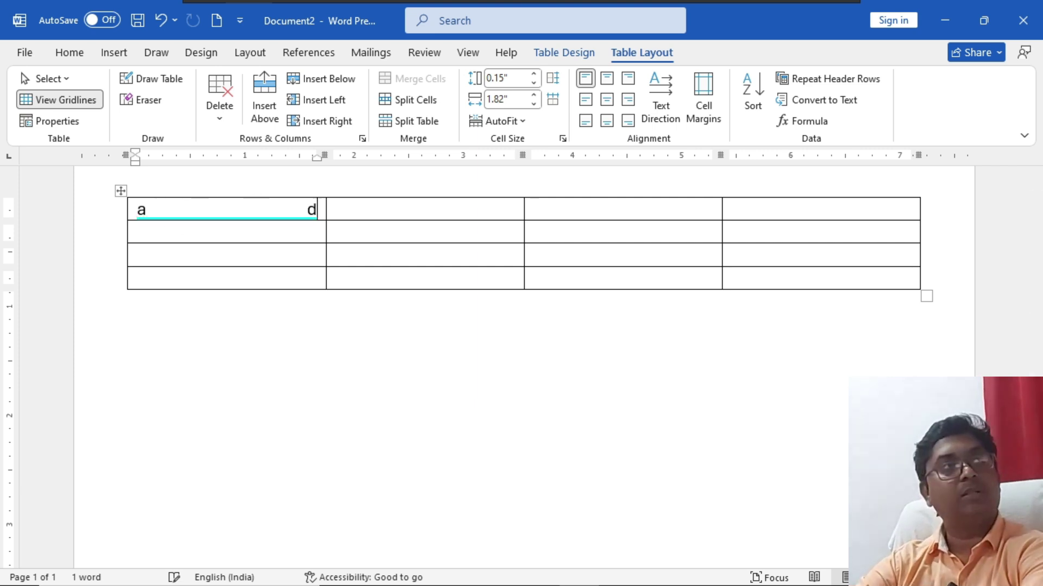
key("ctrl+z")
key("ctrl+z")
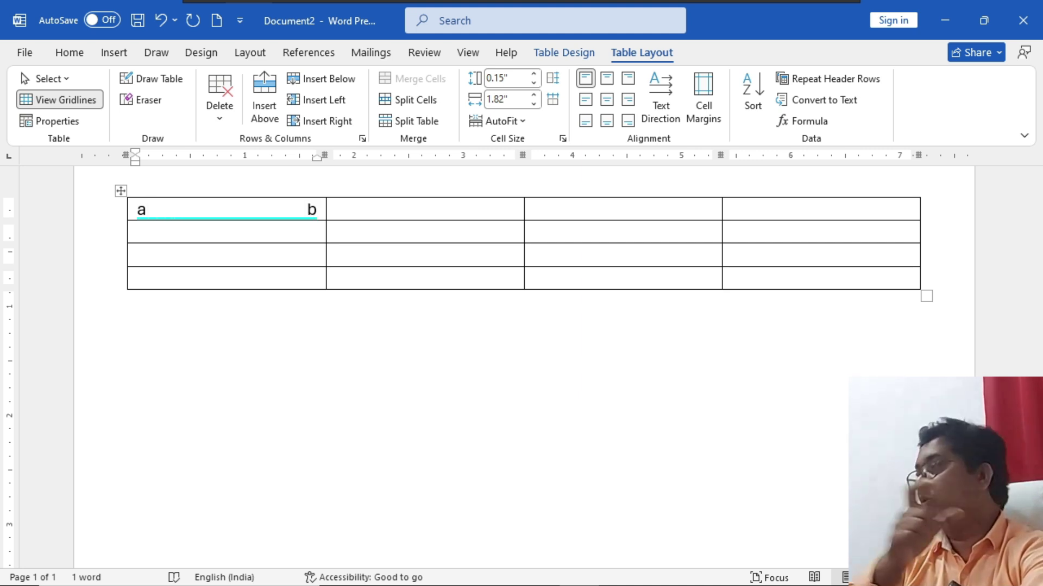
key("ctrl+z")
key("ctrl+z")
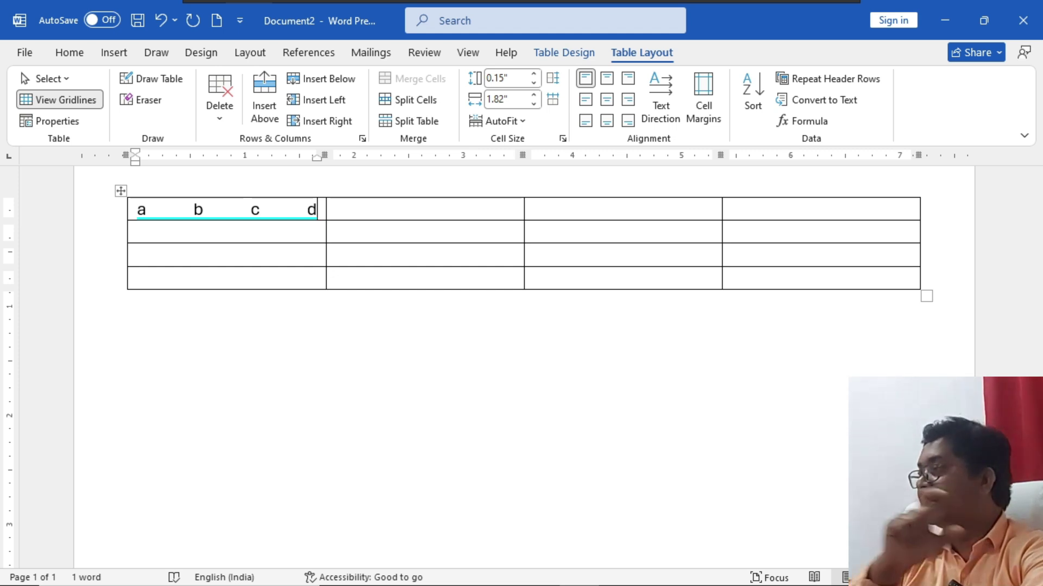
Step: Extend the first cell's text to "Abcdadsf" followed by a long run of "asdf" words on the same line
key("ctrl+z")
key("ctrl+z")
key("ctrl+z")
key("ctrl+z")
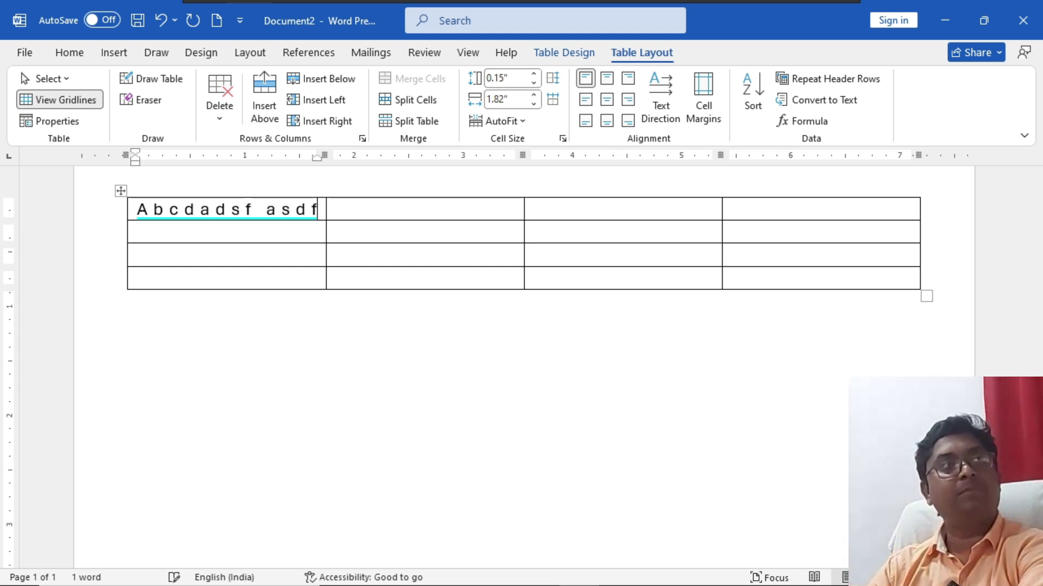
key("ctrl+z")
key("ctrl+z")
key("ctrl+z")
key("ctrl+z")
key("ctrl+z")
key("ctrl+z")
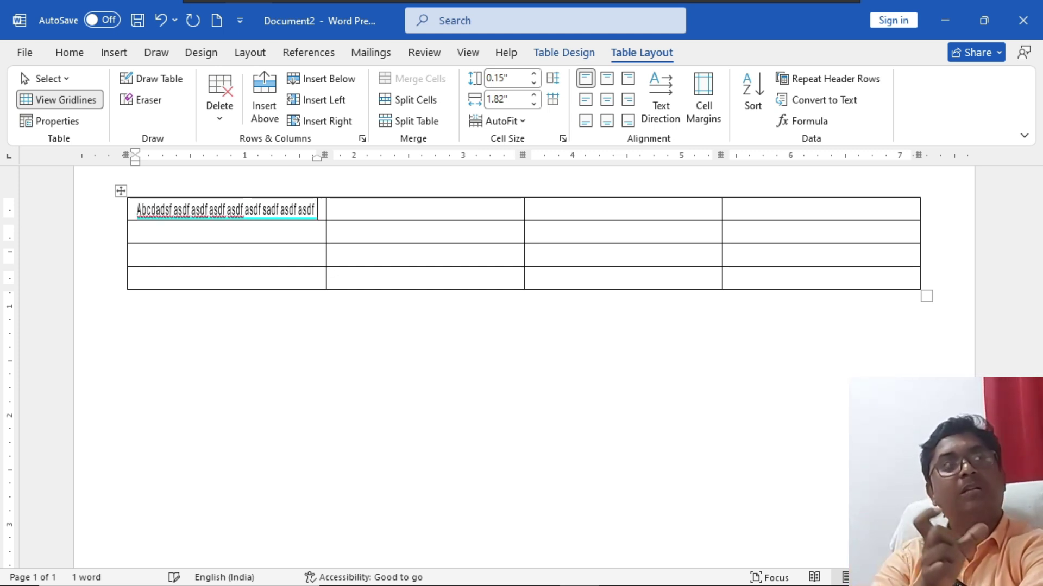
key("ctrl+z")
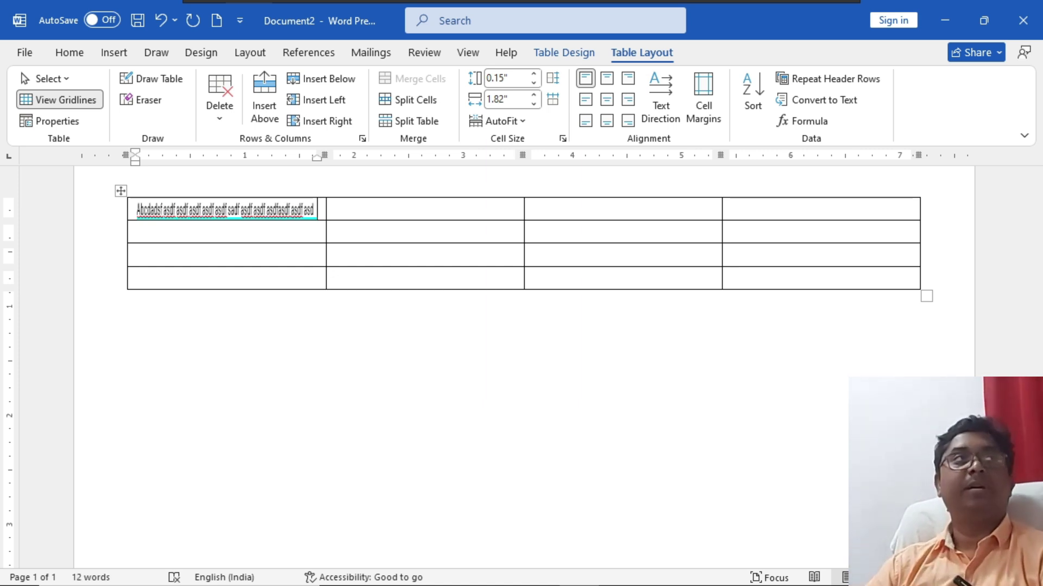
Step: Delete the whole document content and insert a new table with three columns and three rows
key("ctrl+a")
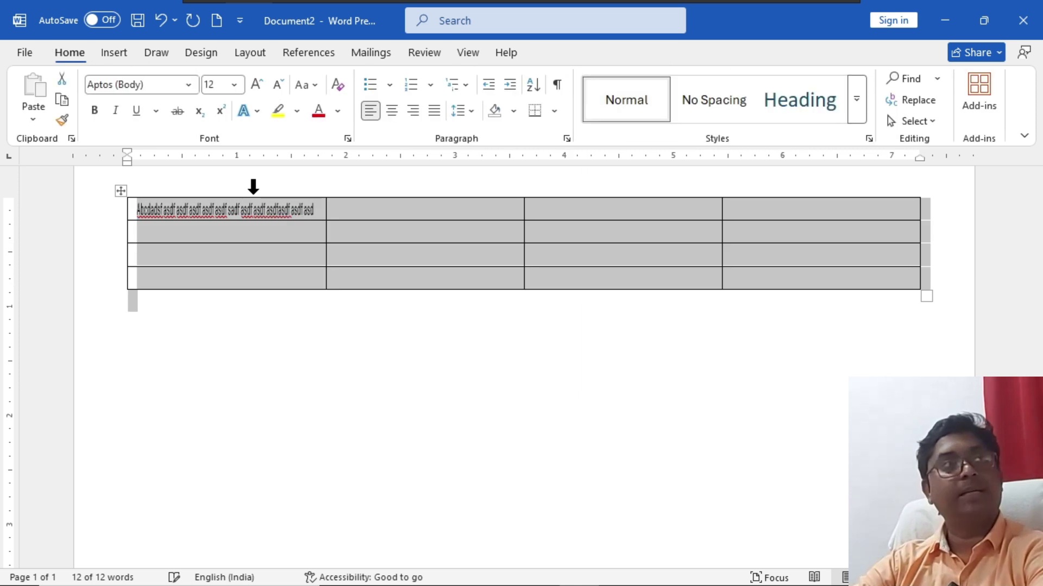
key("Delete")
left_click(114, 52)
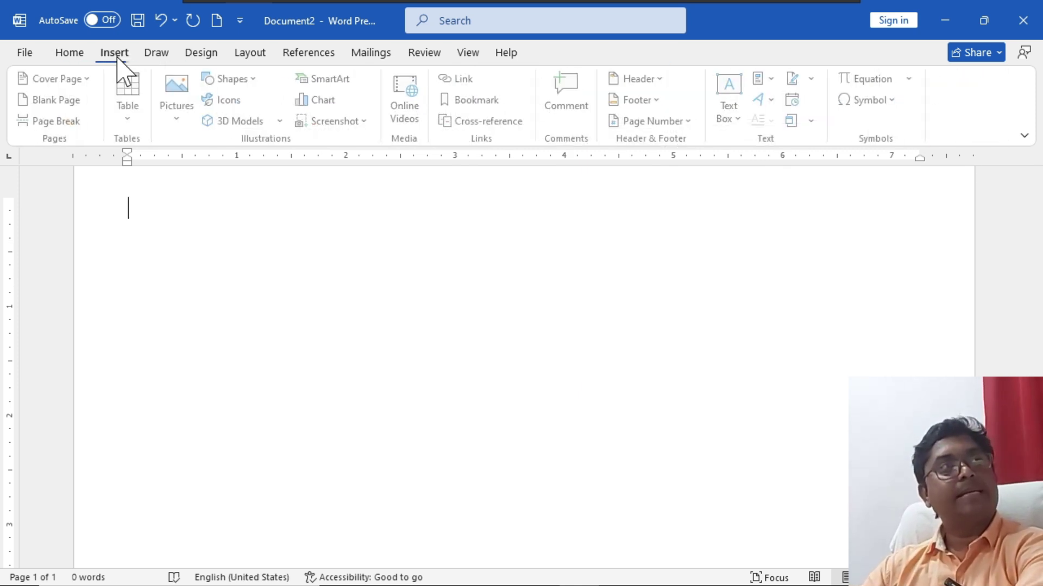
left_click(128, 115)
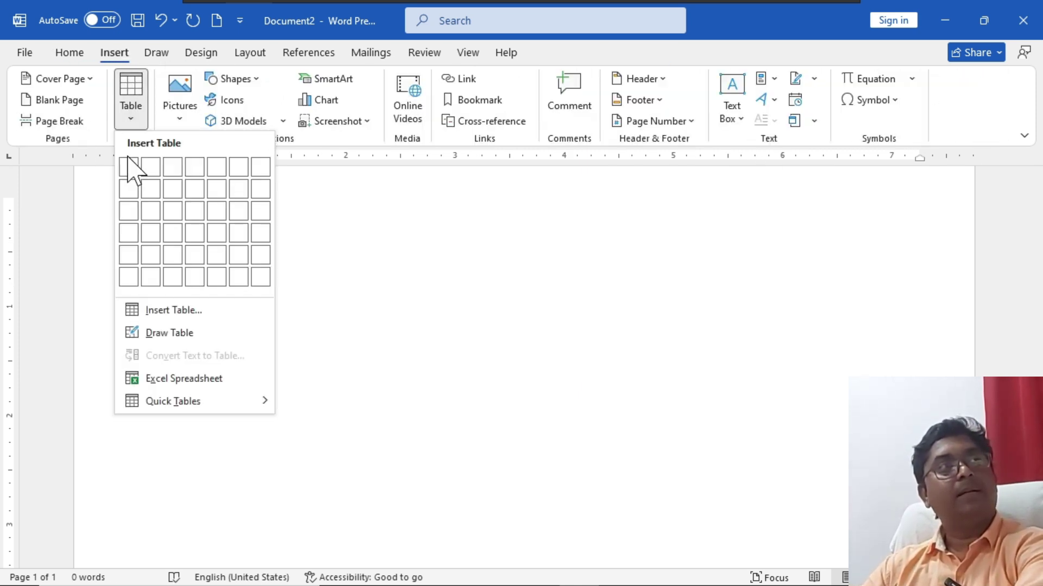
left_click(172, 212)
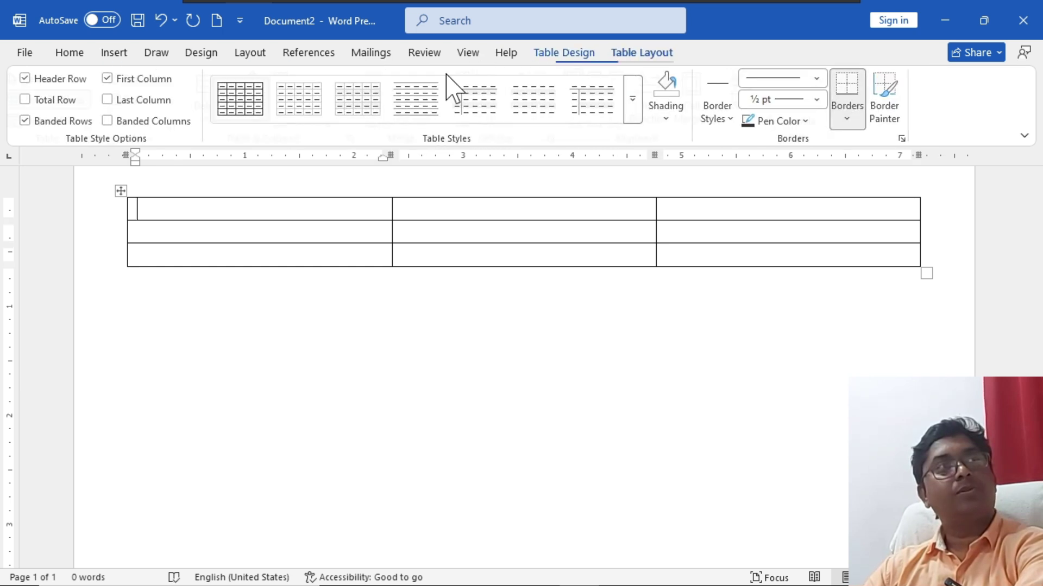
Step: Review the alt text title and description fields in the table properties, and close them without changes
left_click(641, 53)
left_click(70, 122)
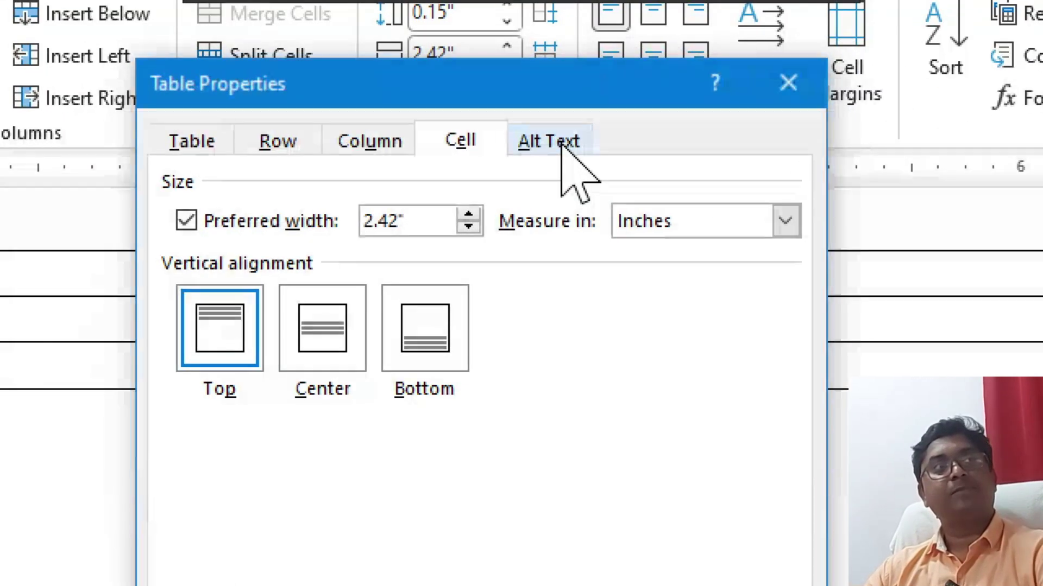
left_click(561, 145)
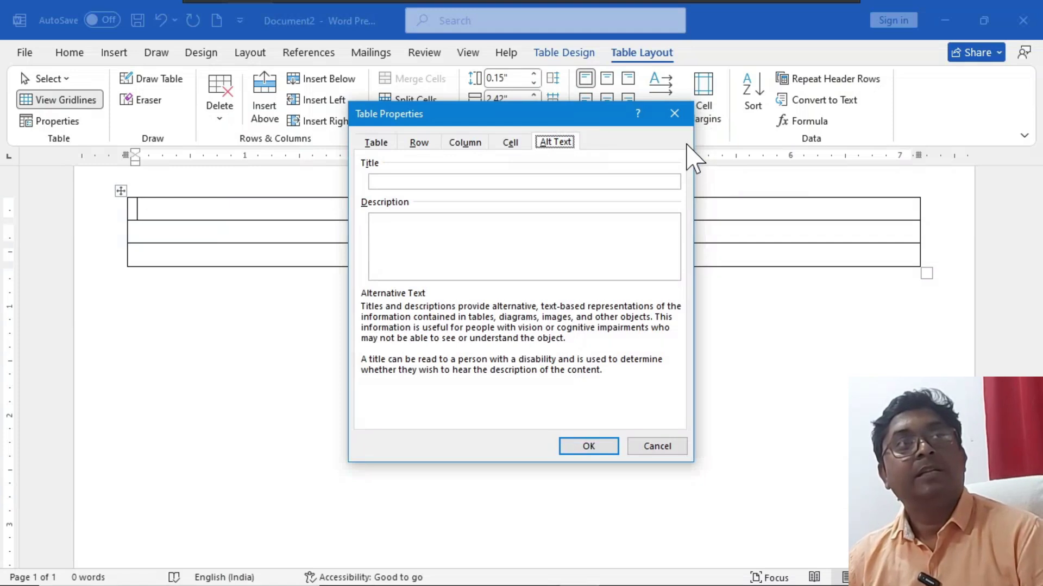
left_click(674, 113)
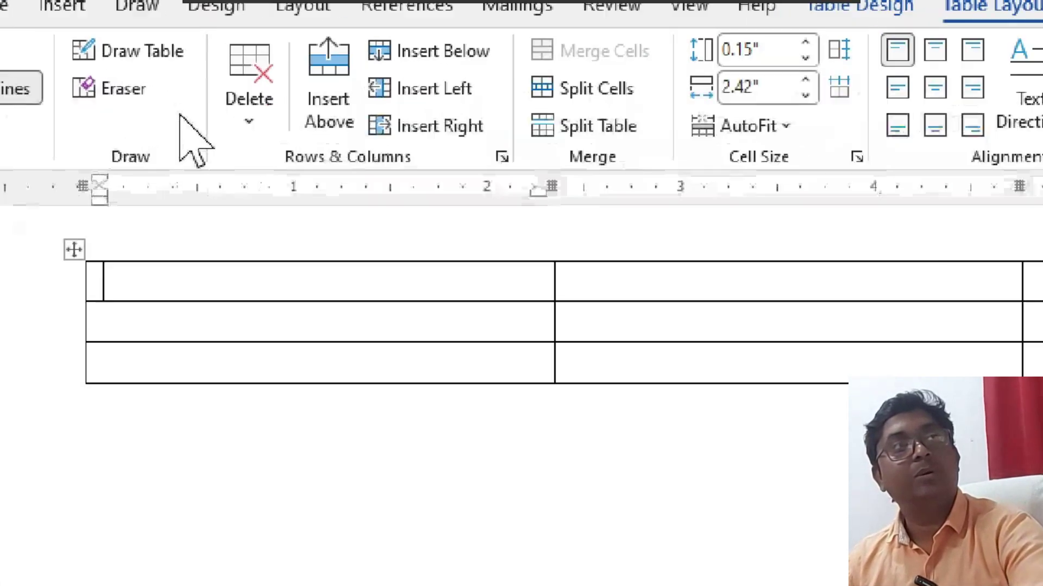
Step: Erase the top borders of the first two cells and the partition between them with the Eraser
left_click(108, 97)
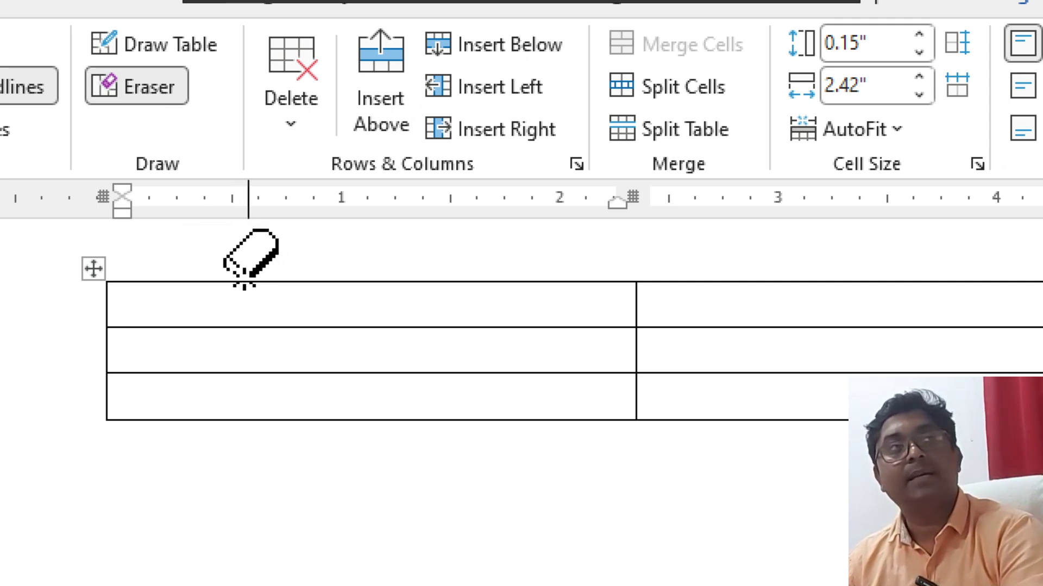
left_click(243, 283)
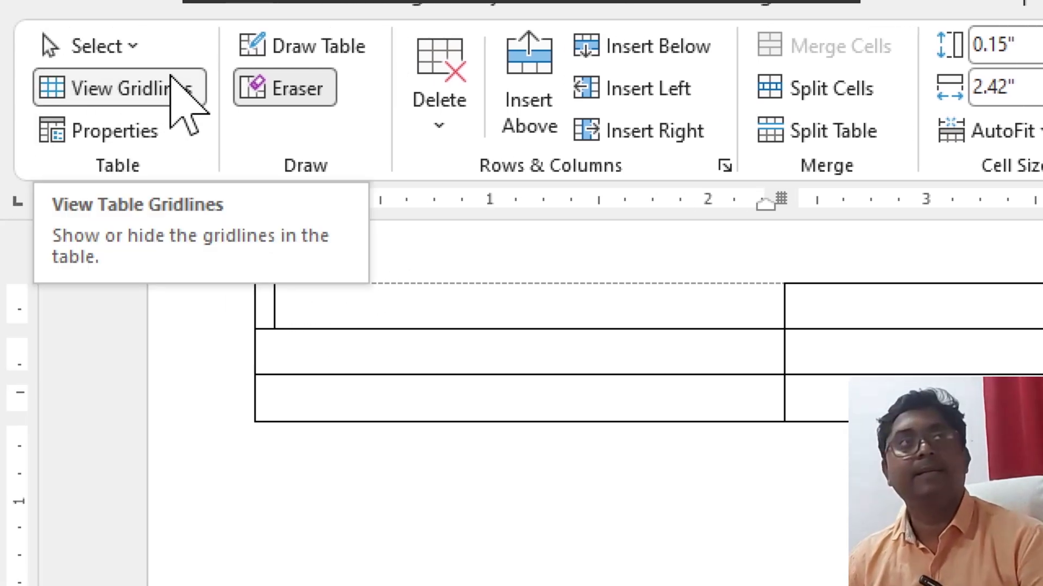
left_click(179, 95)
left_click(896, 286)
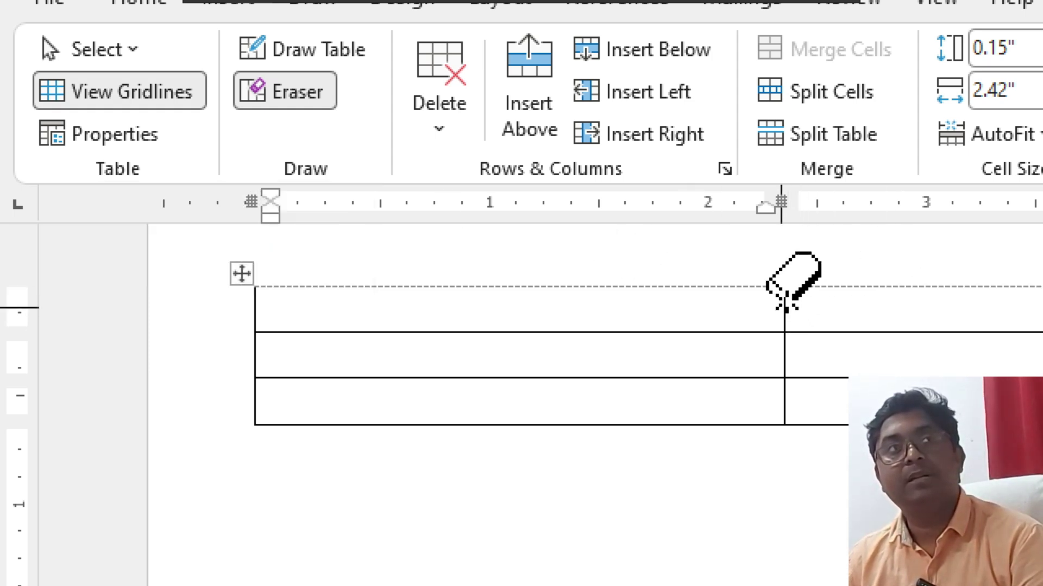
left_click(784, 304)
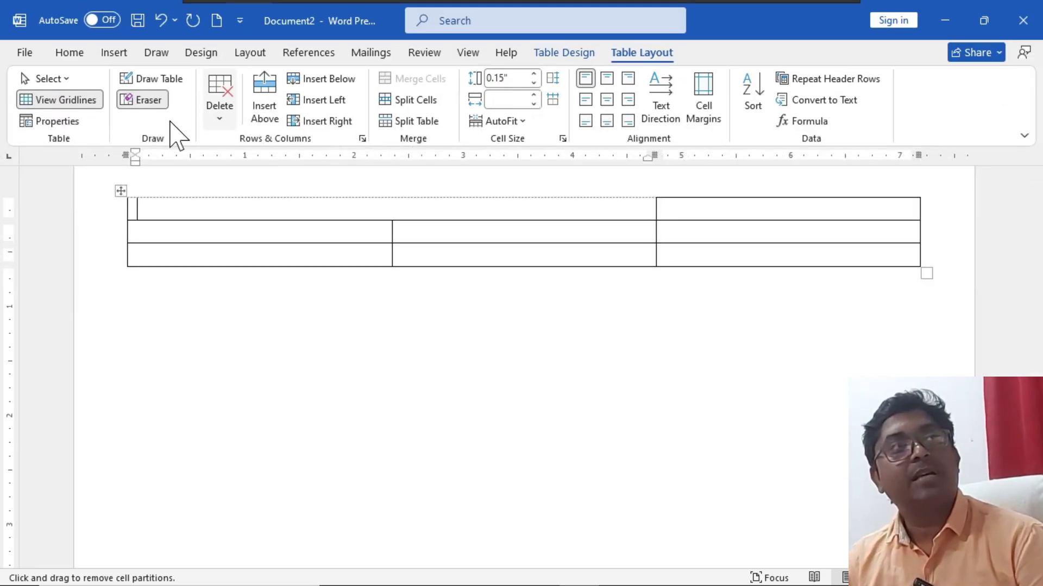
left_click(144, 101)
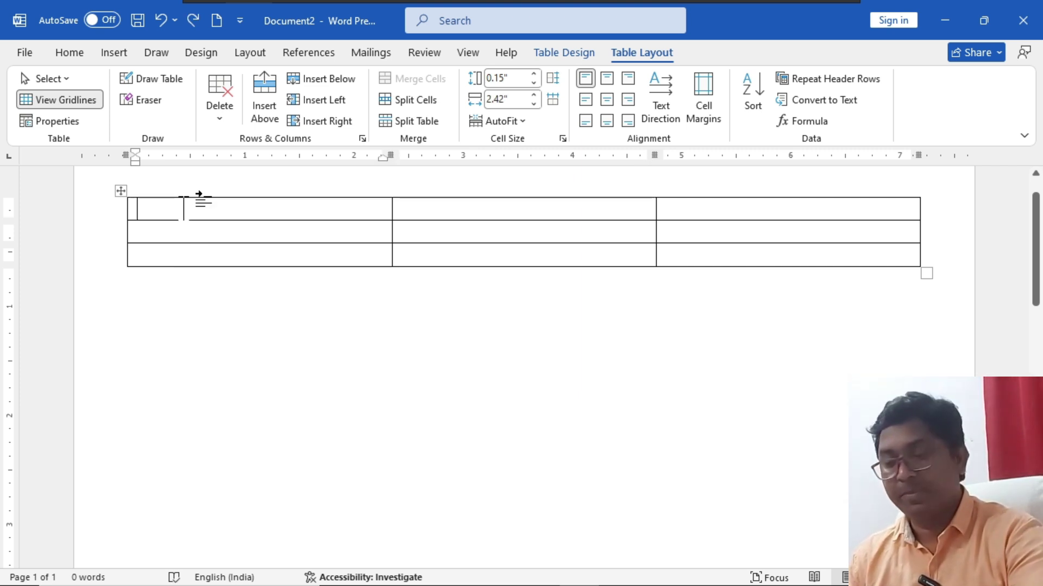
Step: Delete the current table and insert a new table with six columns and four rows
key("ctrl+a")
key("Delete")
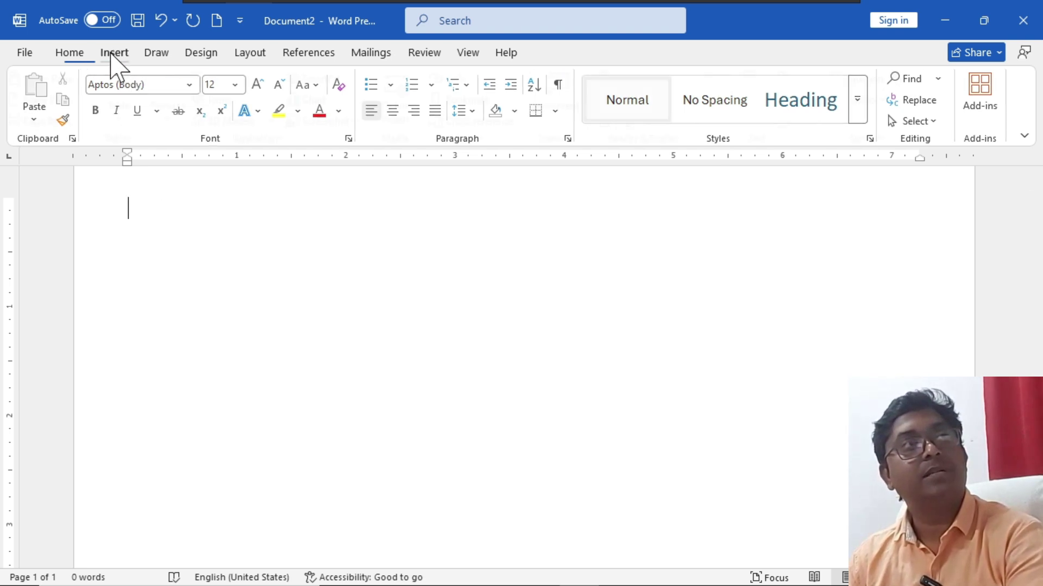
left_click(114, 52)
left_click(130, 117)
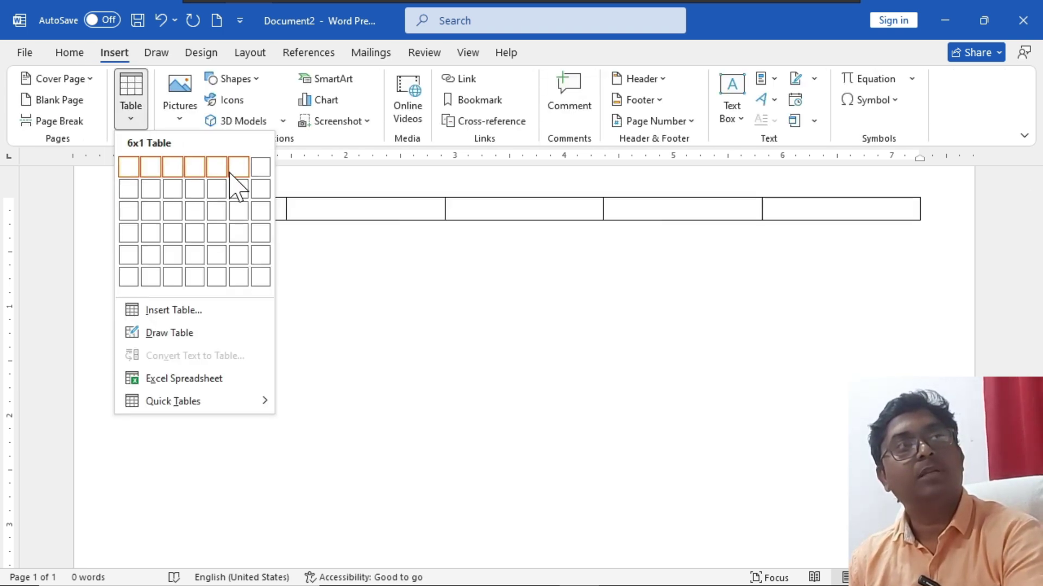
left_click(238, 233)
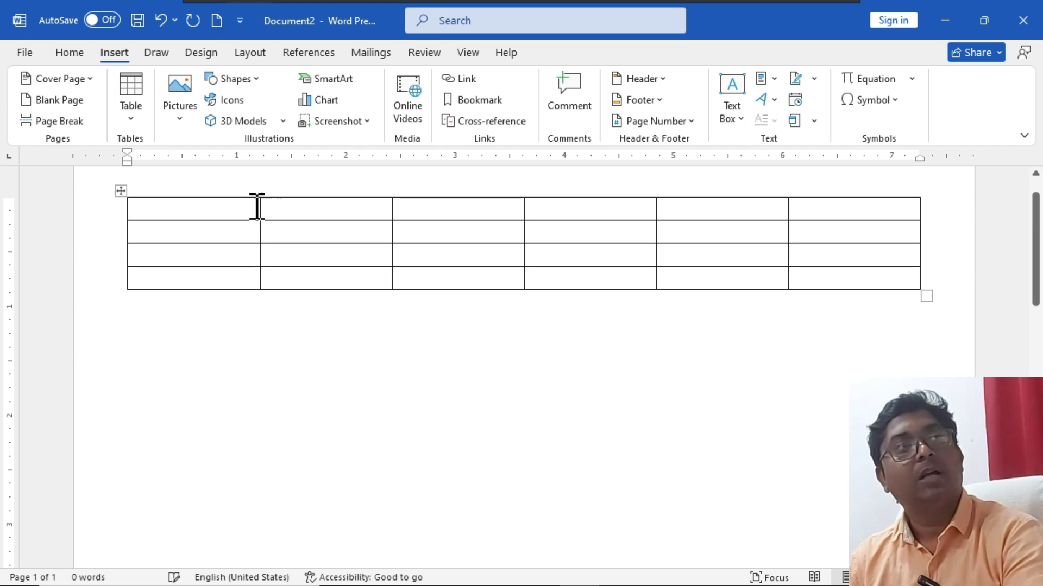
Step: Number the first row's cells from 1 to 6
type("1")
key("Tab")
type("2")
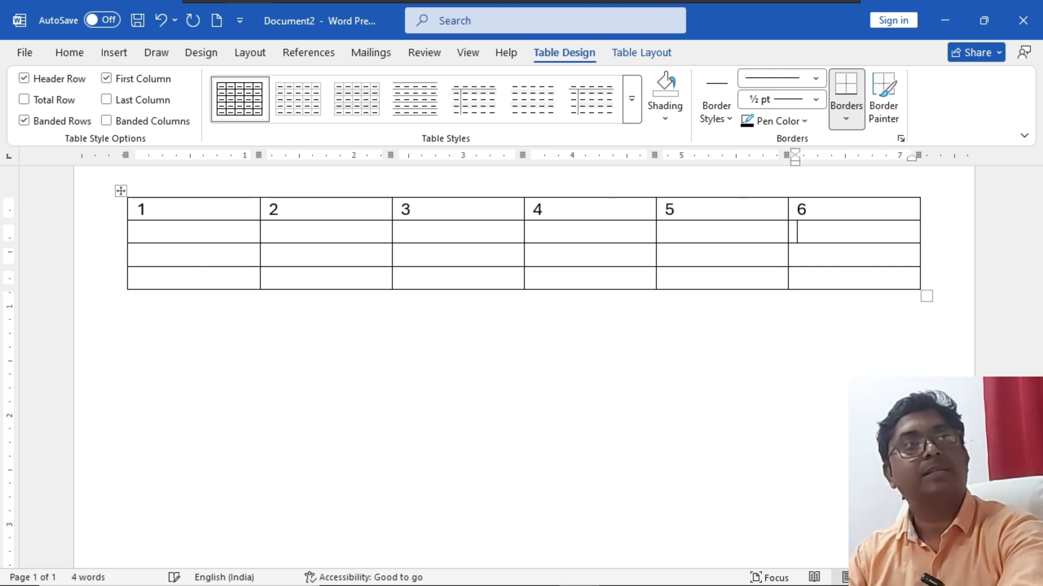
Step: Enter 55 in the third cell of the second row and return to the cell containing 3
key("Left")
key("Left")
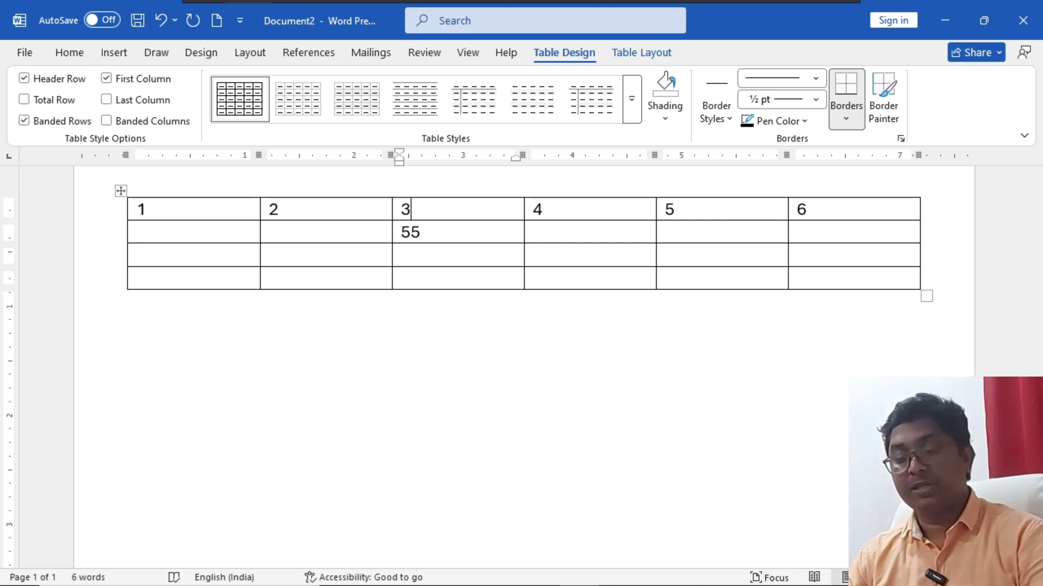
scroll(467, 266, "up", 8)
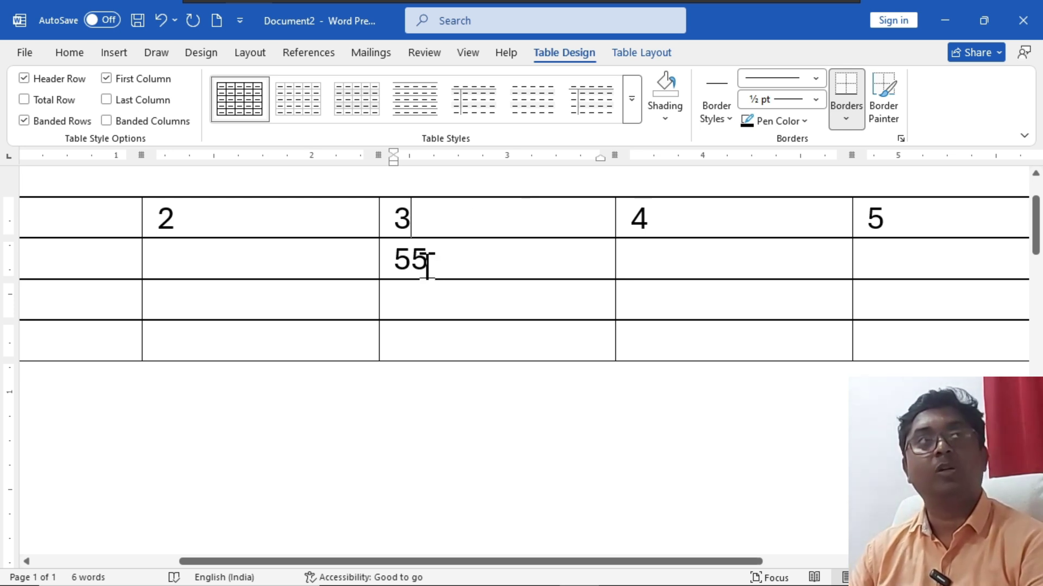
Step: Delete the cell containing 3 with the remaining cells shifted left, and undo the deletion
left_click(642, 53)
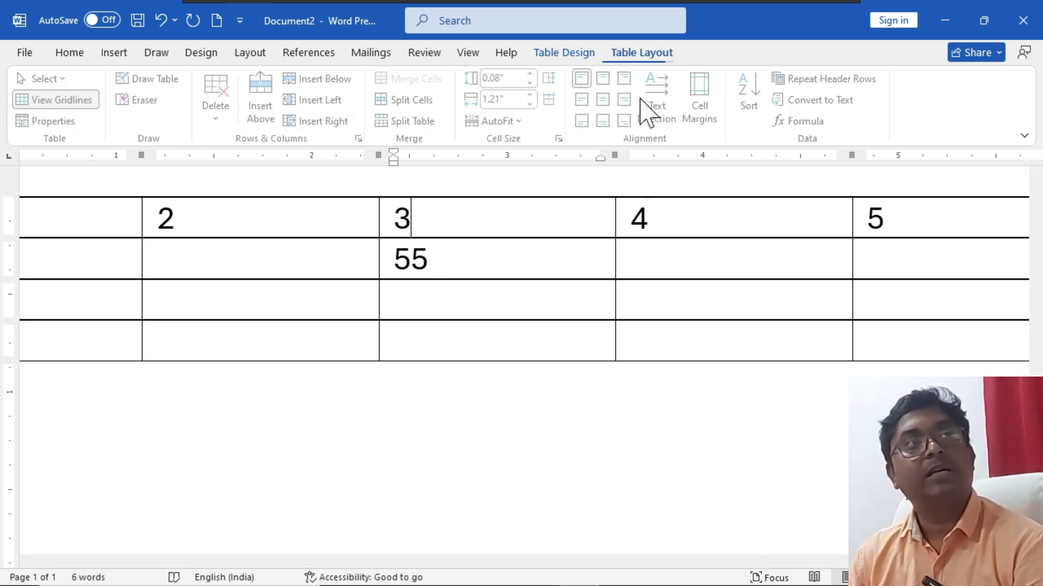
left_click(214, 122)
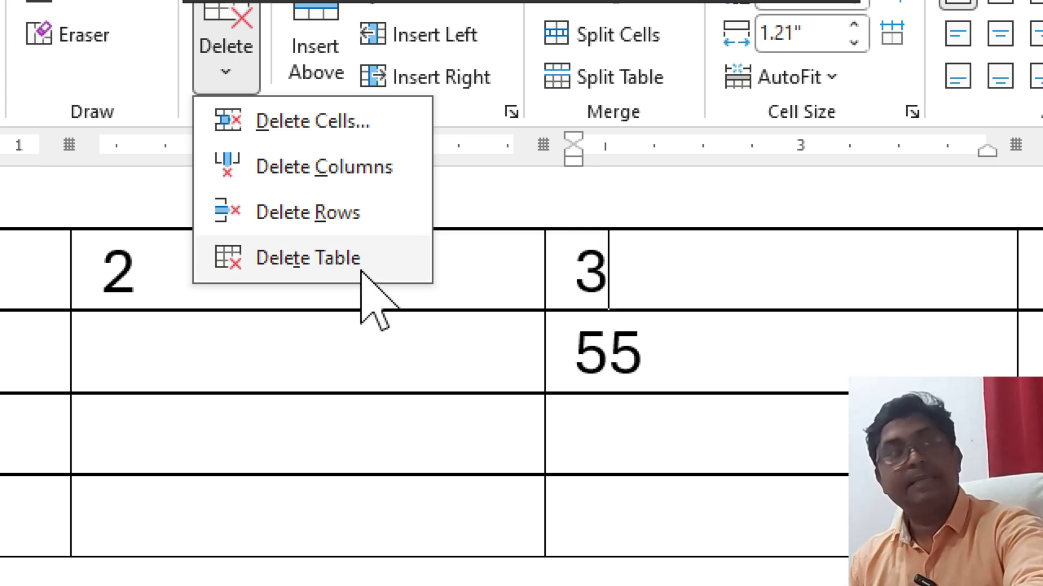
left_click(330, 133)
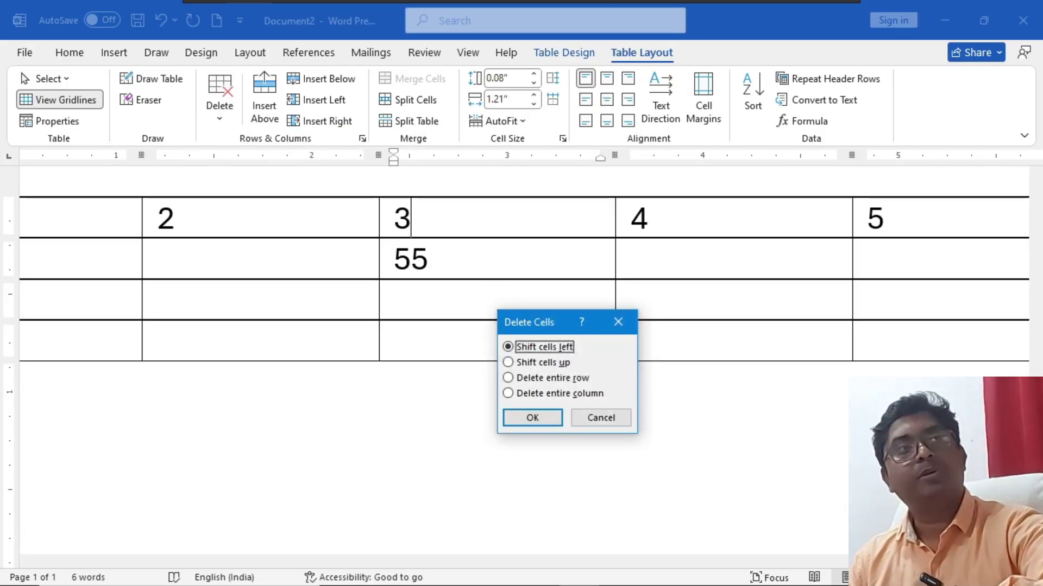
left_click_drag(528, 322, 488, 226)
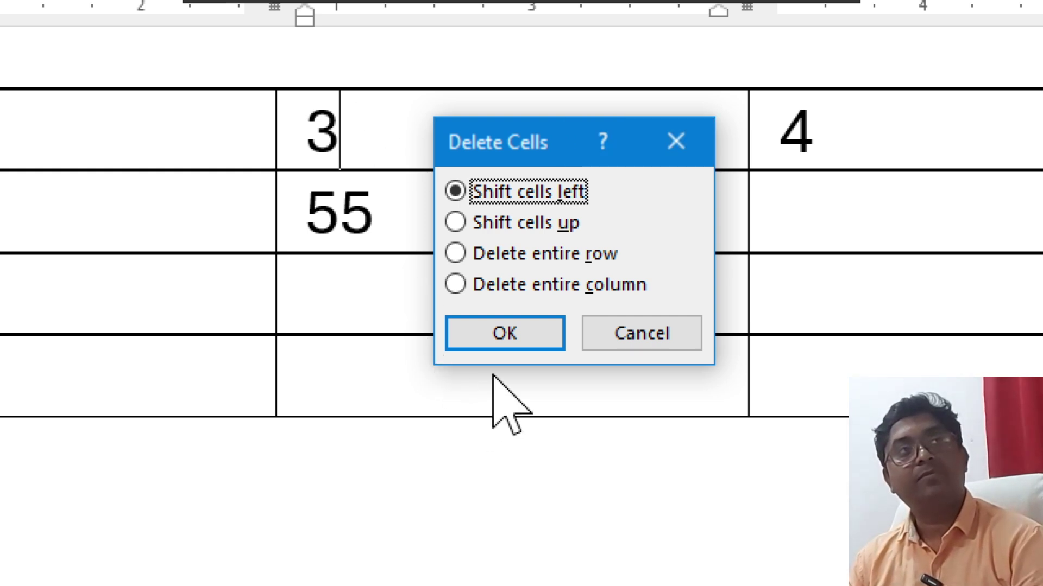
left_click(508, 333)
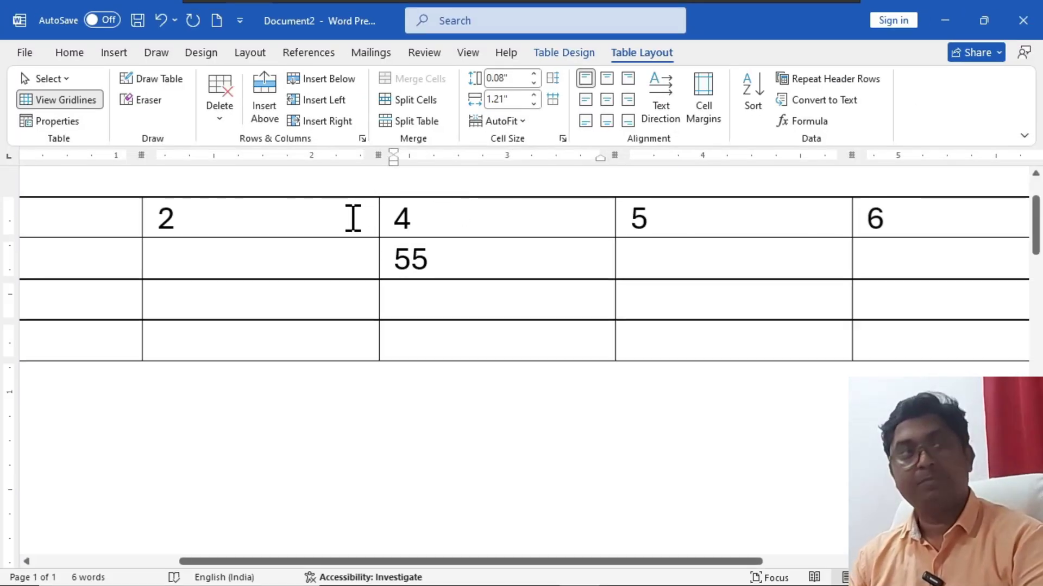
scroll(358, 219, "down", 2, "ctrl")
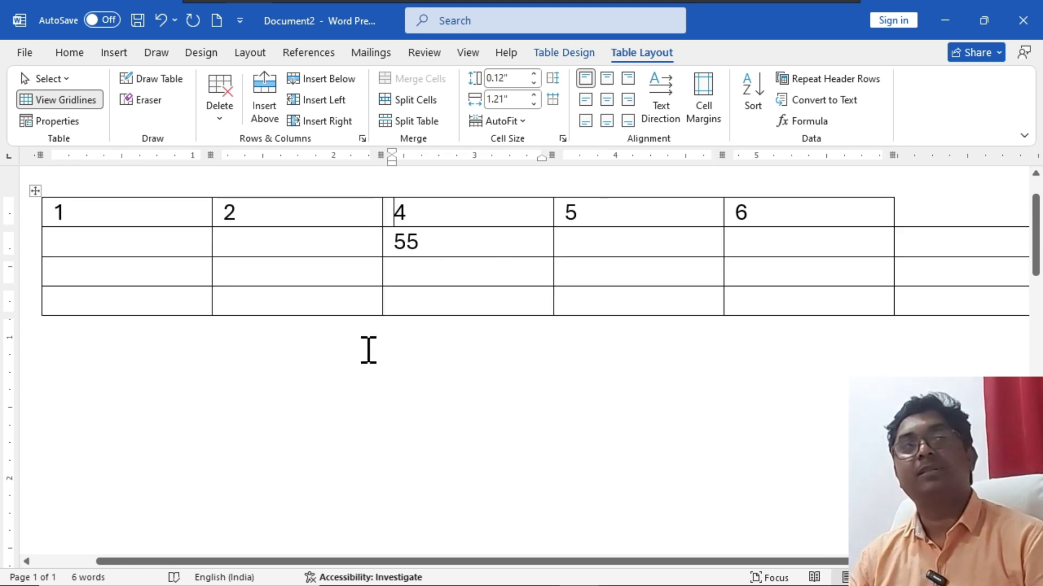
key("ctrl+z")
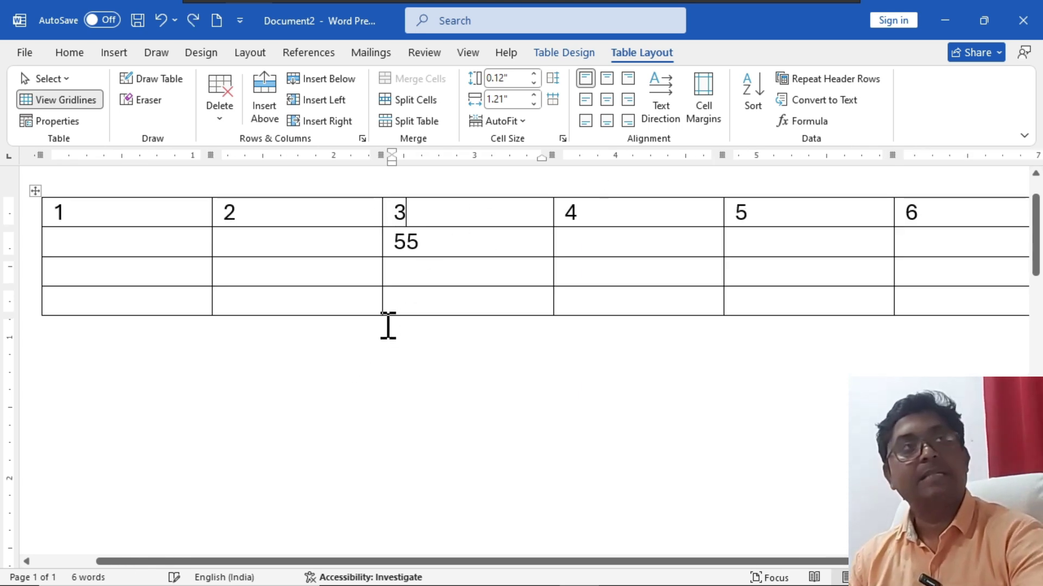
Step: Delete the cell containing 3 with the cells below shifted up, and undo the deletion
left_click(231, 124)
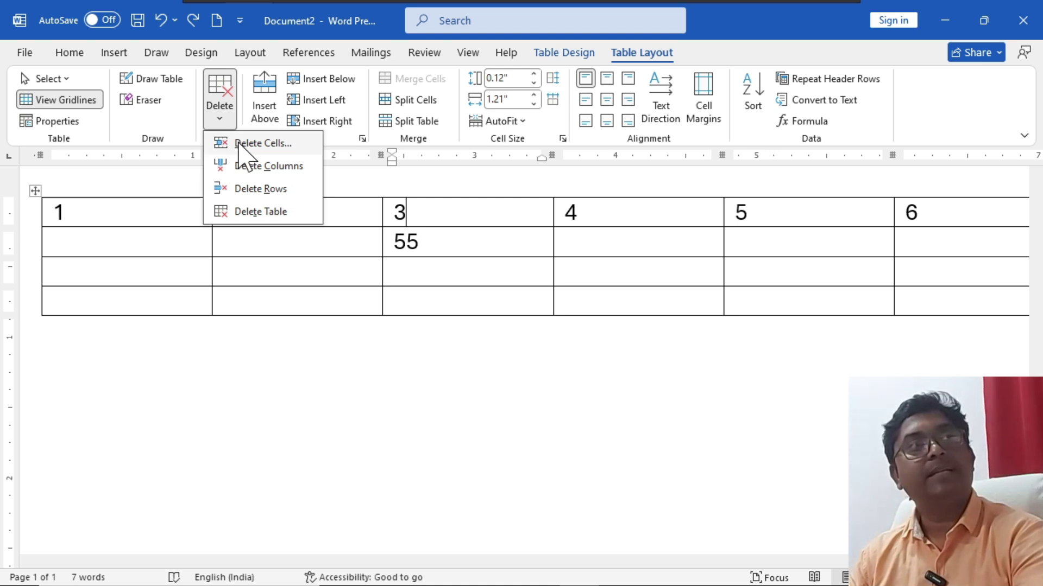
left_click(242, 143)
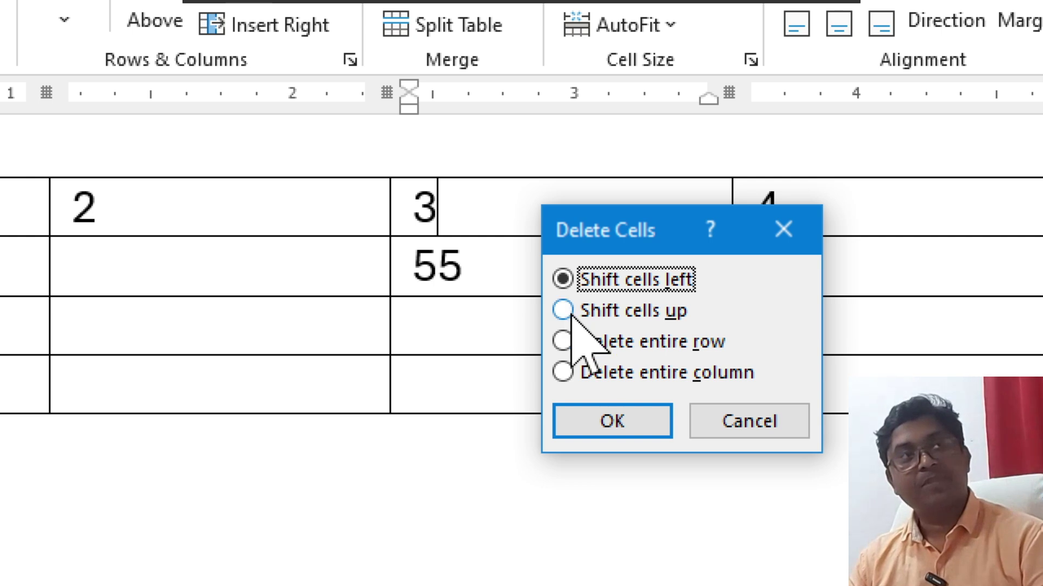
left_click(592, 311)
left_click(603, 421)
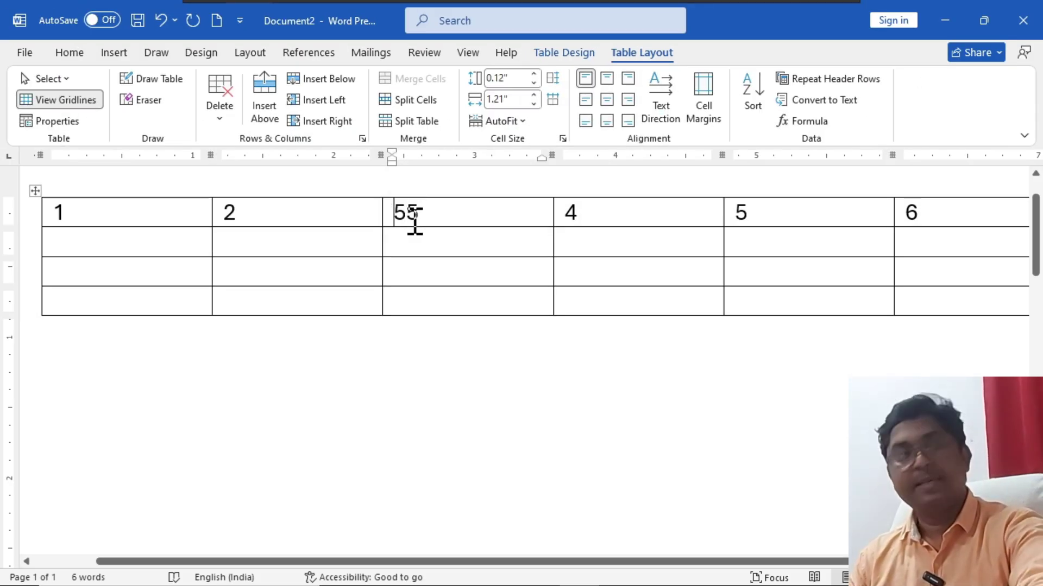
key("ctrl+z")
Step: Delete the entire row of the cell containing 3 through the Delete Cells options, and undo the deletion
left_click(223, 122)
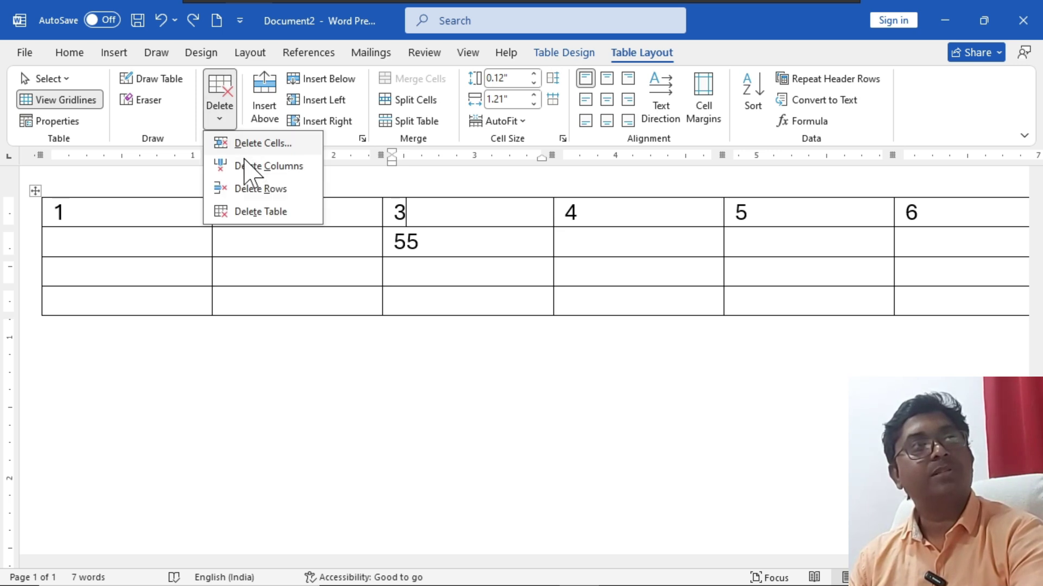
left_click(259, 144)
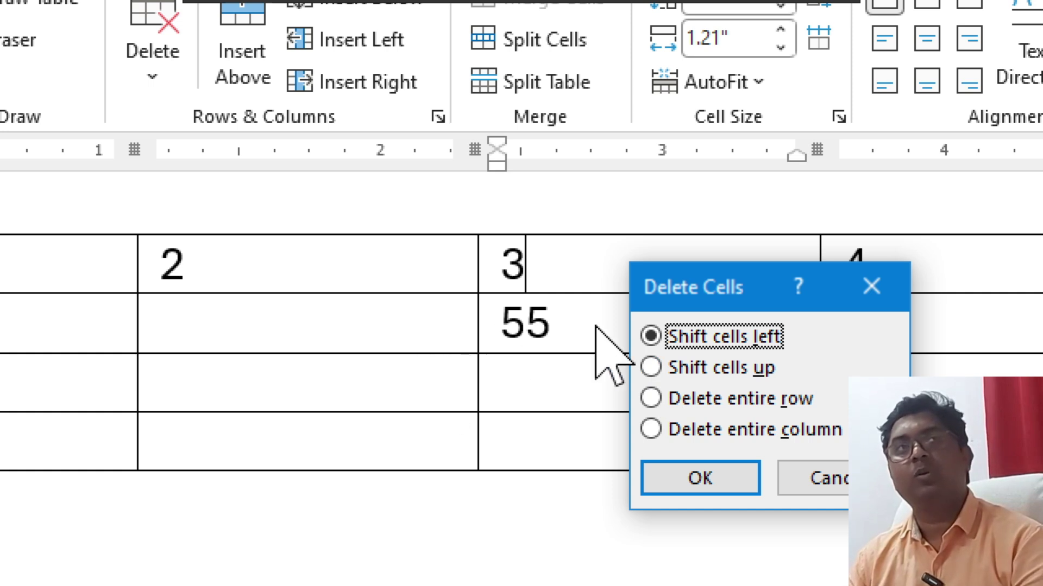
left_click(712, 400)
left_click(715, 479)
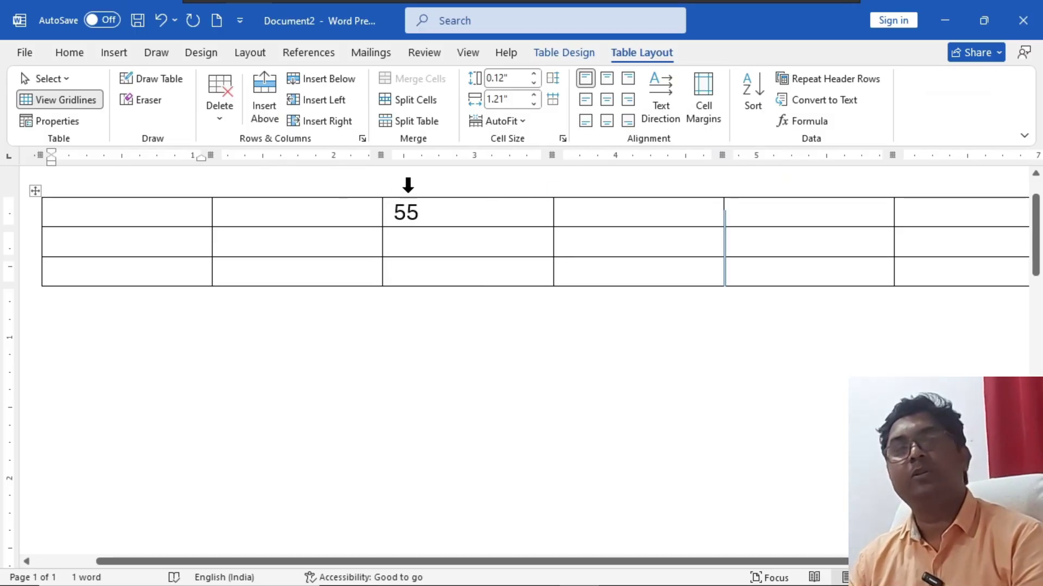
scroll(413, 182, "up", 2)
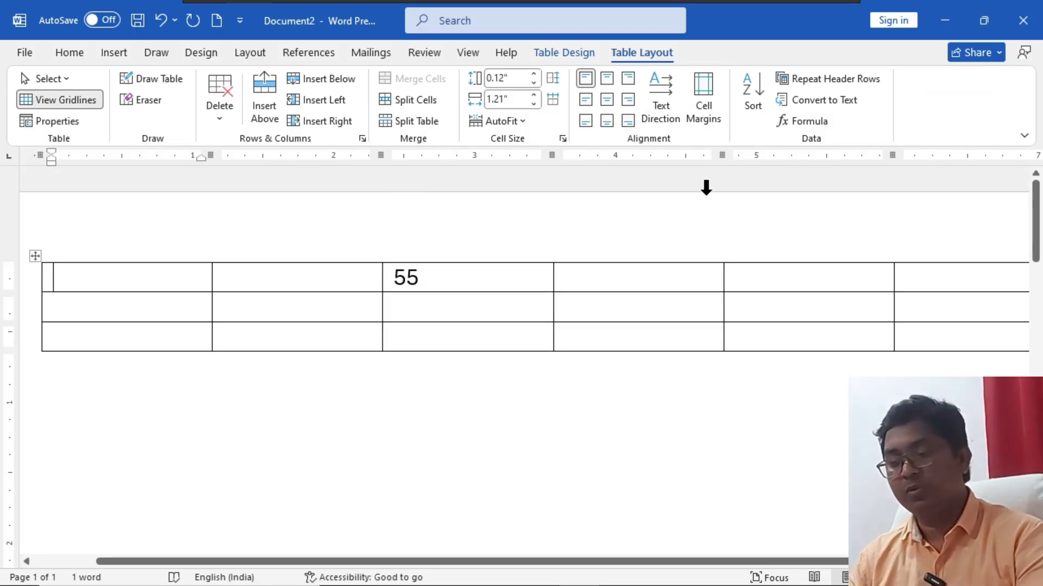
key("ctrl+z")
Step: Delete the entire column of the cell containing 3 through the Delete Cells options, and undo the deletion
left_click(220, 111)
left_click(239, 143)
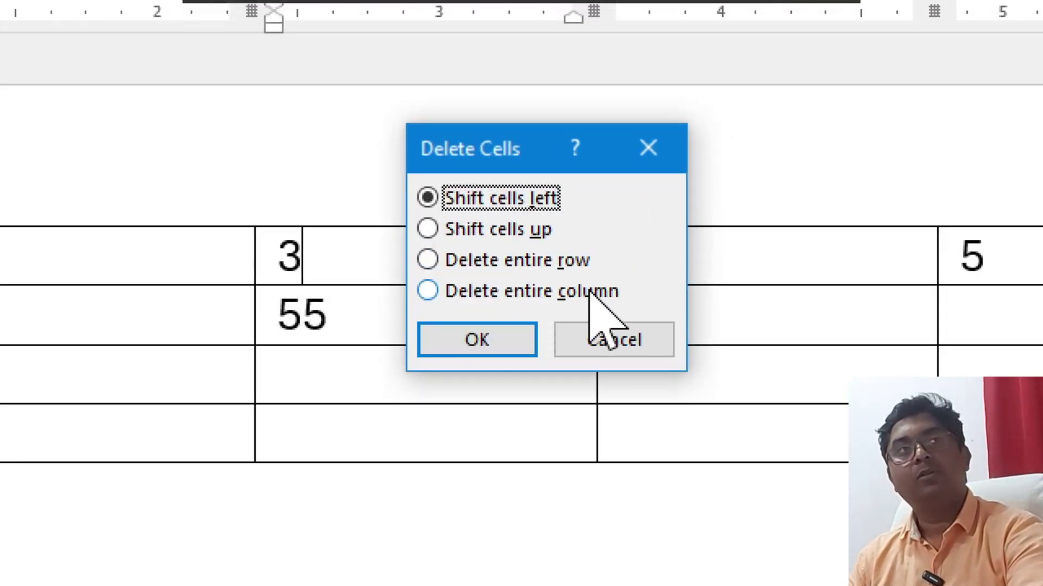
left_click(550, 294)
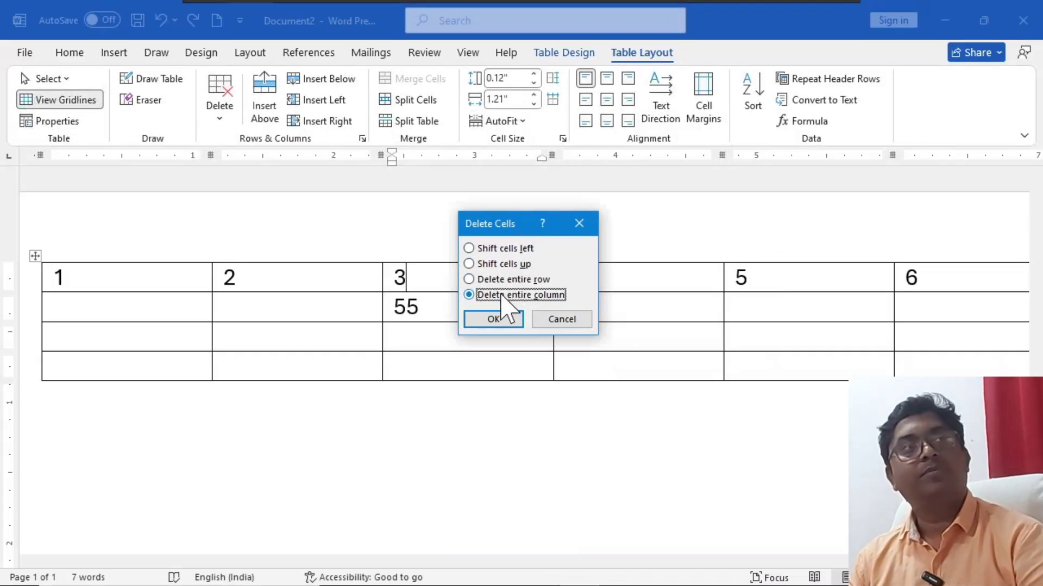
left_click(502, 324)
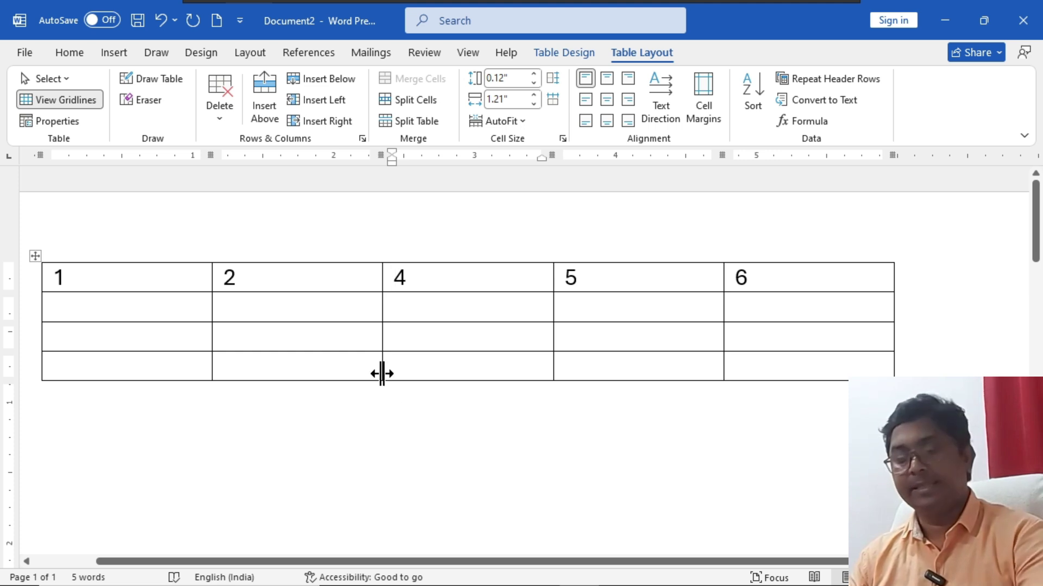
key("ctrl+z")
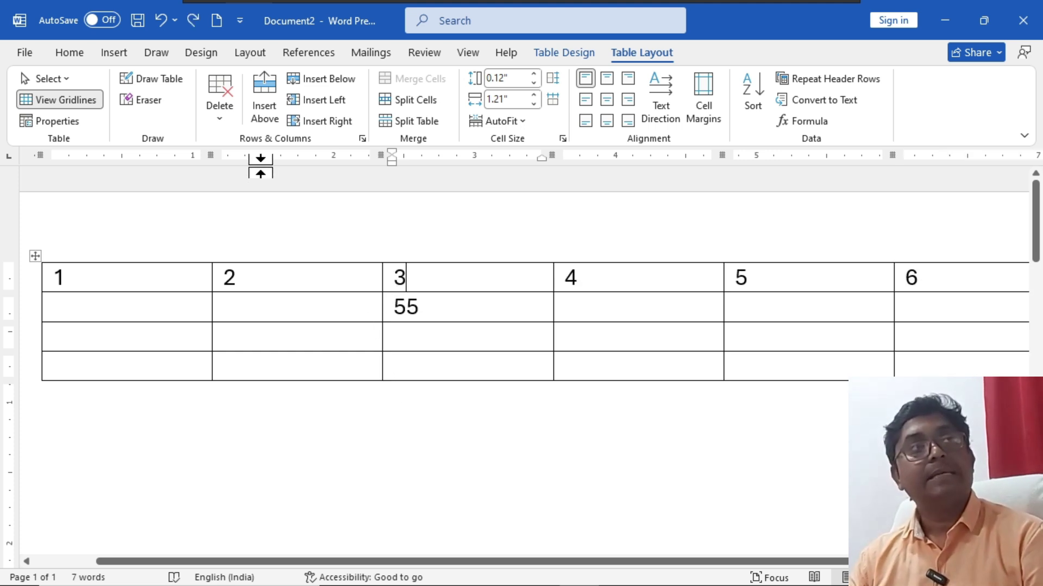
Step: Review the delete commands and the Delete Cells options for the cell containing 3, and close them without deleting
left_click(220, 117)
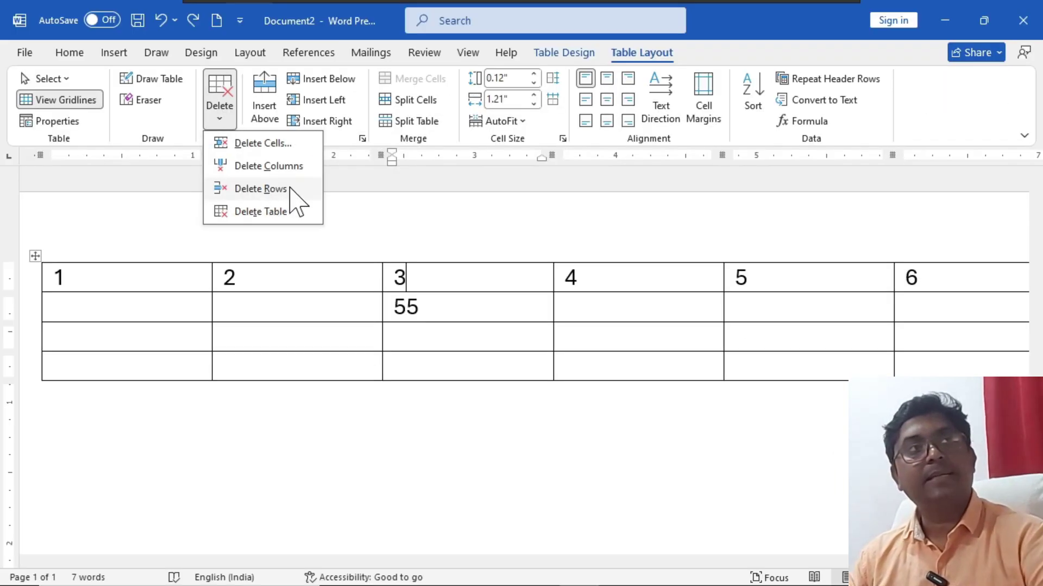
left_click(410, 274)
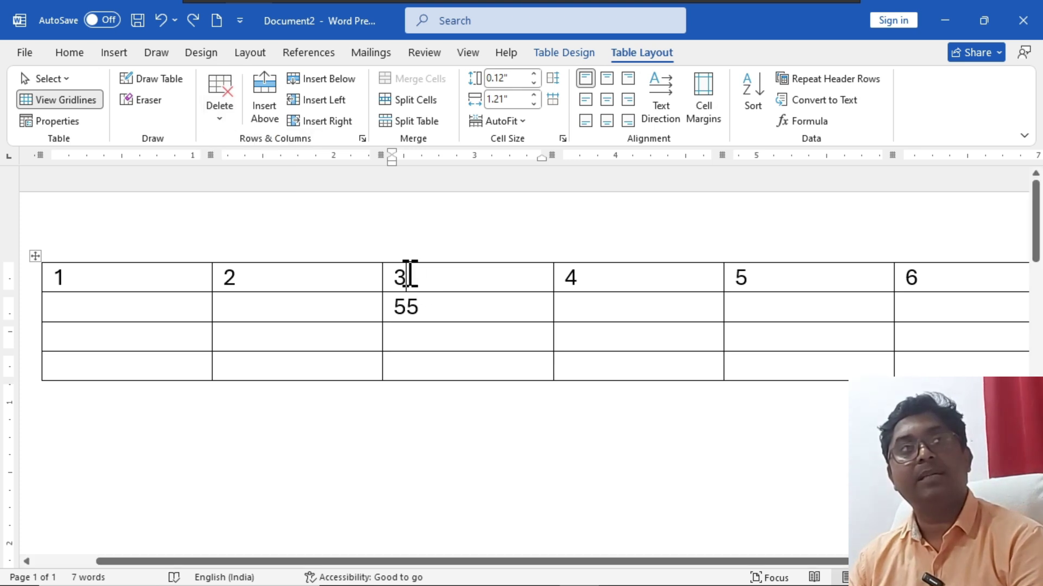
right_click(414, 271)
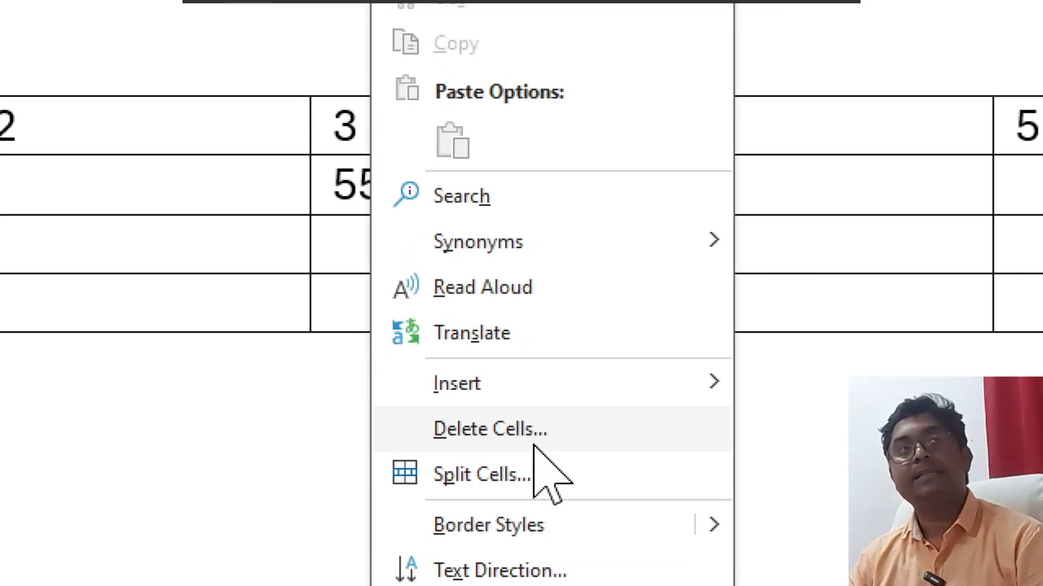
left_click(538, 429)
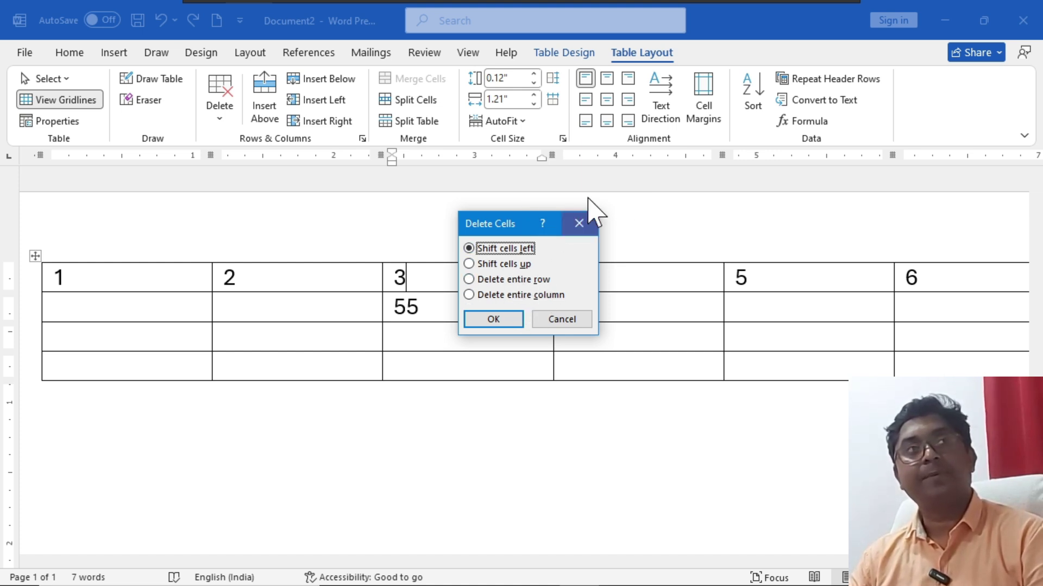
left_click(579, 225)
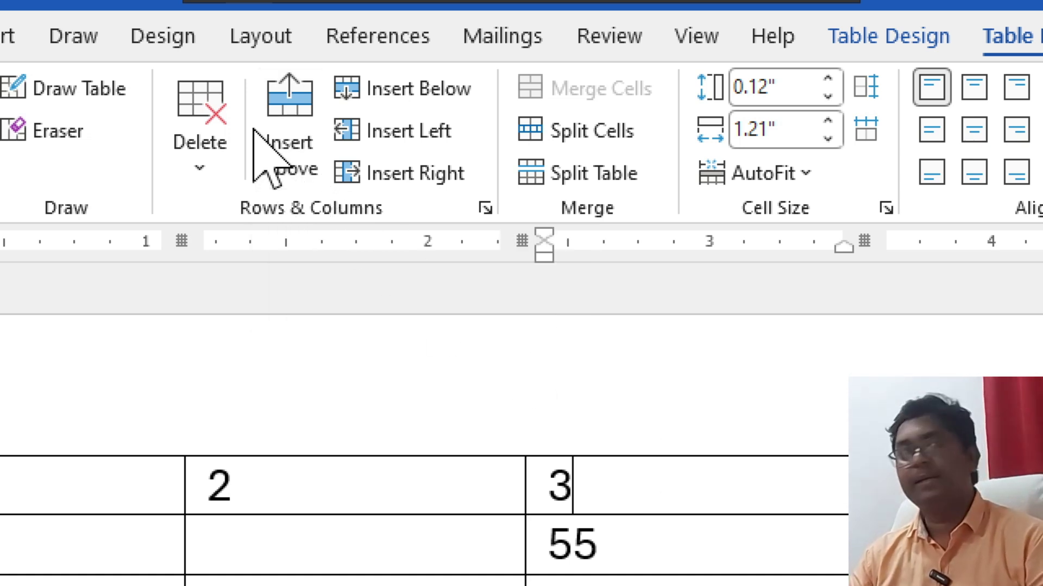
Step: Insert a blank row above and another below the row numbered 1 to 6, undoing each insertion
left_click(275, 106)
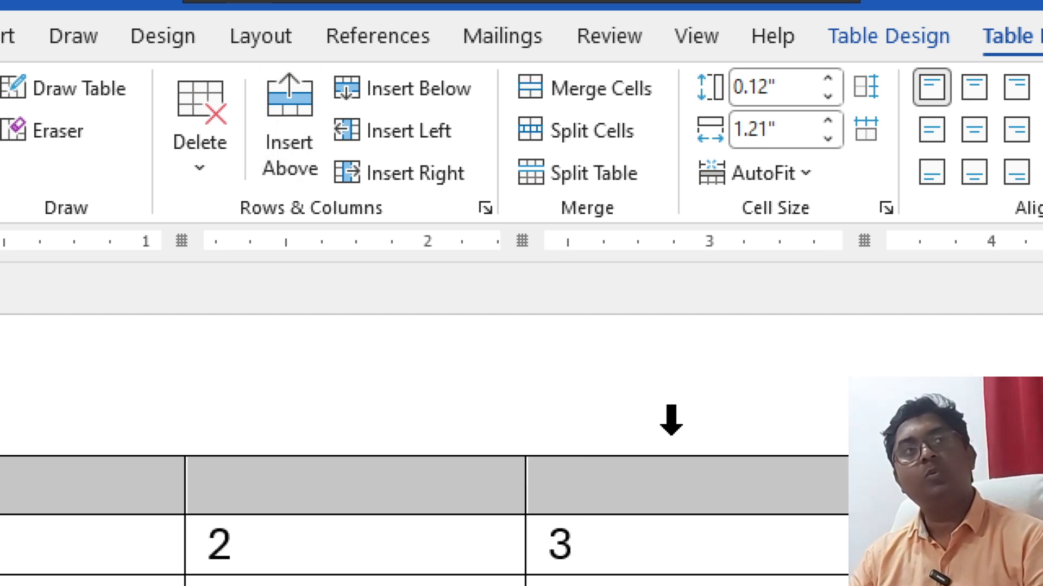
scroll(472, 413, "down", 5)
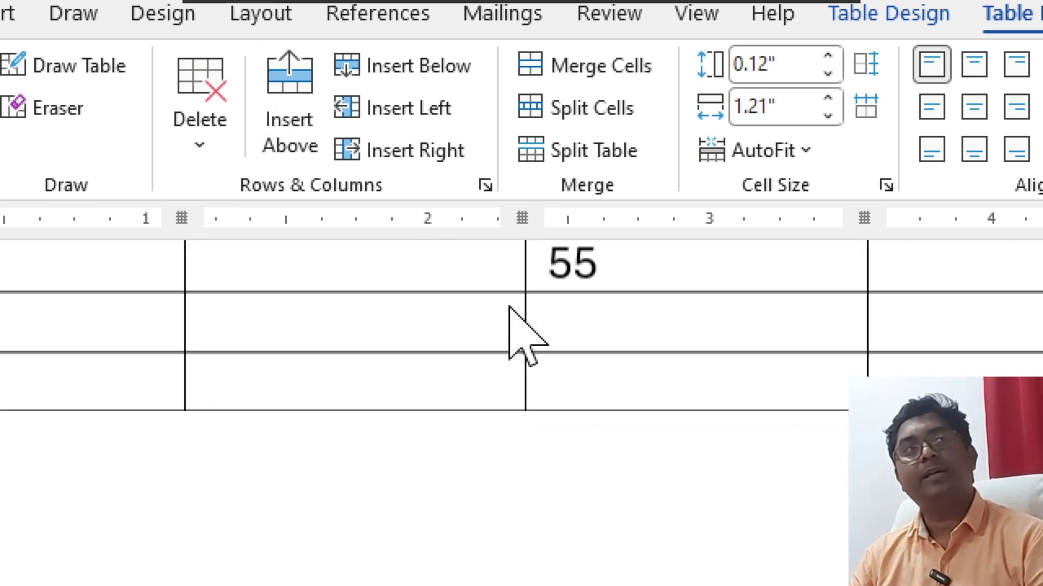
scroll(527, 334, "up", 3)
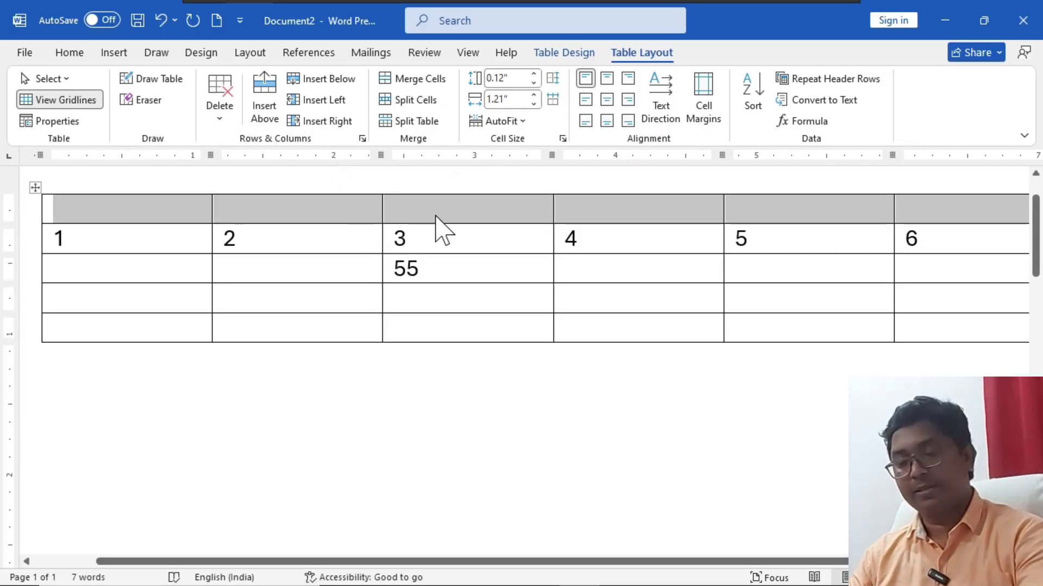
key("ctrl+z")
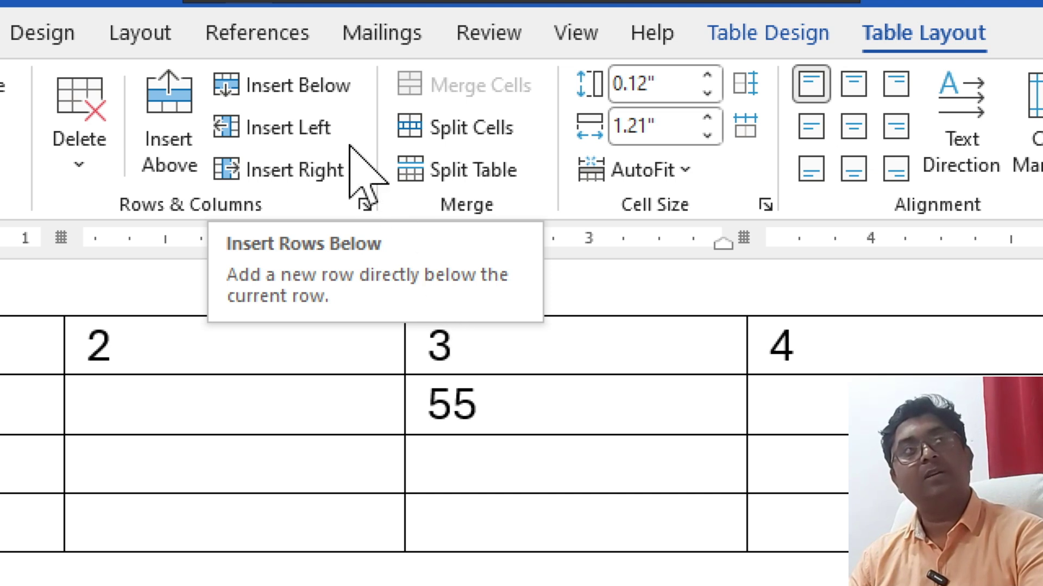
left_click(269, 86)
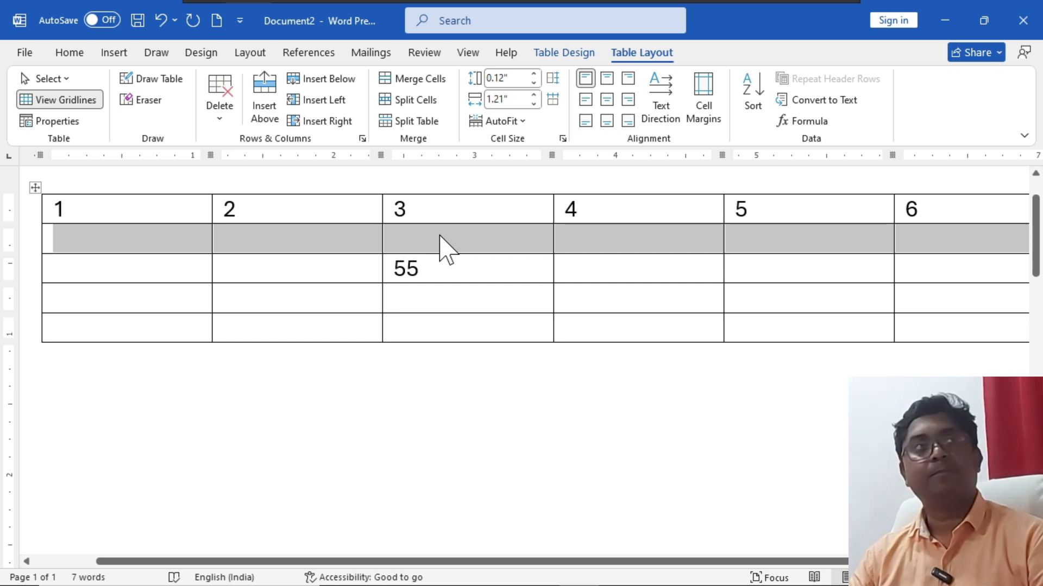
key("ctrl+z")
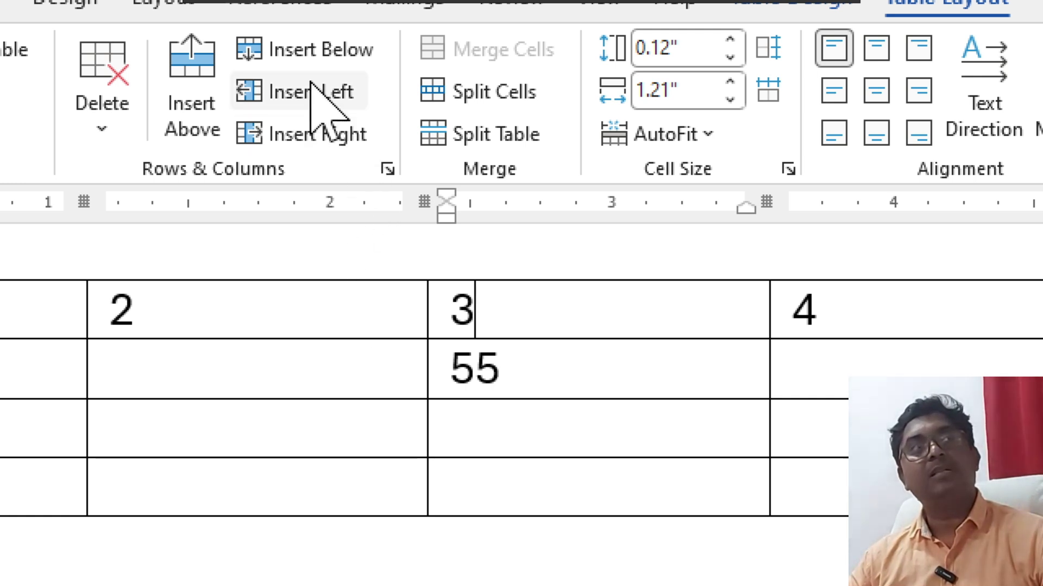
Step: Insert two blank columns between columns 2 and 3, and place the cursor in the top cell of the first one
left_click(307, 87)
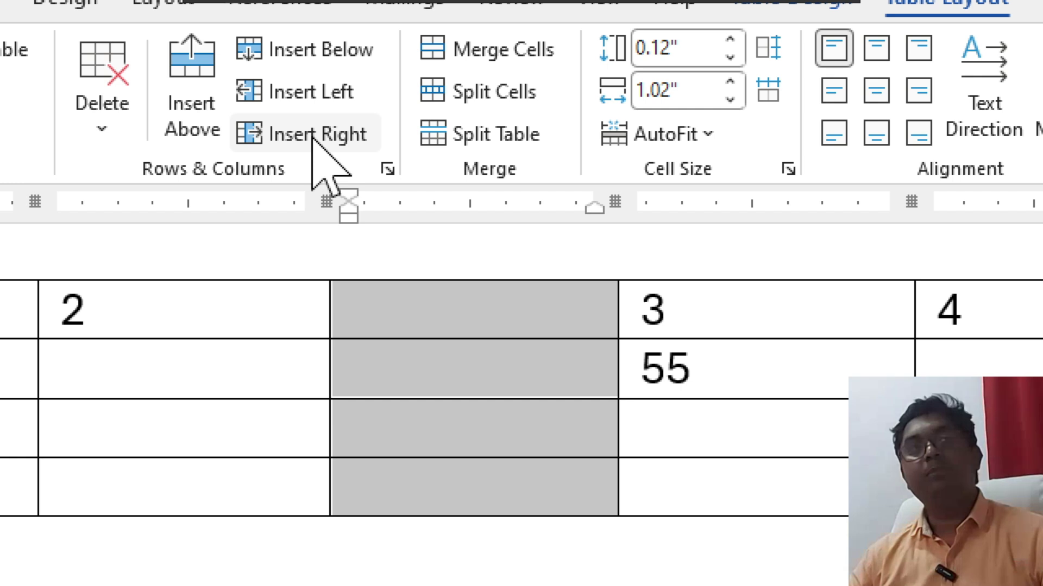
left_click(312, 136)
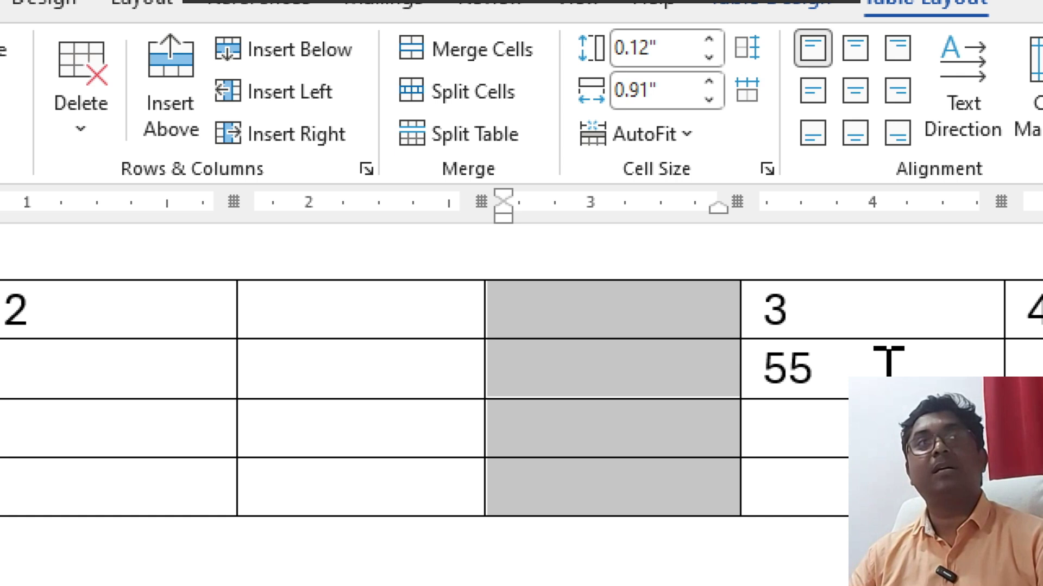
left_click(888, 361)
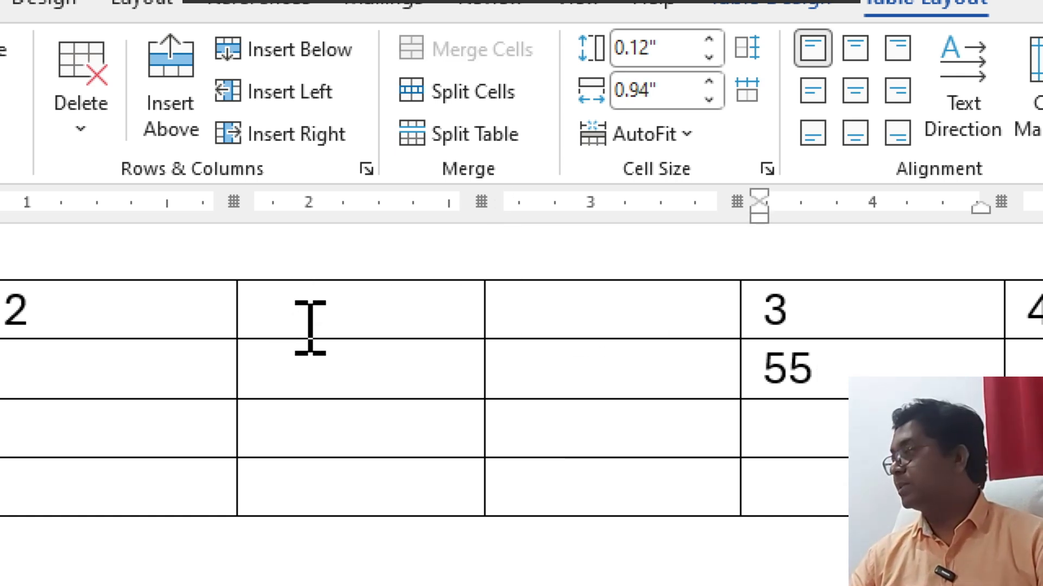
left_click(331, 309)
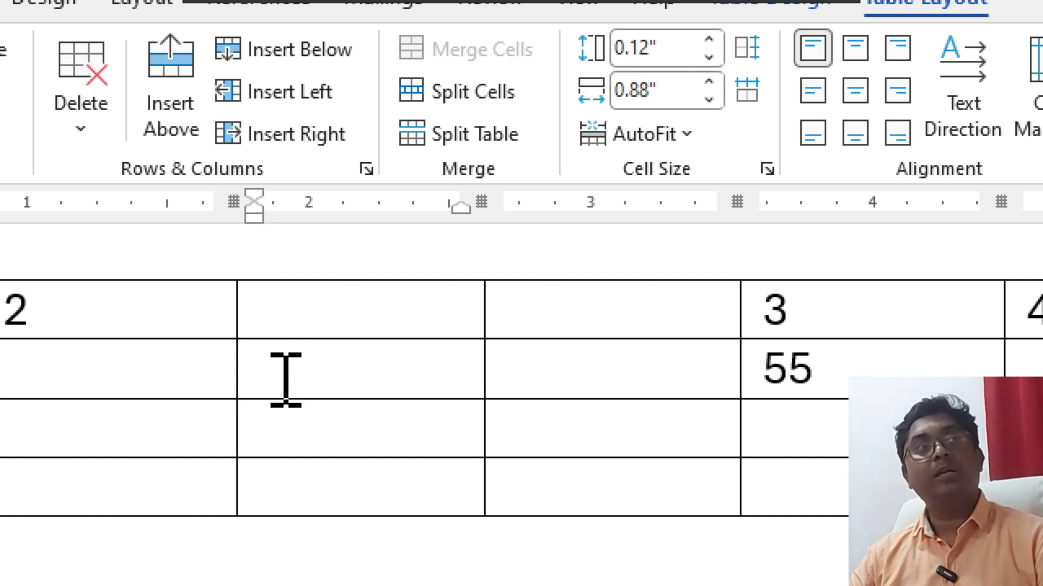